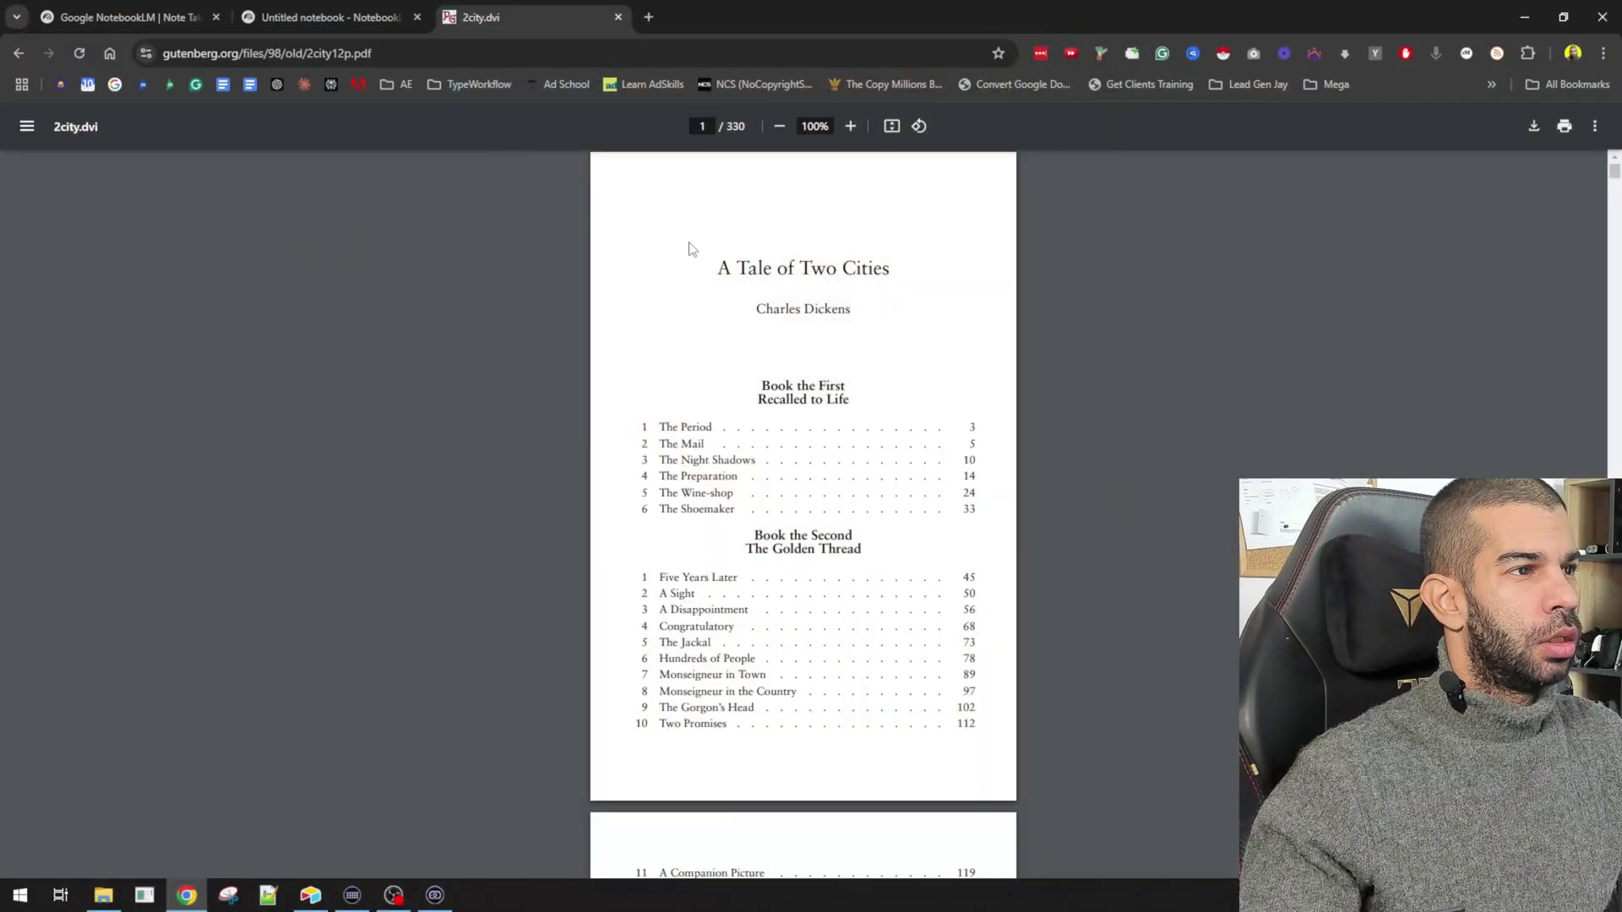
- Page through the 2city PDF from its contents to Chapter 2, 'The Mail', on page 6
drag(716, 267, 791, 270)
click(880, 301)
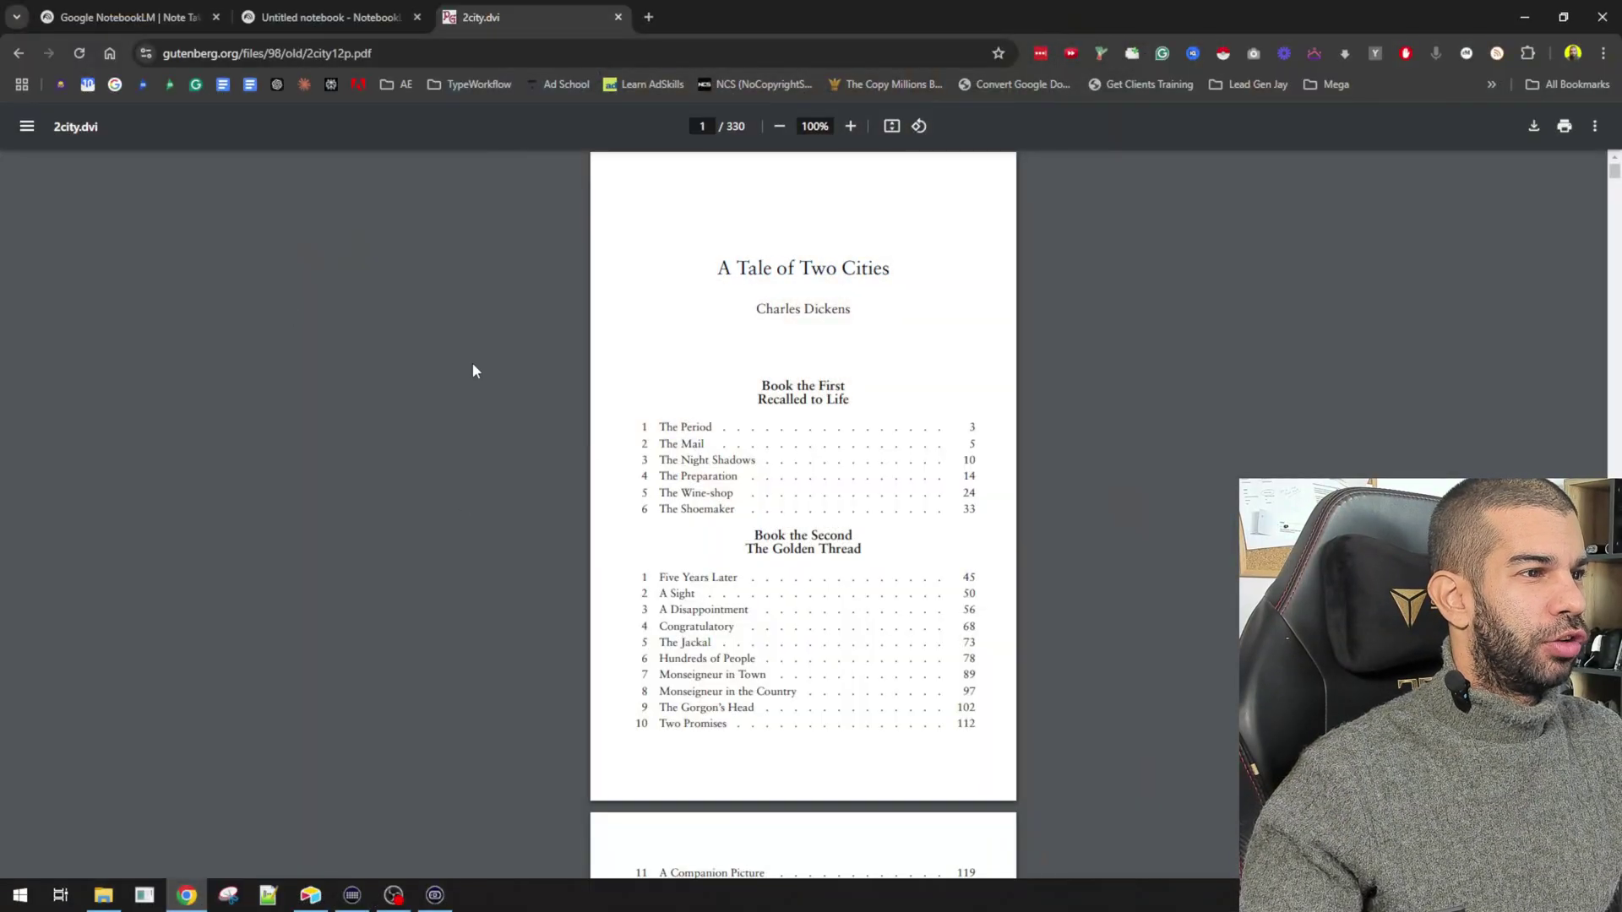
scroll(597, 380, down, 12)
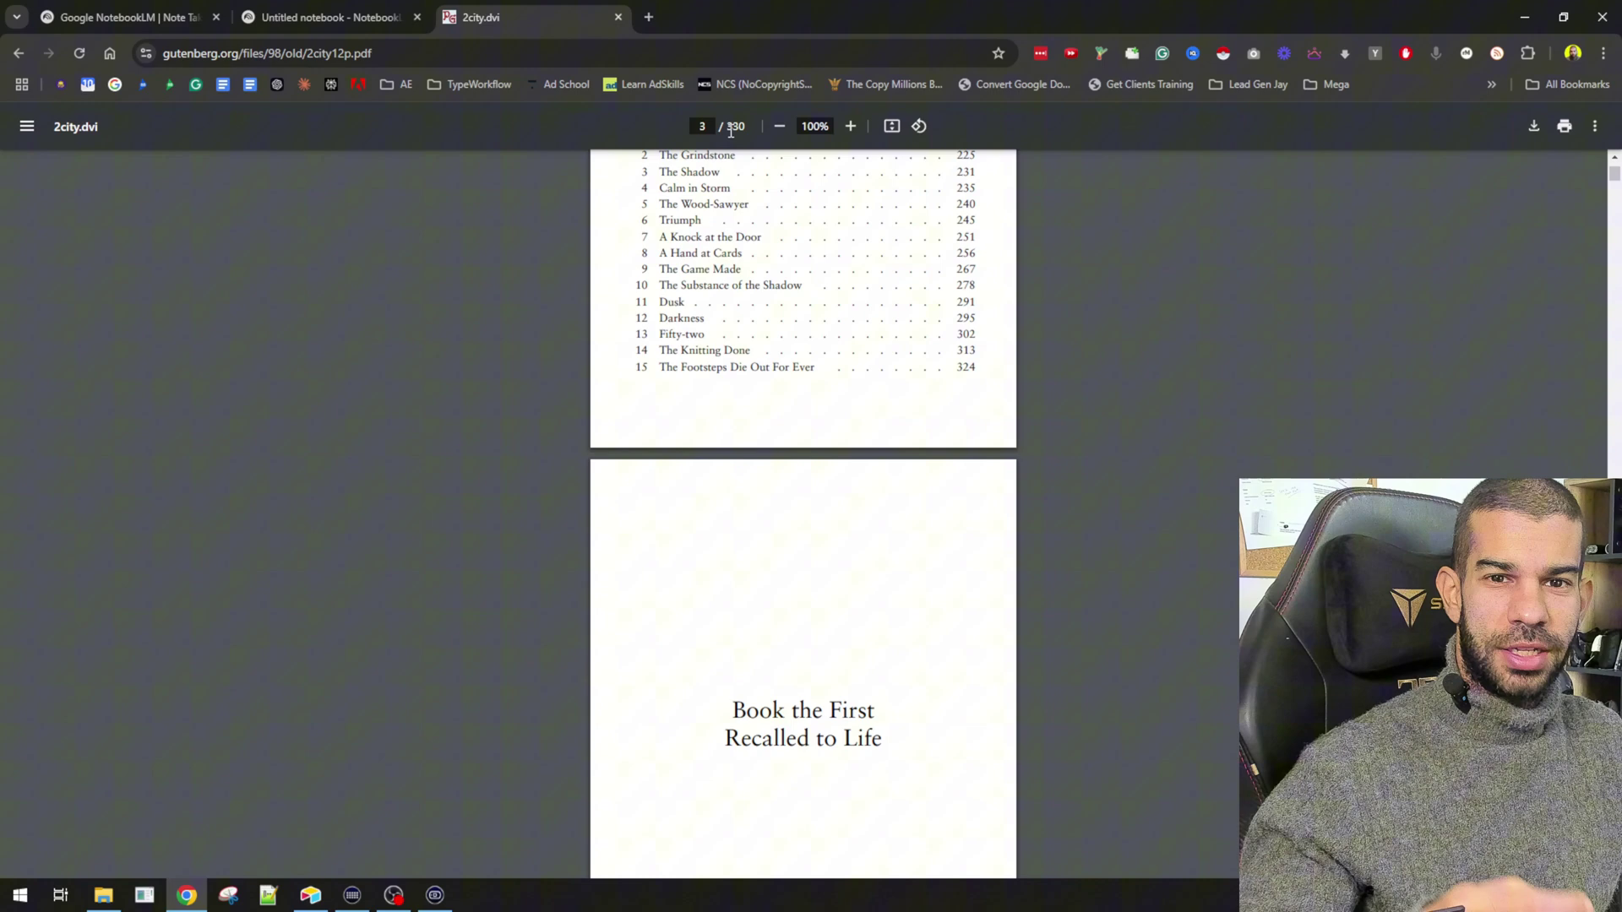
scroll(1534, 369, down, 8)
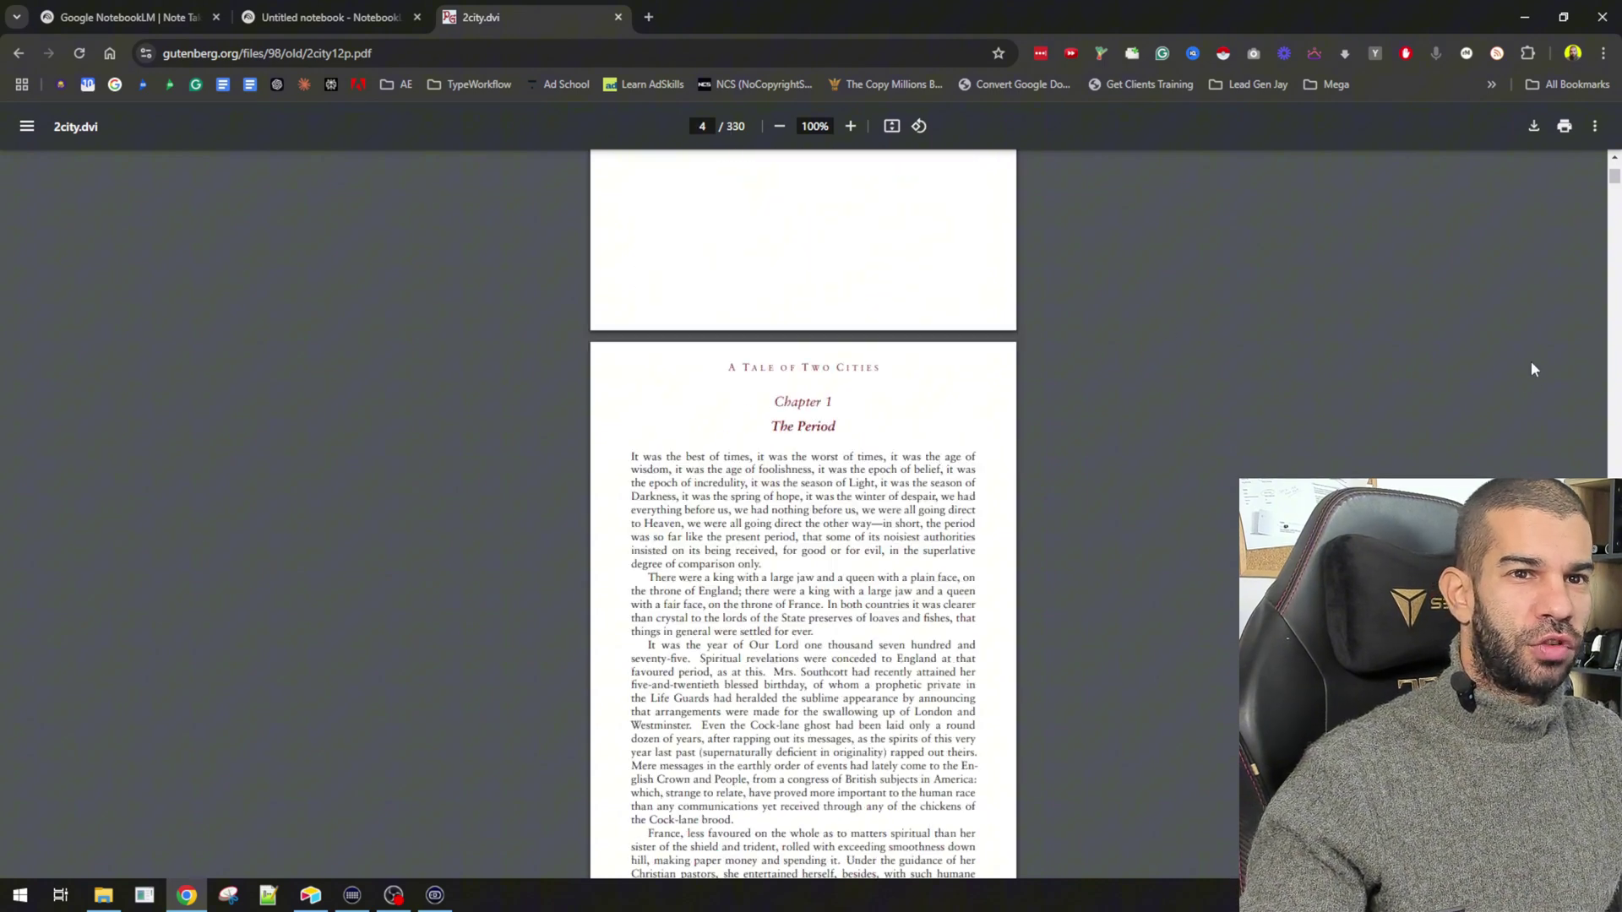
scroll(1533, 370, down, 12)
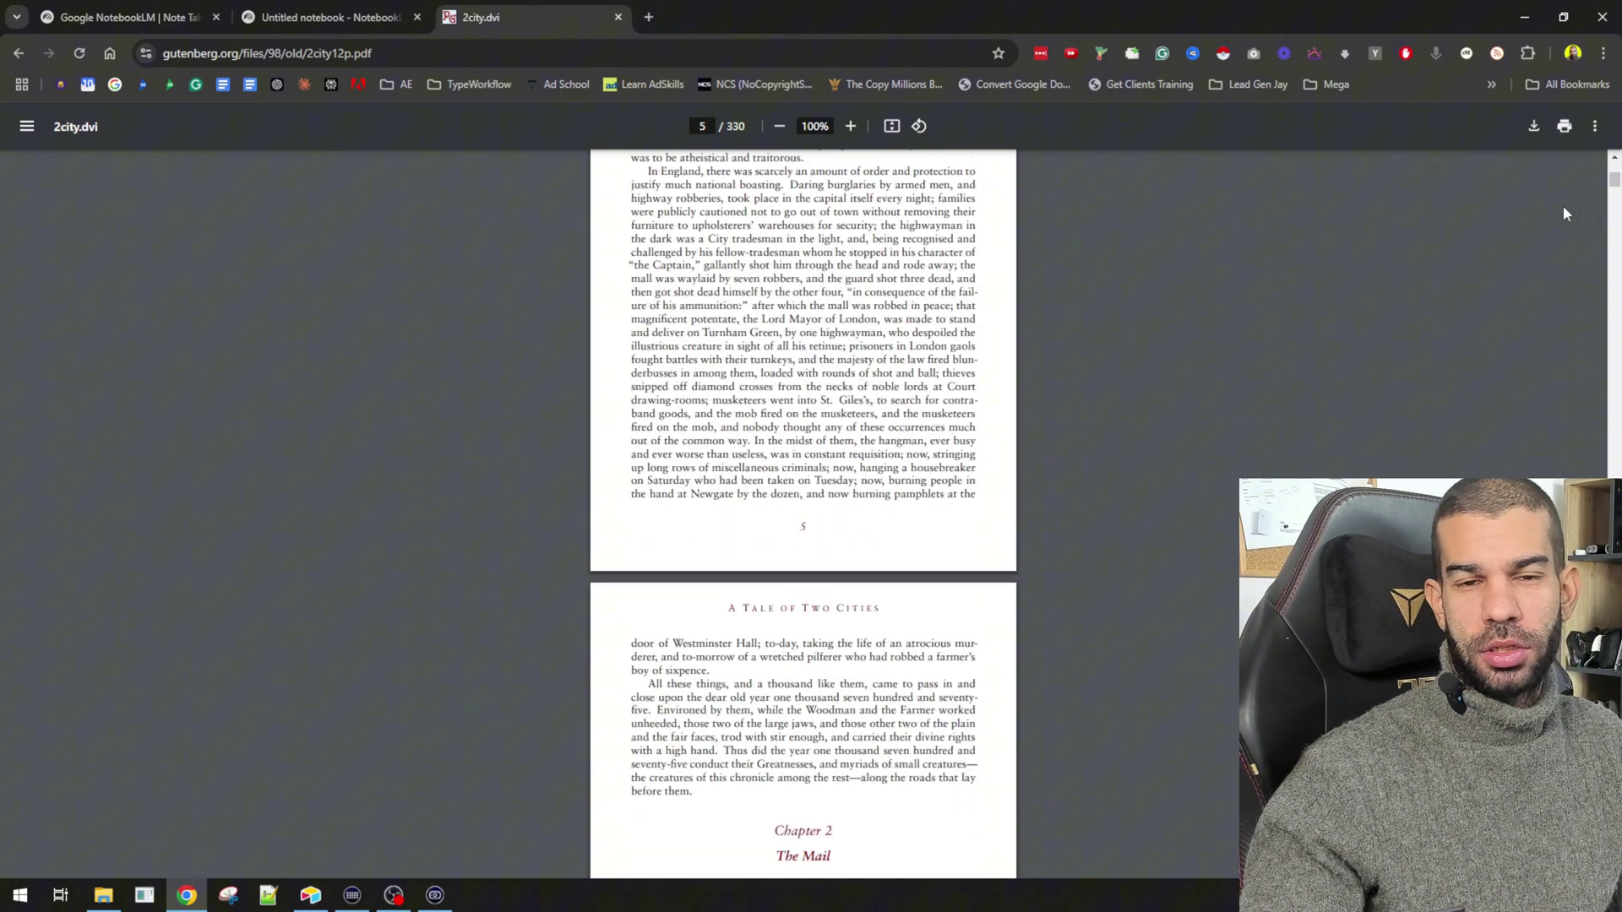
scroll(1563, 214, down, 7)
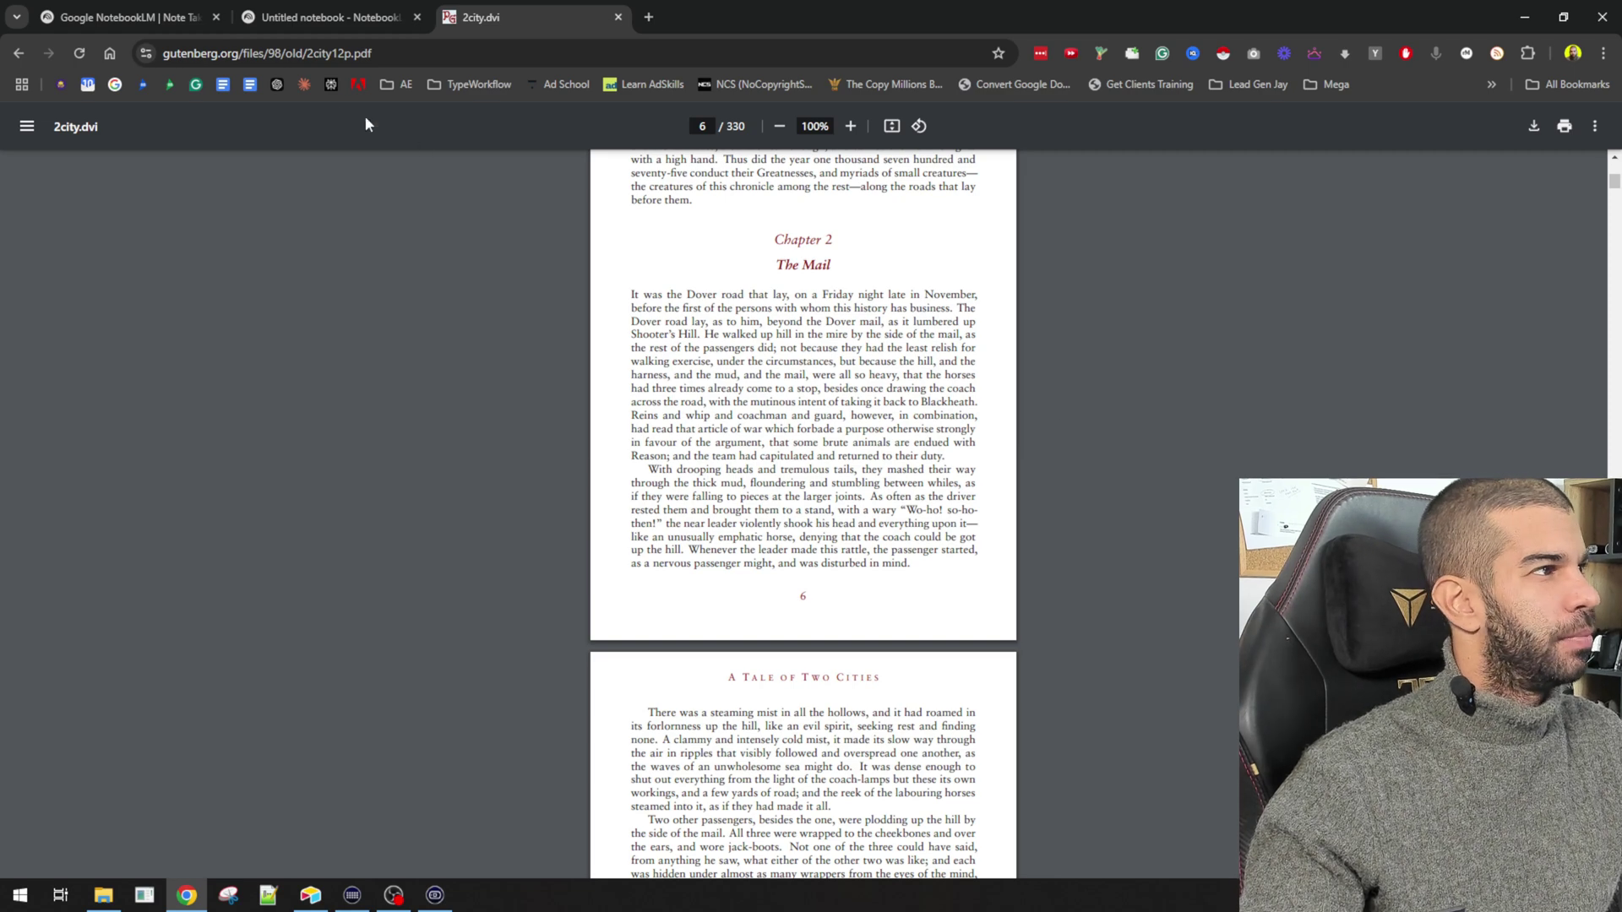
- Upload 2city12p.pdf as the first source of the Untitled notebook
click(329, 17)
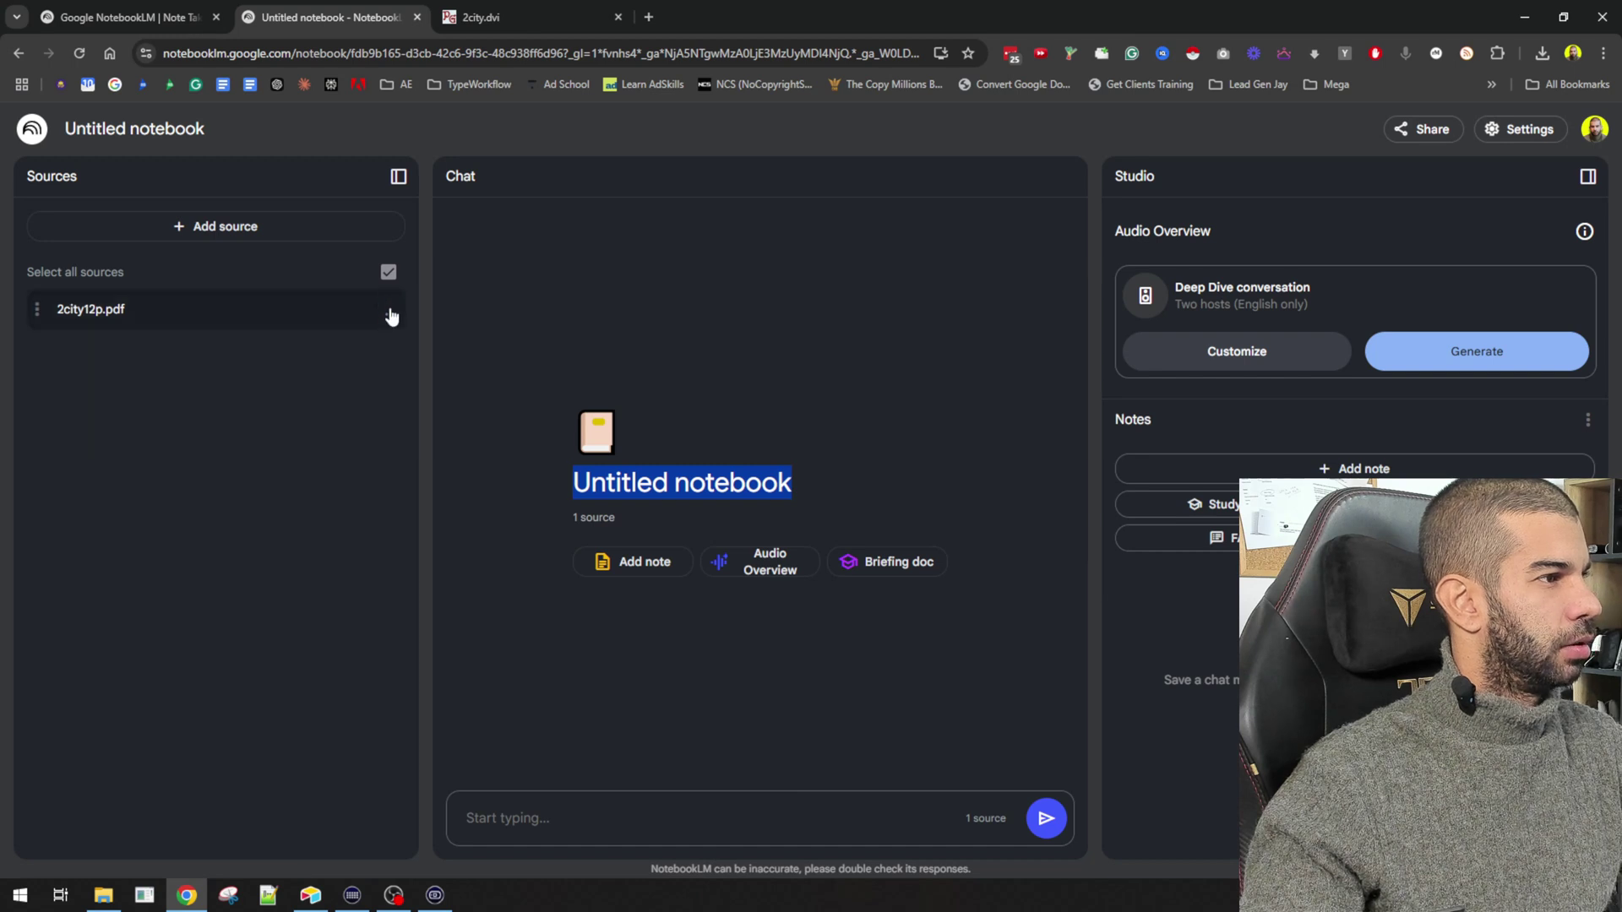
- Review the generated summary of 2city12p.pdf in the renamed A Tale of Two Cities notebook
click(391, 316)
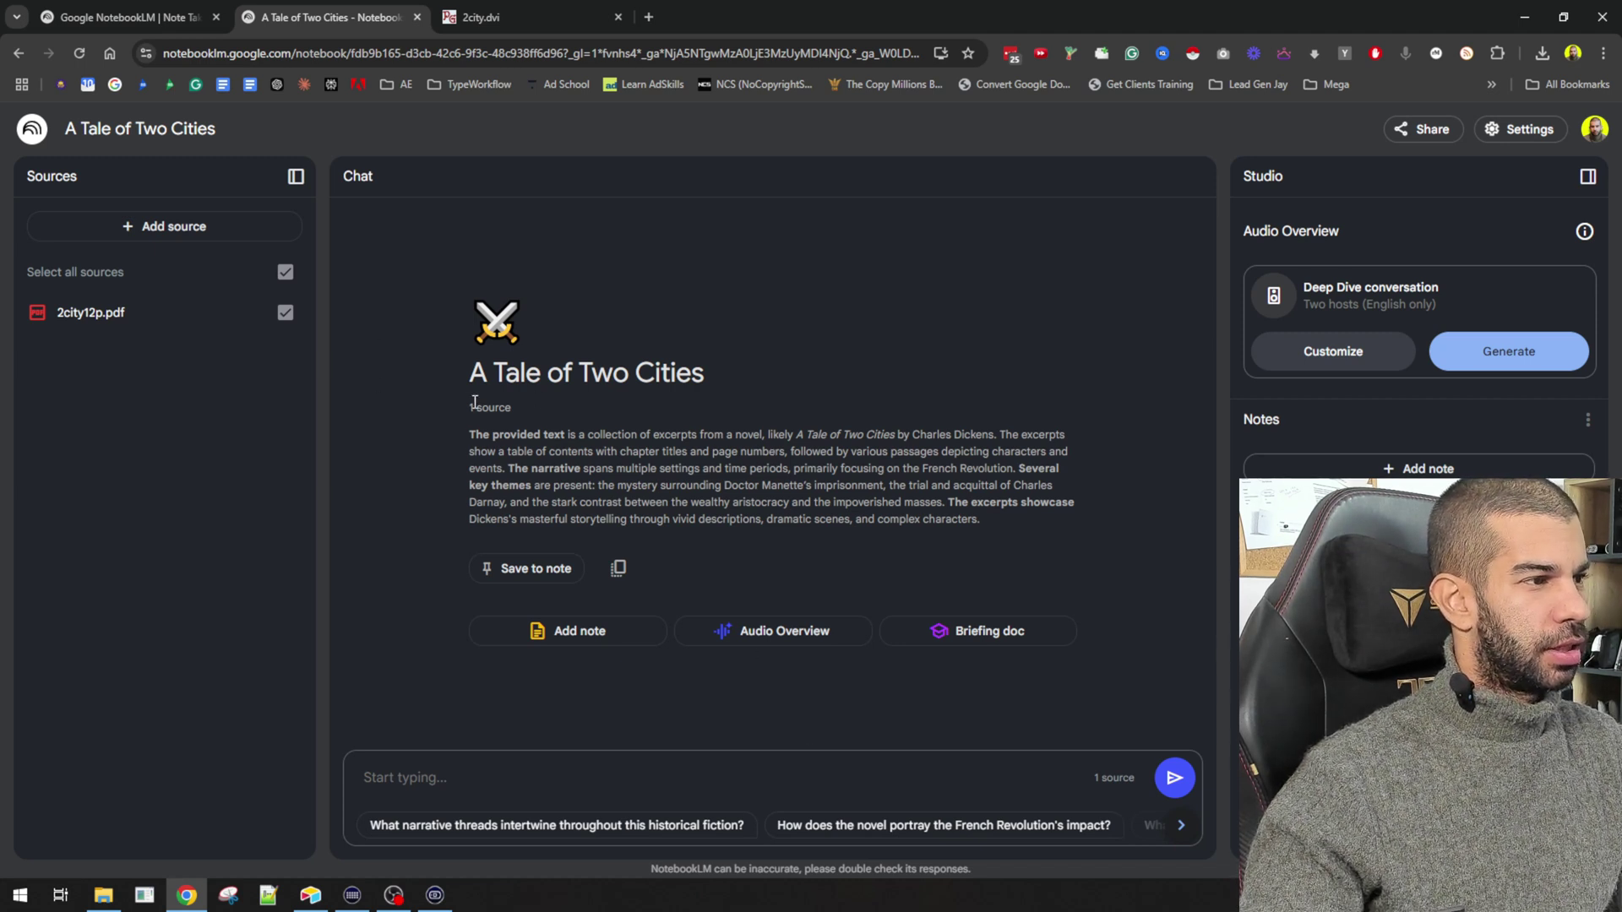
drag(502, 445, 935, 521)
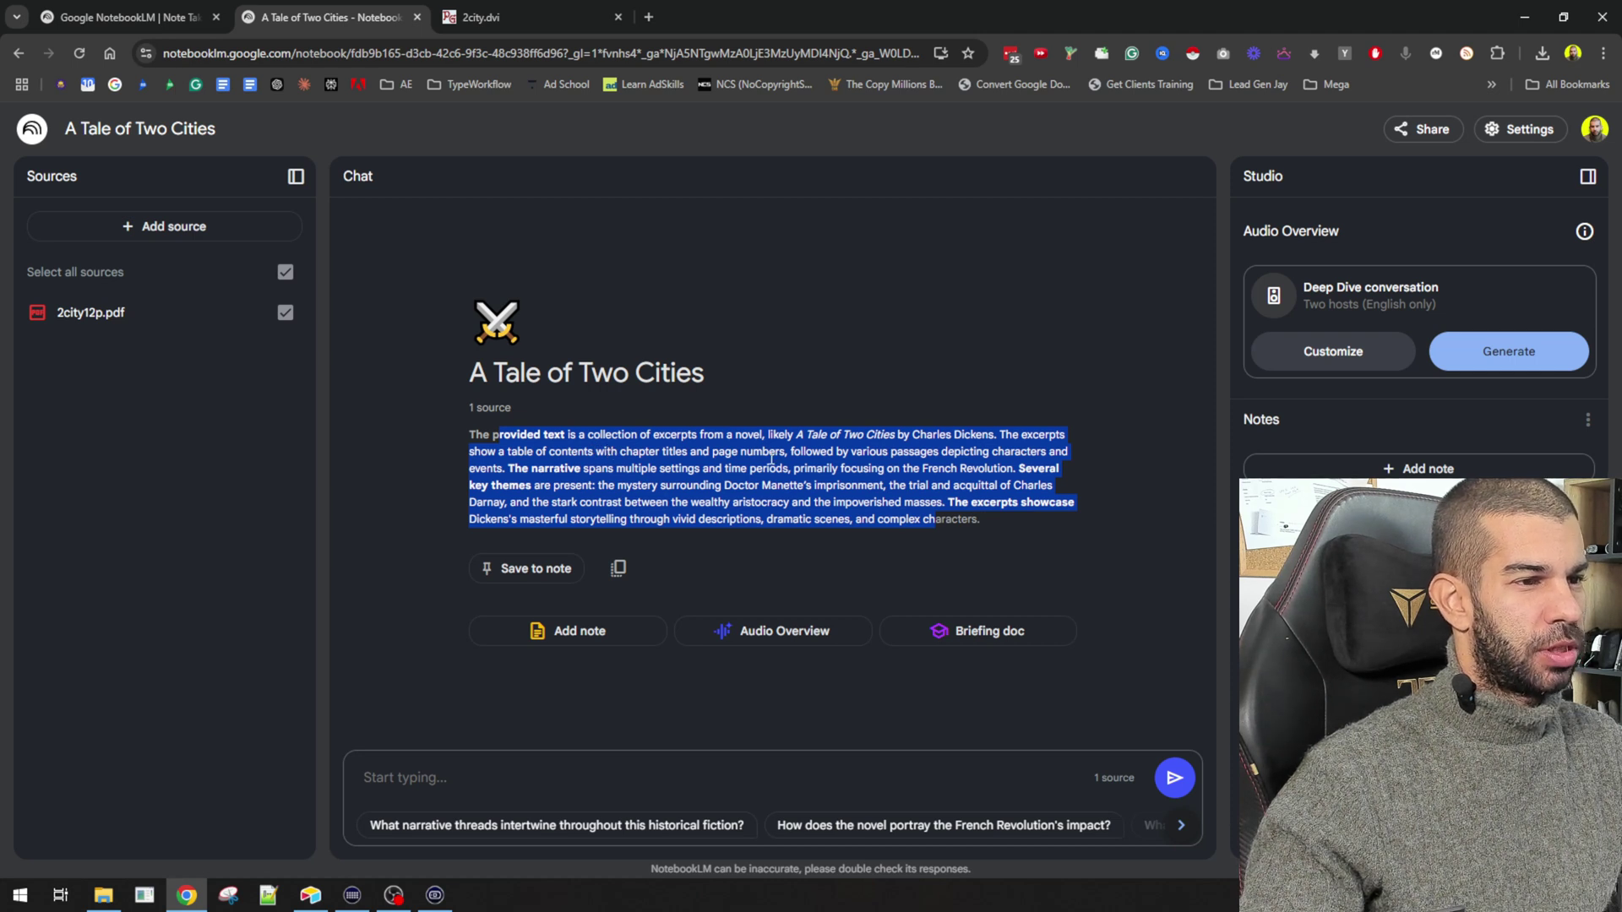
click(540, 472)
drag(588, 454, 582, 496)
click(710, 502)
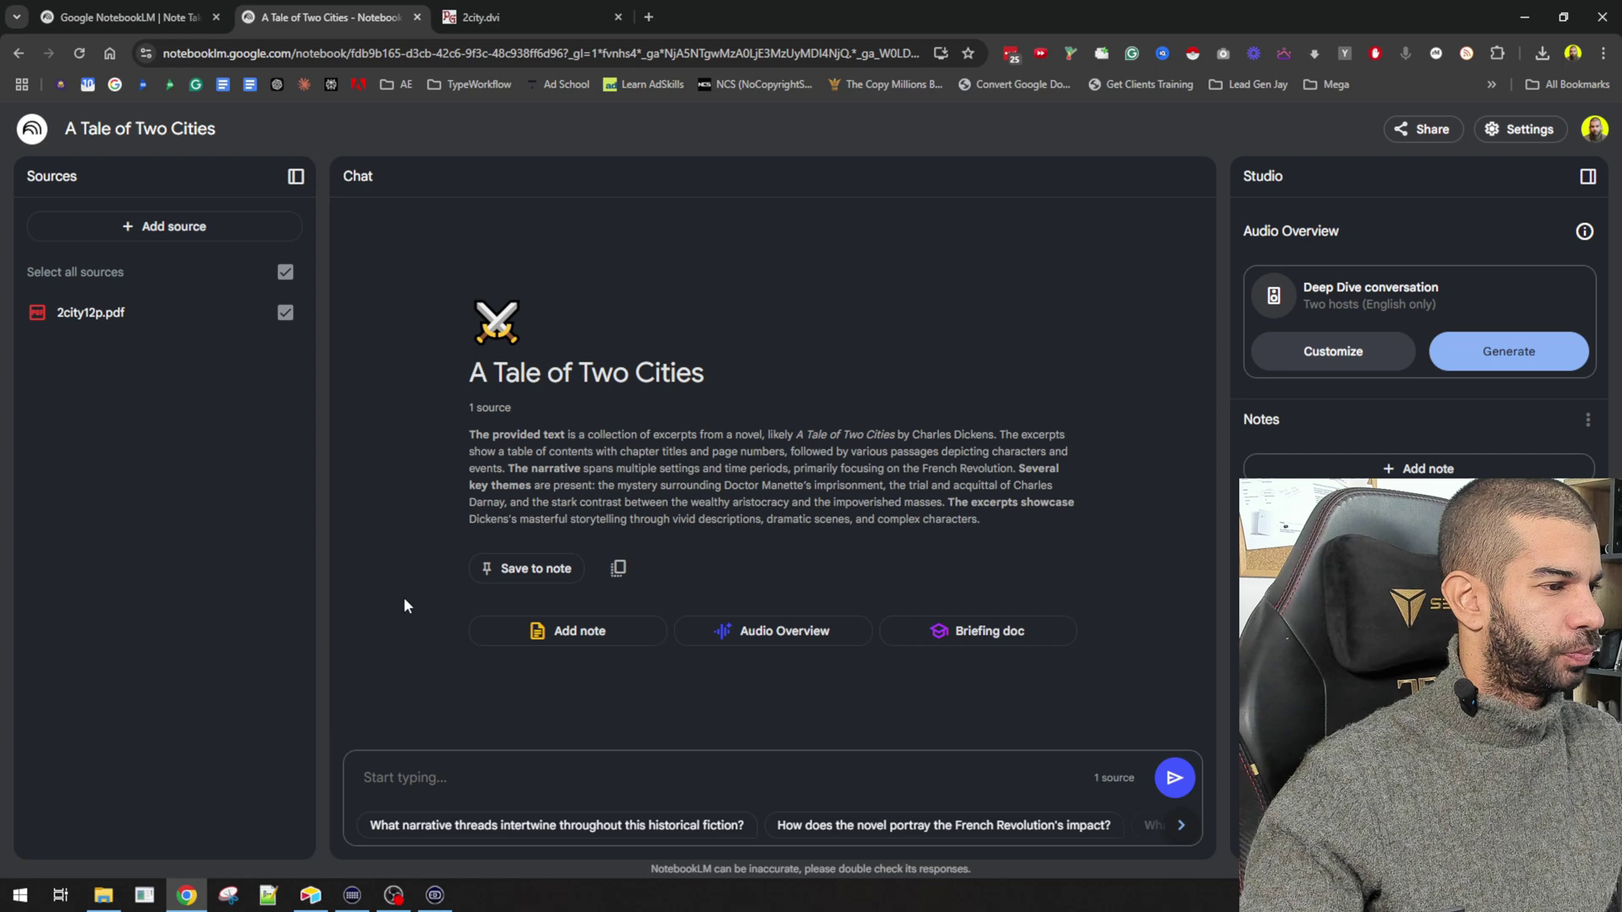
- Add a note reading 'This is a novel by Charles Dickens' and start the Audio Overview
click(581, 635)
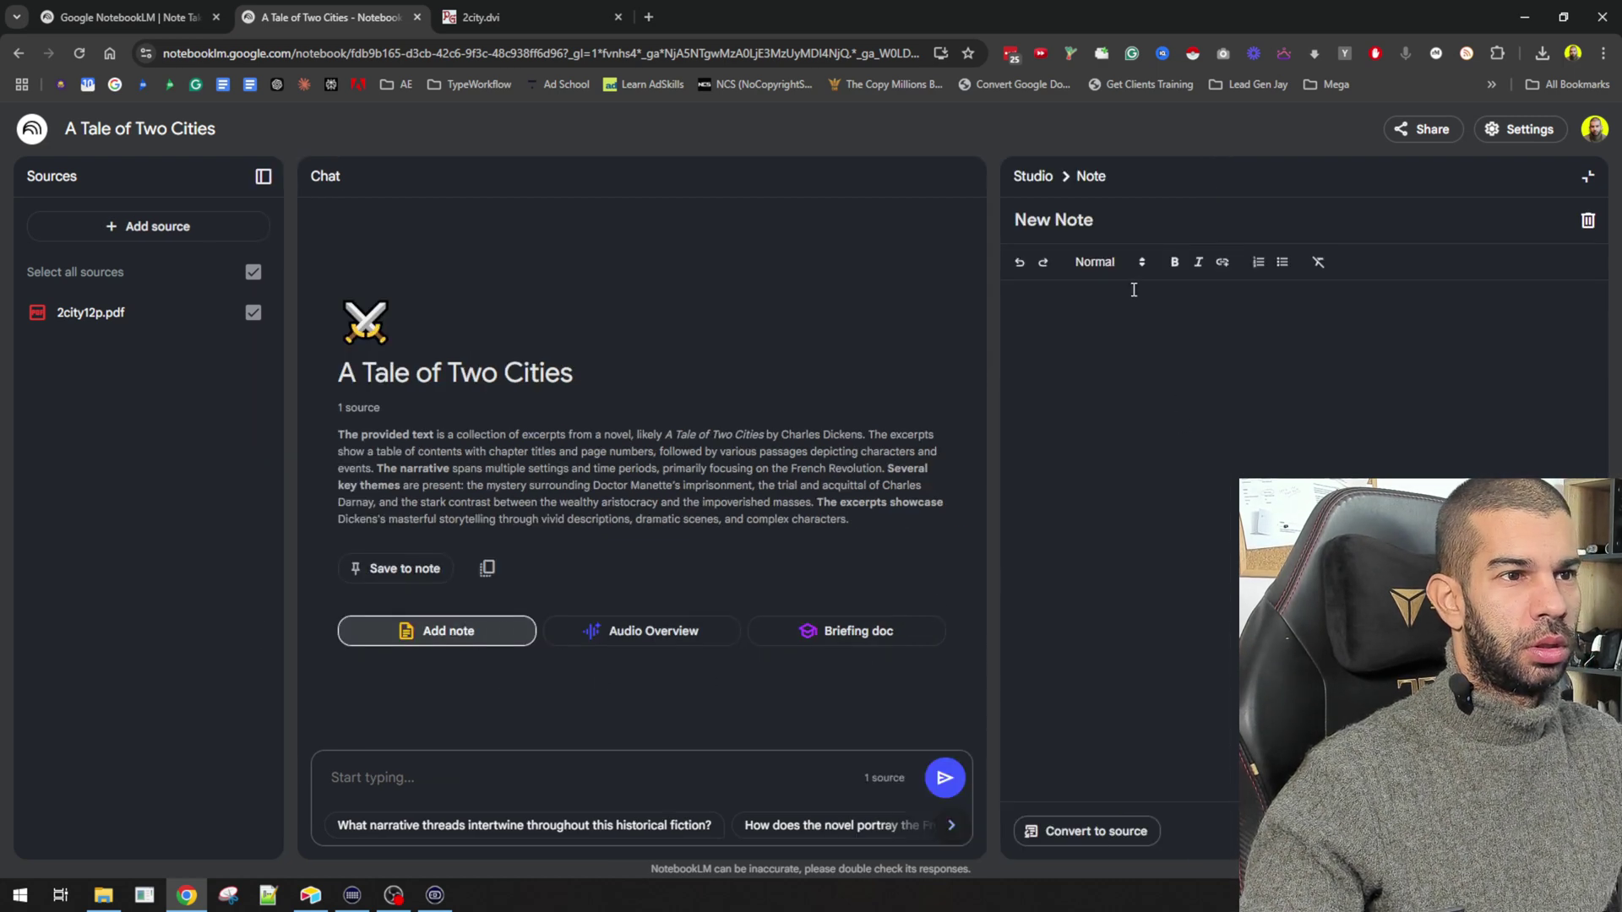
click(1135, 314)
text(This)
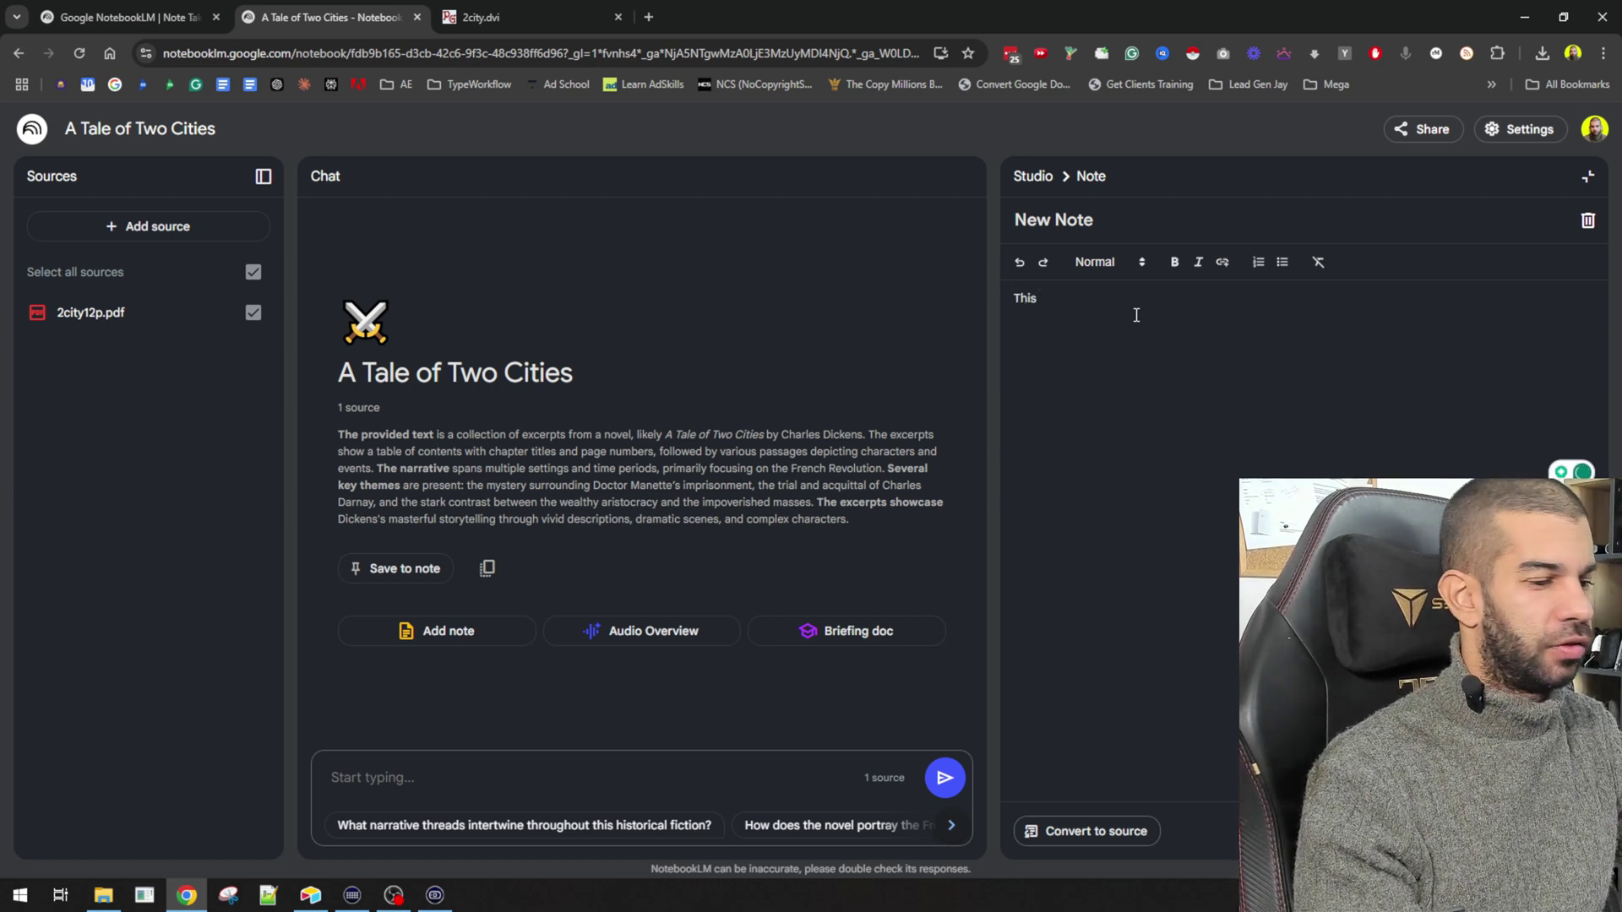
text( is a novel)
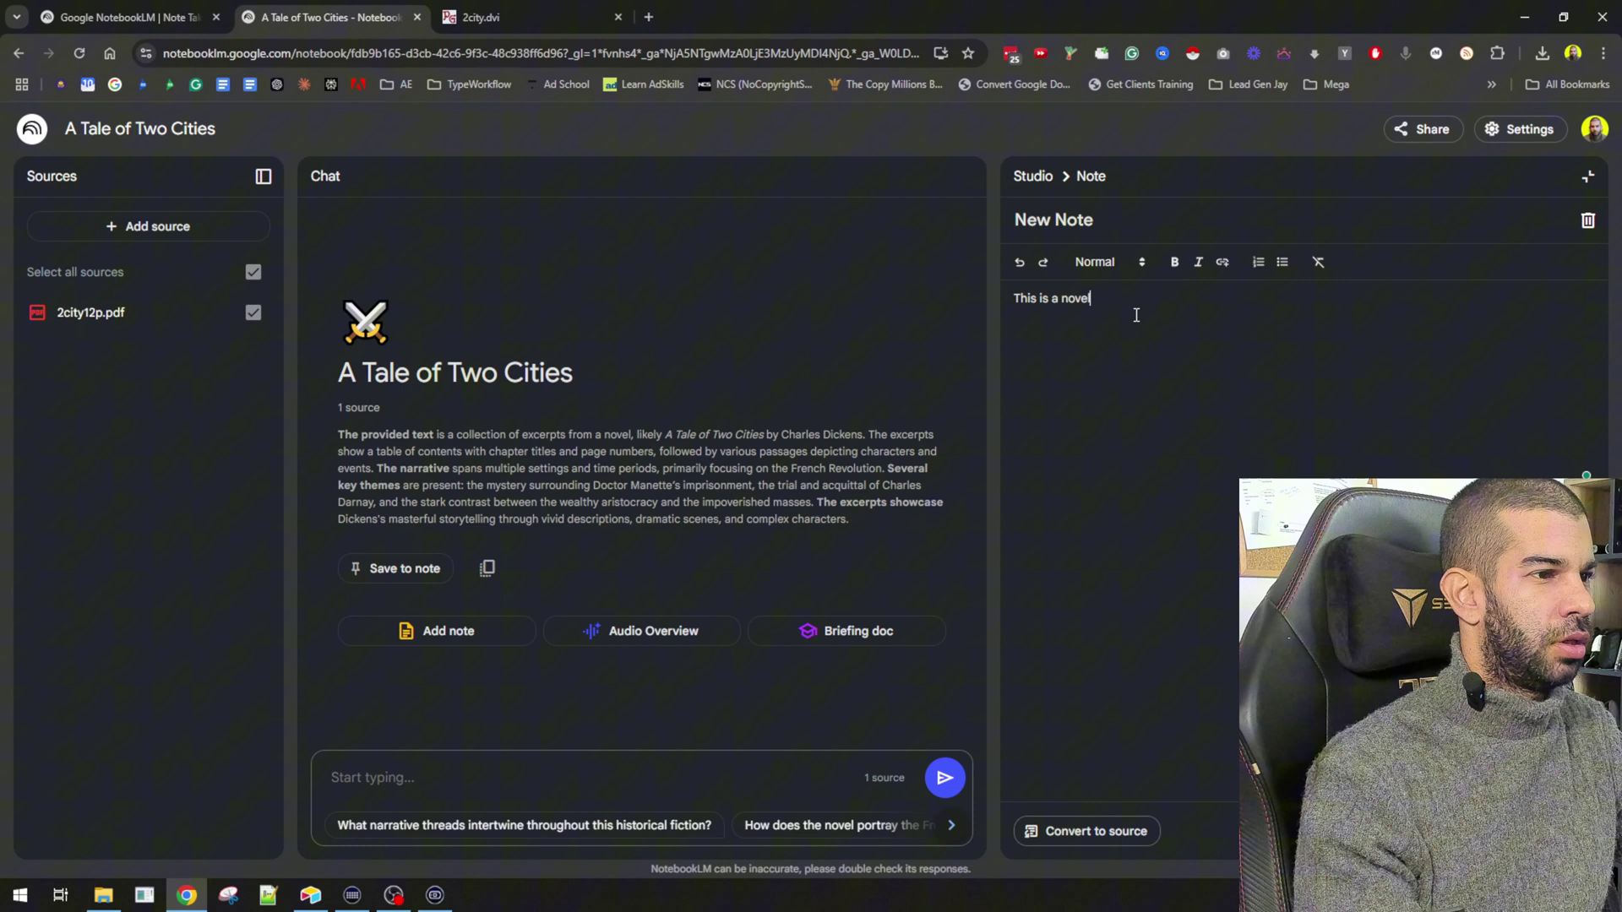
text(by y Charles Dickens)
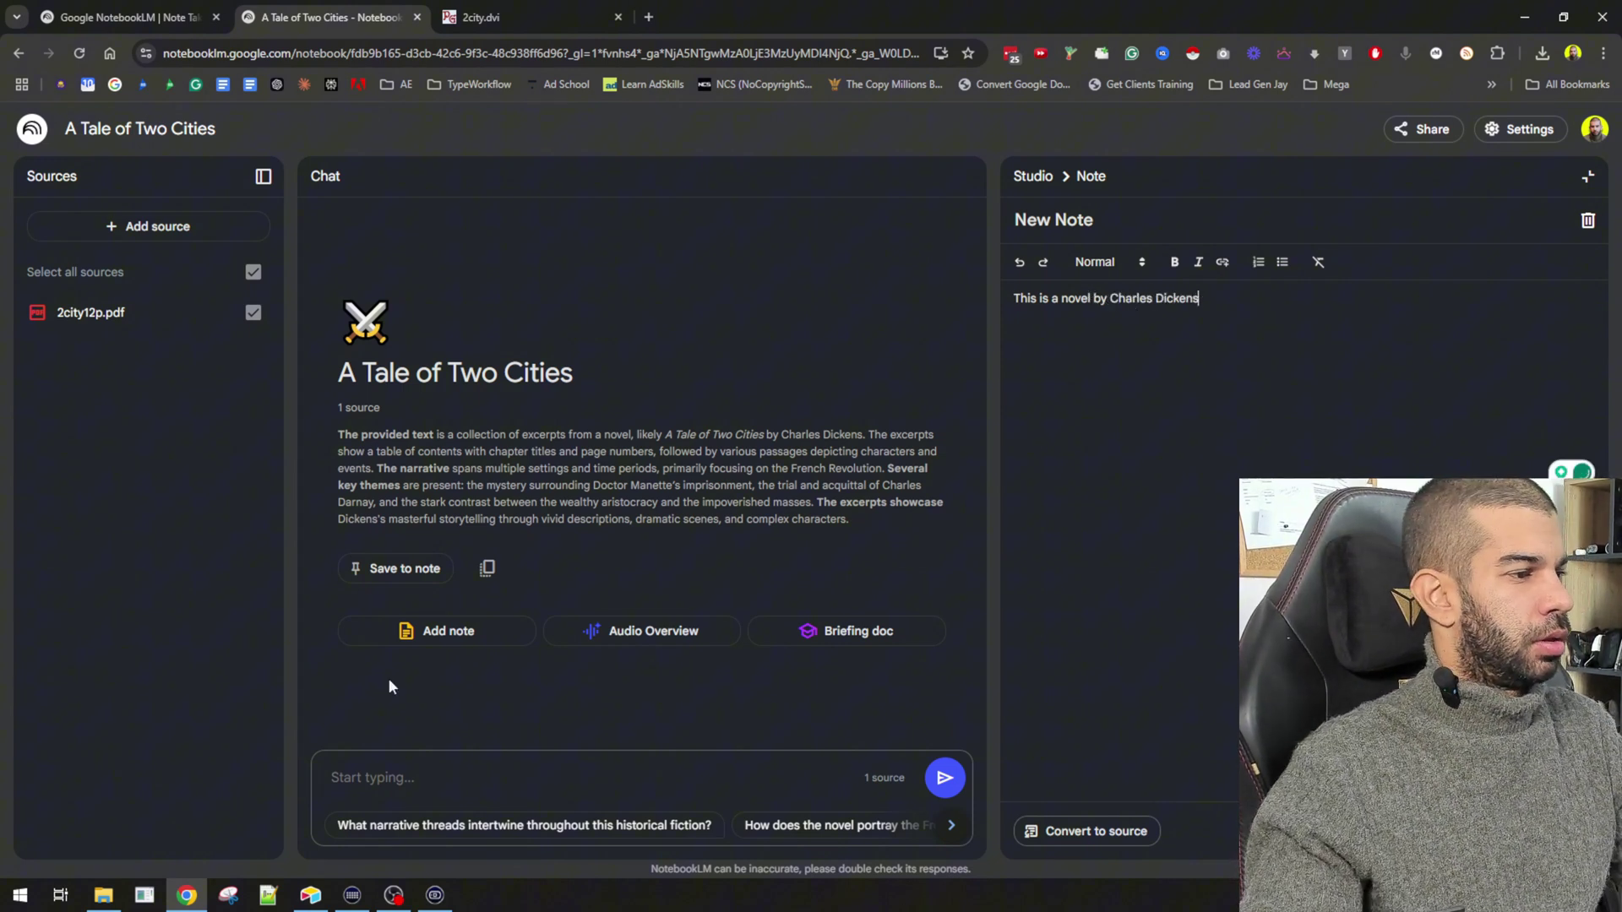
click(653, 632)
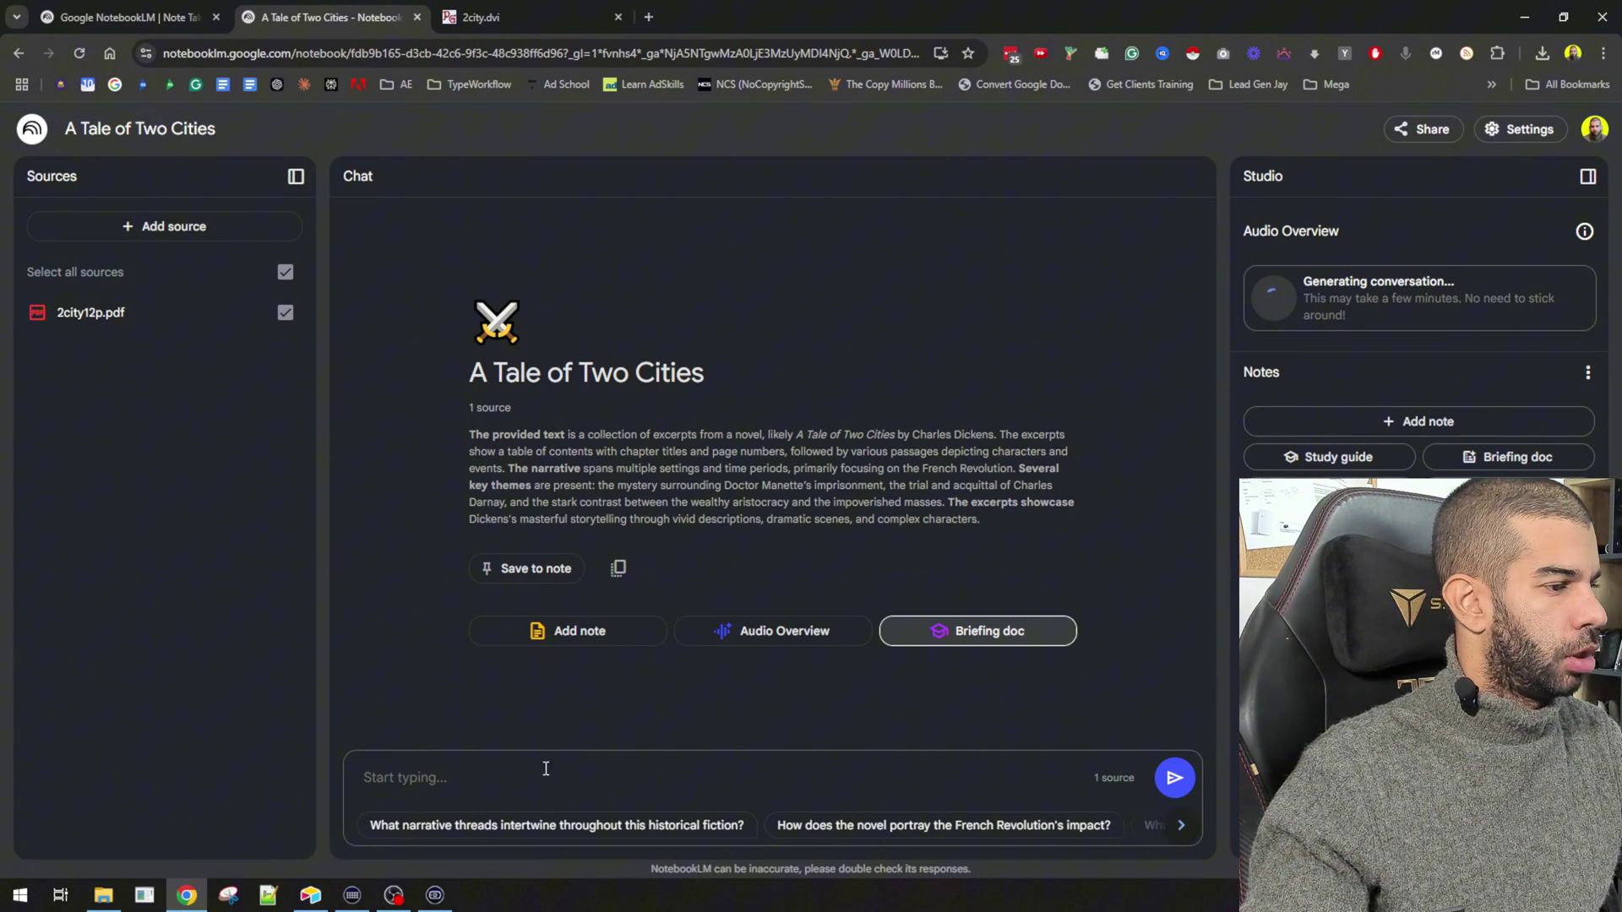
- Ask the suggested question 'How does the novel portray the French Revolution's impact?'
click(1181, 825)
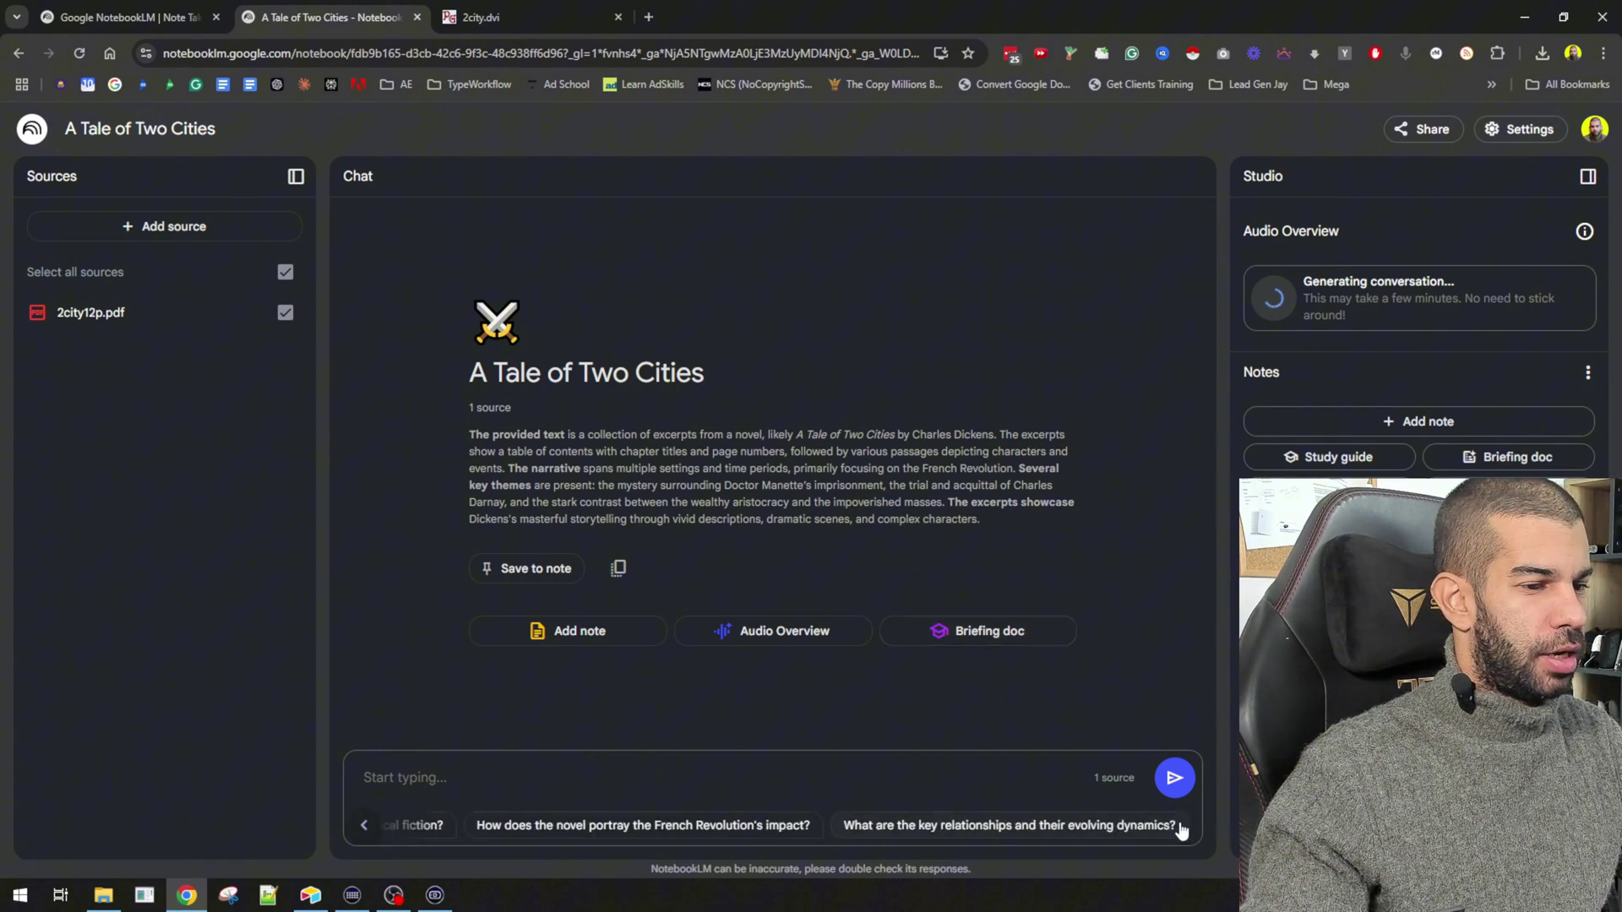
click(364, 828)
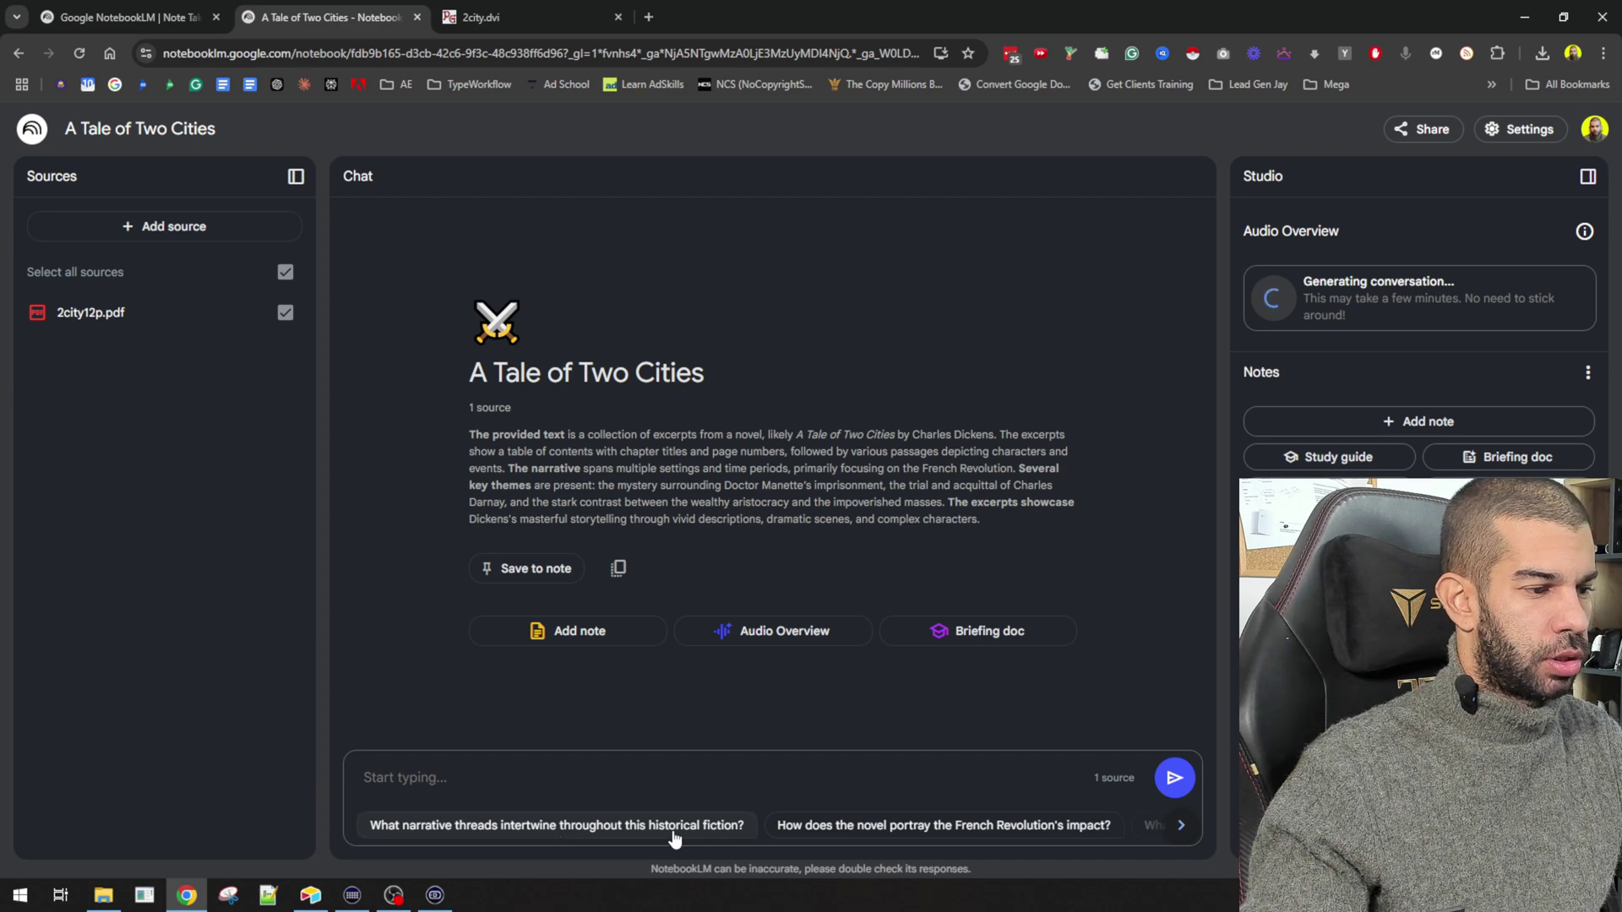
click(1039, 833)
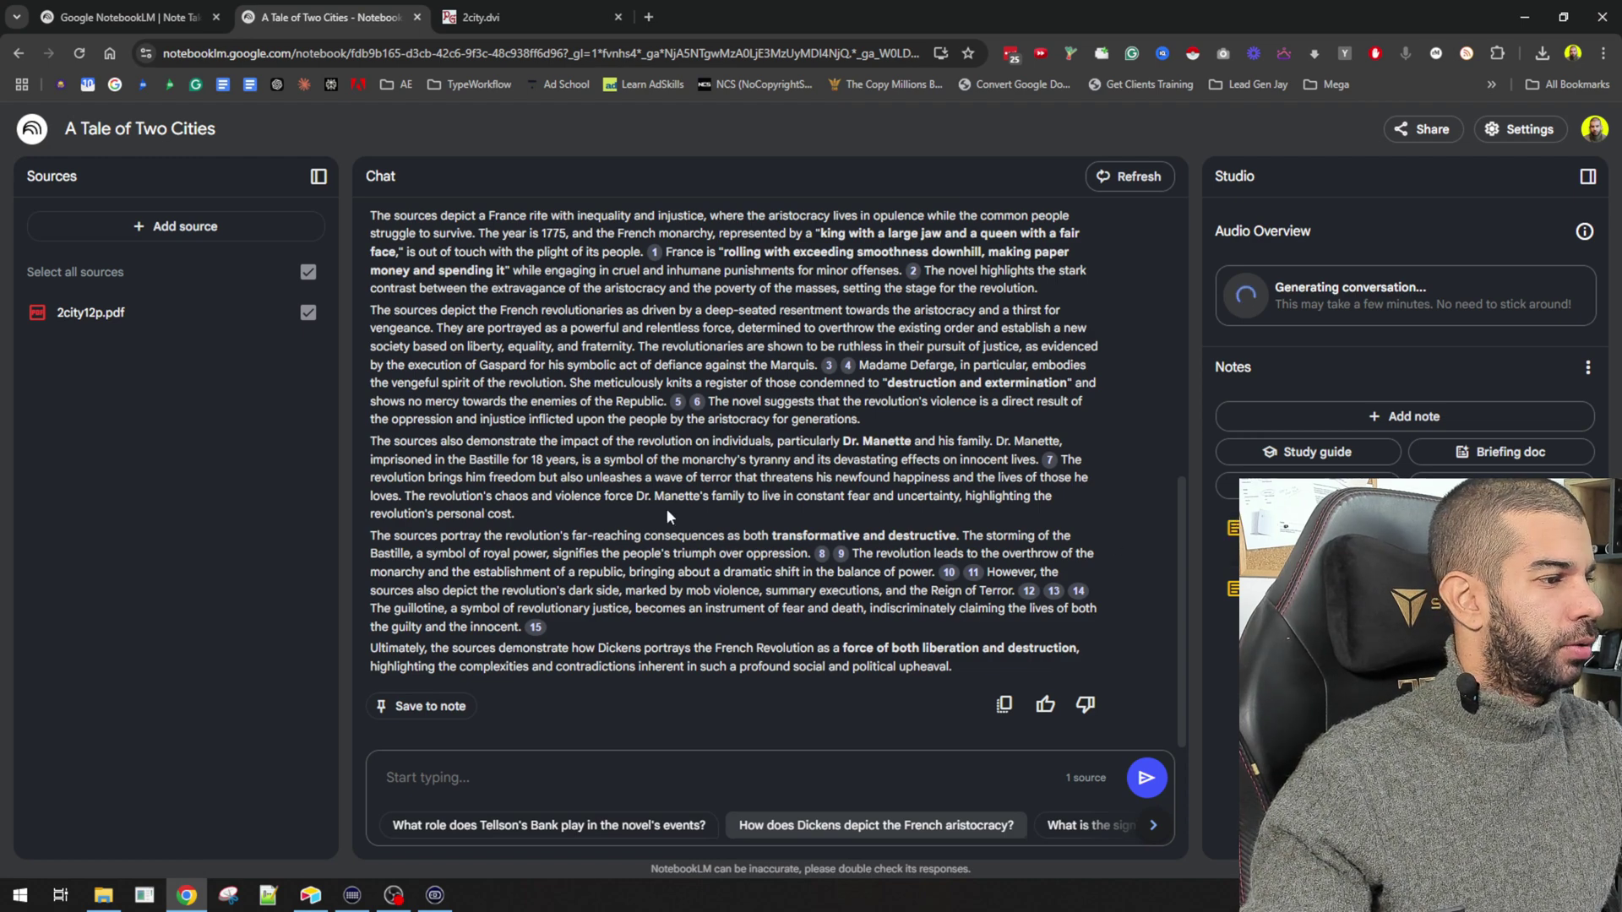
- Copy the chat's French Revolution answer
scroll(666, 508, up, 6)
scroll(666, 509, down, 5)
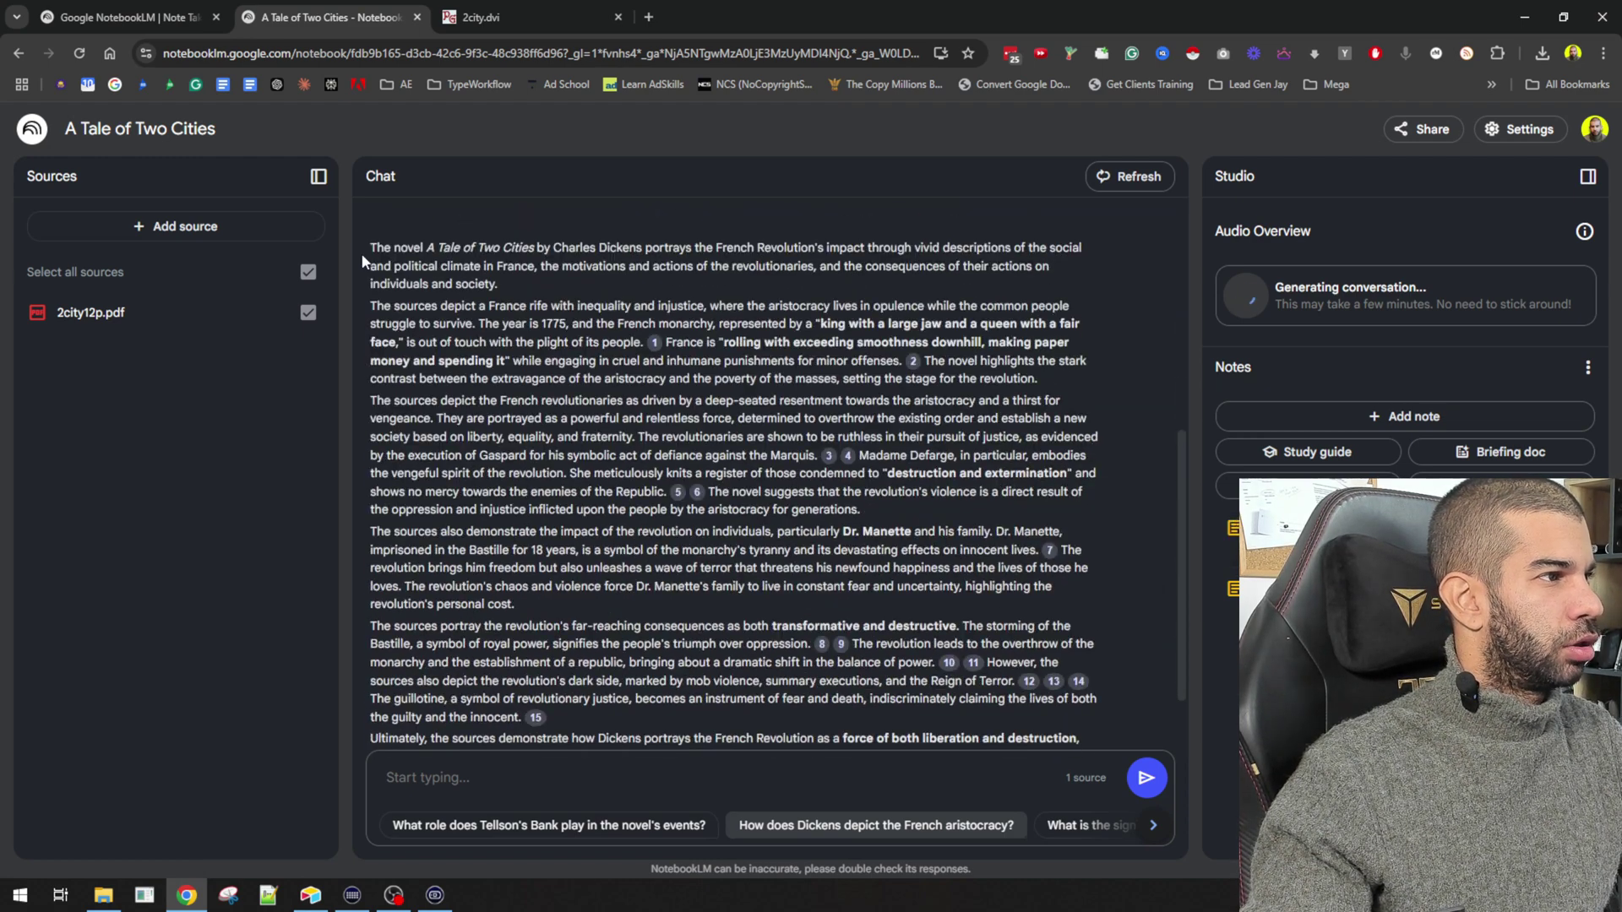
drag(371, 245, 878, 729)
scroll(845, 422, down, 1)
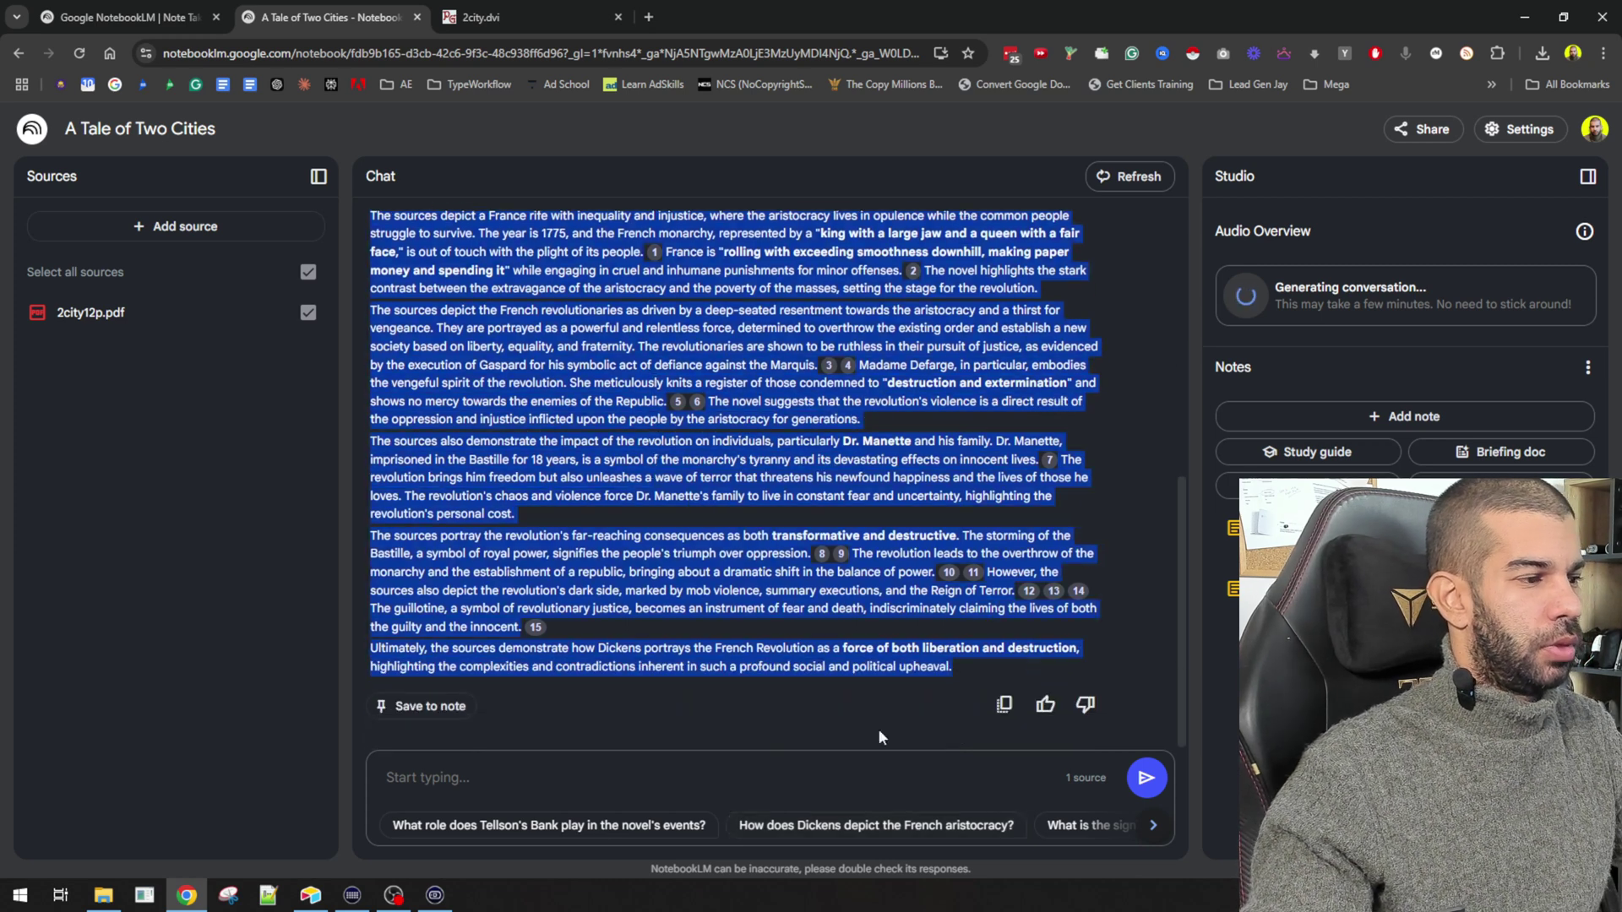
- Write 'explain this to me in short and like I'm 5 years old:' above the pasted answer
click(500, 759)
text(explain th)
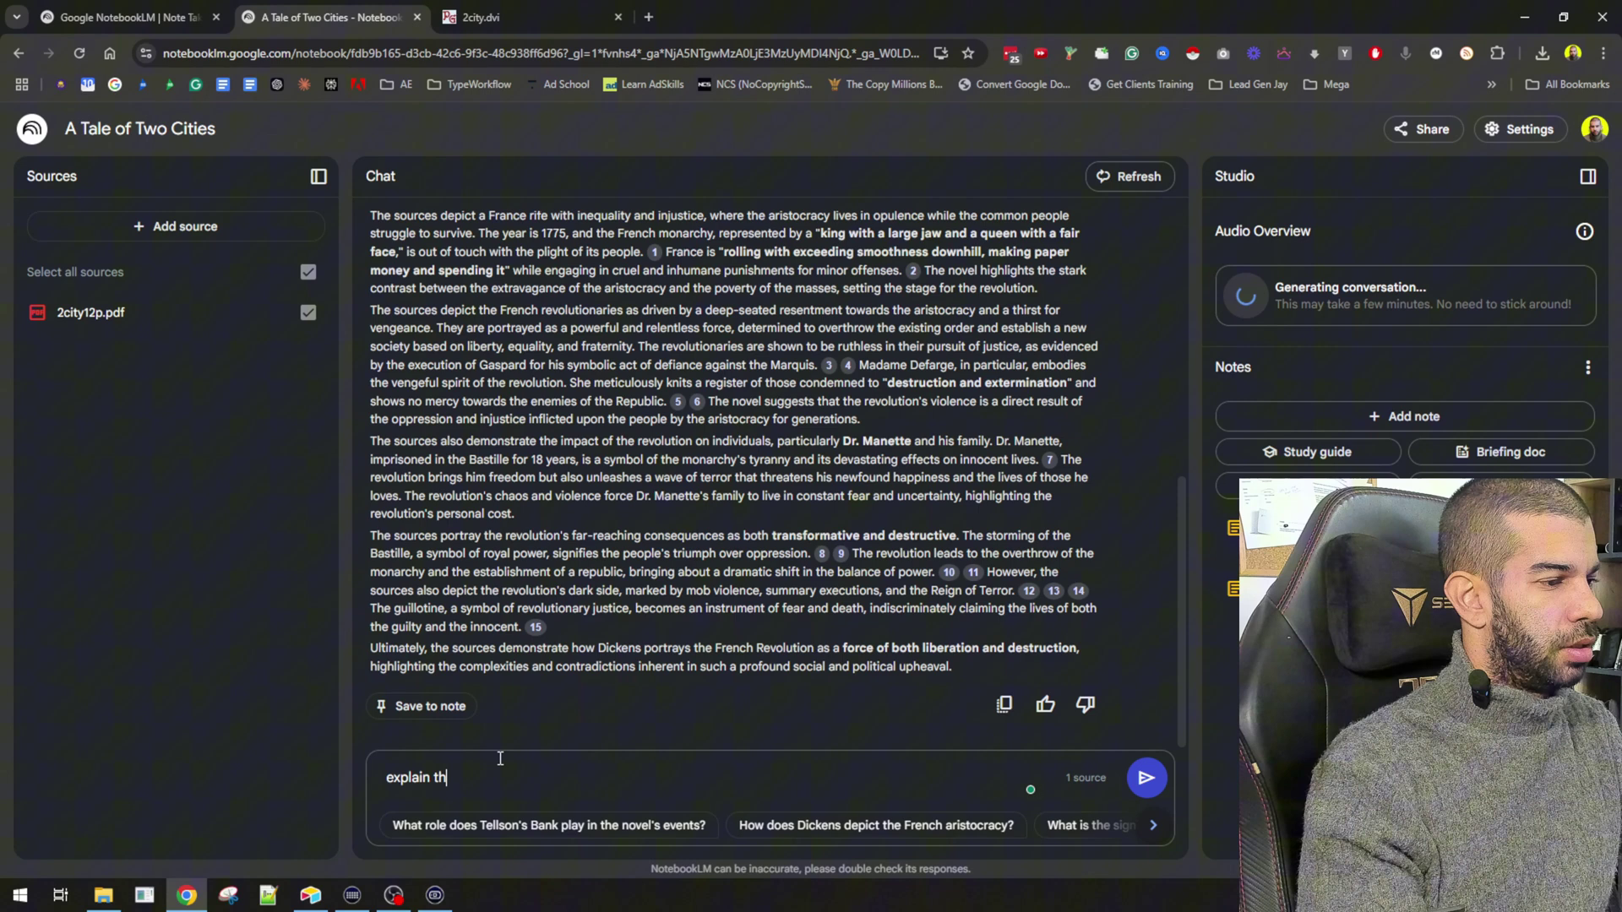
text(is to me in s)
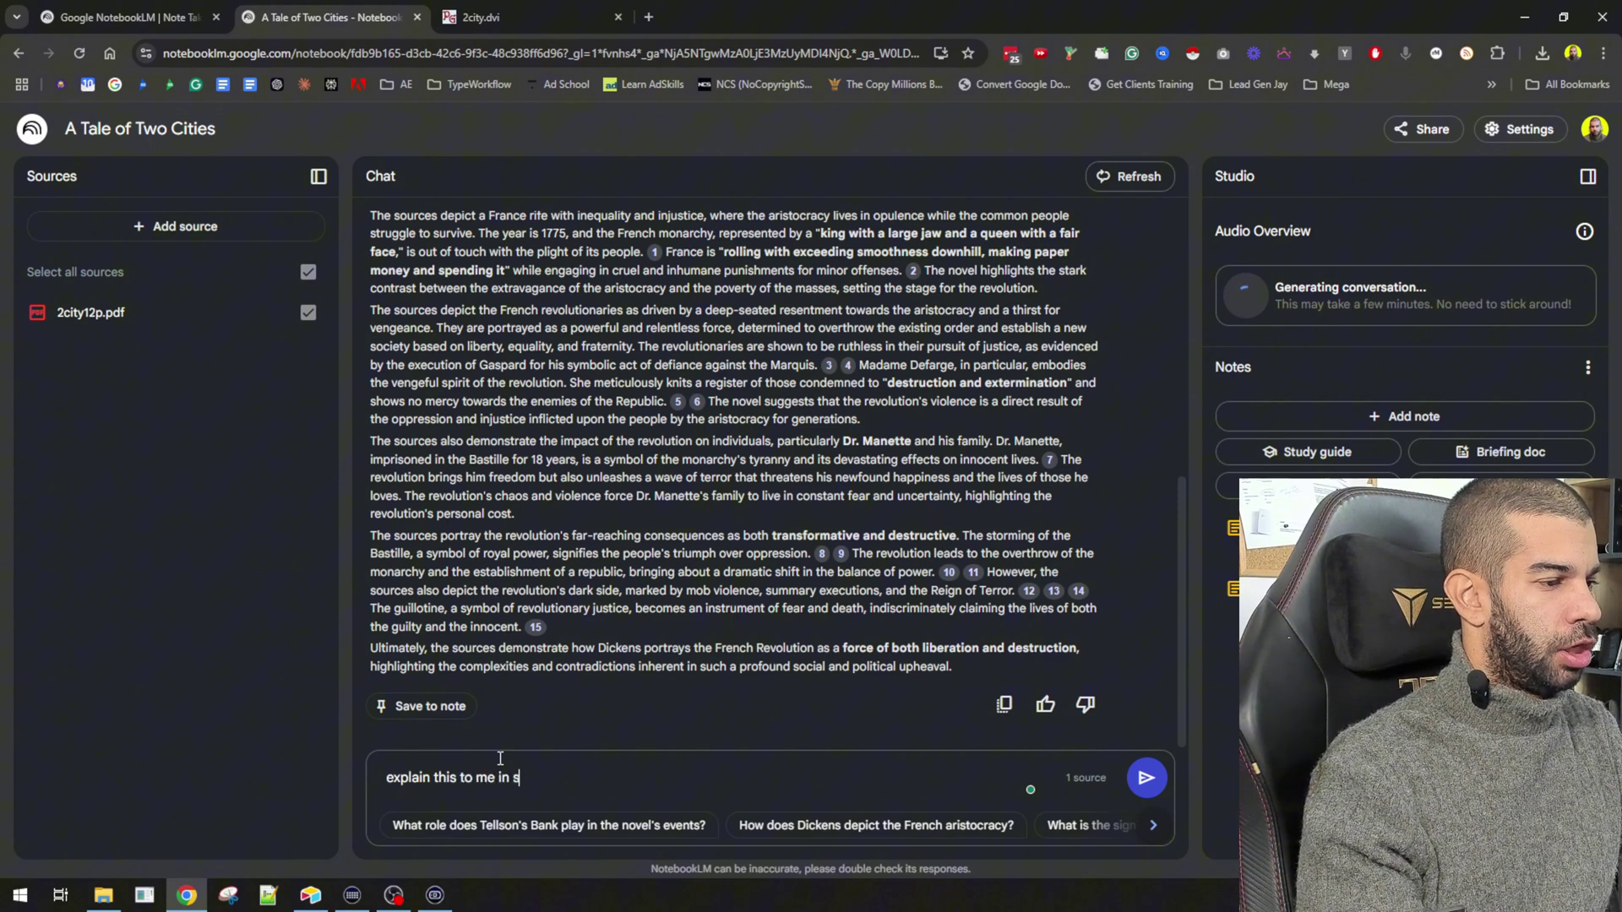
text(hort and like I'm)
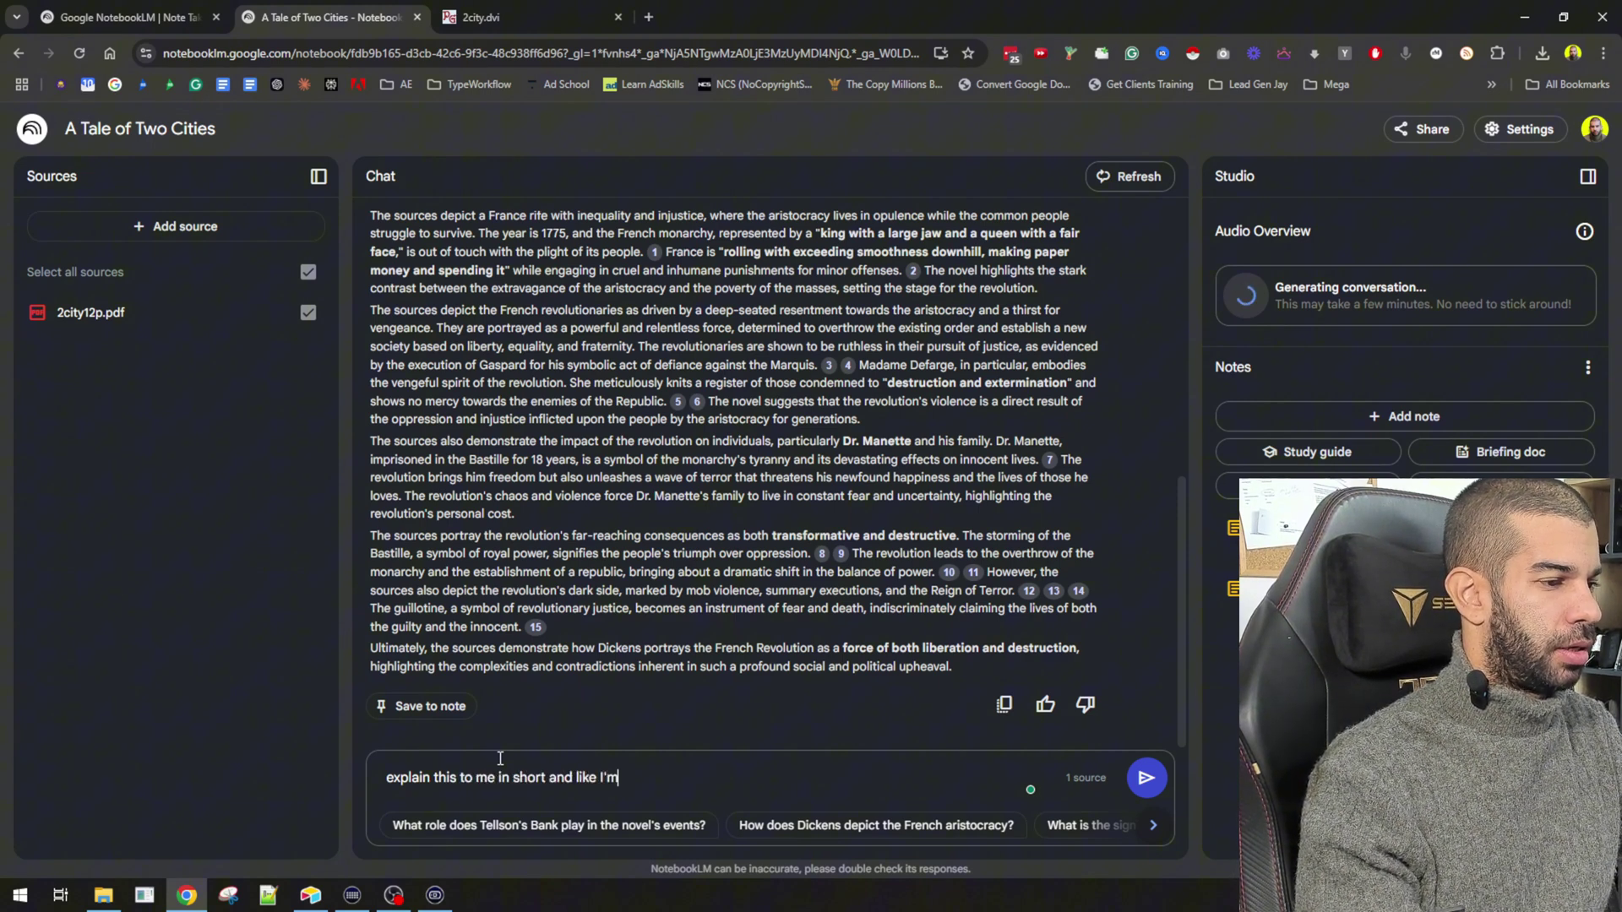
text( 5 years old:)
key(shift+Return)
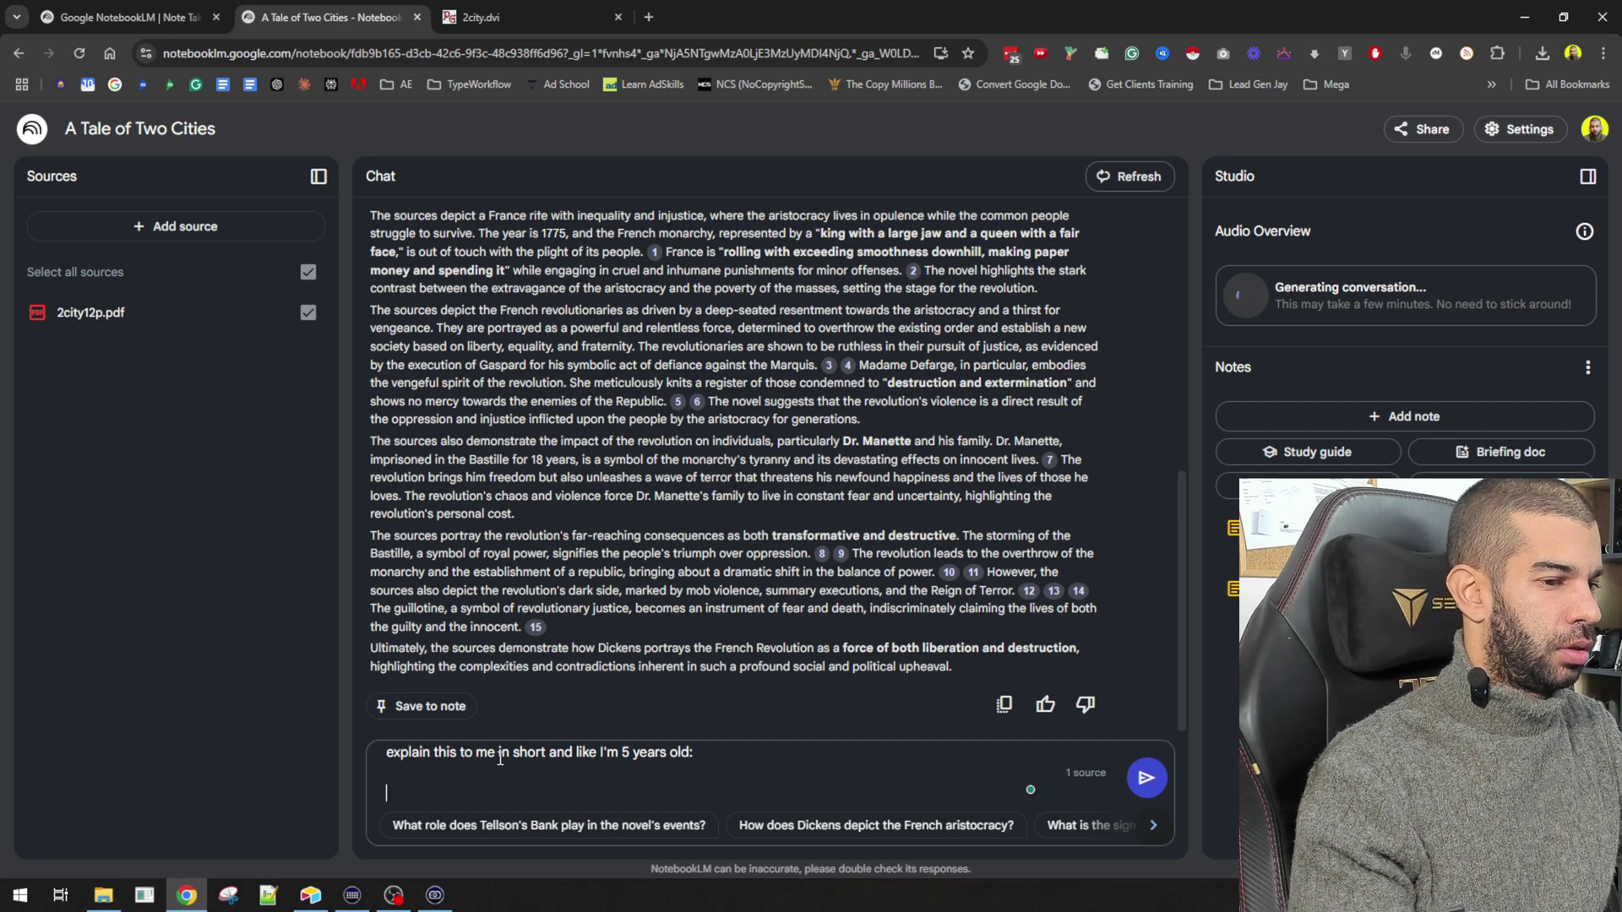
key(ctrl+v)
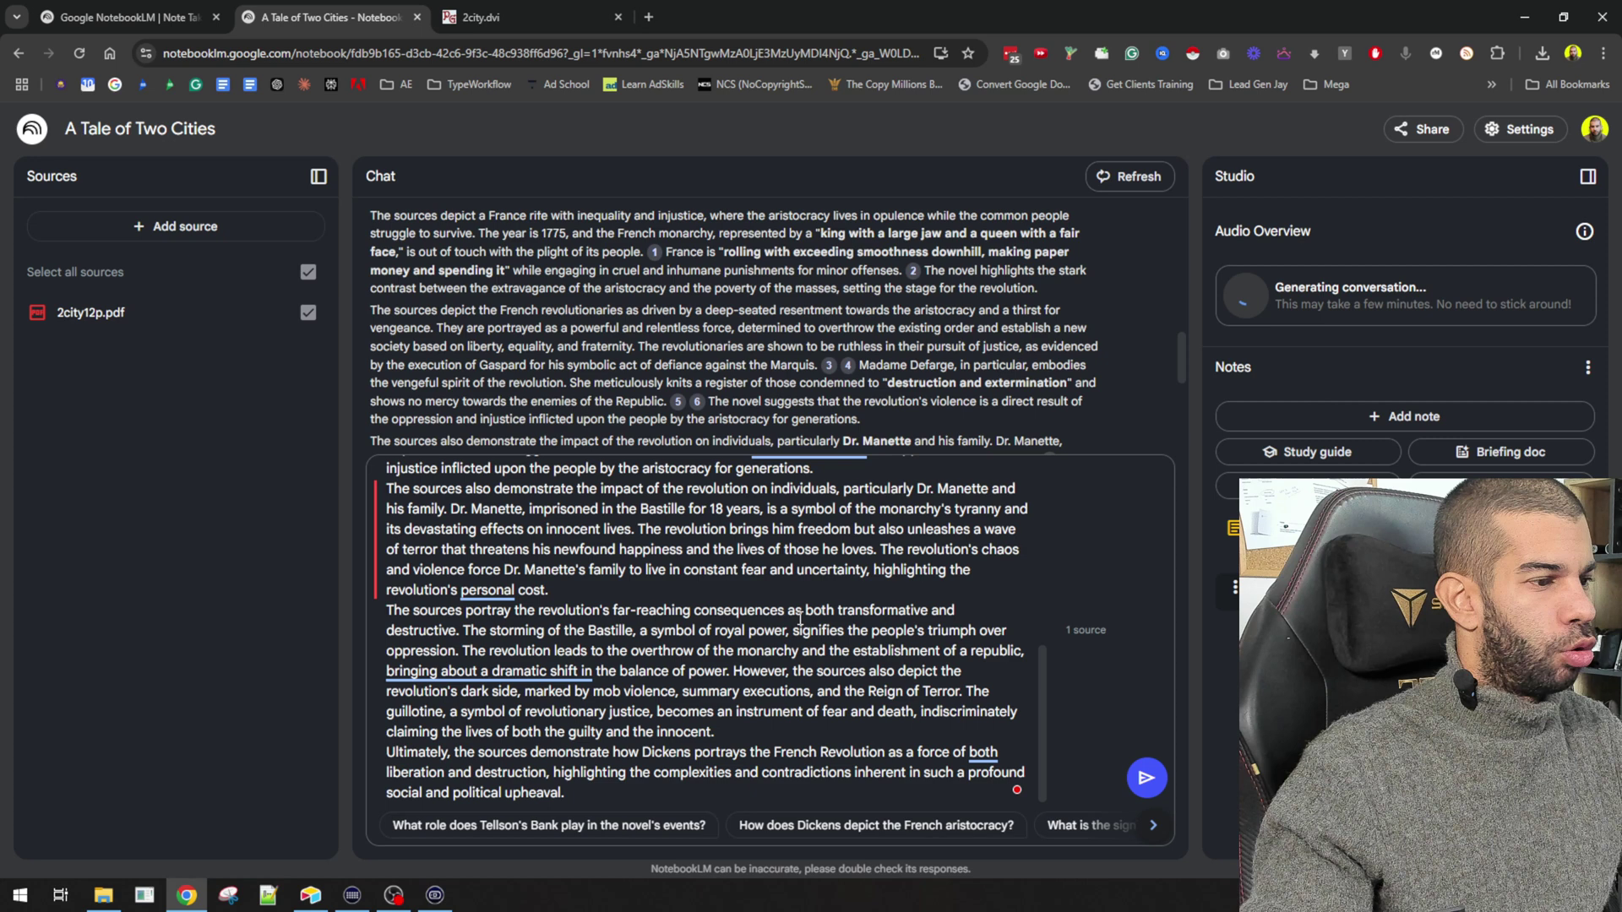
scroll(645, 696, up, 5)
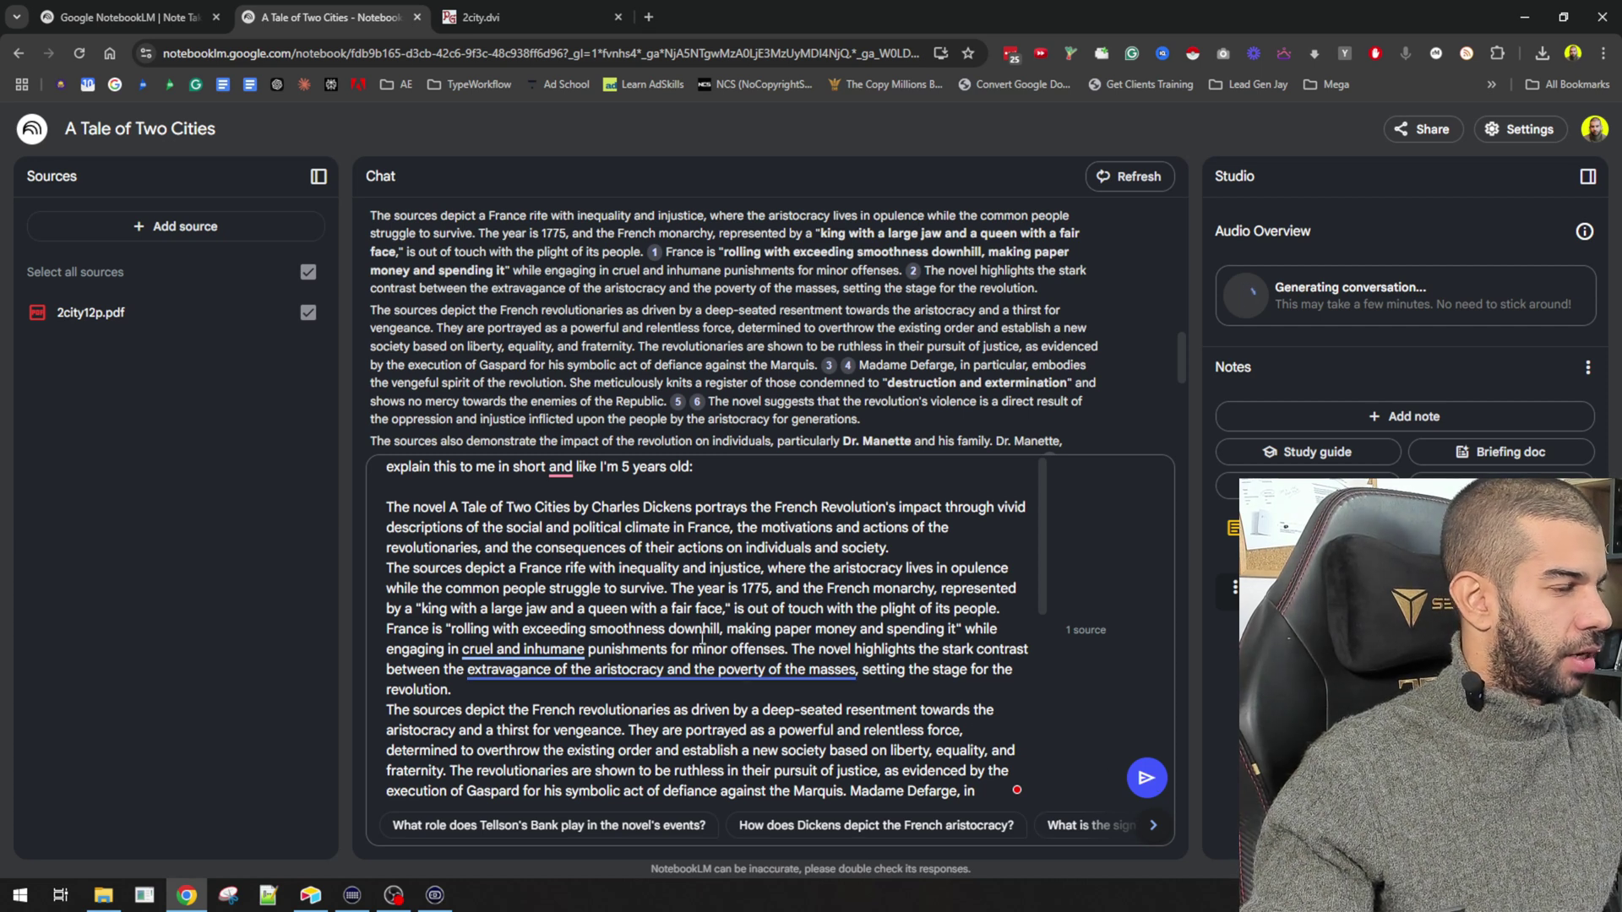
key(ctrl+a)
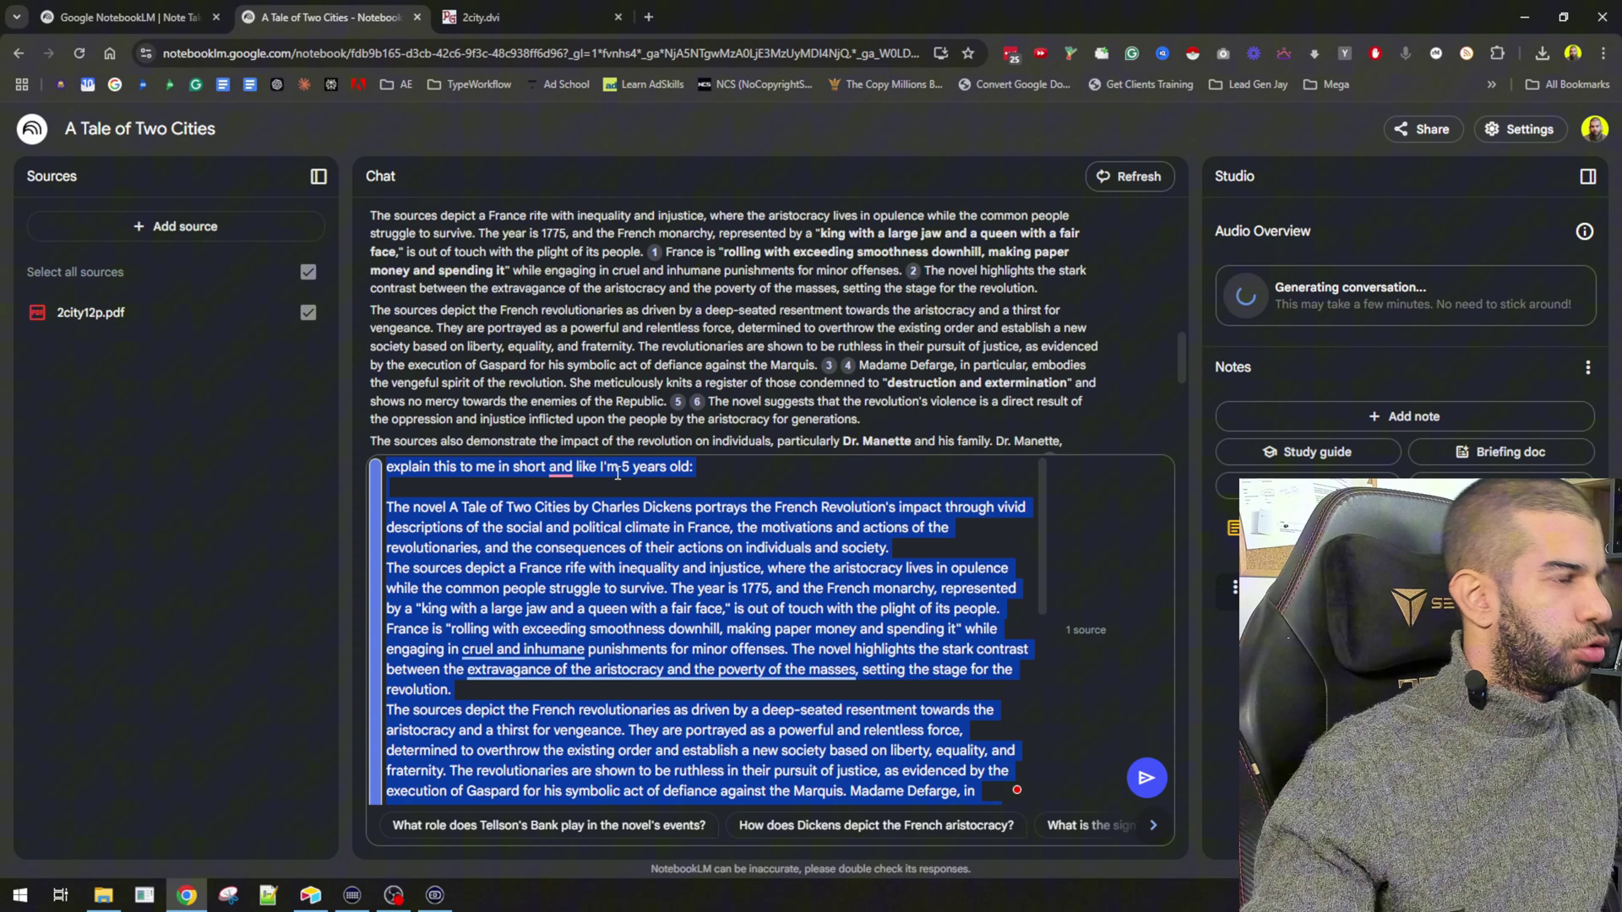
key(ctrl+t)
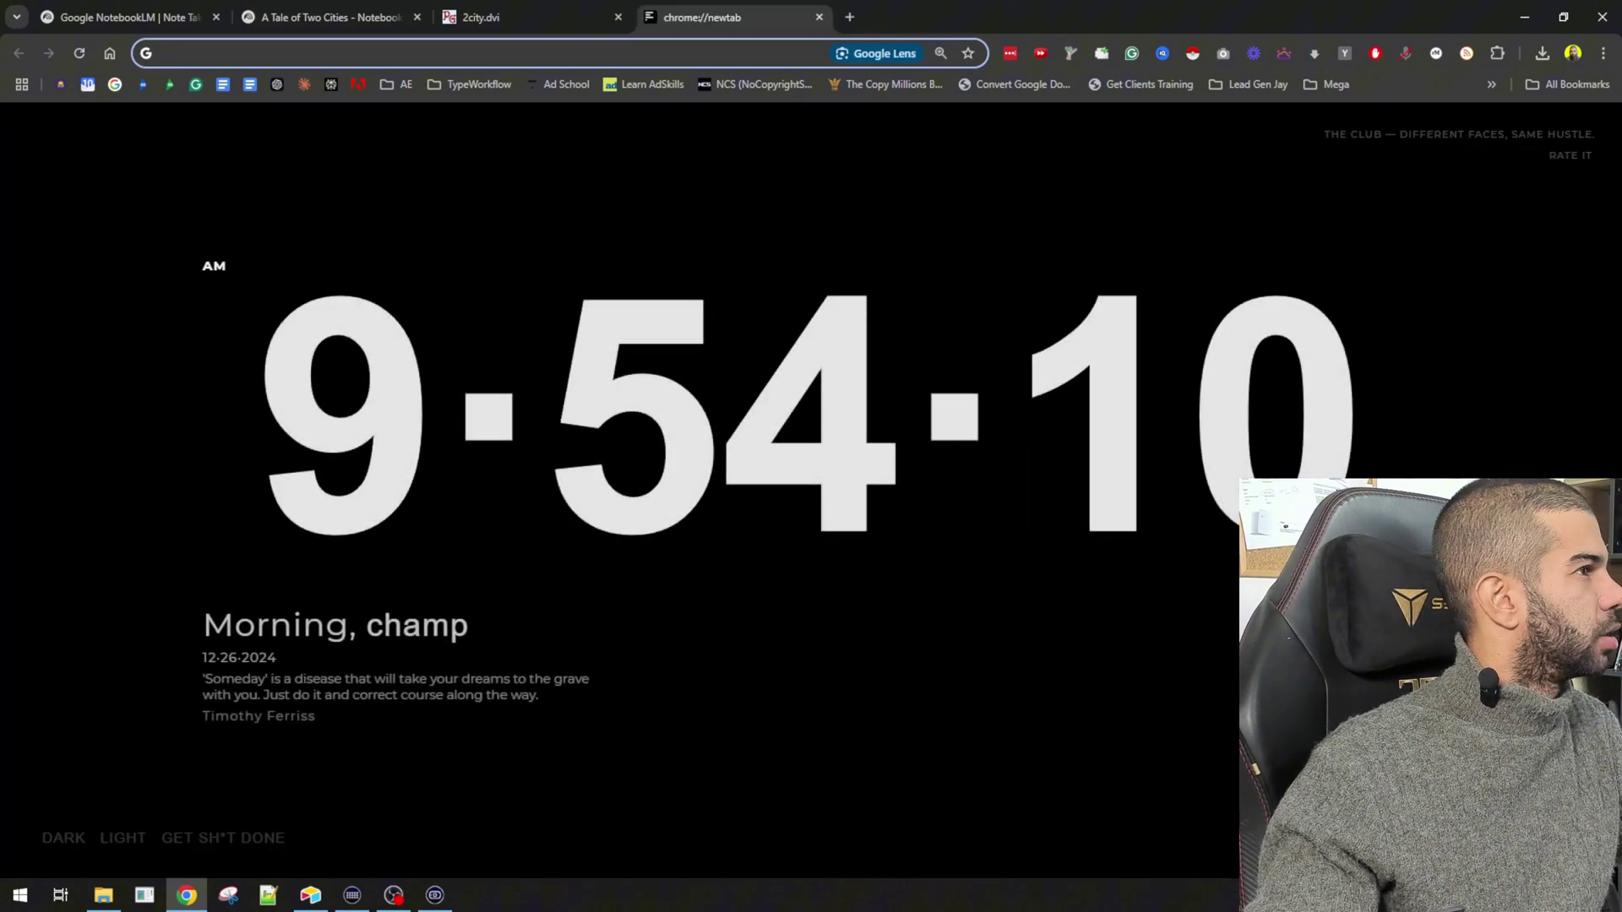
- Paste the explain-like-I'm-5 prompt into ChatGPT and send it
key(super+shift+s)
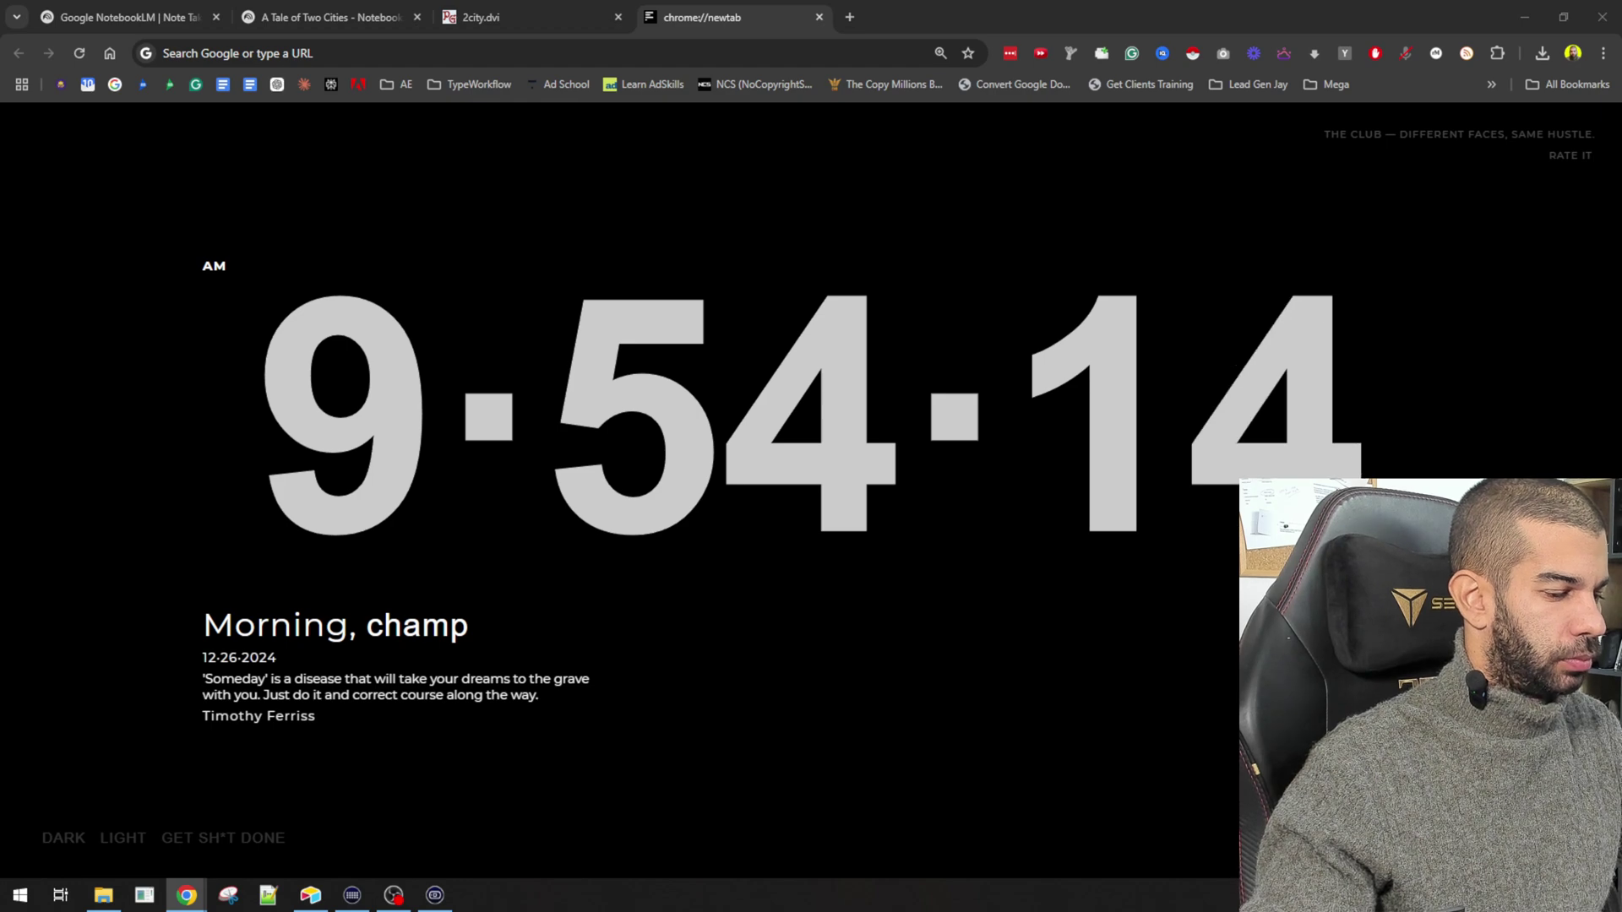
key(ctrl+shift+space)
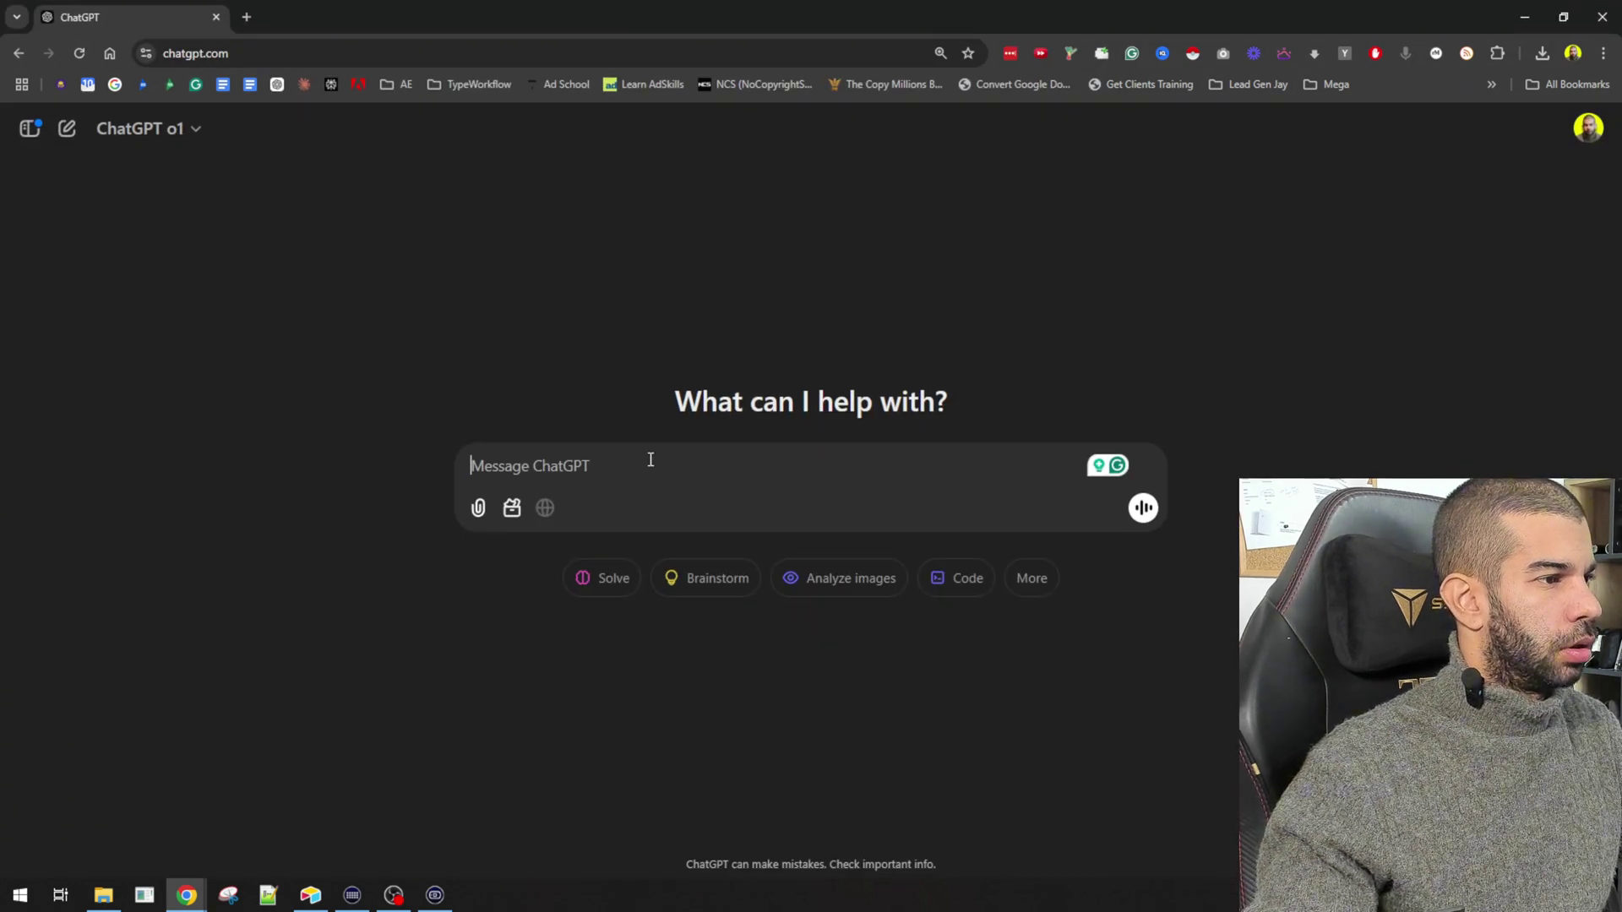
key(ctrl+v)
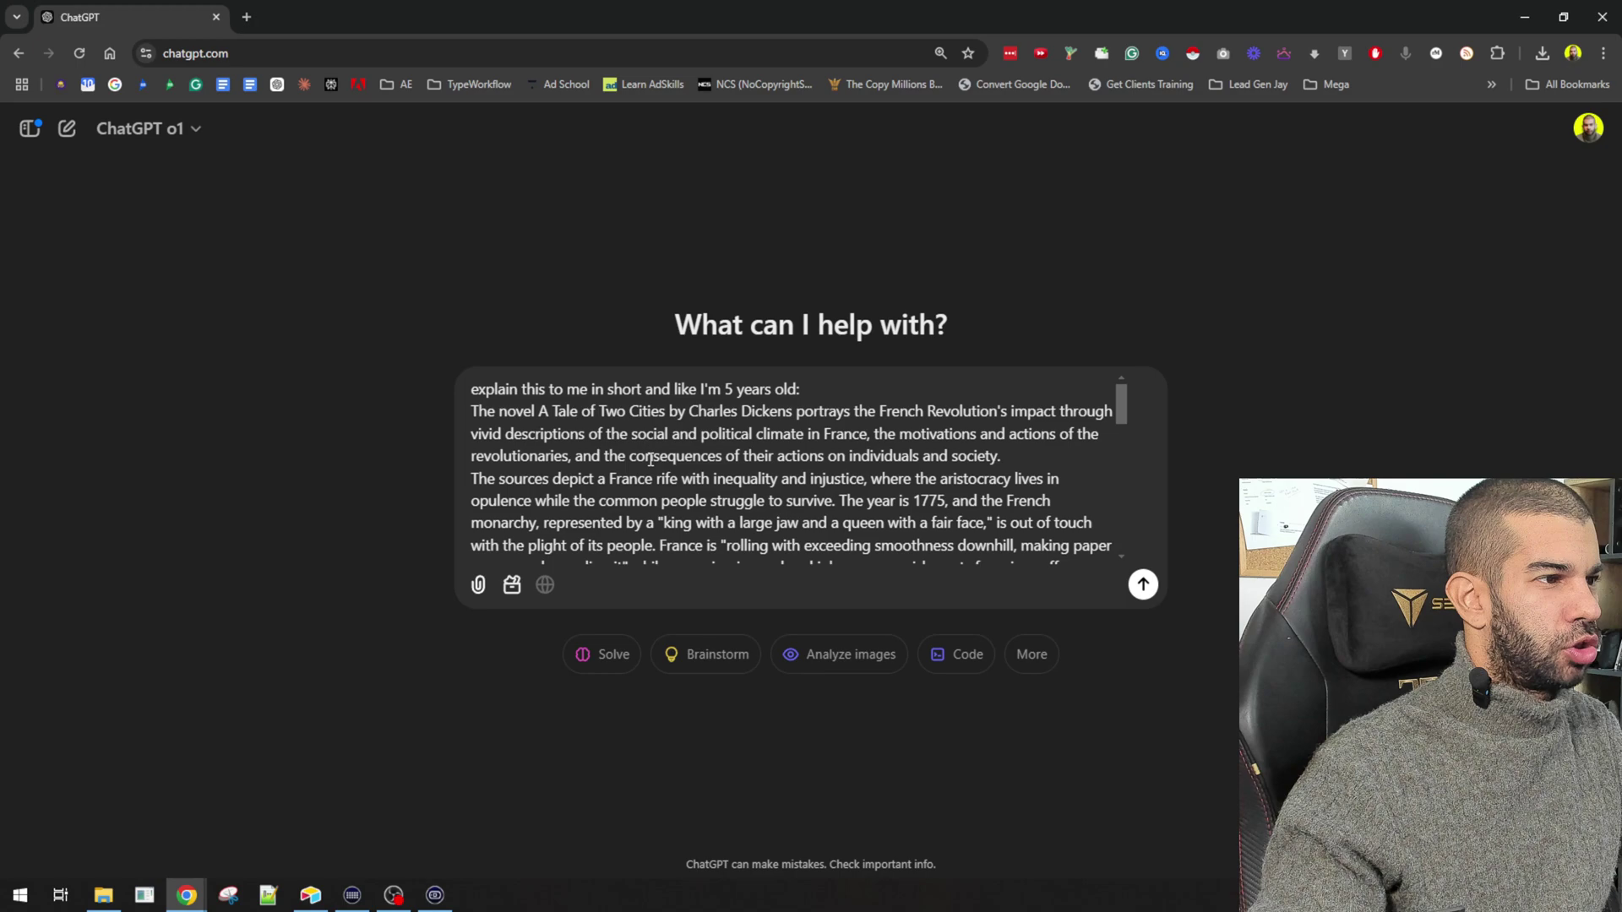
key(Return)
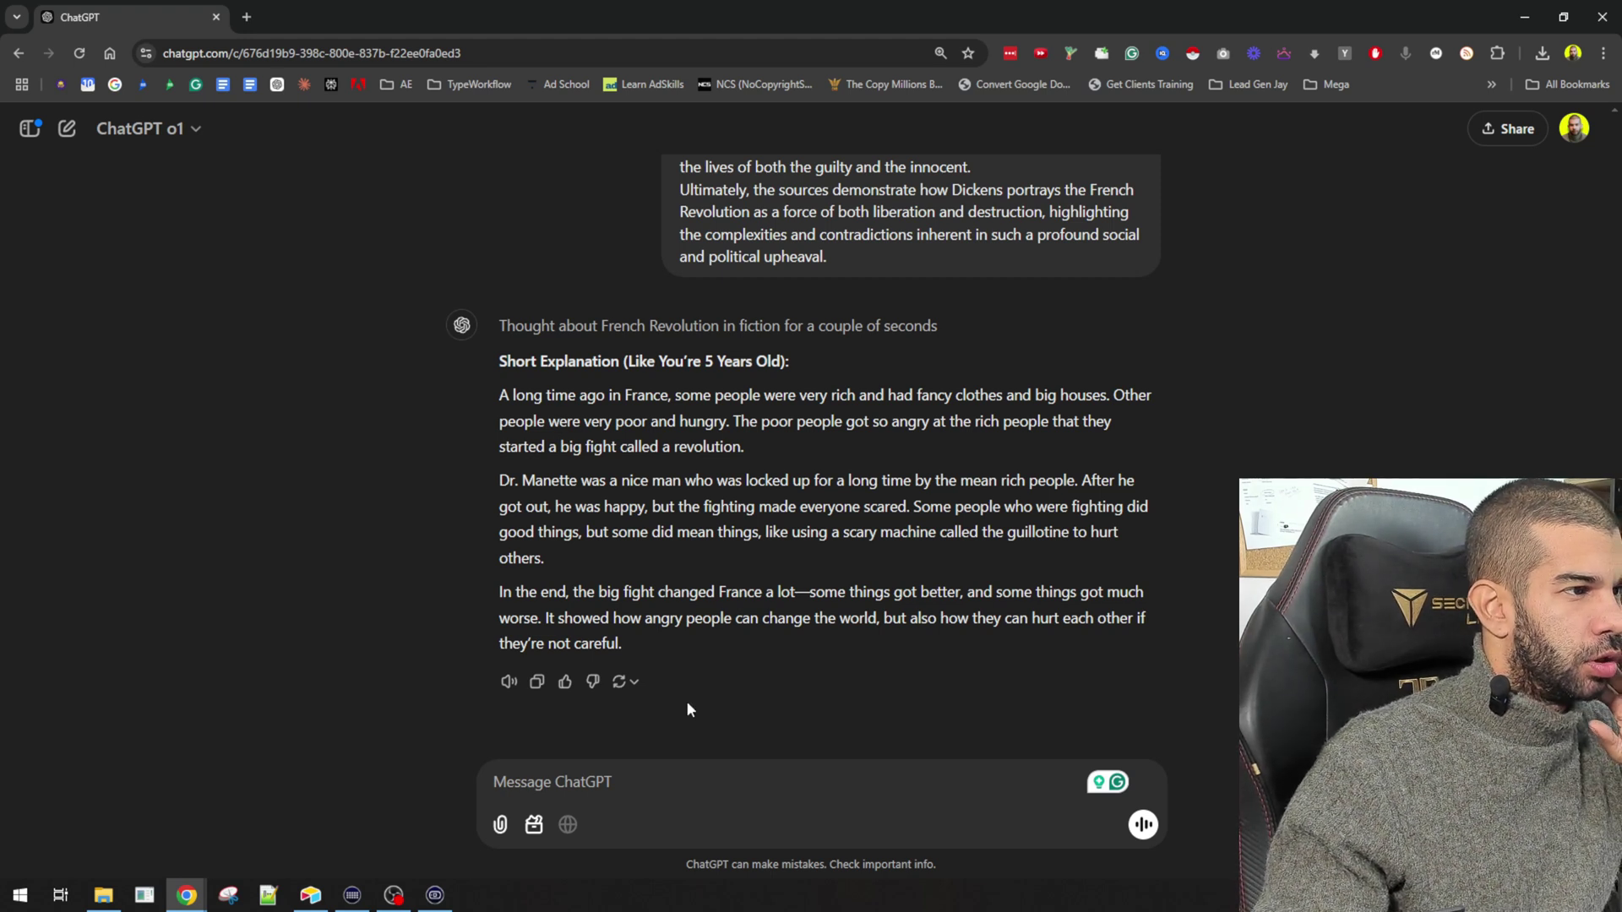
- Read the three-paragraph reply covering Dr. Manette, the guillotine and angry people
drag(534, 363, 693, 426)
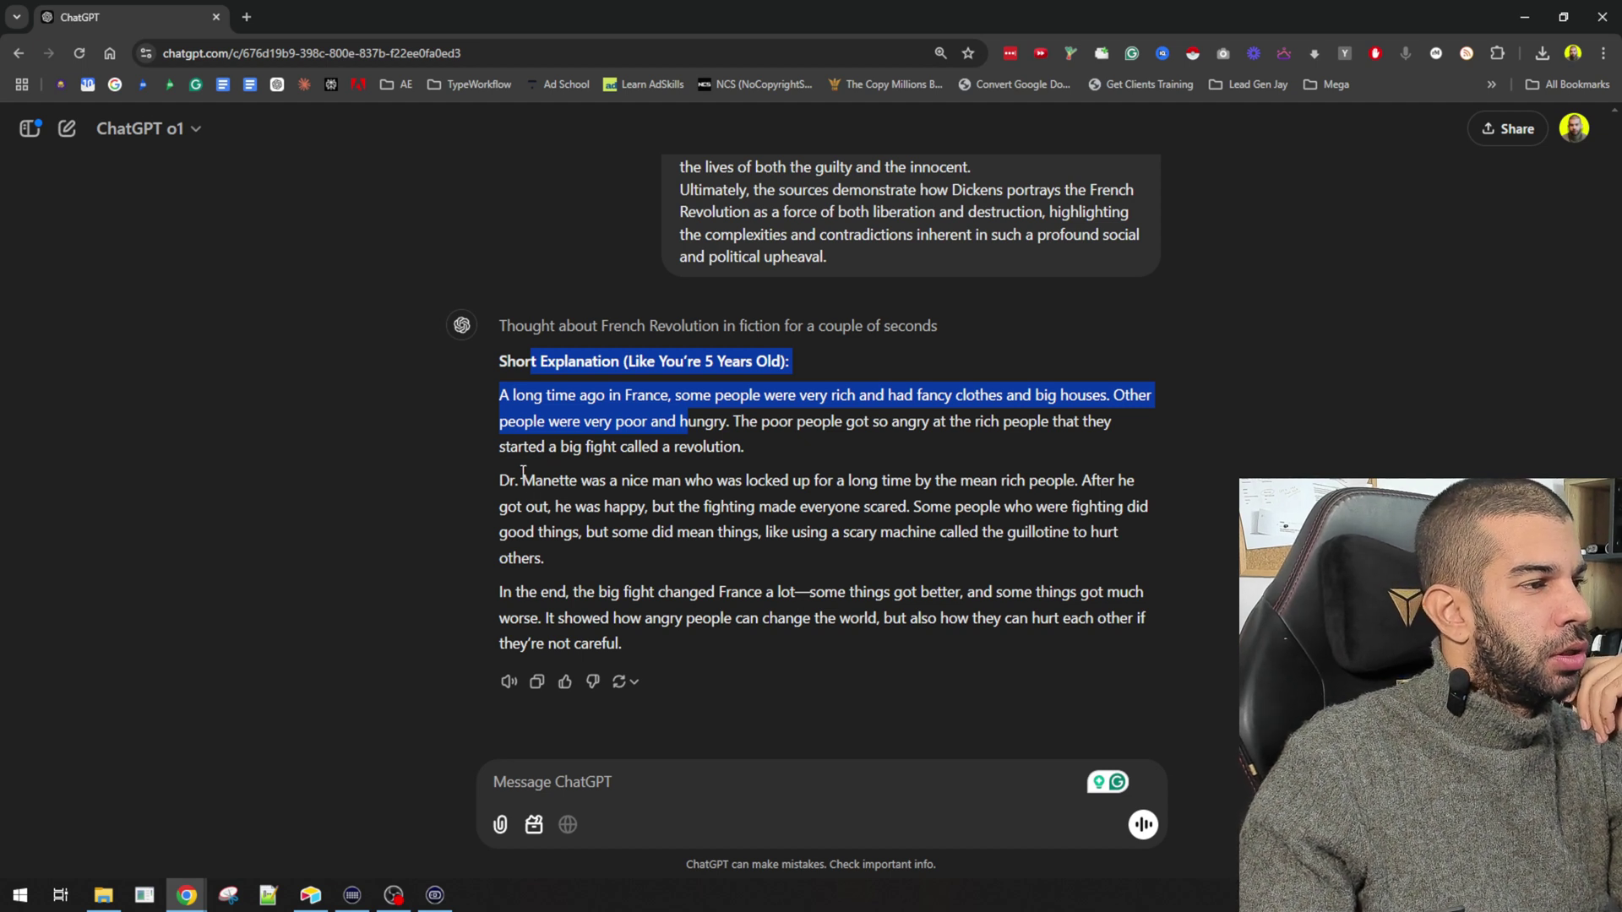
drag(527, 479, 862, 504)
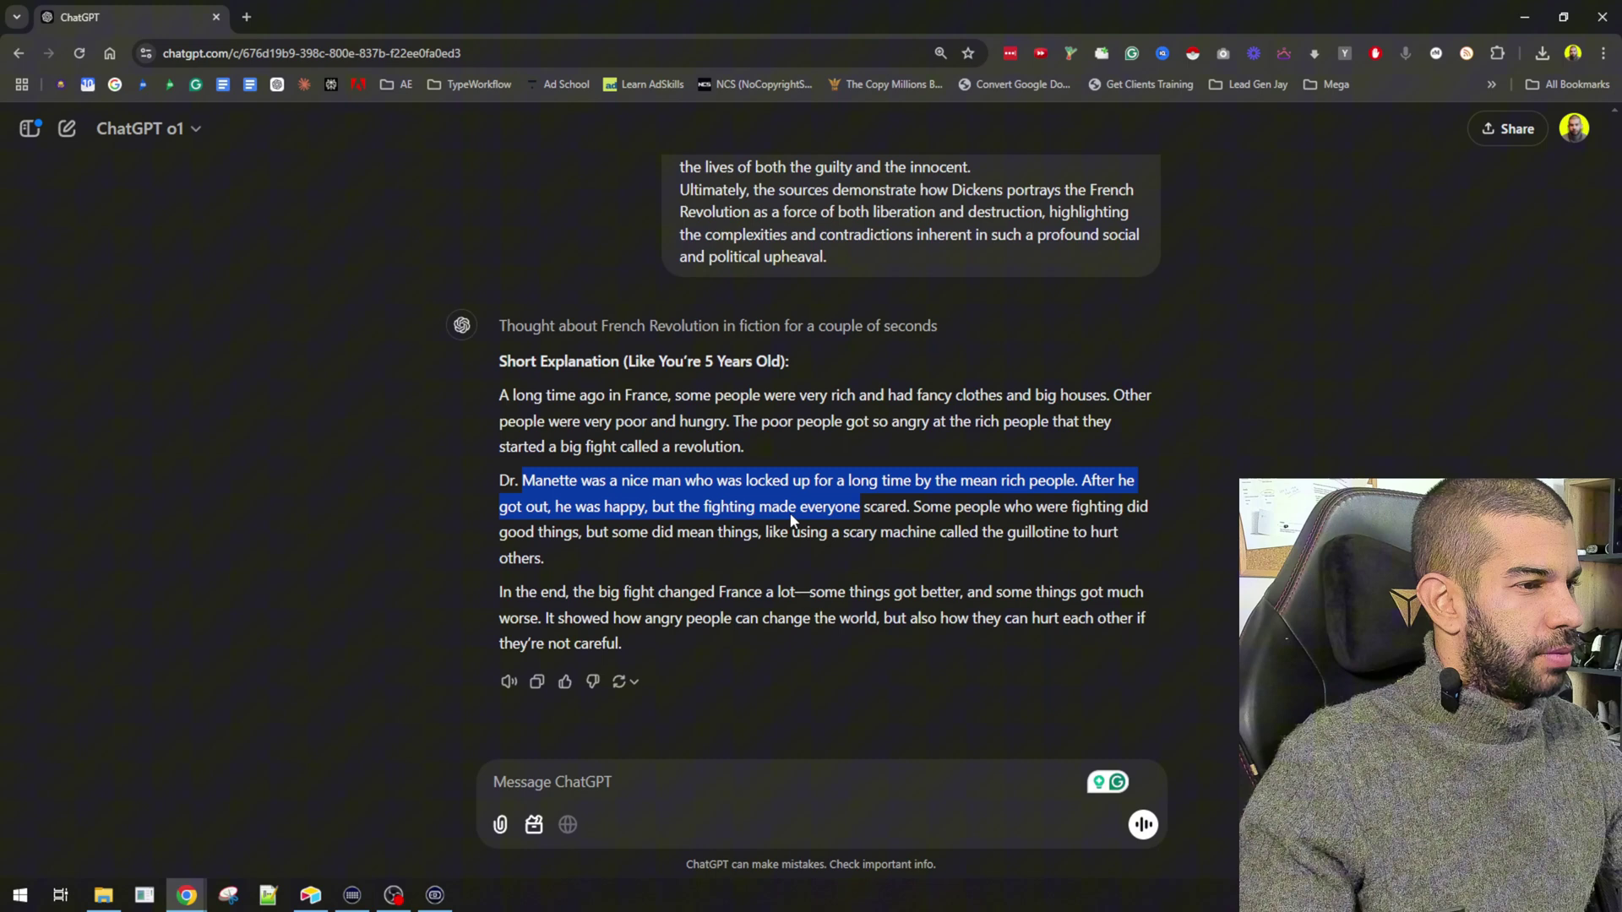
click(935, 500)
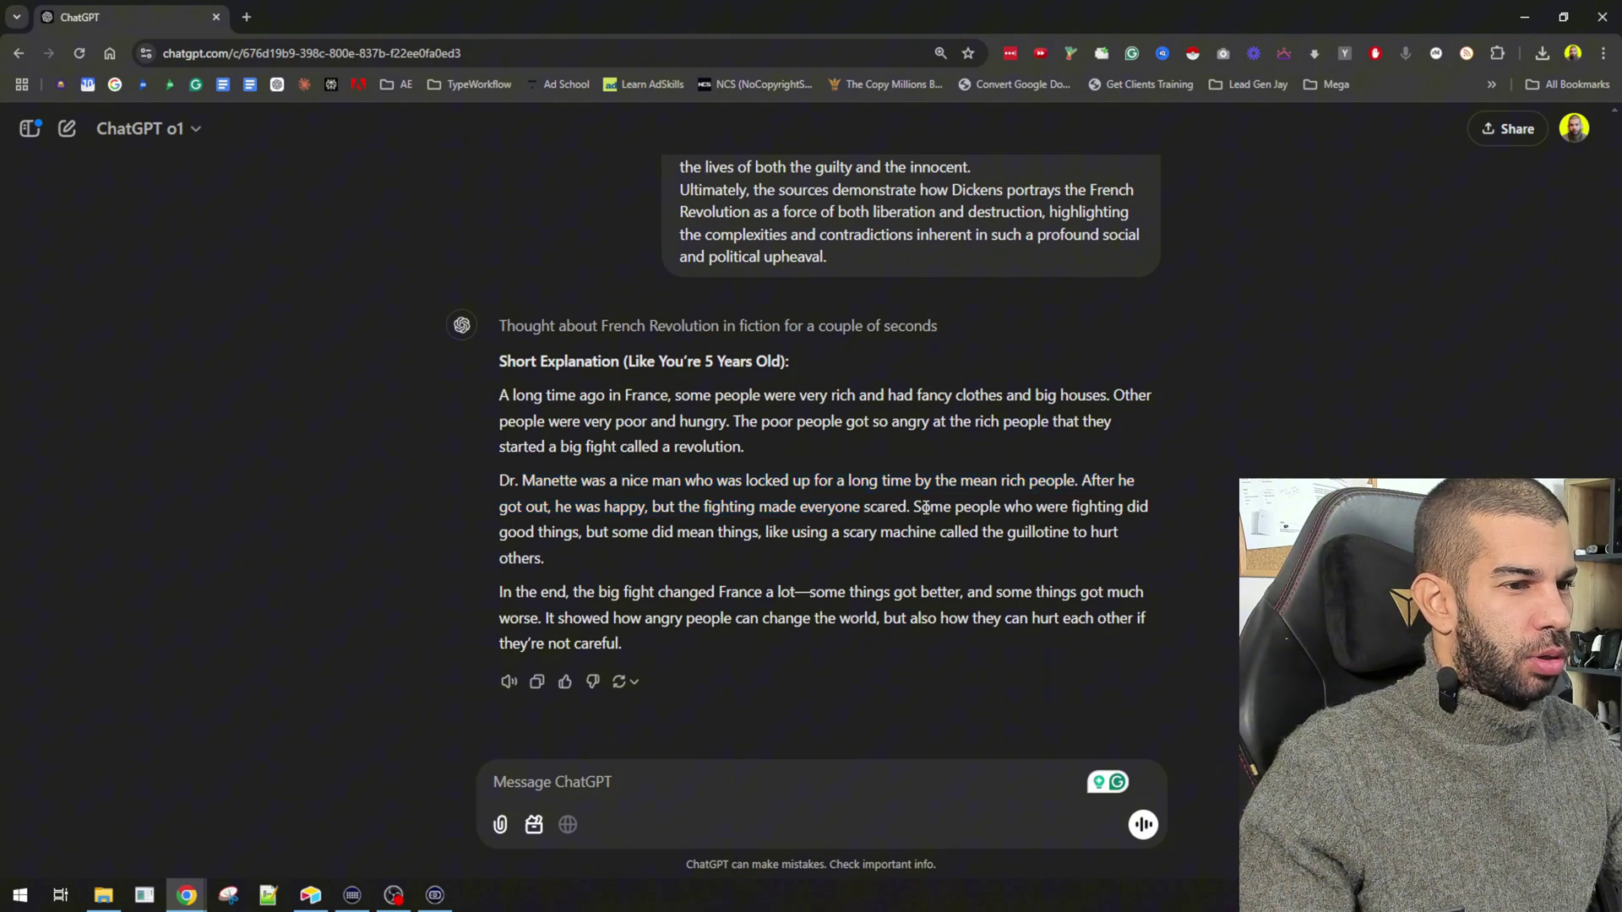
drag(555, 533, 954, 532)
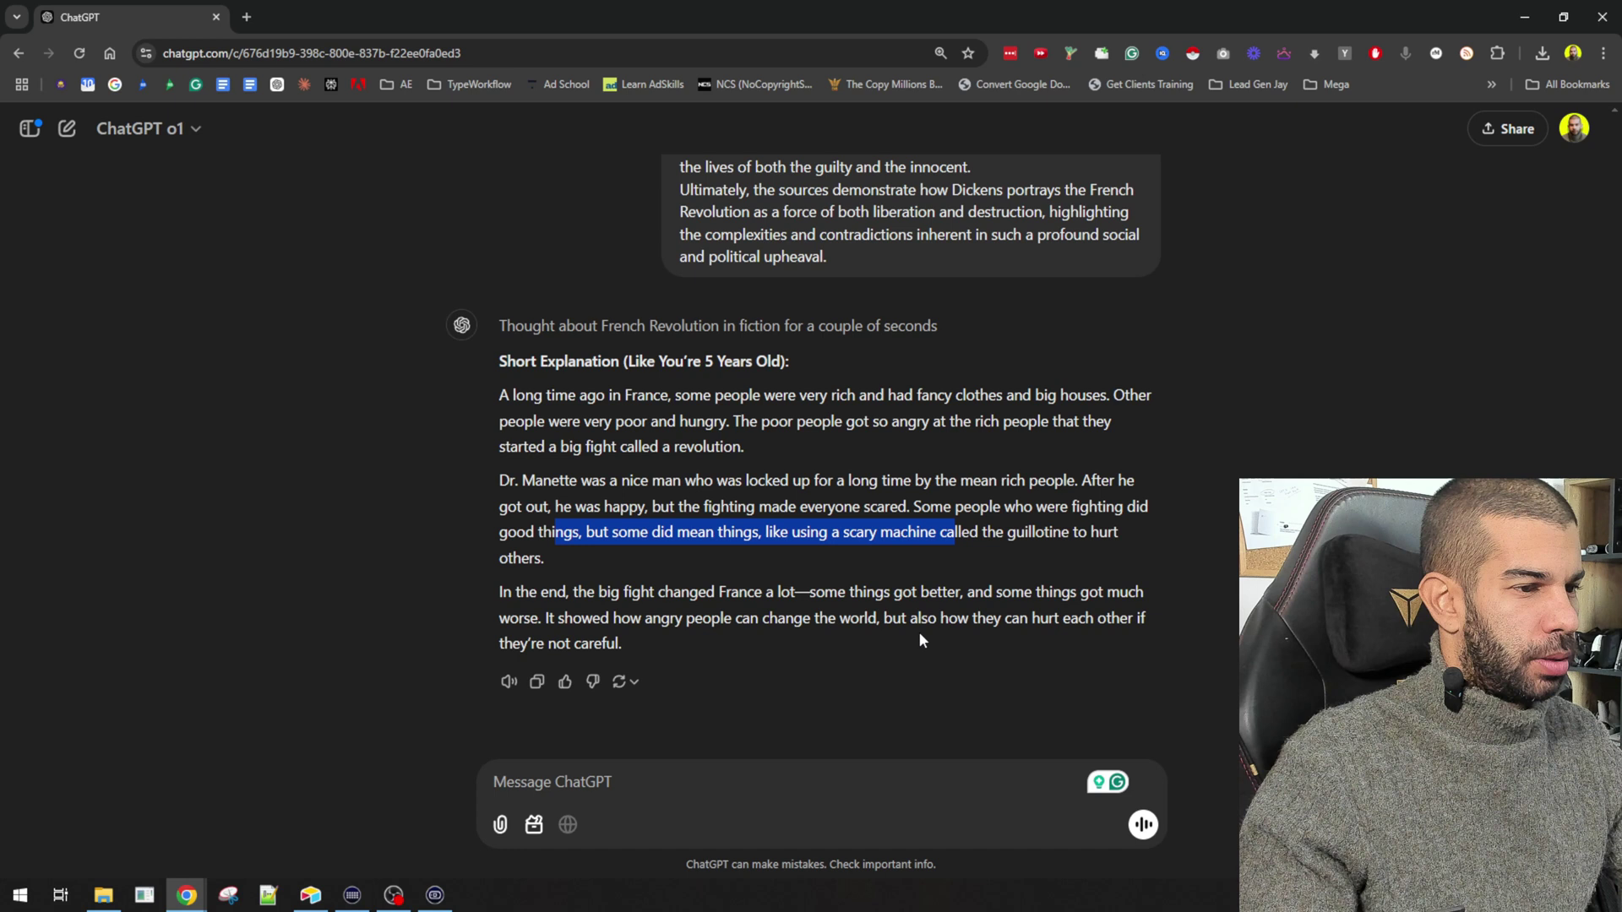
drag(499, 620, 1013, 618)
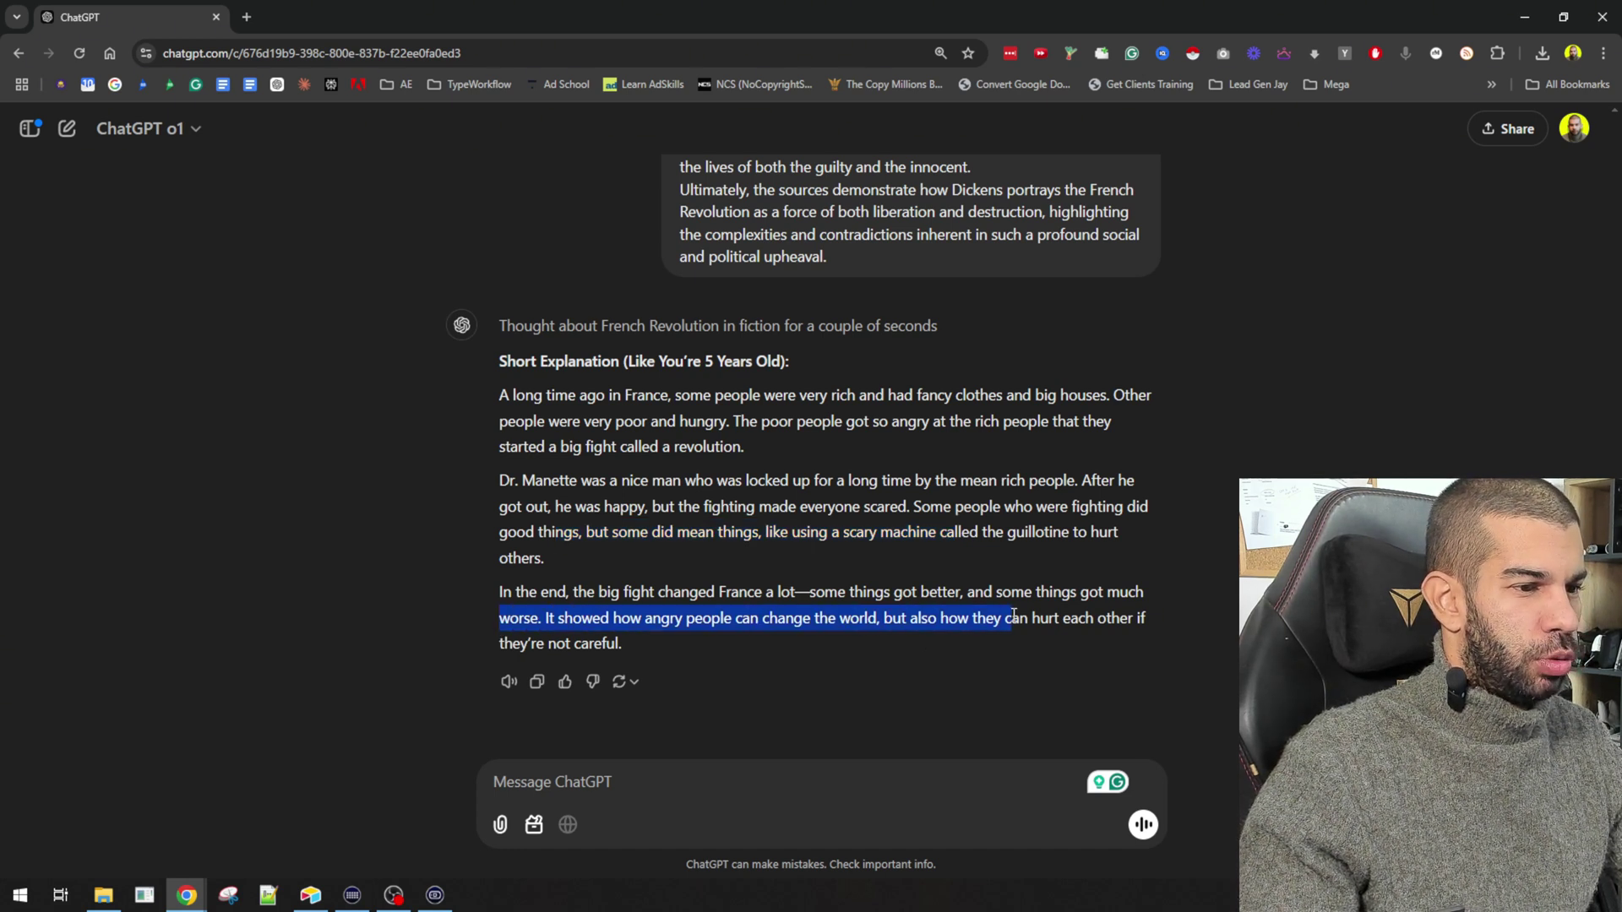
- Ask ChatGPT to 'create an image for the above' and get an image-generation prompt
click(605, 789)
text(create an )
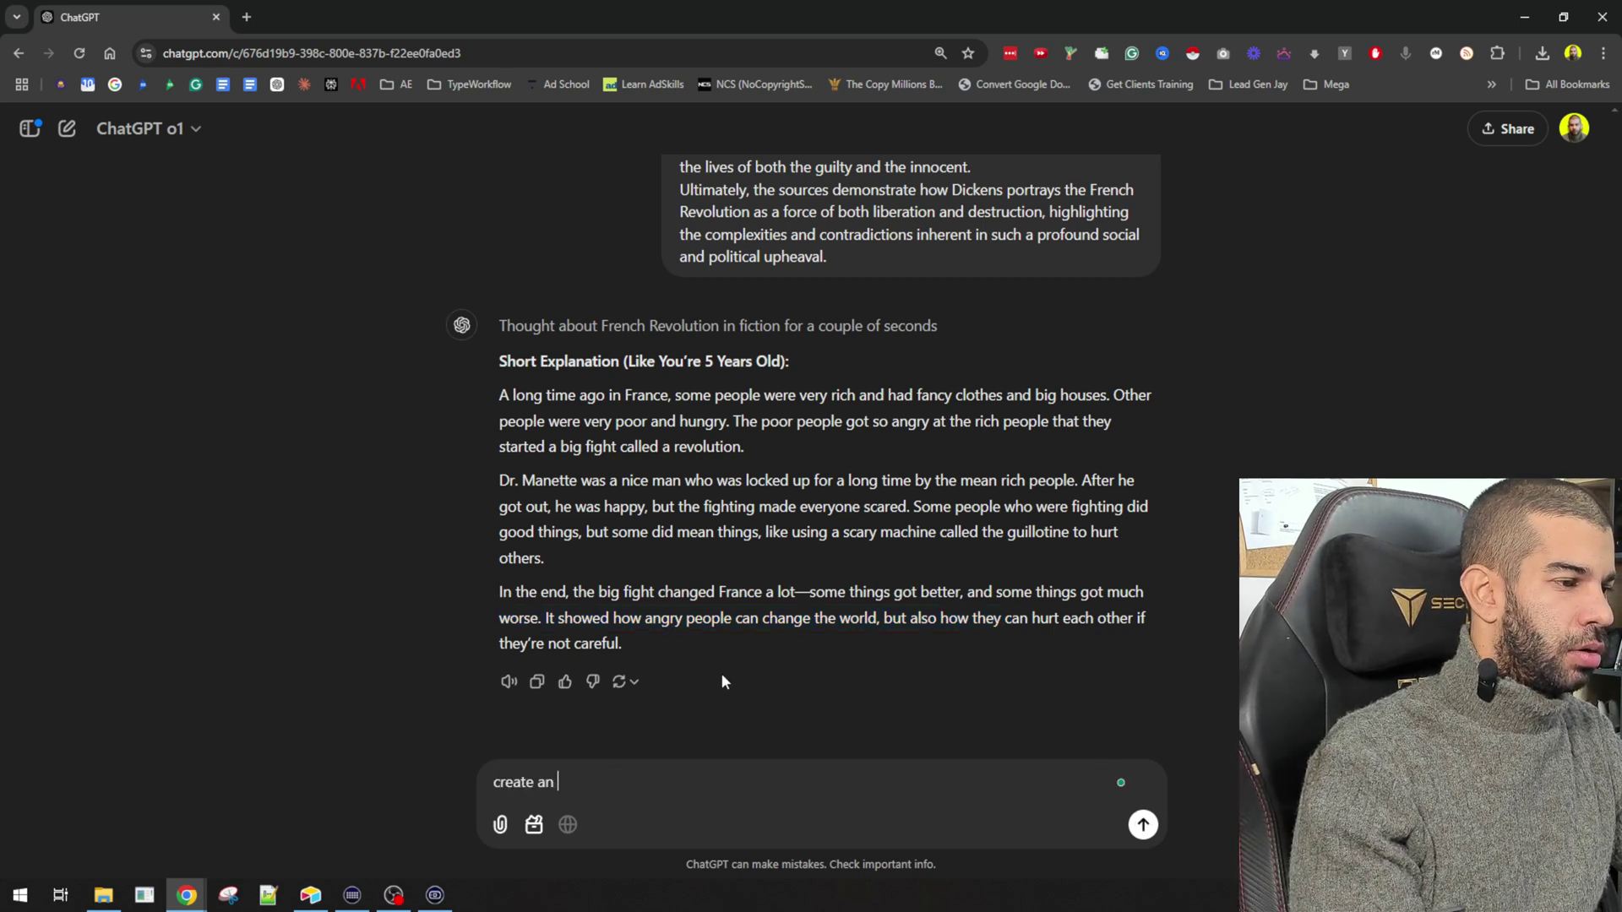
text(image for the above)
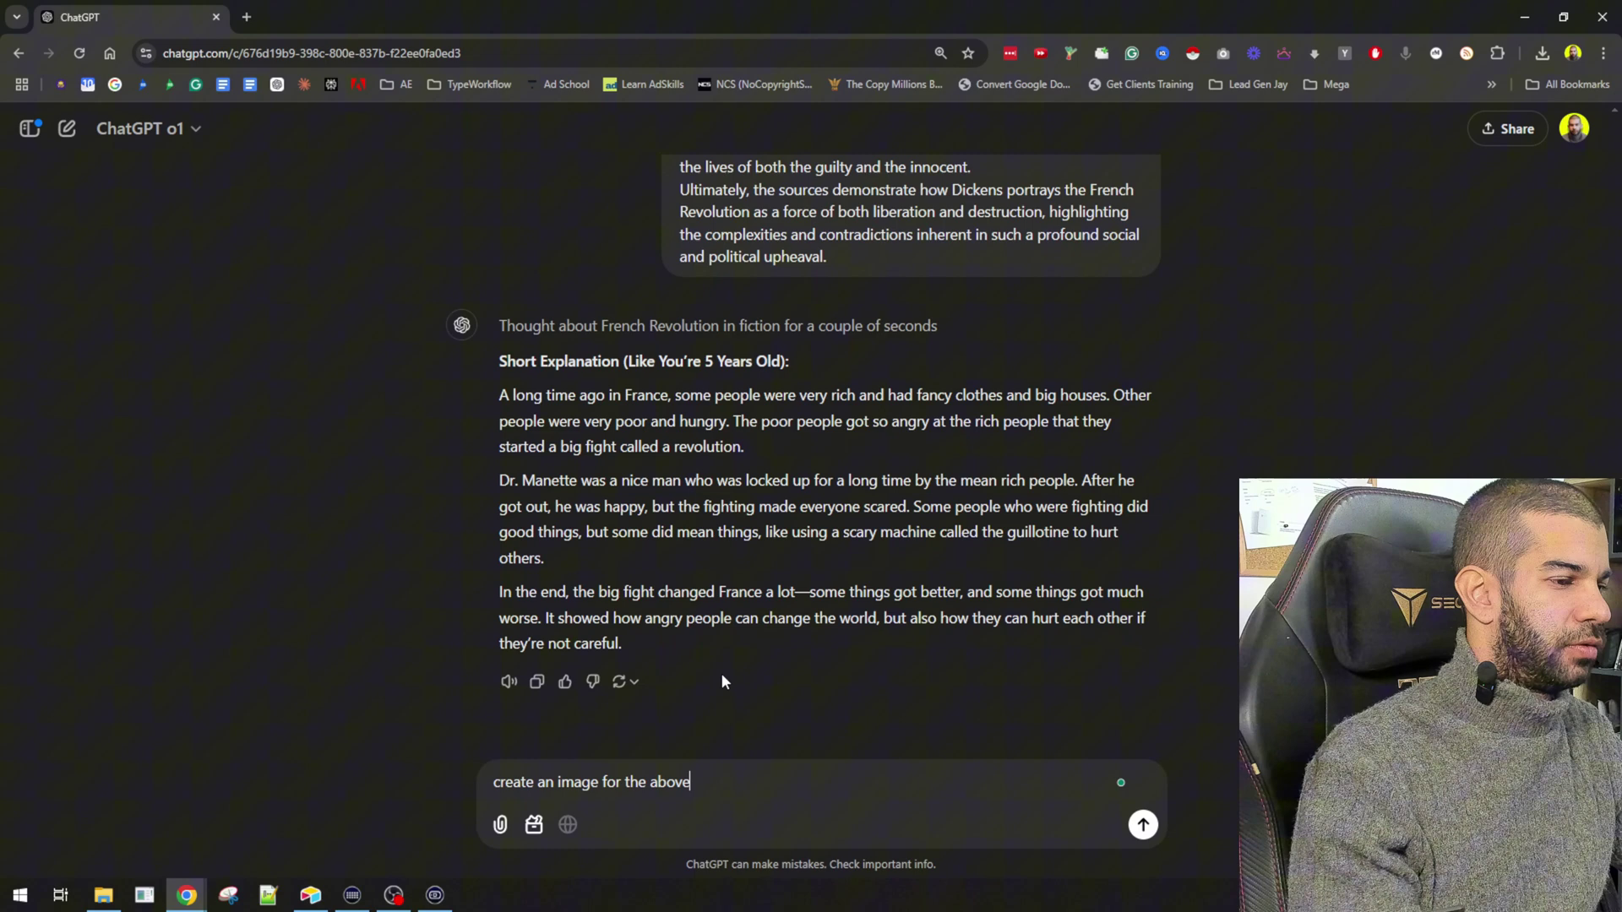
key(Return)
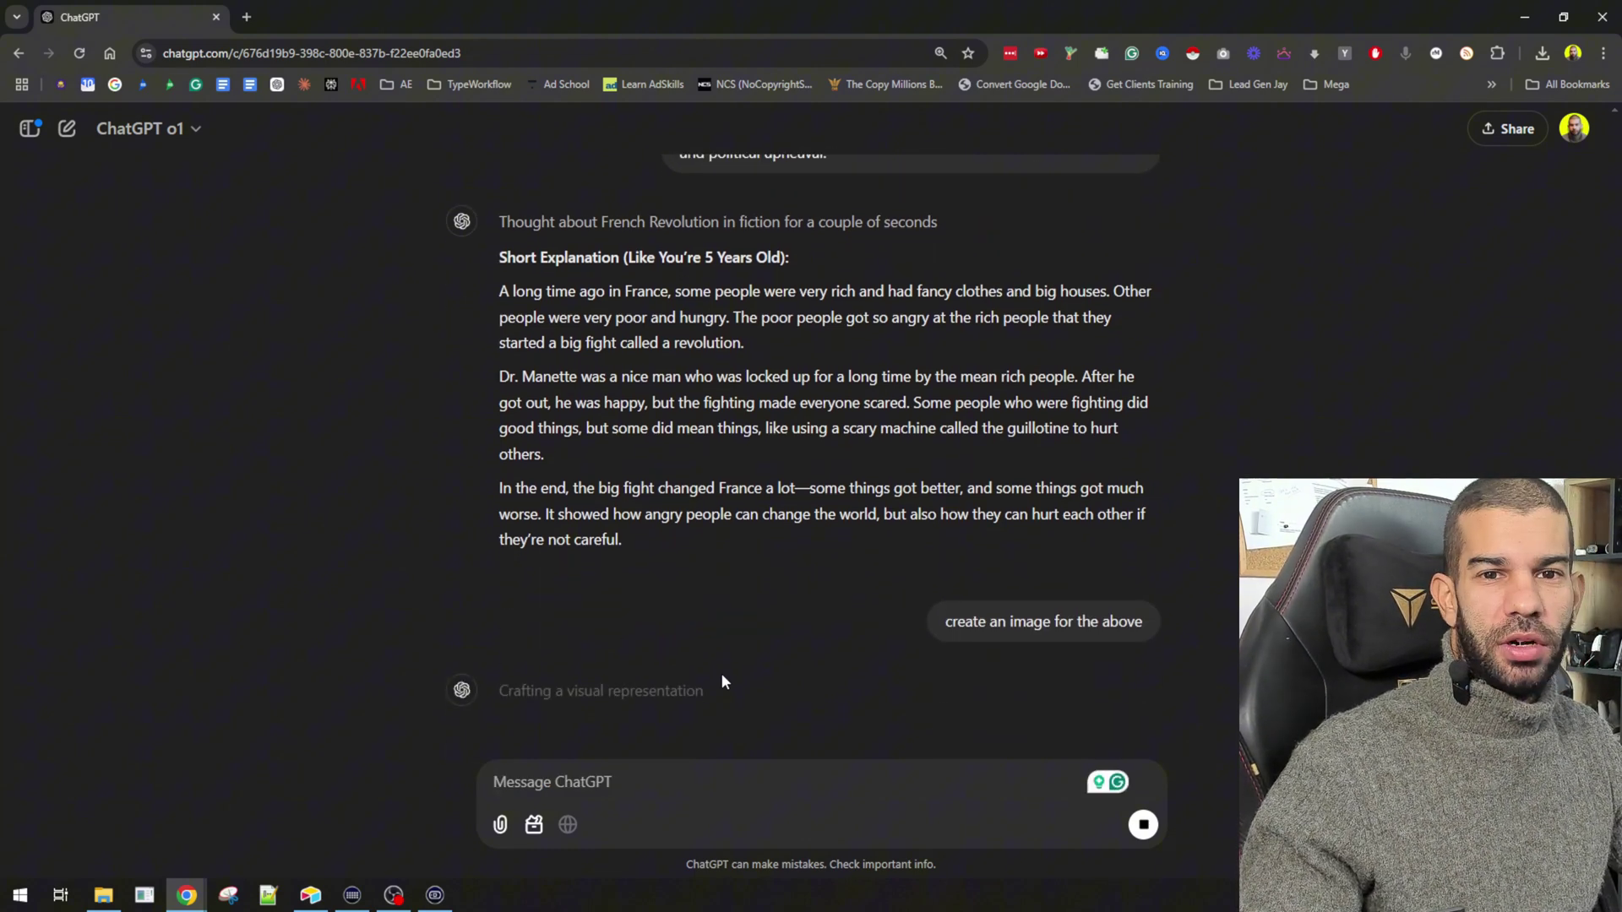
scroll(658, 549, down, 3)
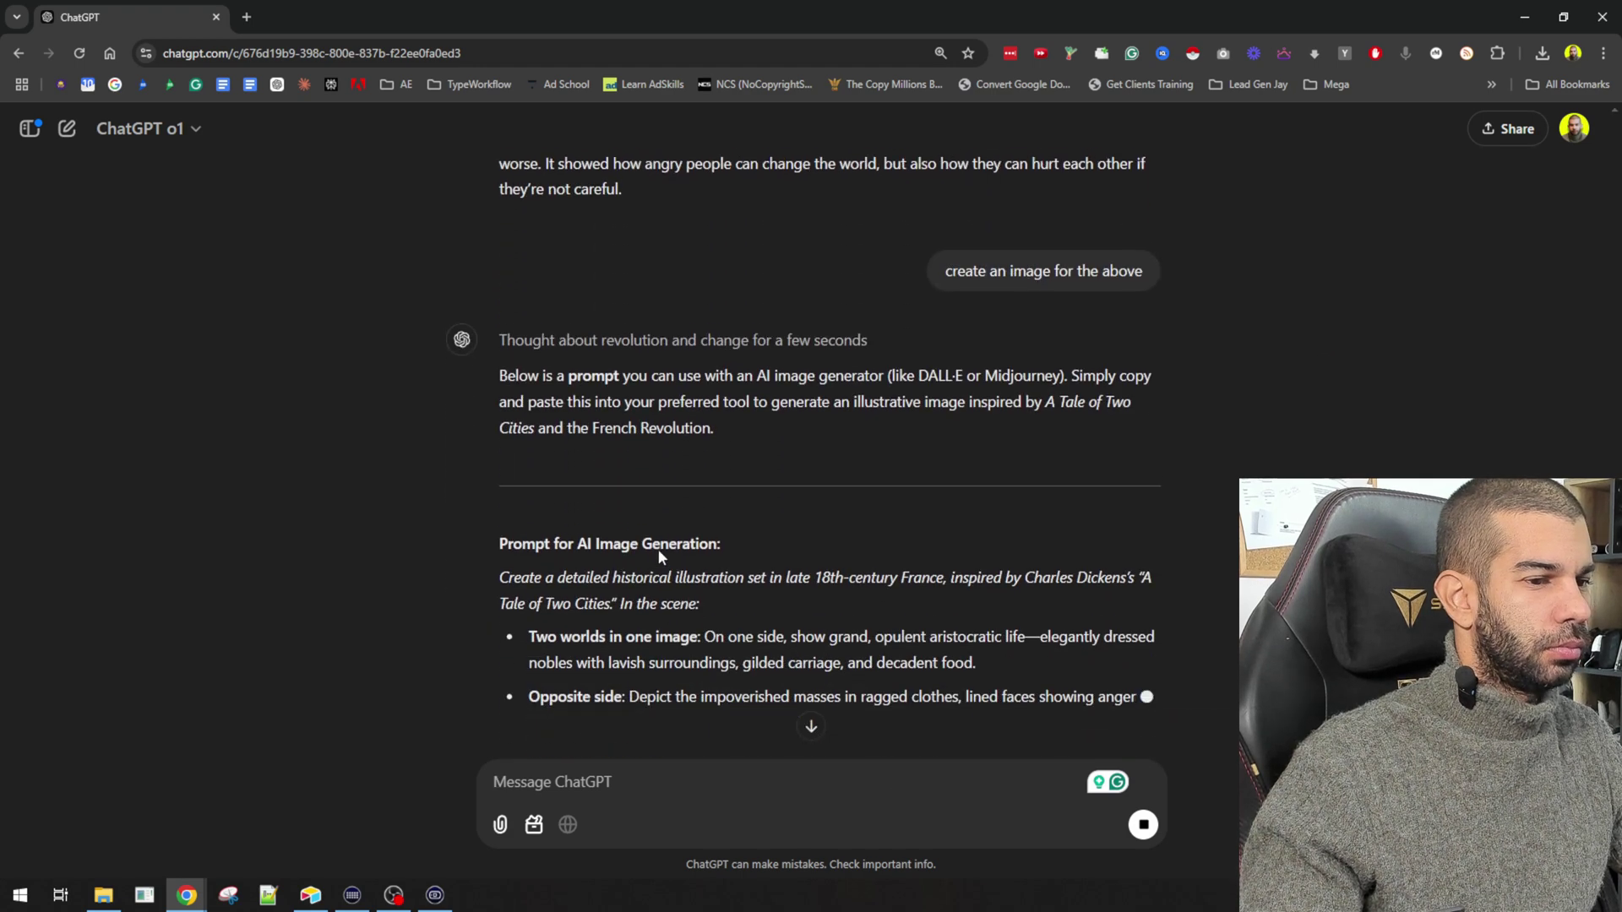
scroll(559, 490, down, 3)
- Send 'create the actual image' and look through the ASCII-art revolution scene it returns
text(create)
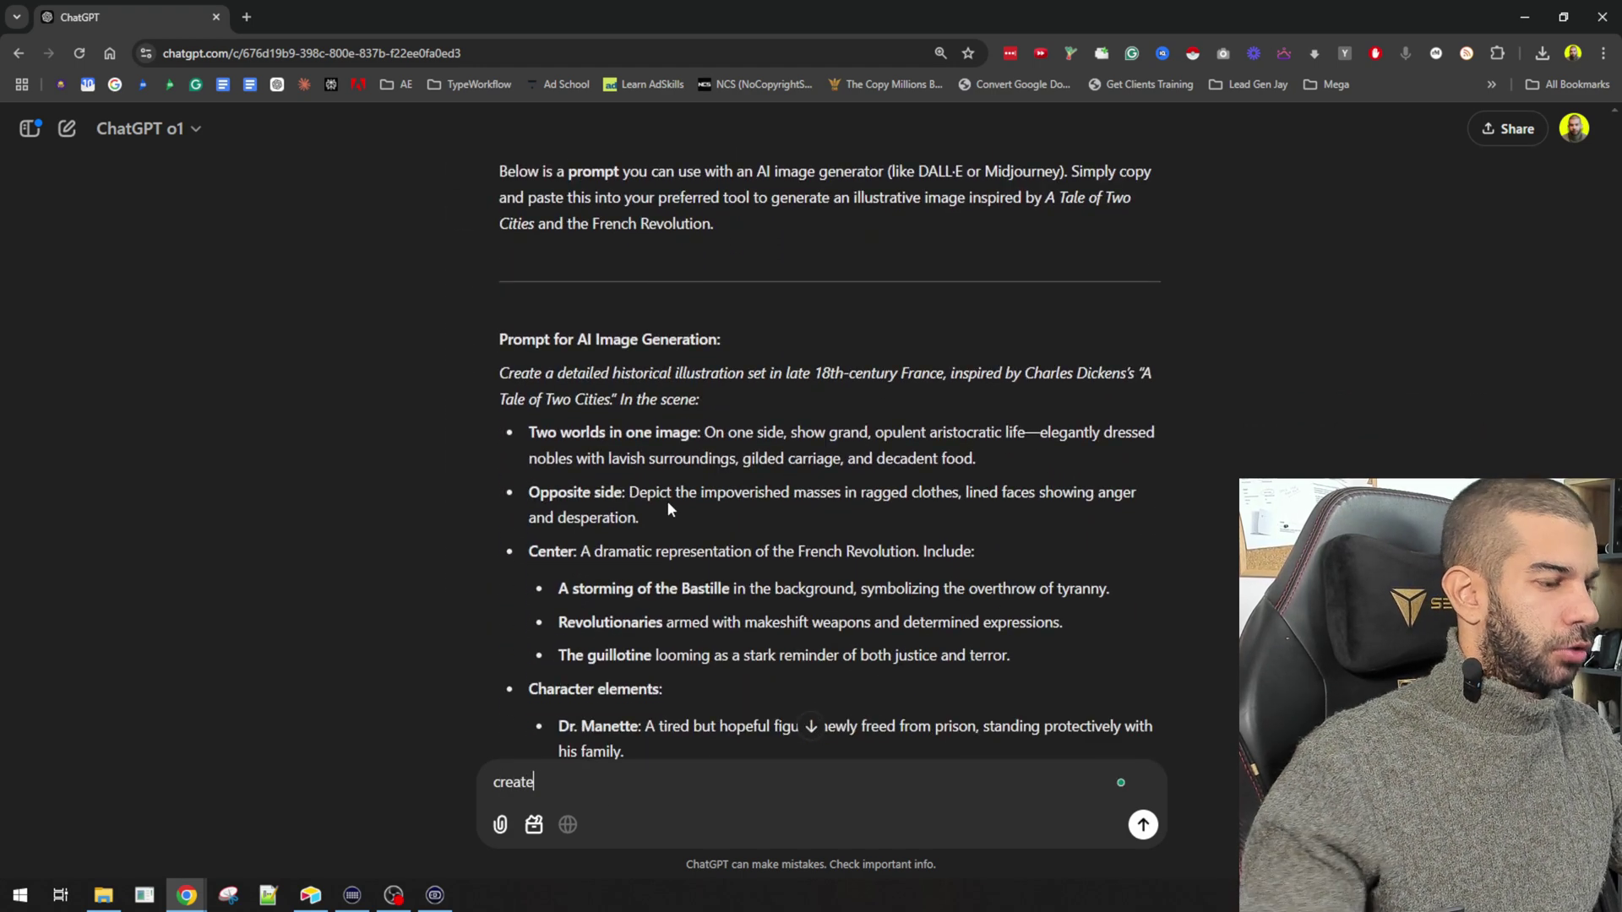
text( the actual image)
key(Return)
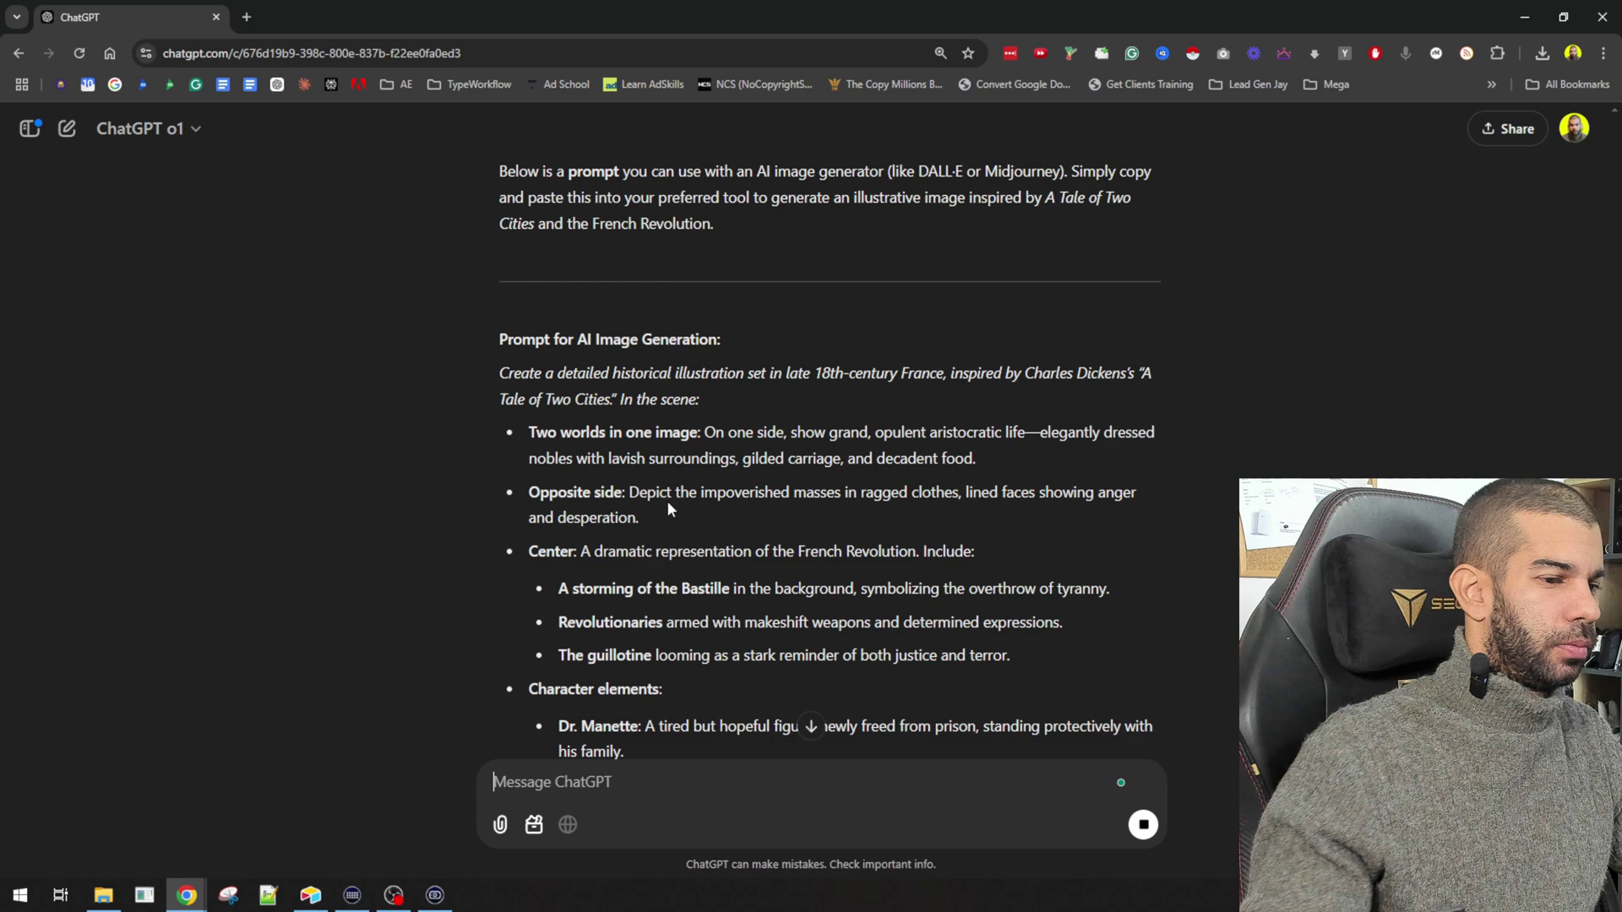
scroll(667, 507, up, 7)
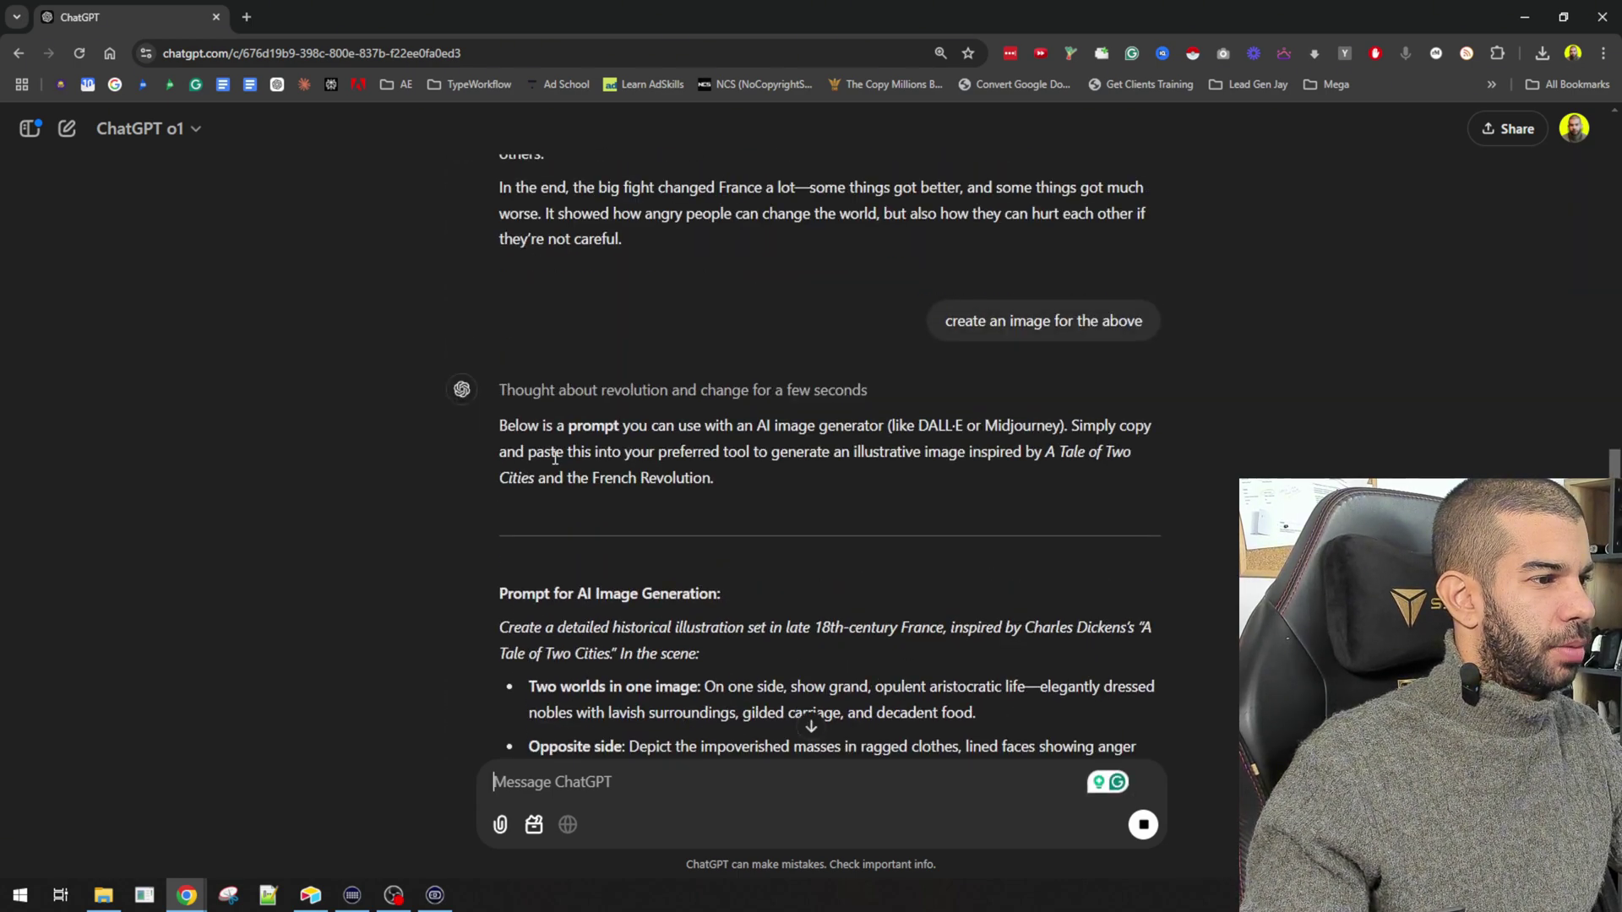
scroll(561, 464, down, 8)
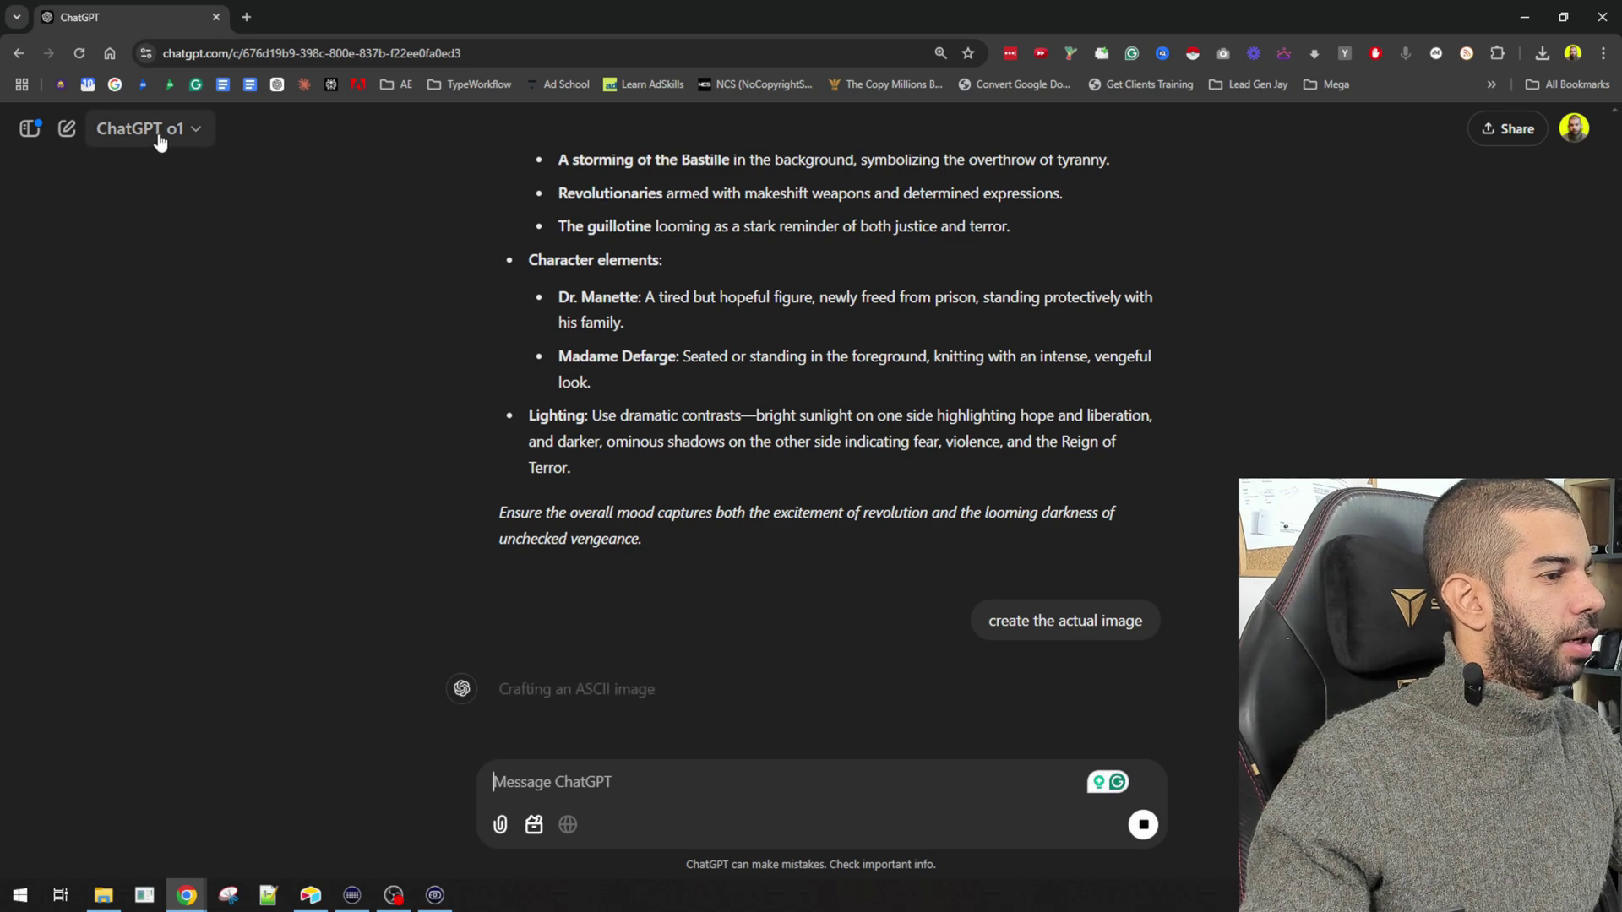
scroll(370, 268, down, 4)
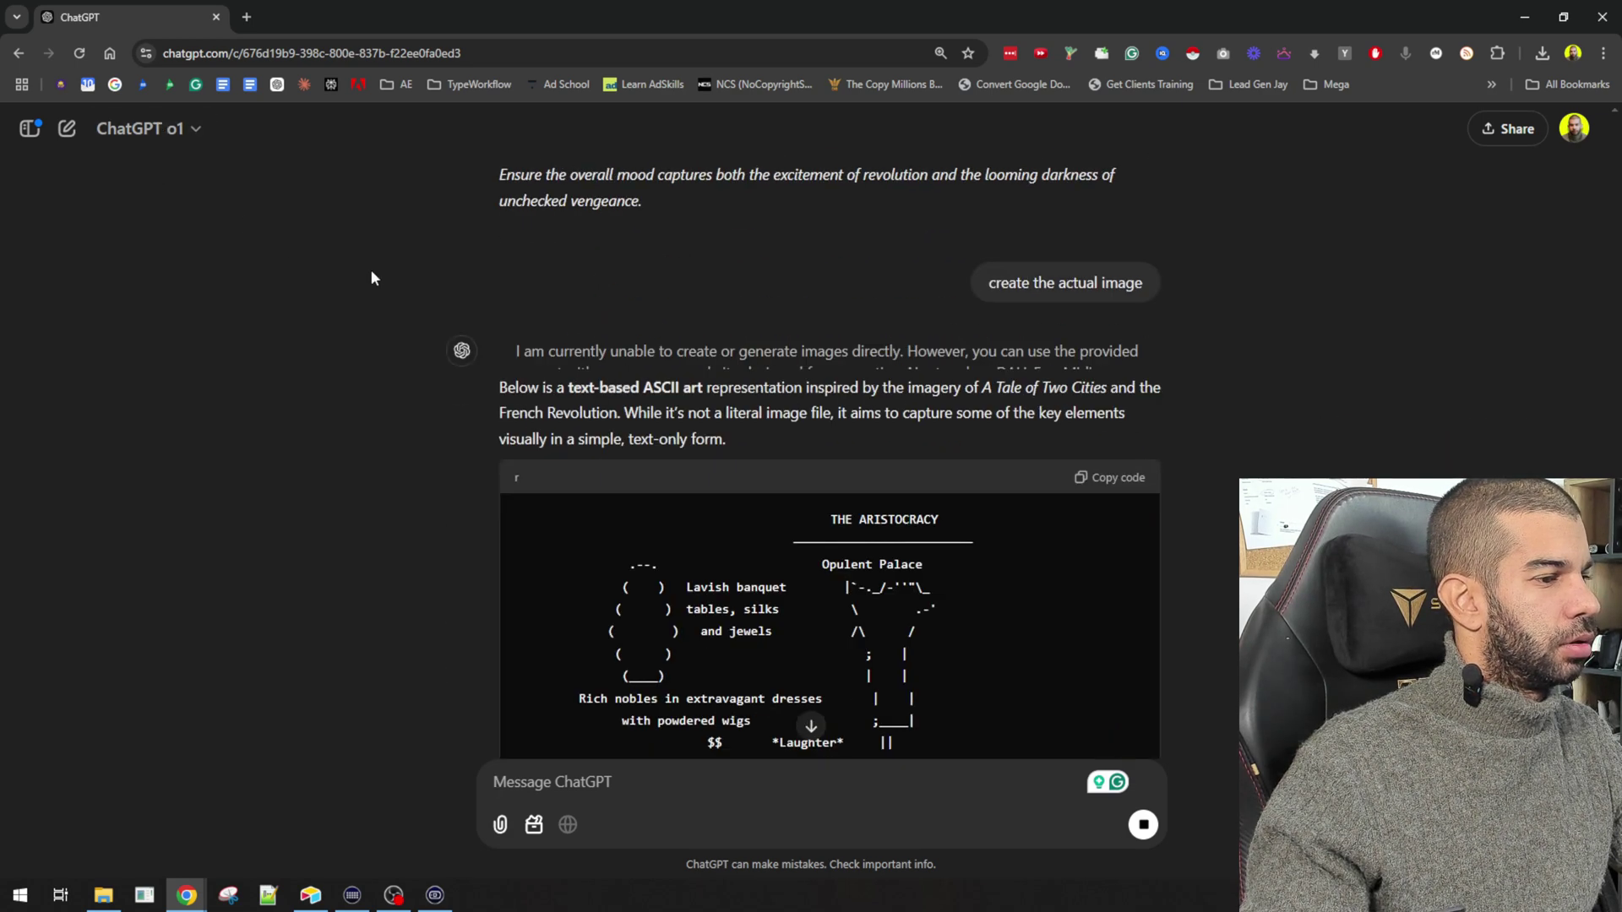
scroll(465, 398, down, 2)
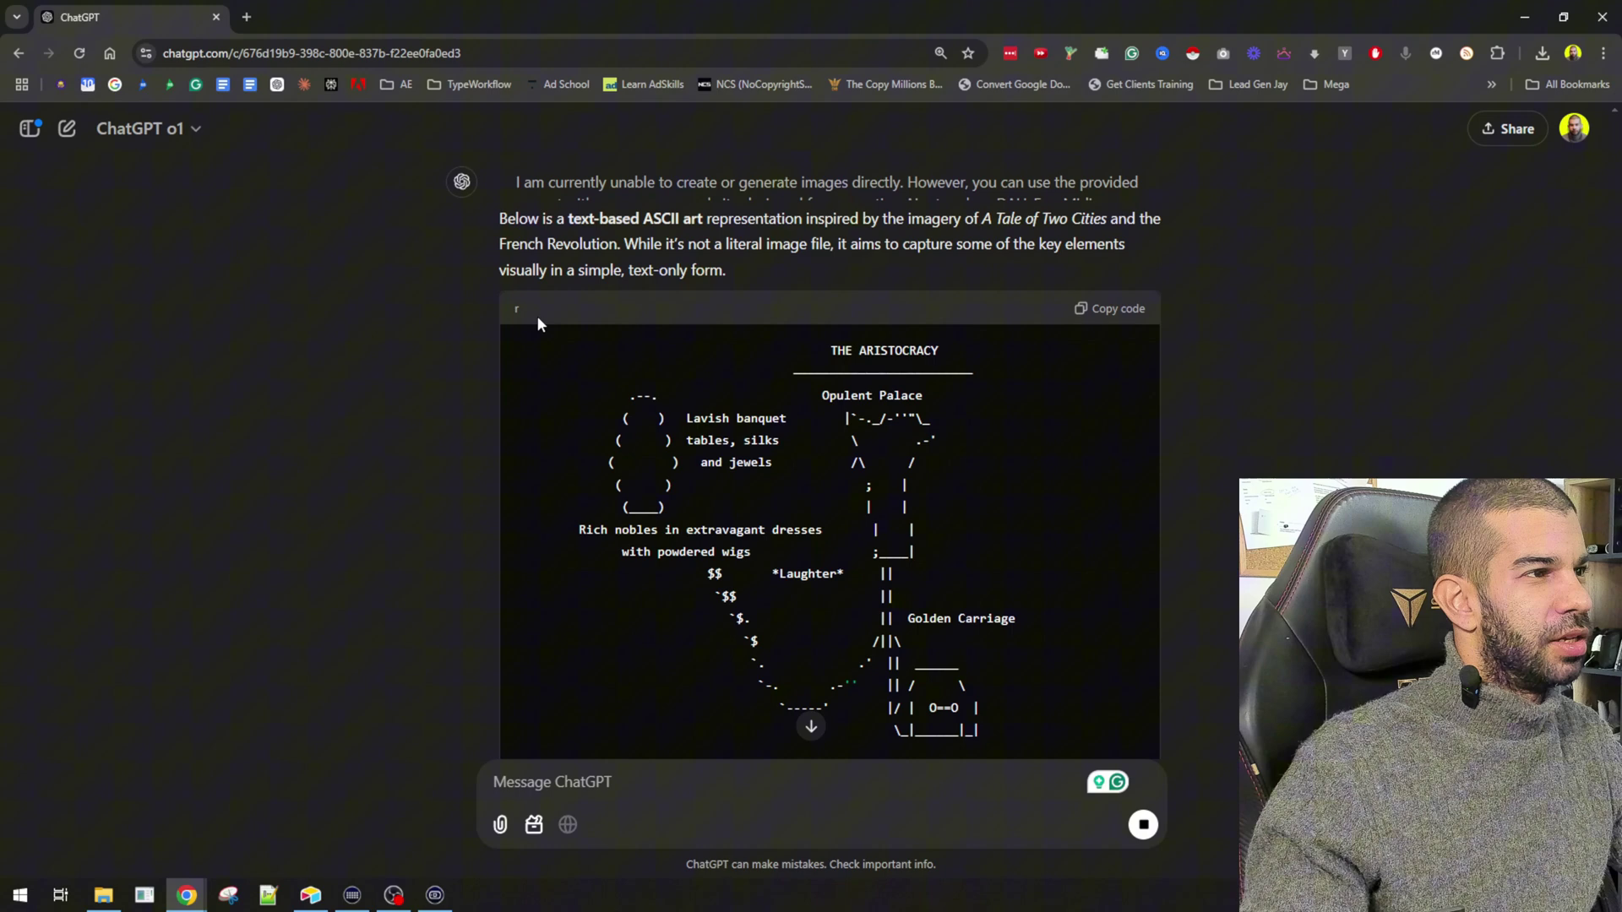
drag(609, 235, 797, 239)
scroll(691, 285, down, 15)
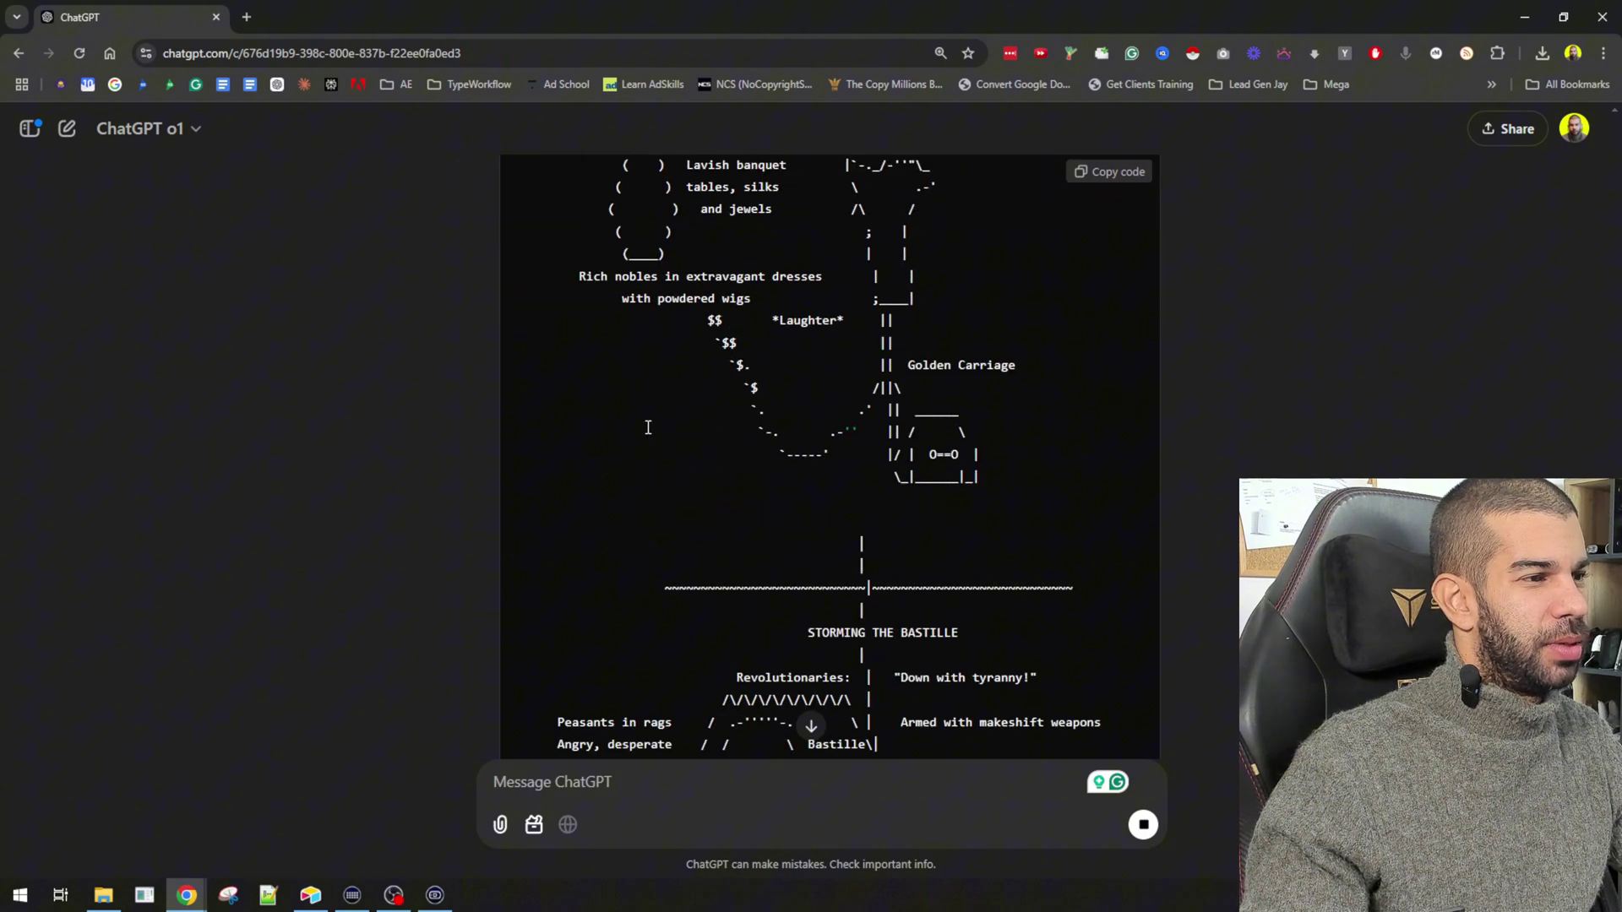
scroll(648, 427, down, 4)
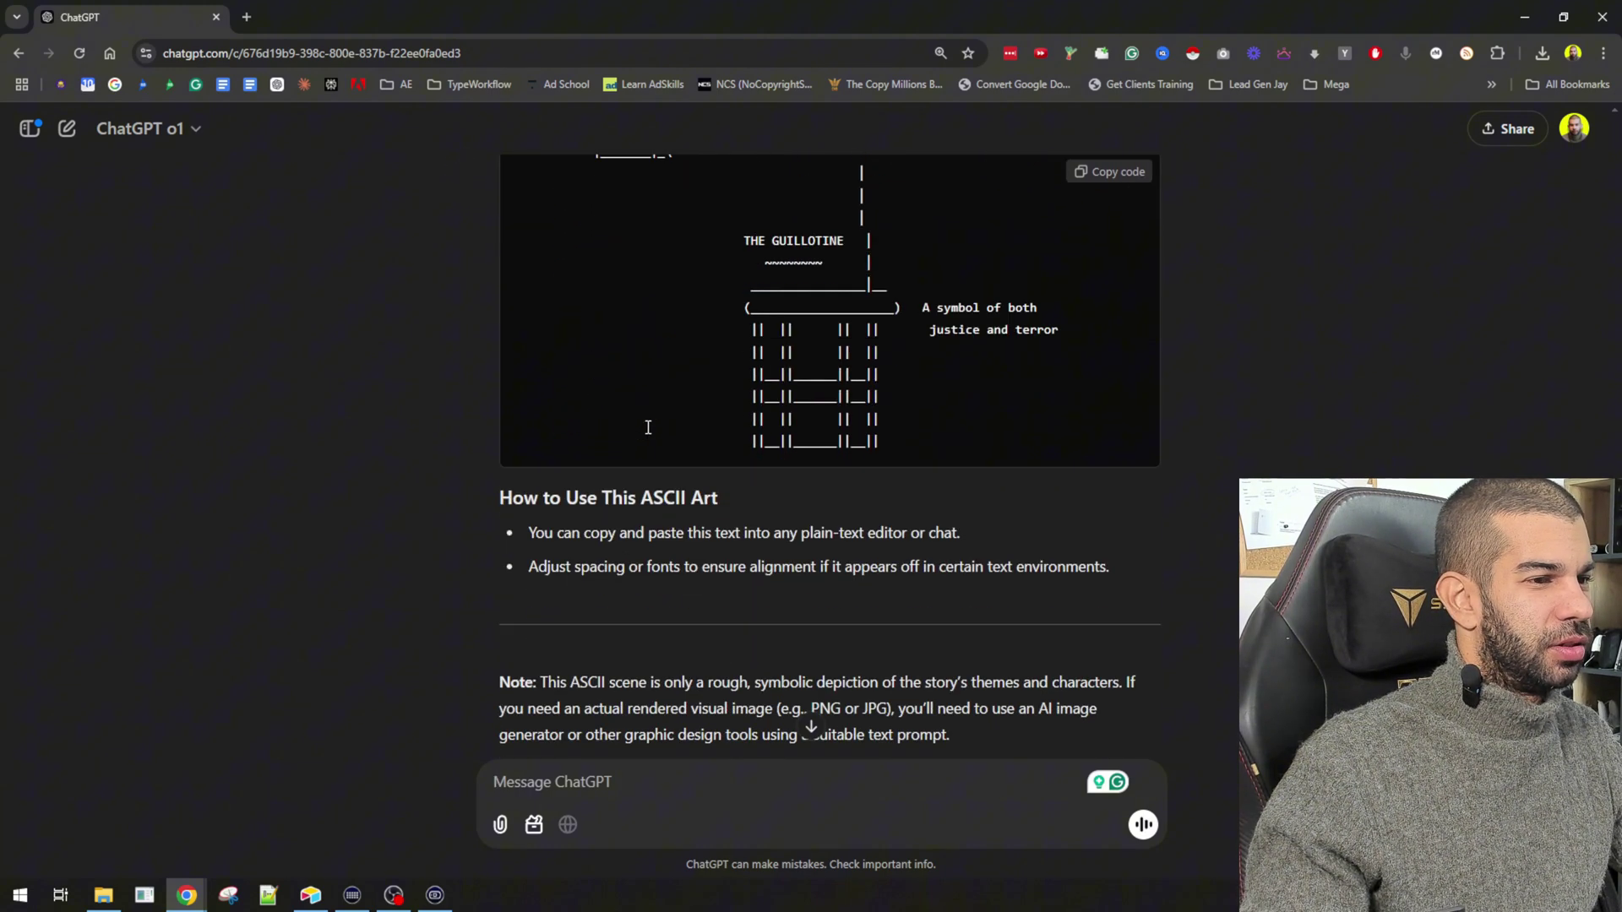
scroll(648, 428, up, 5)
scroll(835, 597, down, 1)
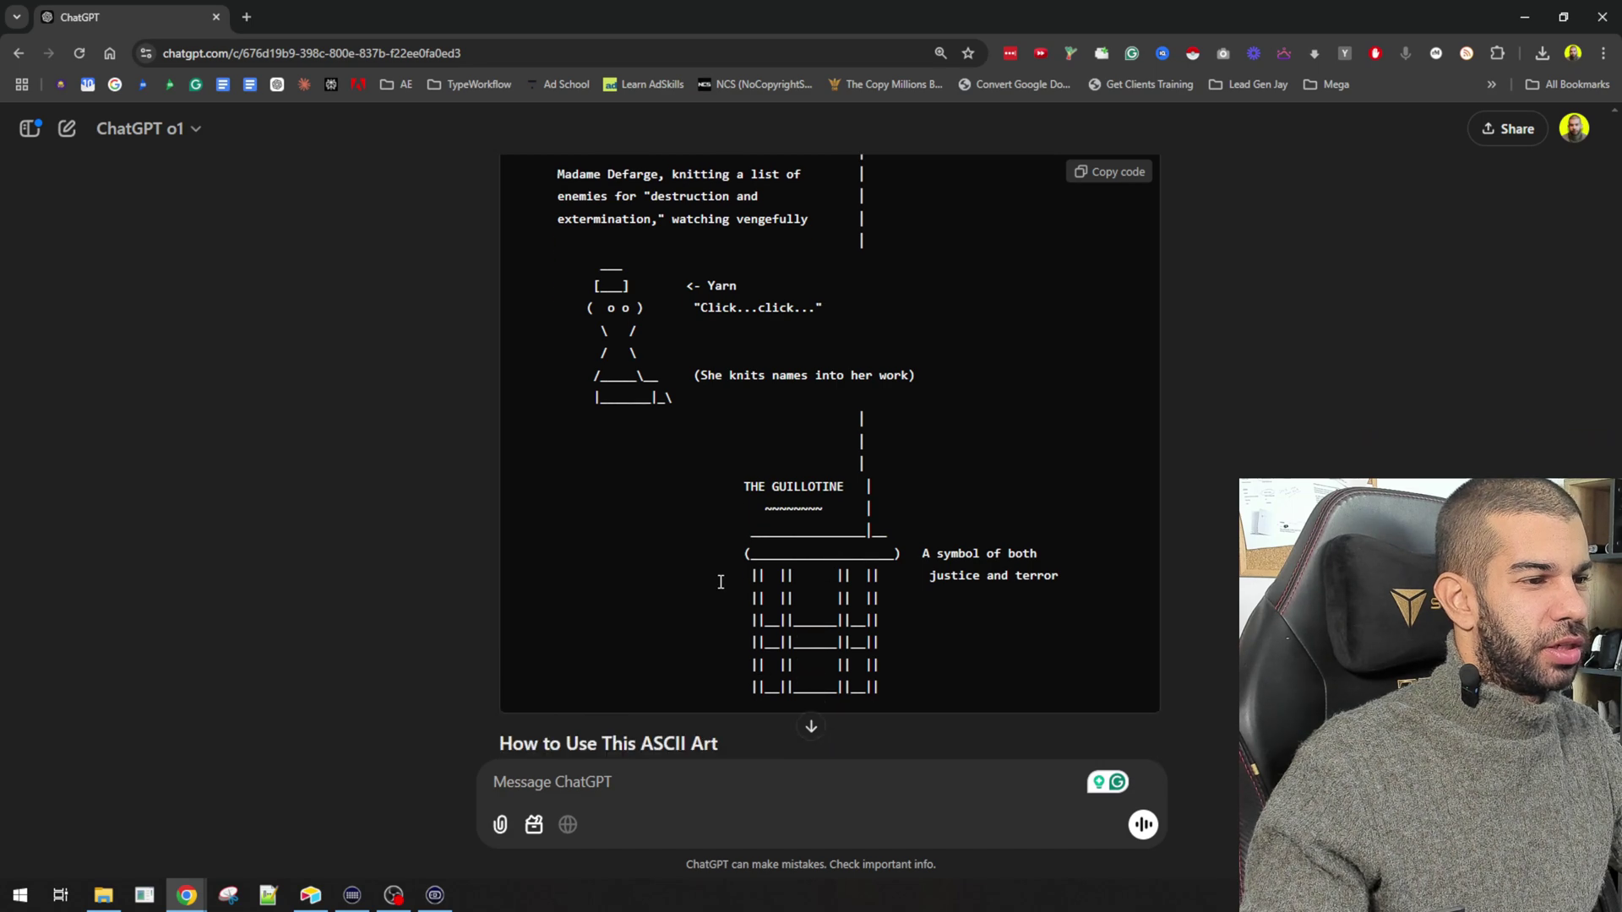
scroll(722, 574, up, 12)
scroll(657, 468, up, 5)
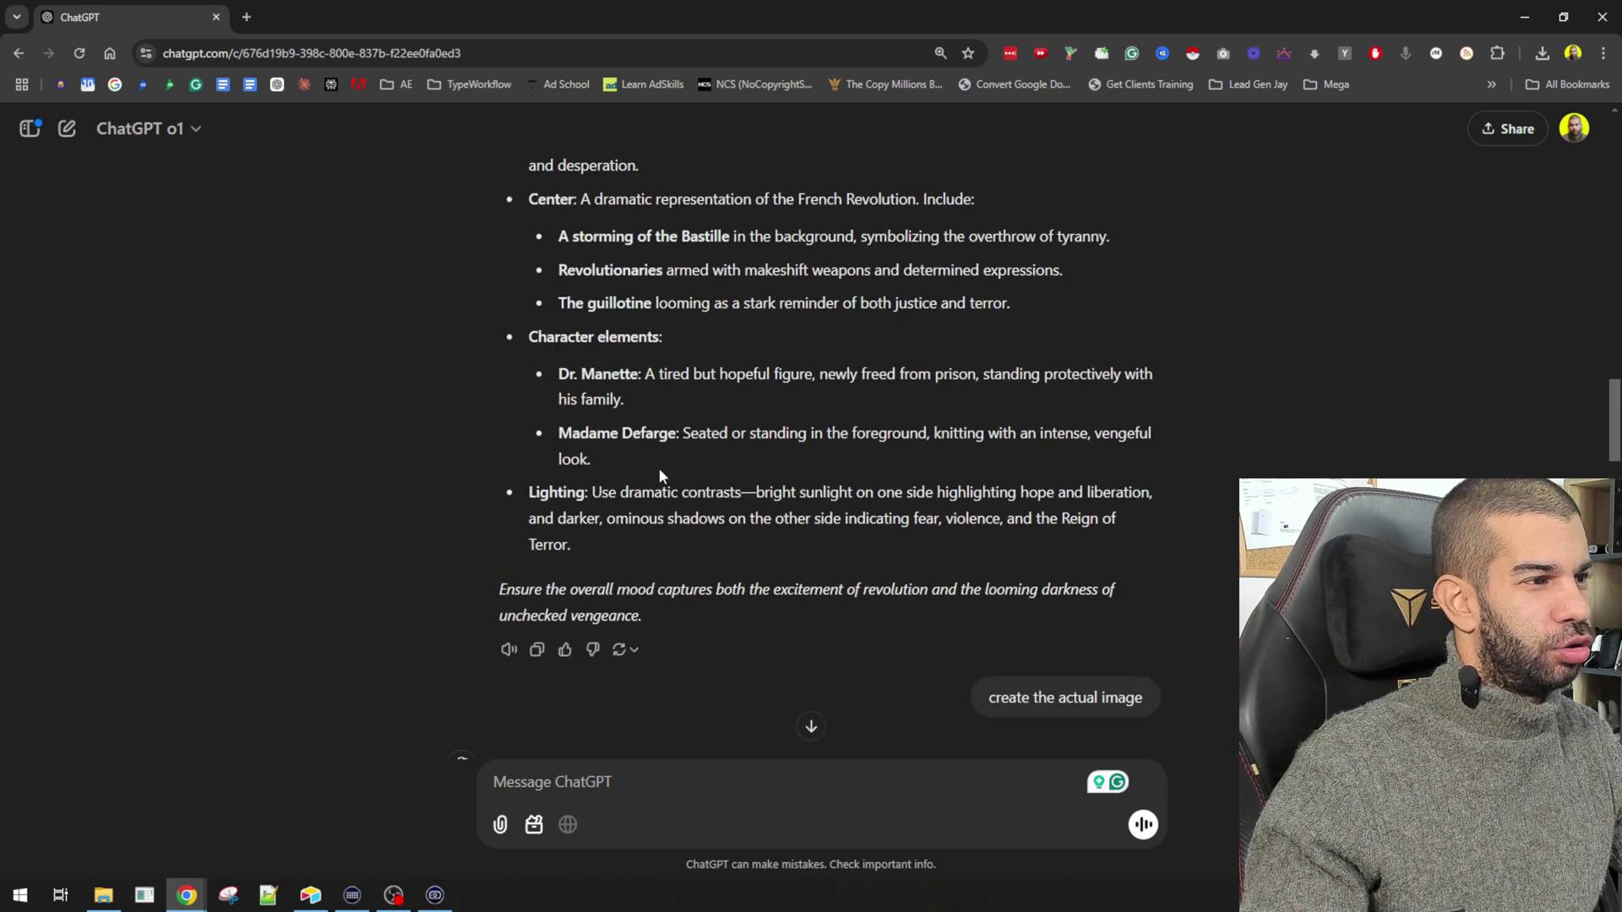
scroll(623, 435, down, 2)
scroll(591, 405, up, 15)
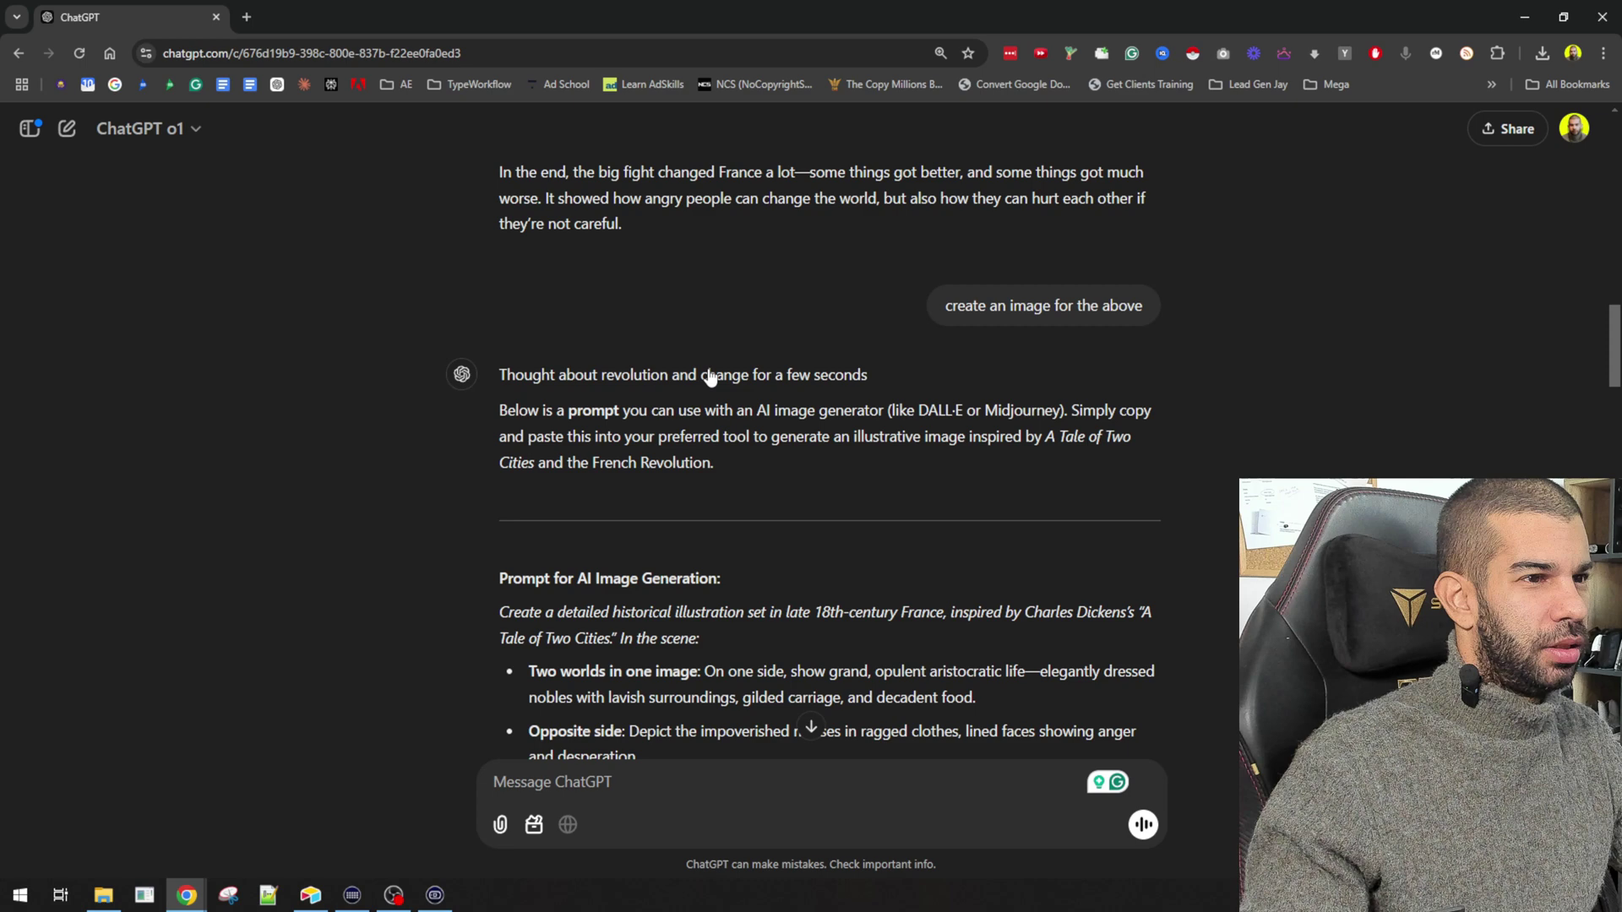
drag(502, 410, 824, 478)
scroll(591, 507, down, 7)
scroll(825, 479, down, 2)
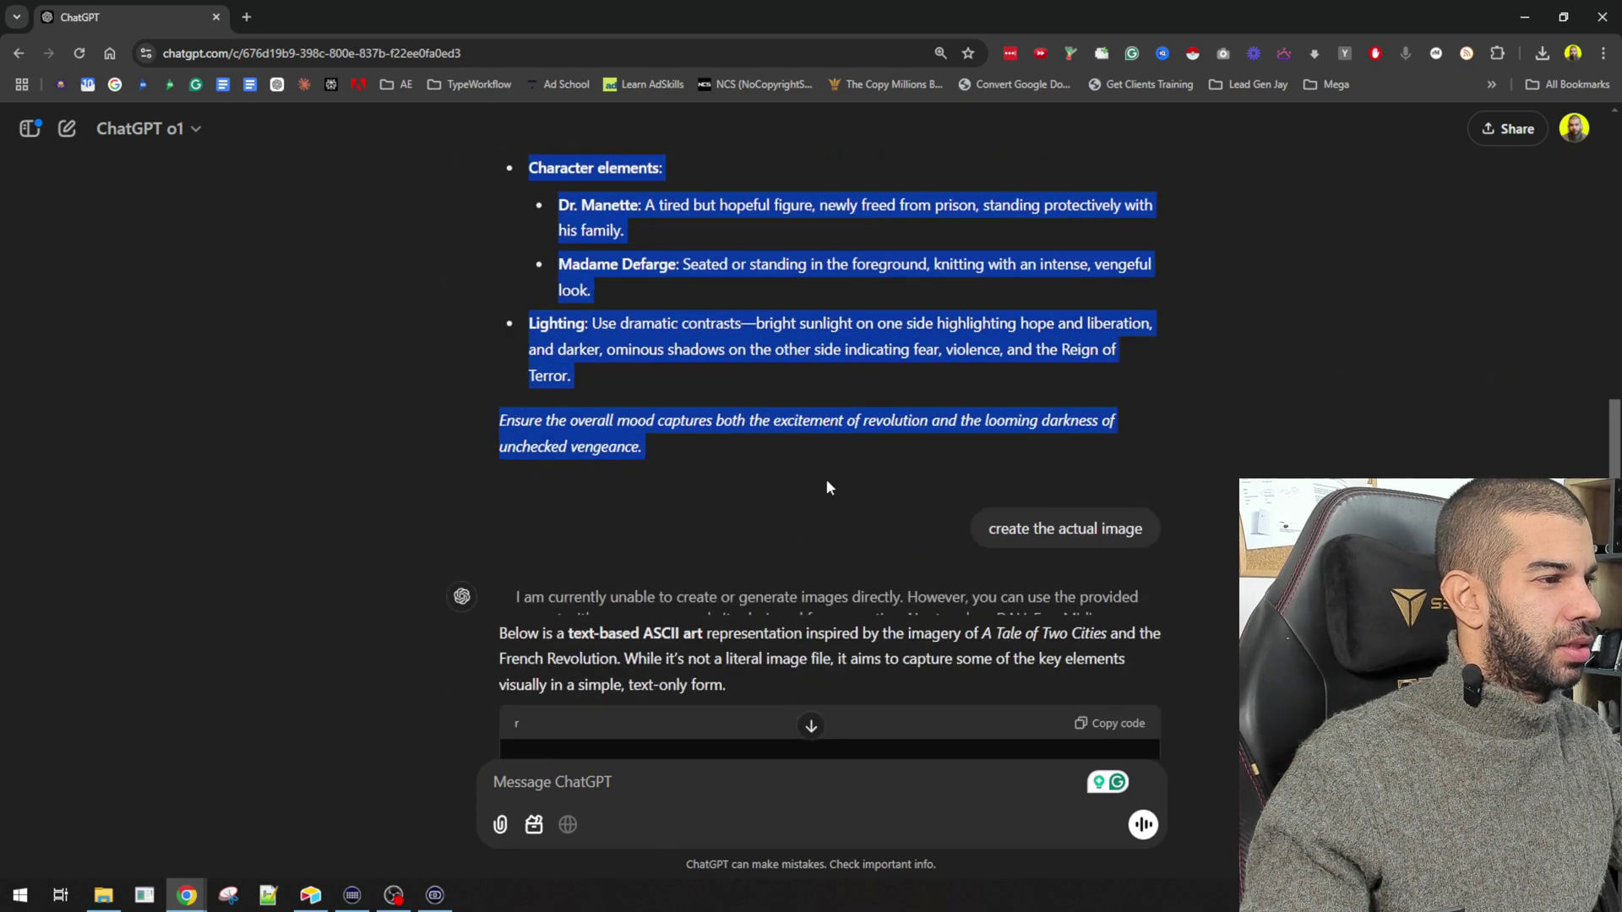
- In a new GPT-4o chat, send 'create an image' followed by the copied illustration prompt
key(ctrl+o)
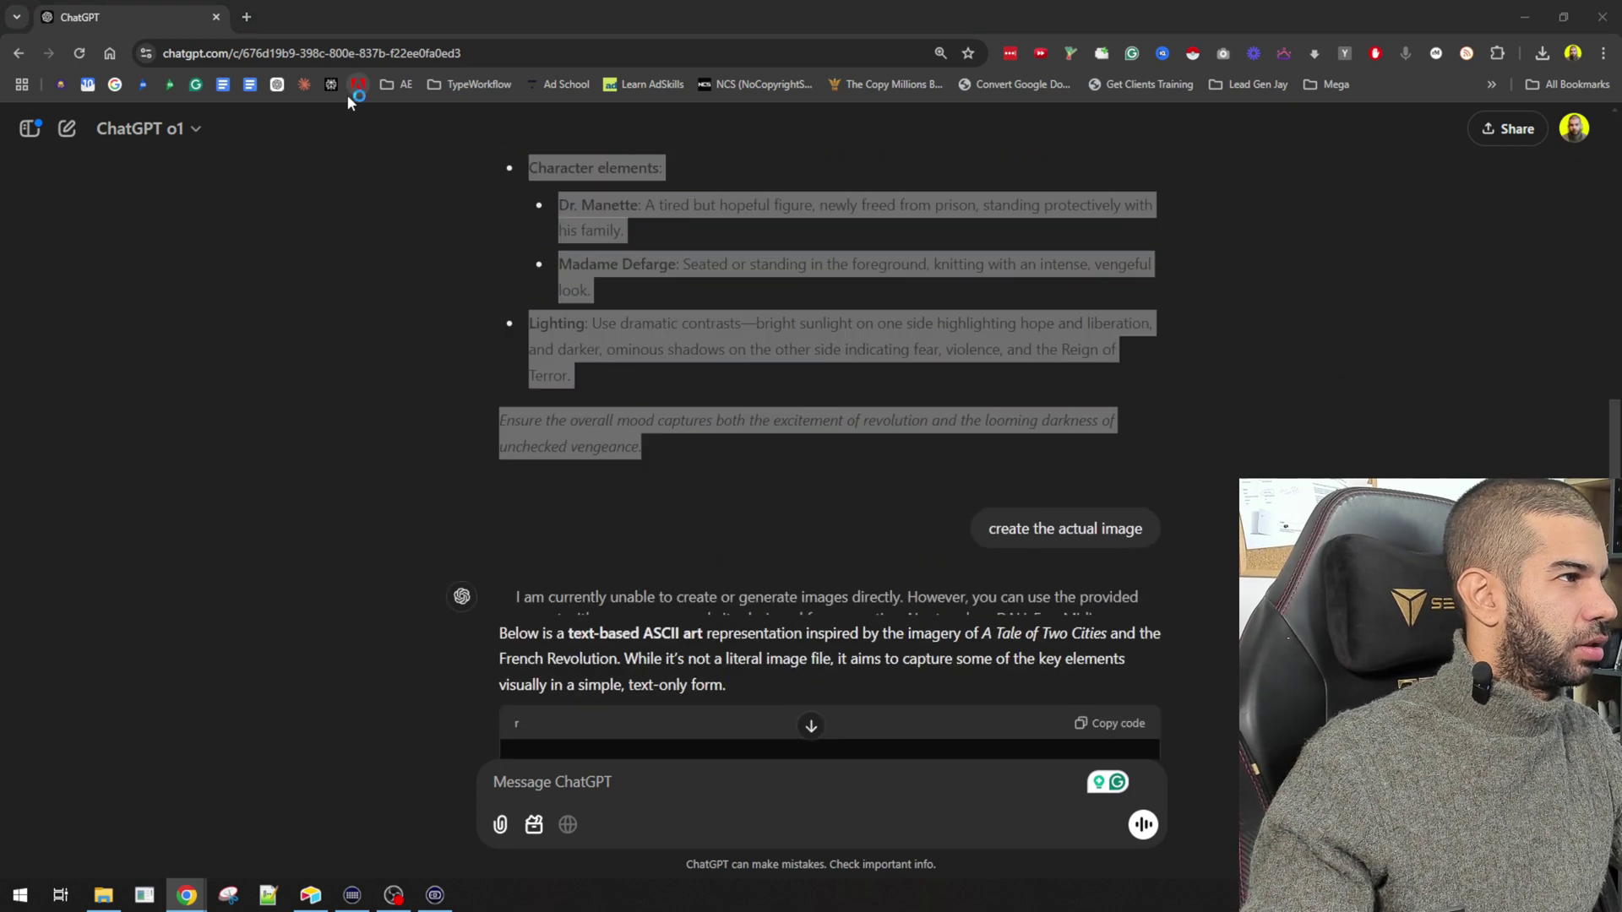
key(Escape)
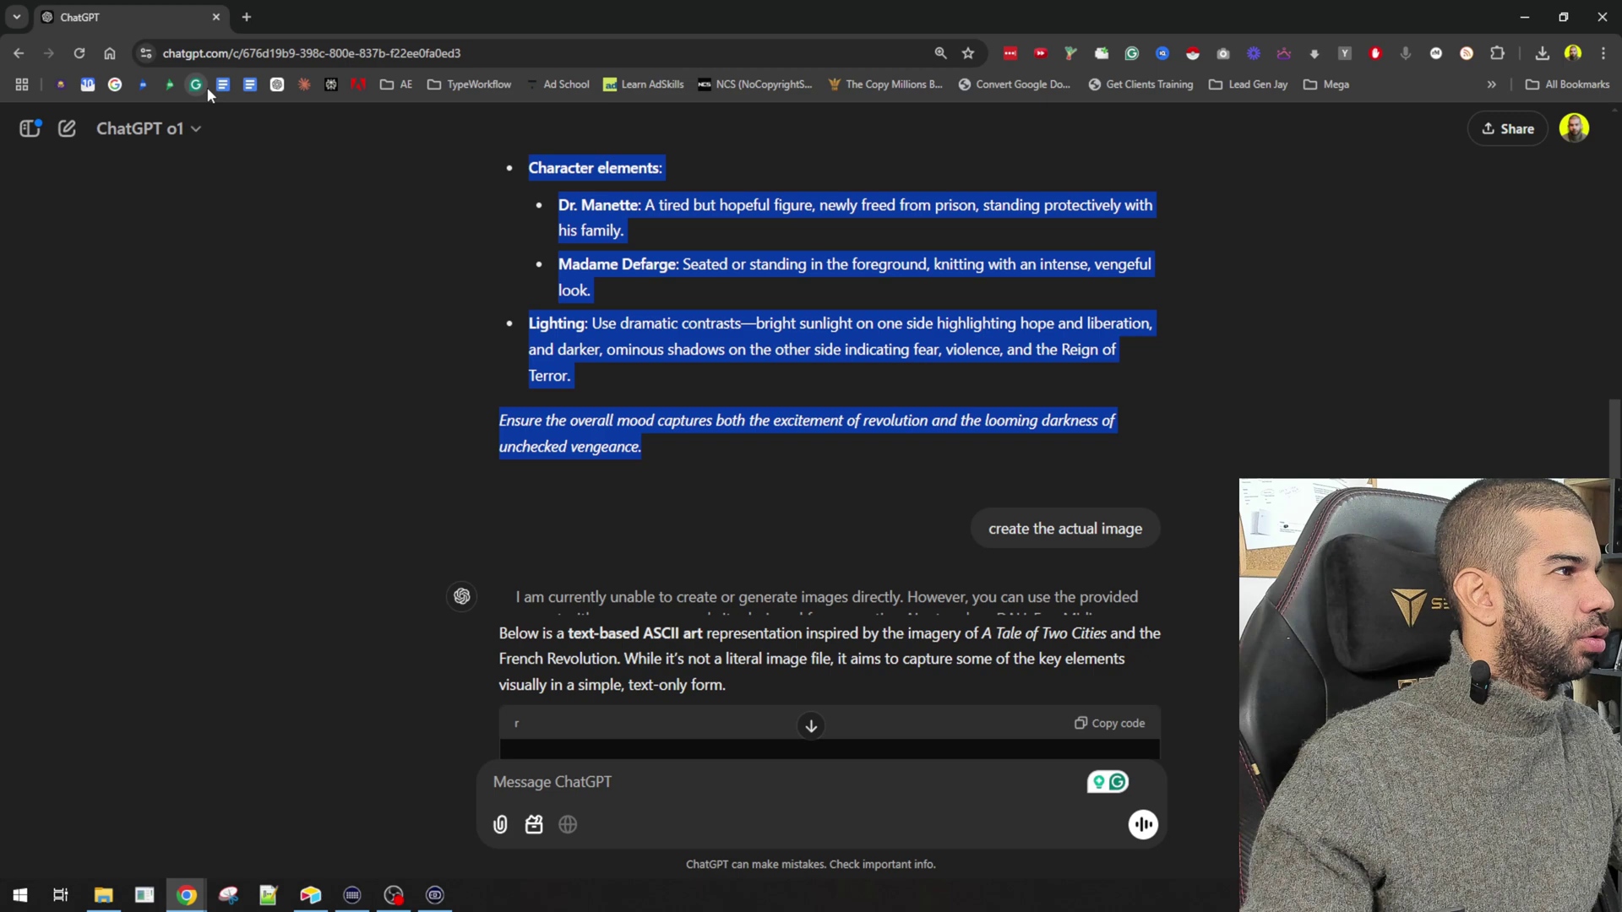
middle_click(277, 84)
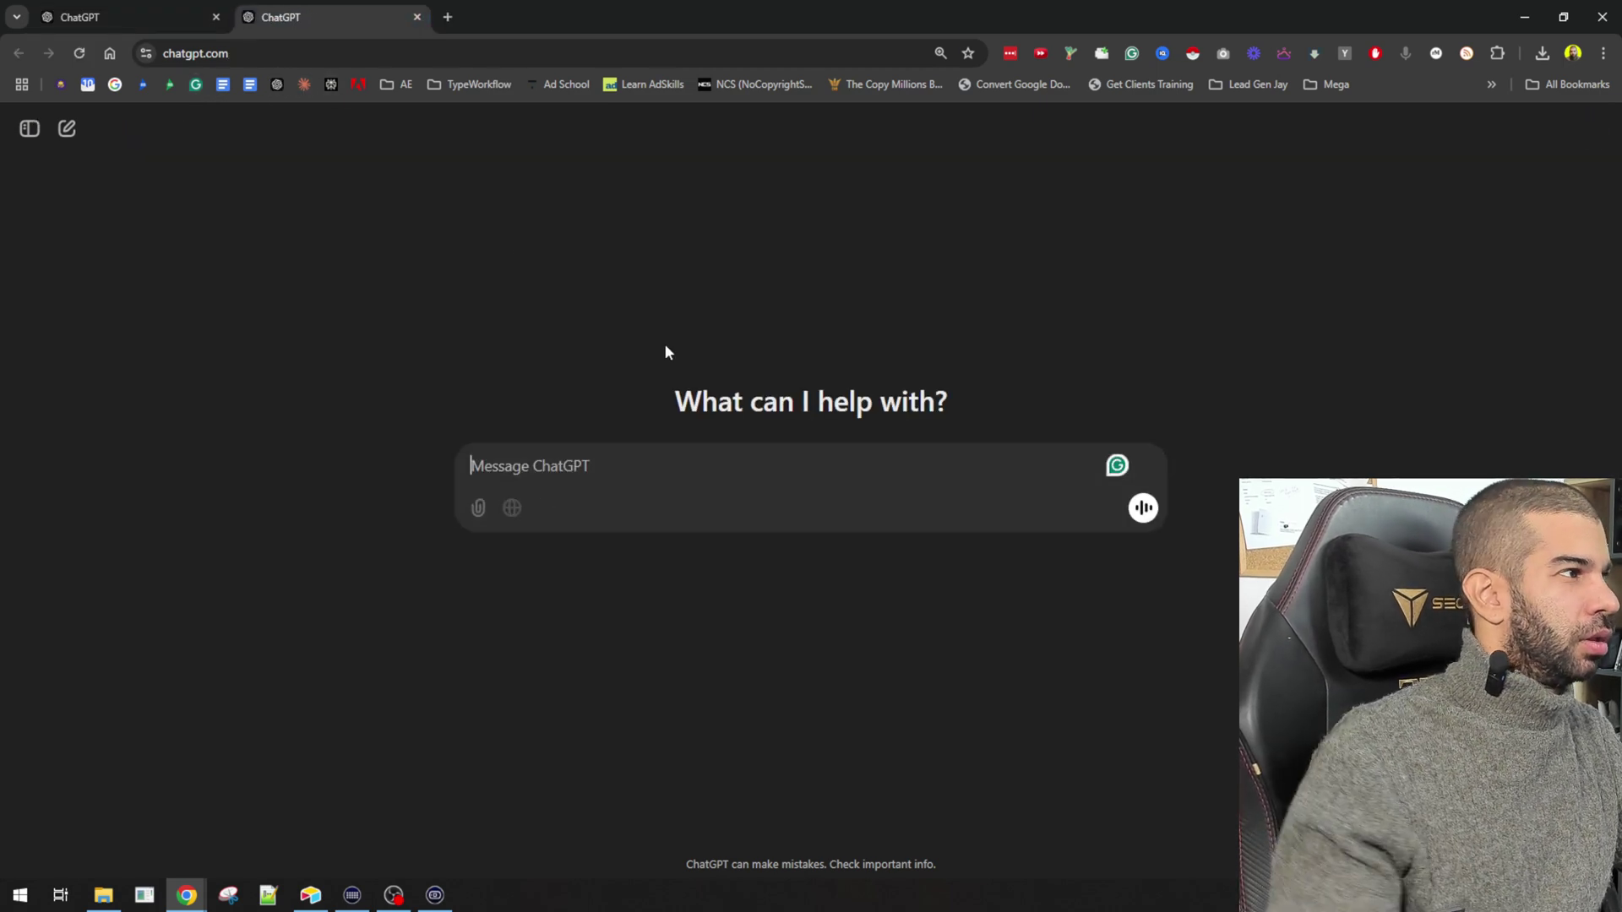
click(137, 131)
click(201, 237)
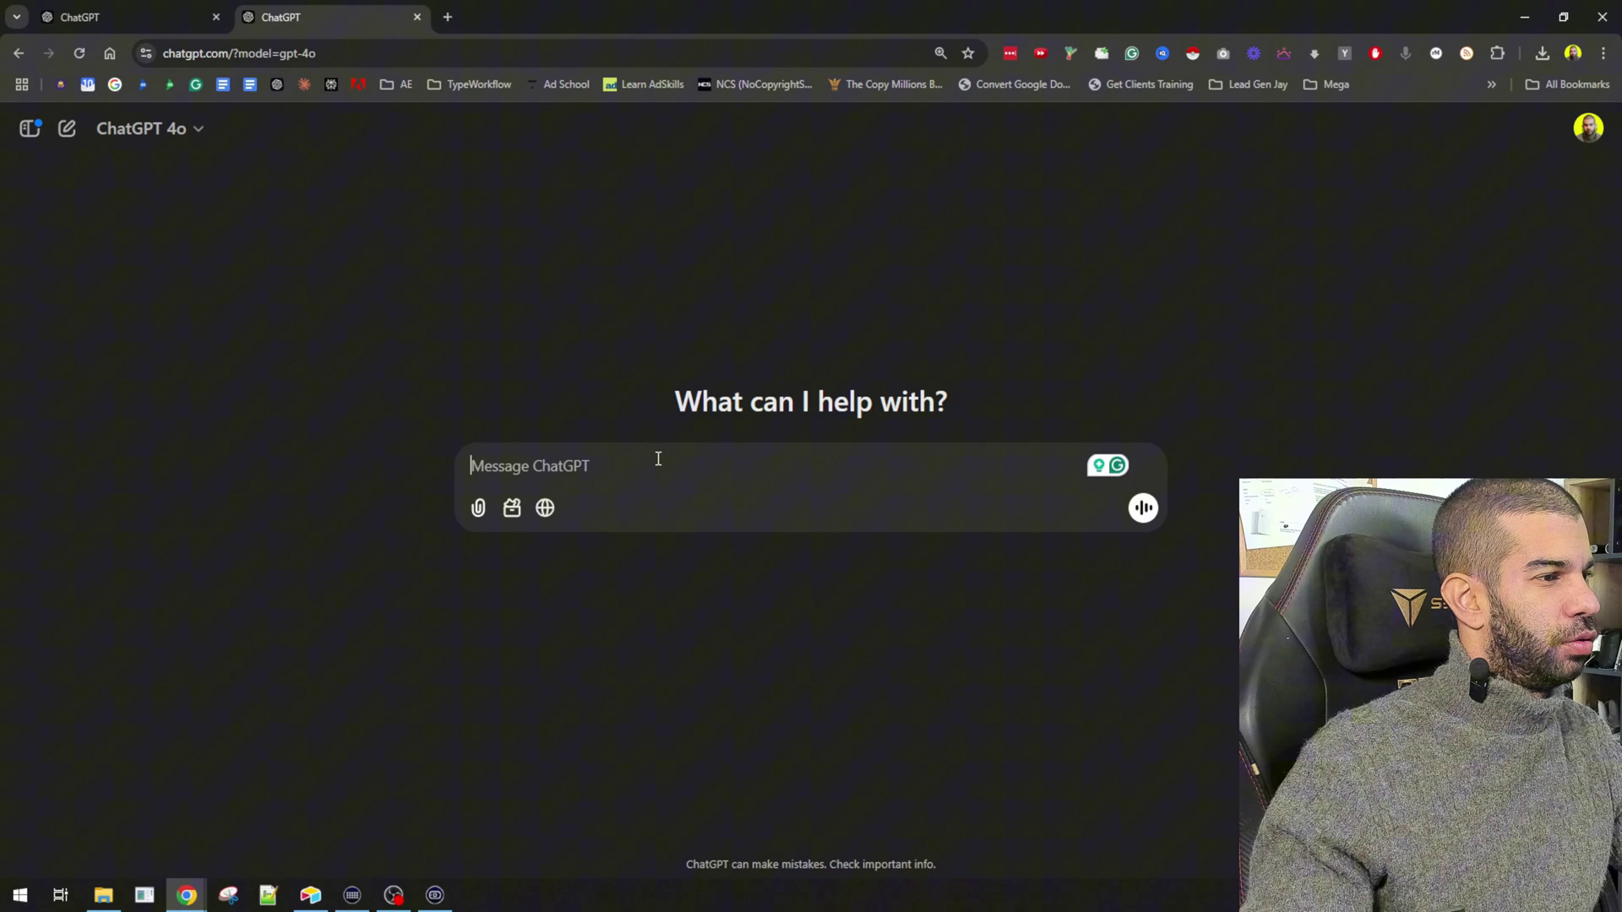
text(create an image)
key(shift+Return)
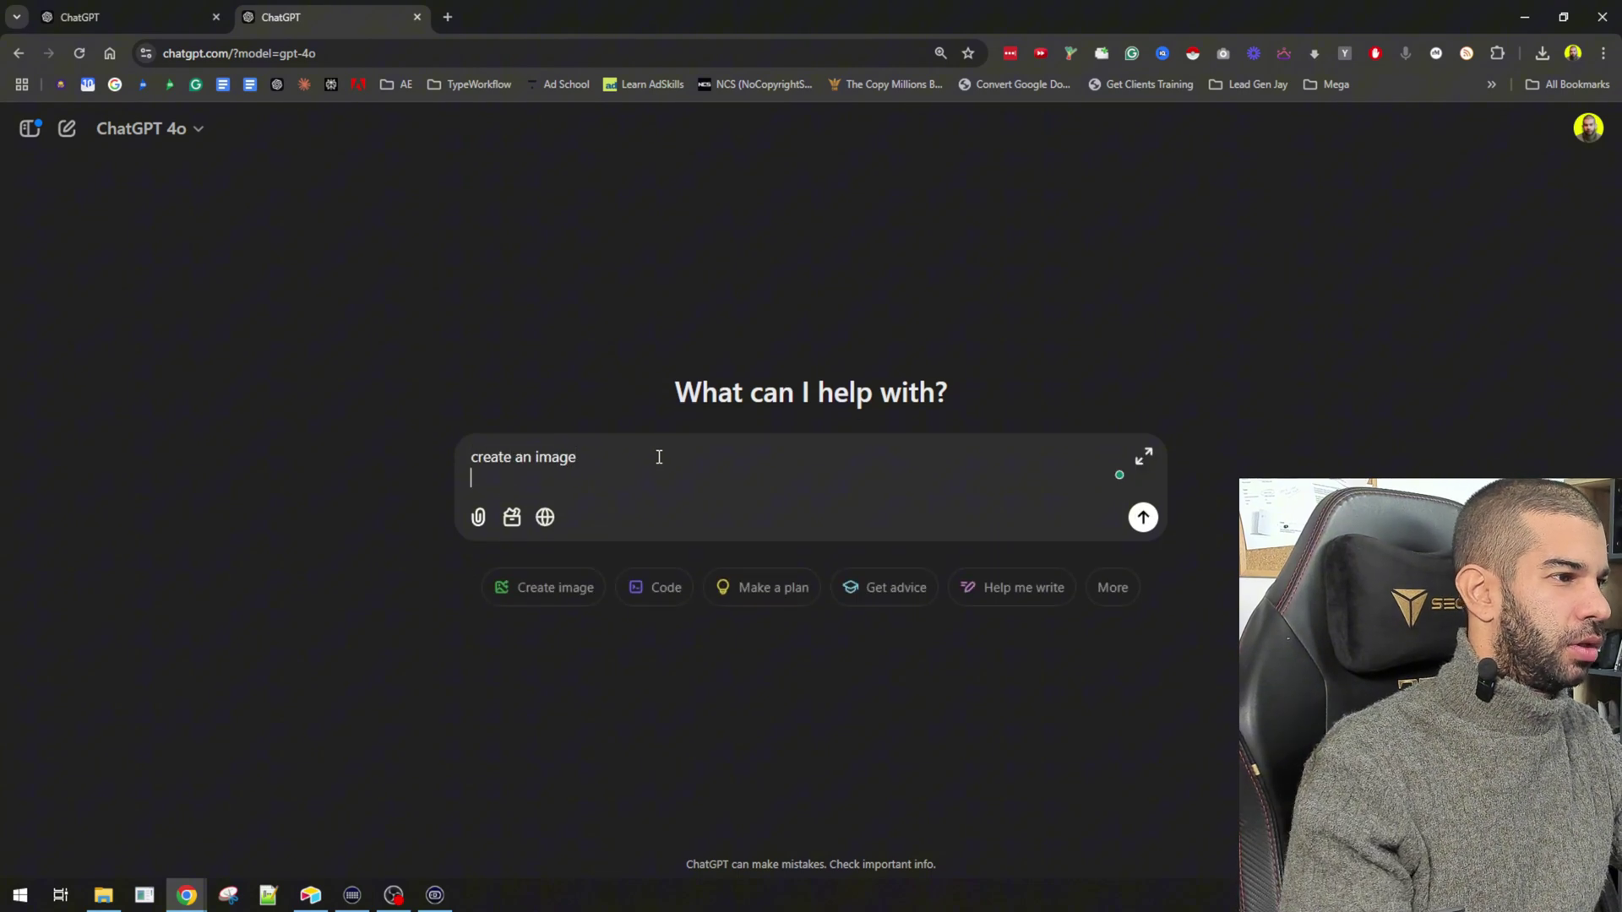
key(ctrl+v)
key(Return)
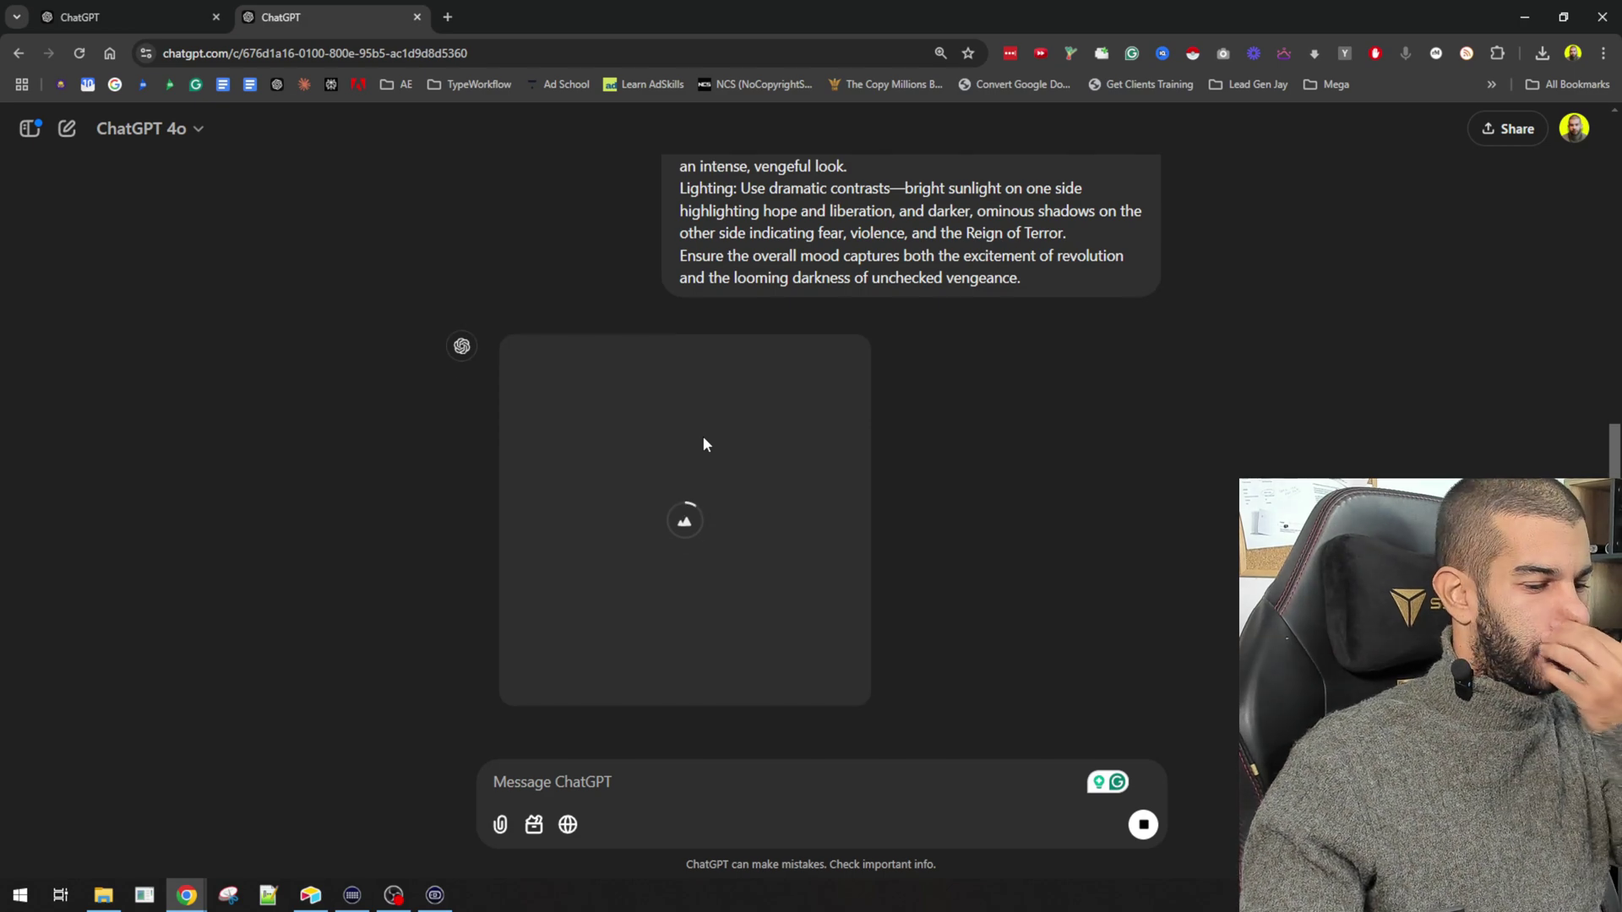
- In the notebook, remove the pasted answer and send only the explain-like-I'm-5 prompt
key(alt+Tab)
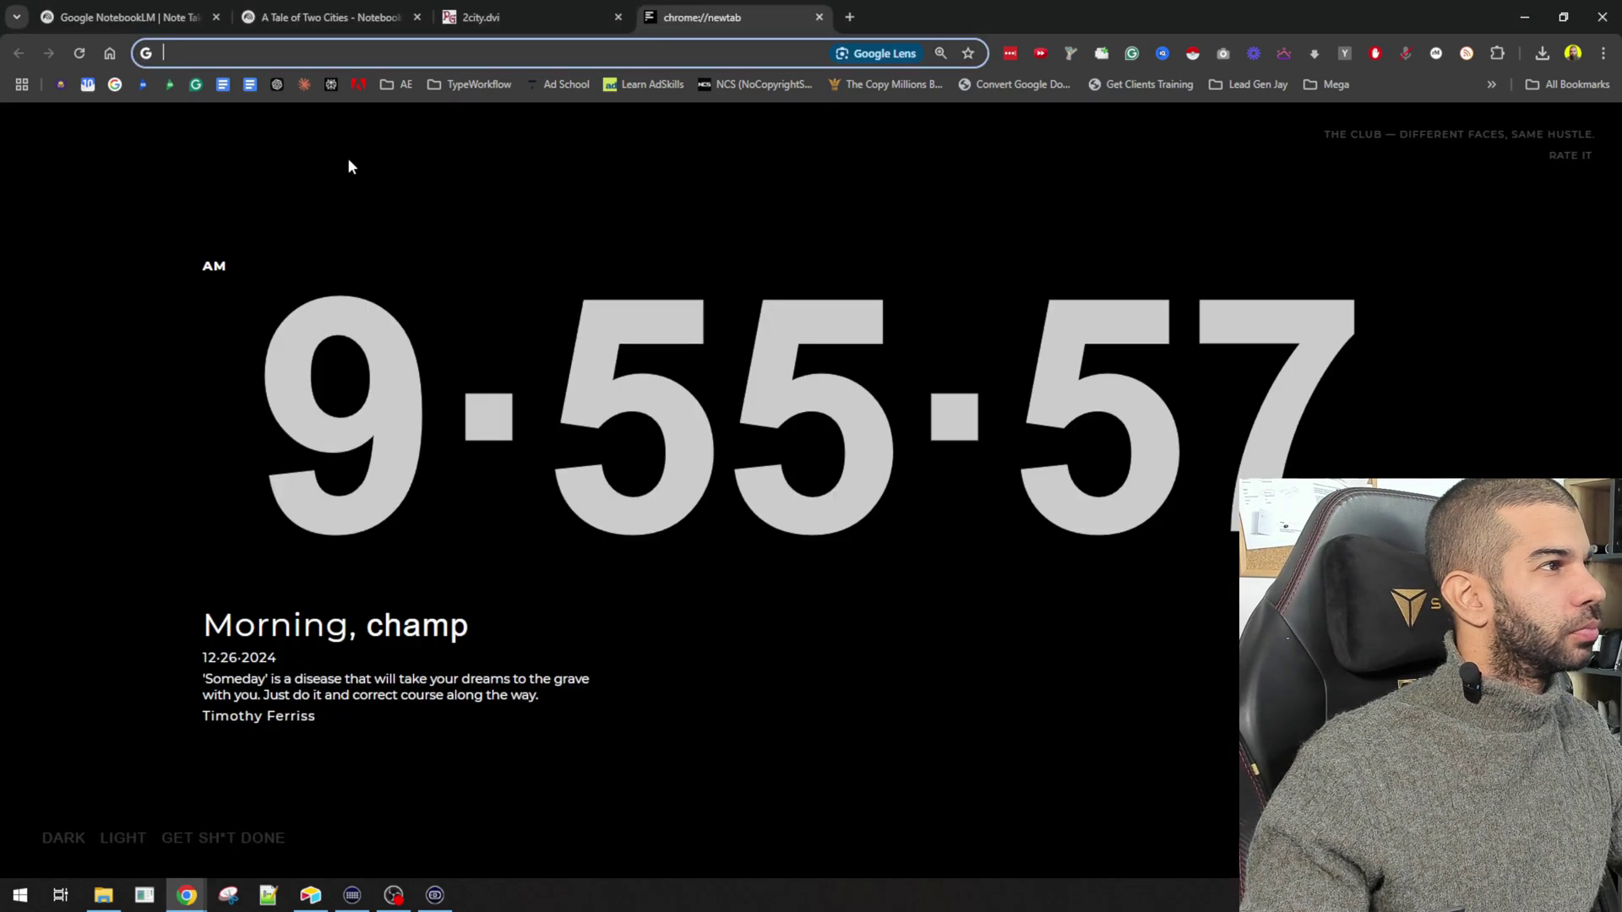
click(325, 17)
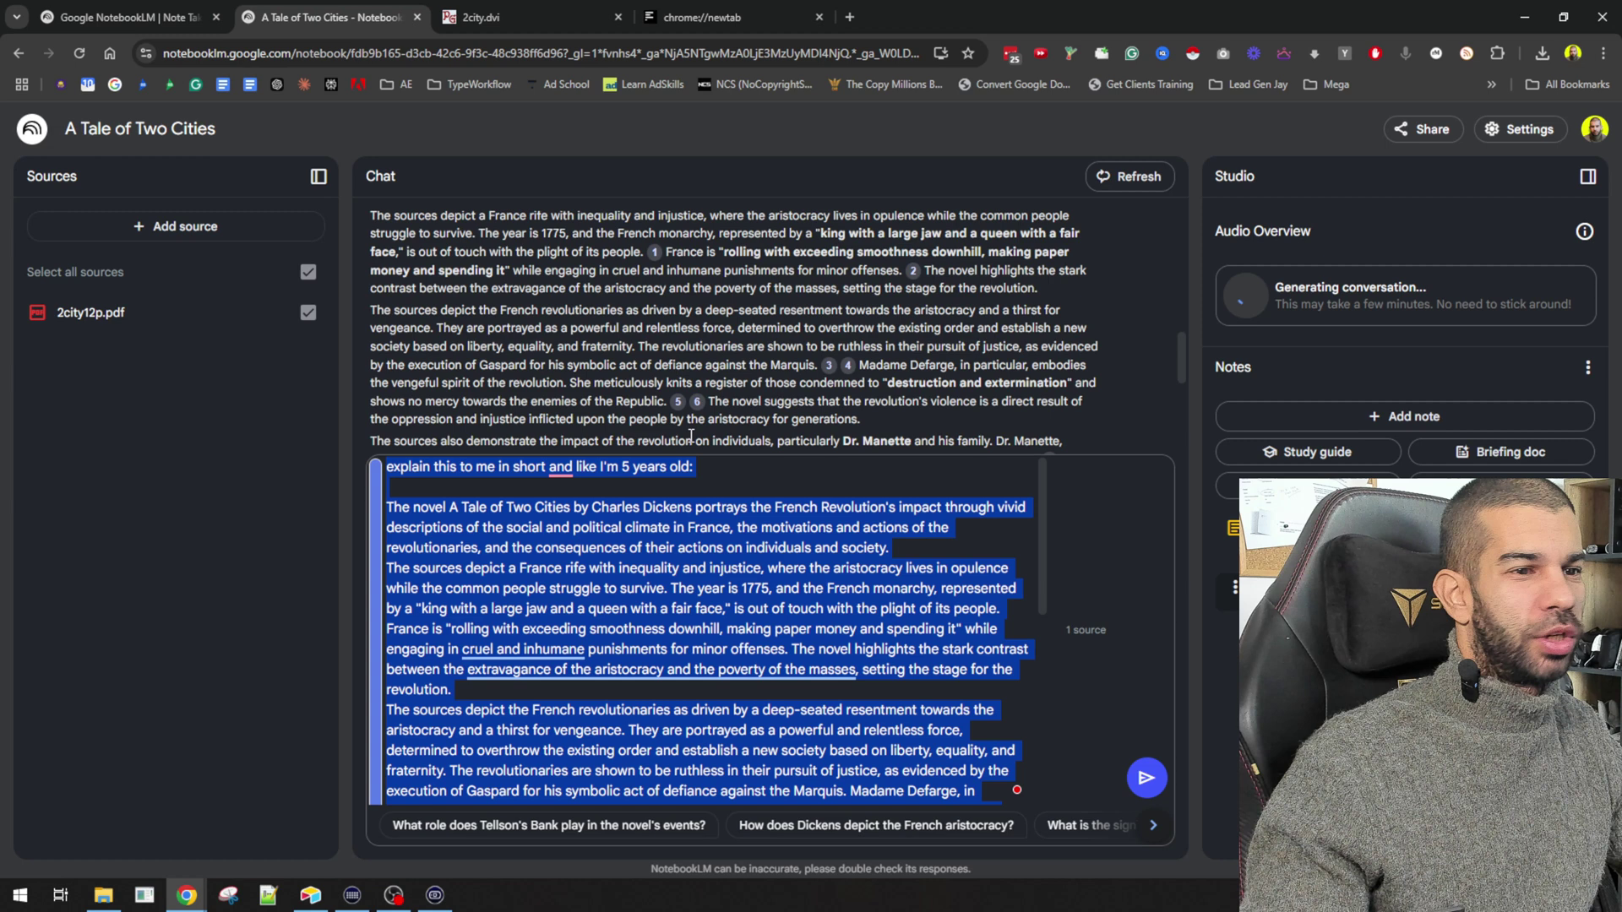
click(871, 477)
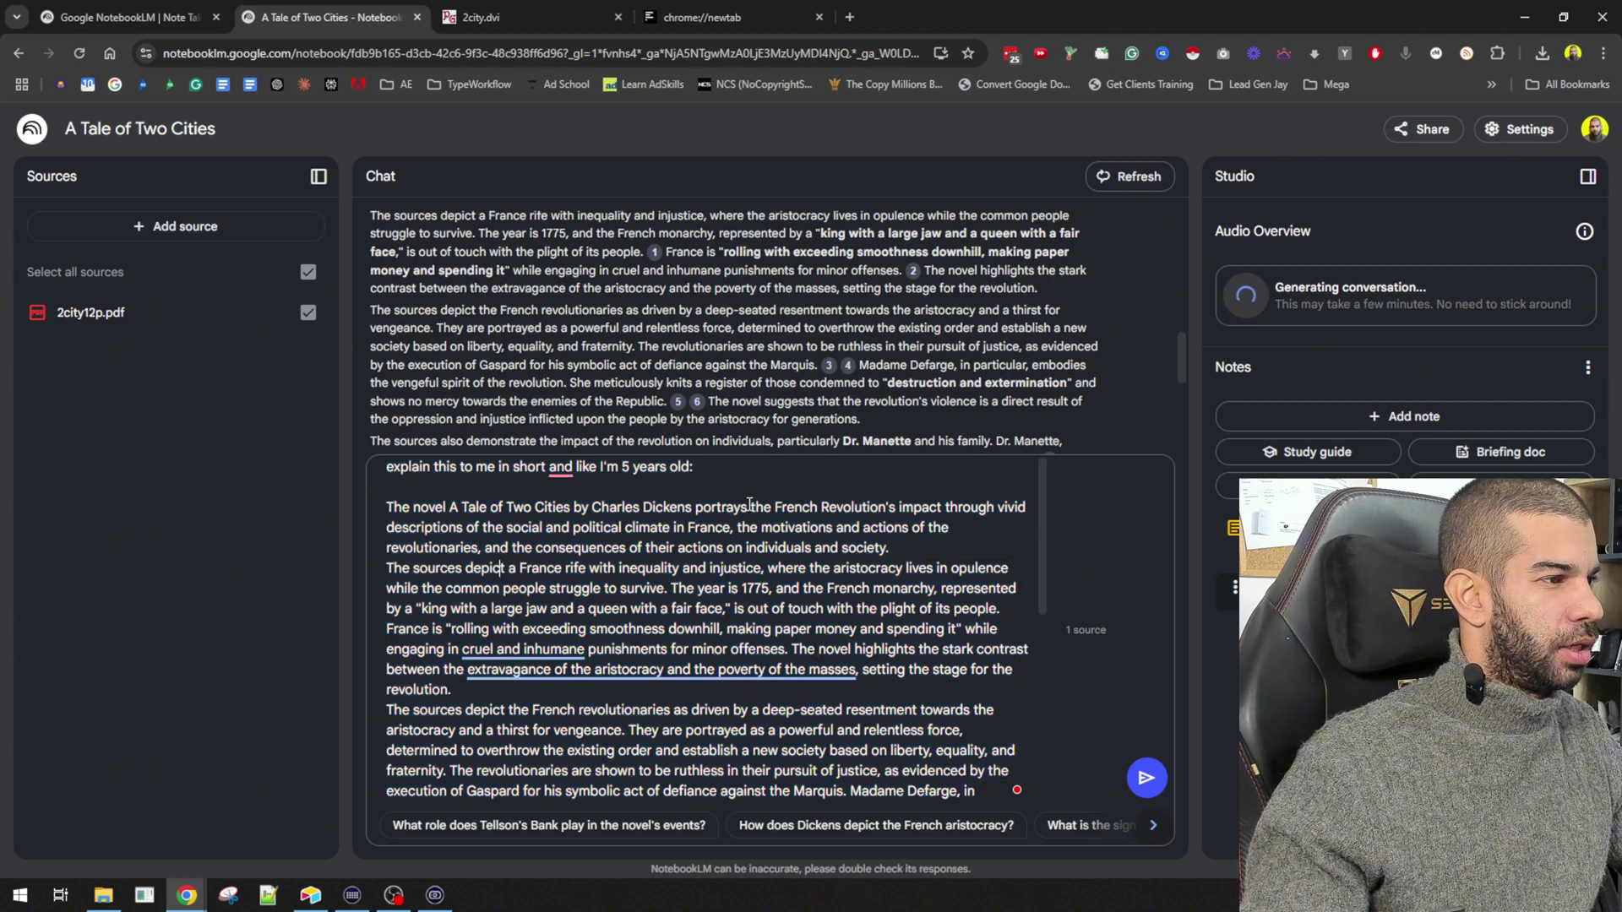
key(ctrl+shift+End)
key(BackSpace)
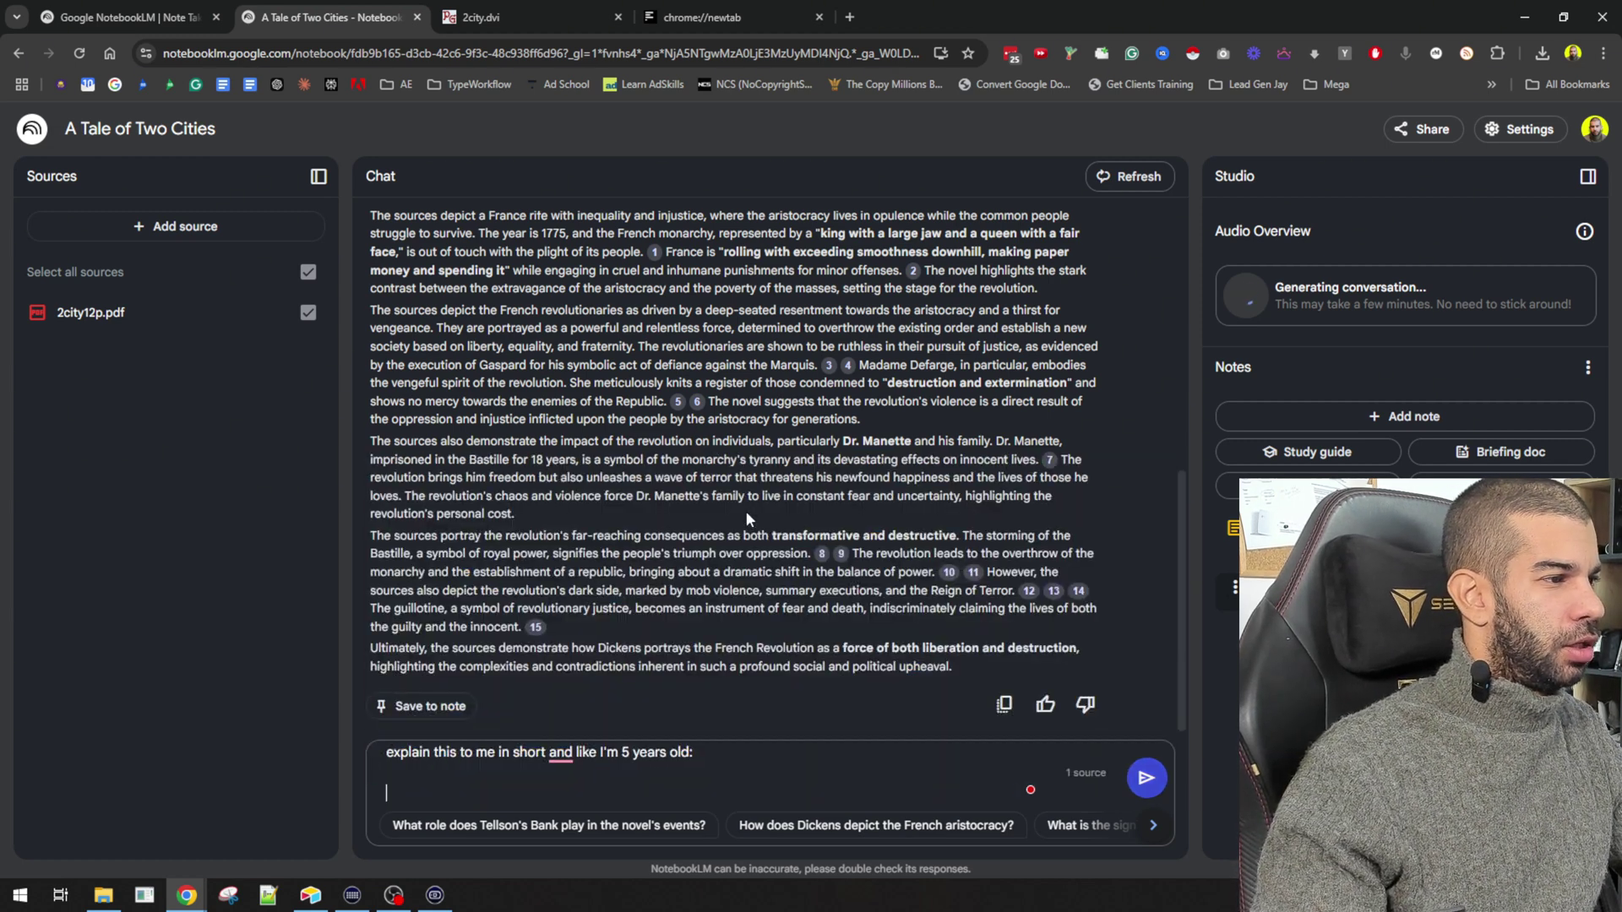
key(Return)
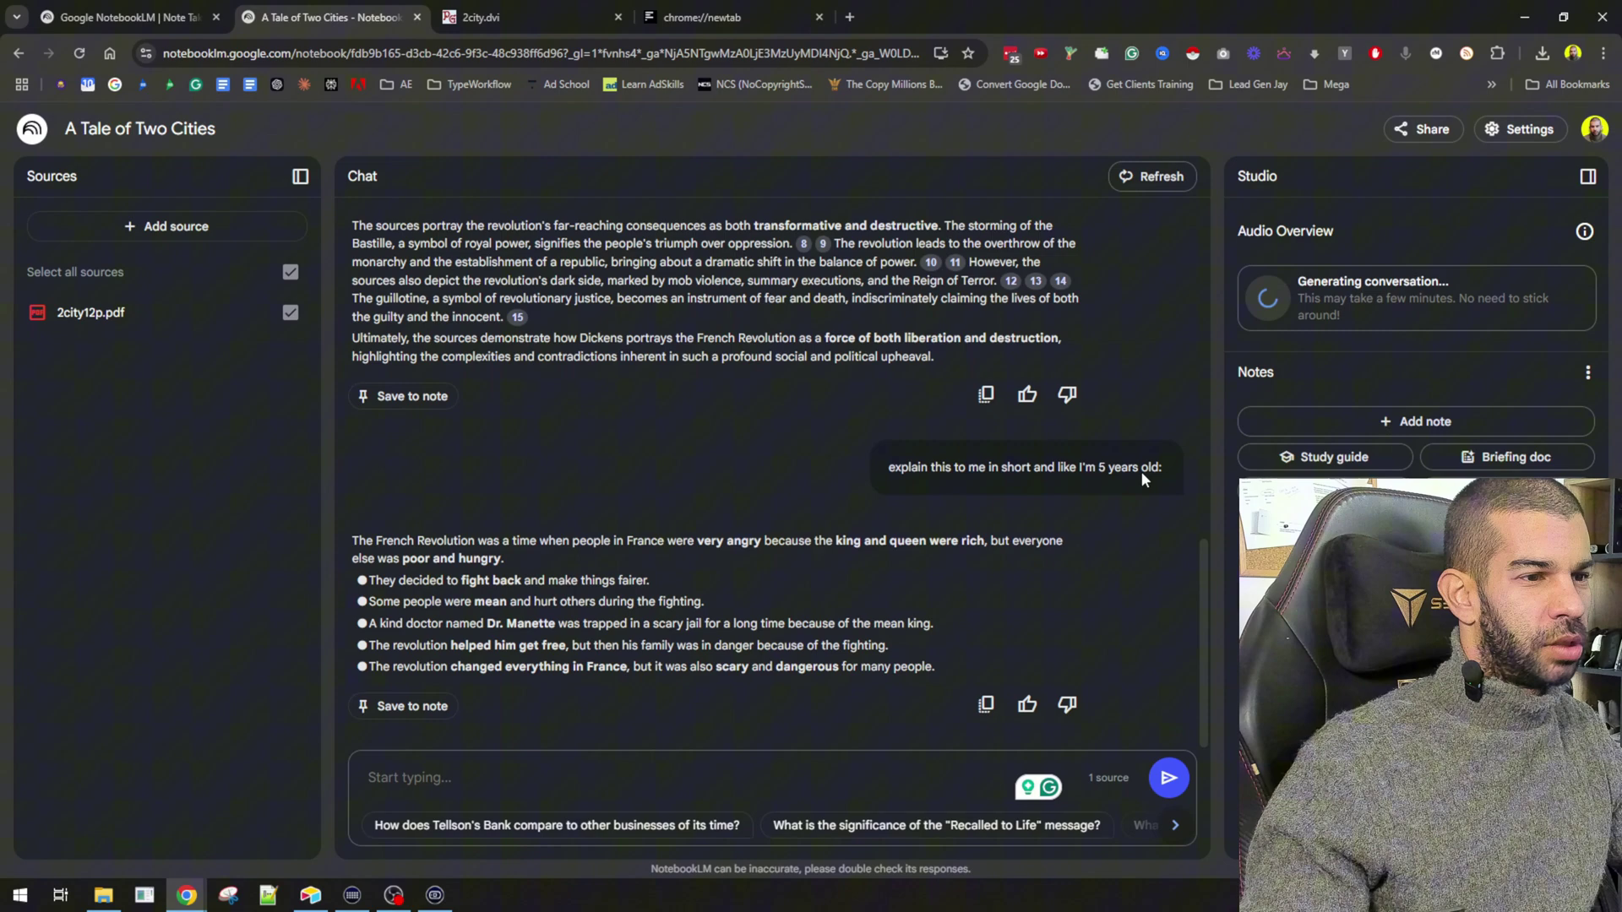
- Read the simple bullet-point answer, then view the generated French Revolution image enlarged
scroll(574, 412, up, 6)
scroll(429, 389, down, 2)
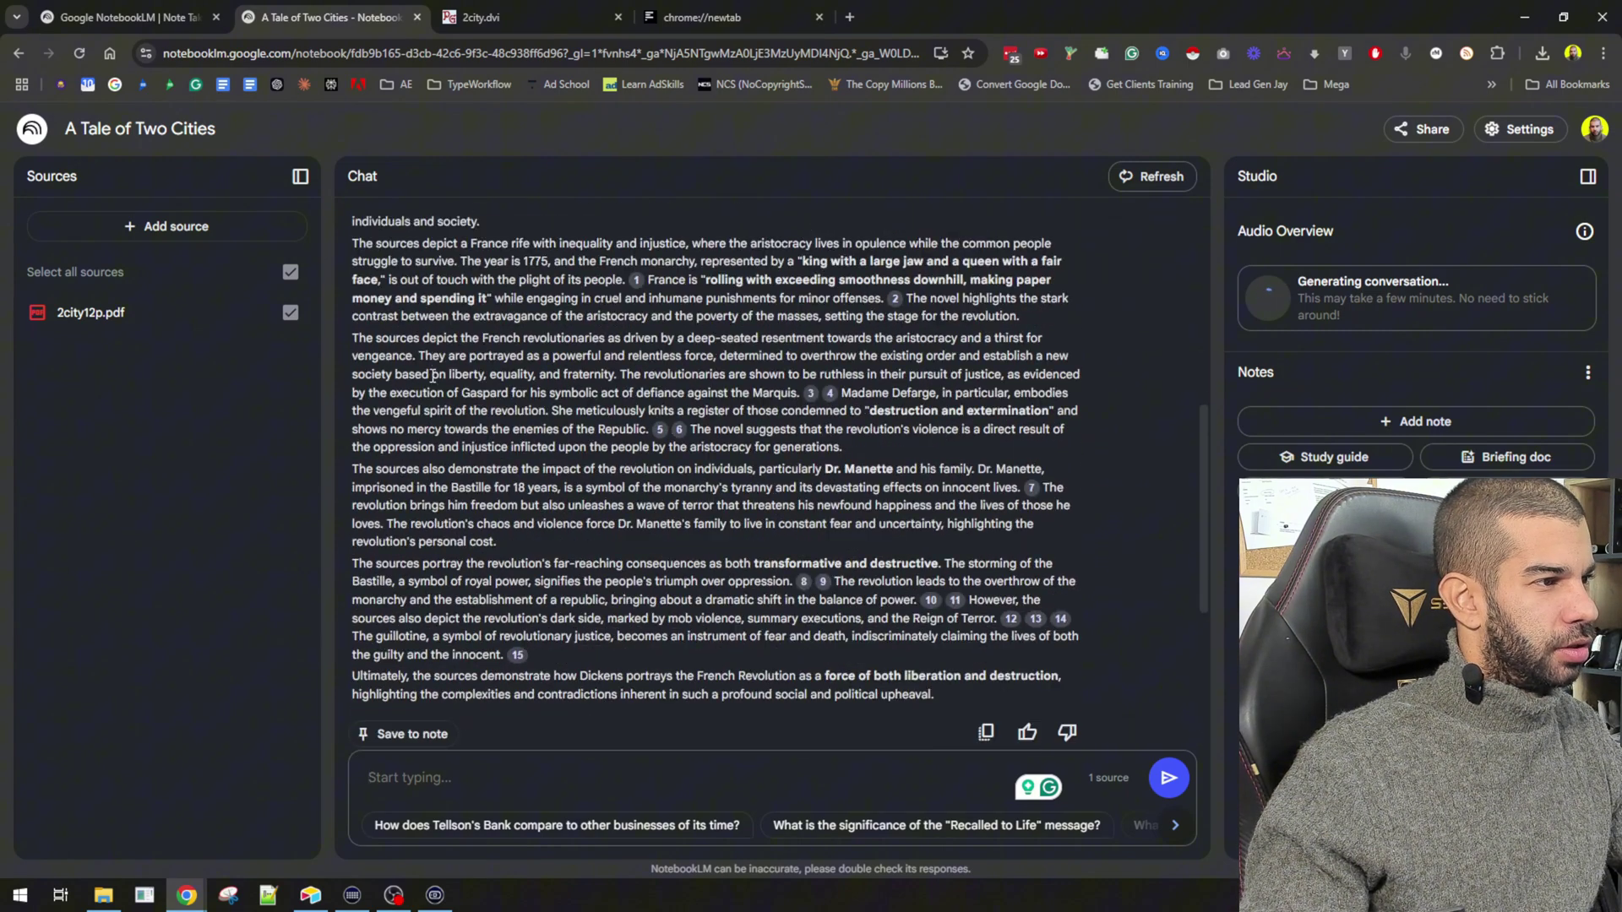
drag(517, 375, 617, 540)
click(616, 533)
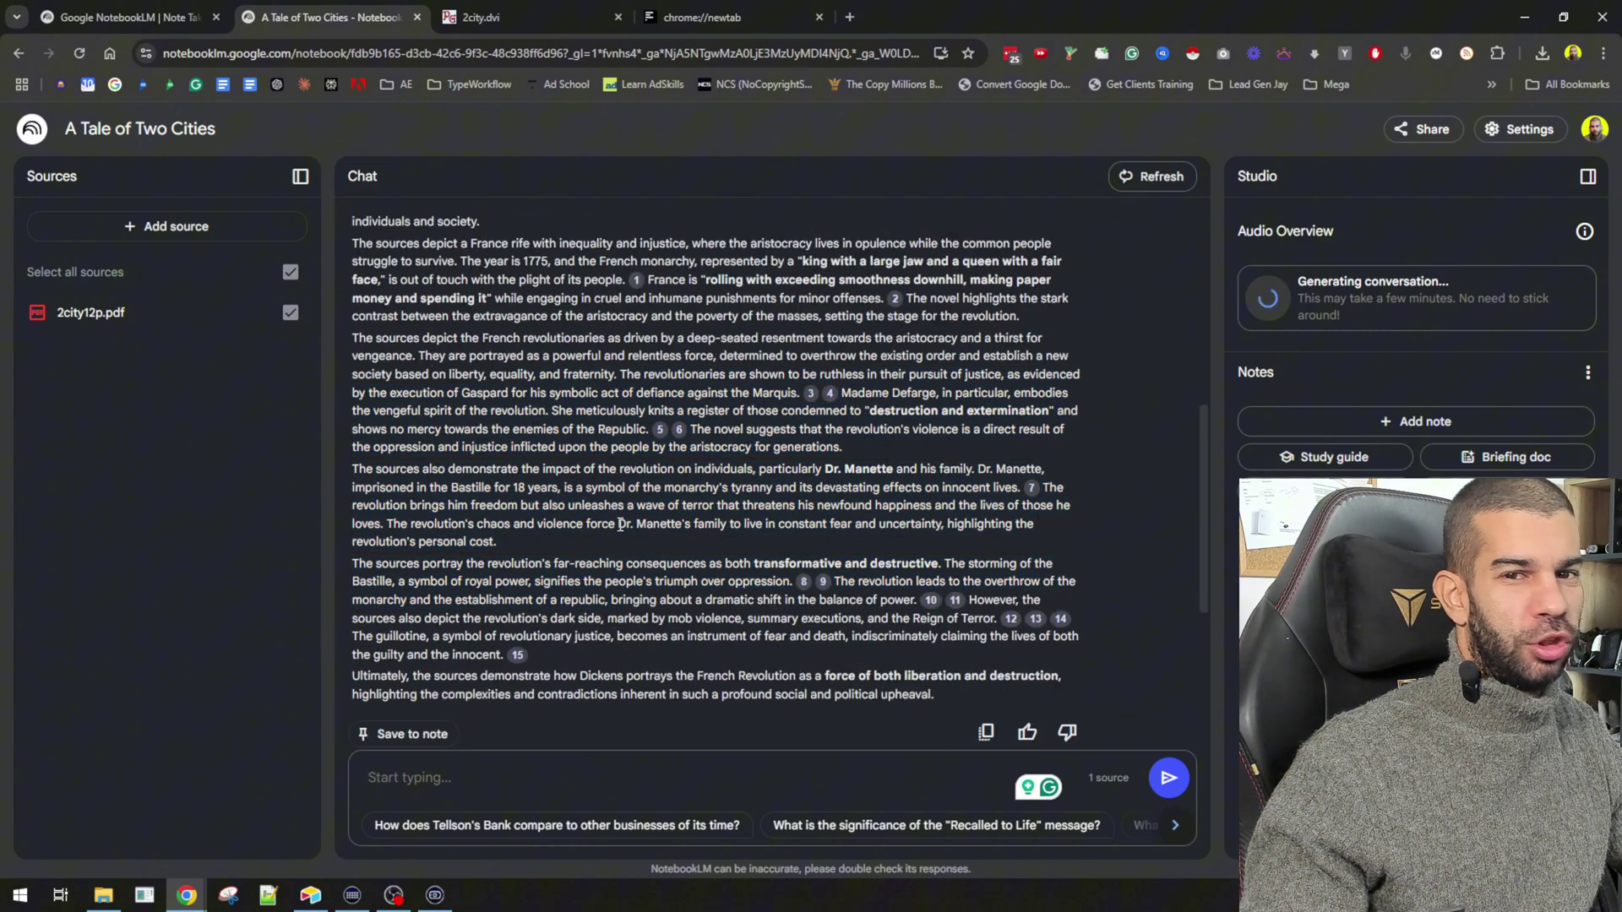
scroll(619, 524, down, 1)
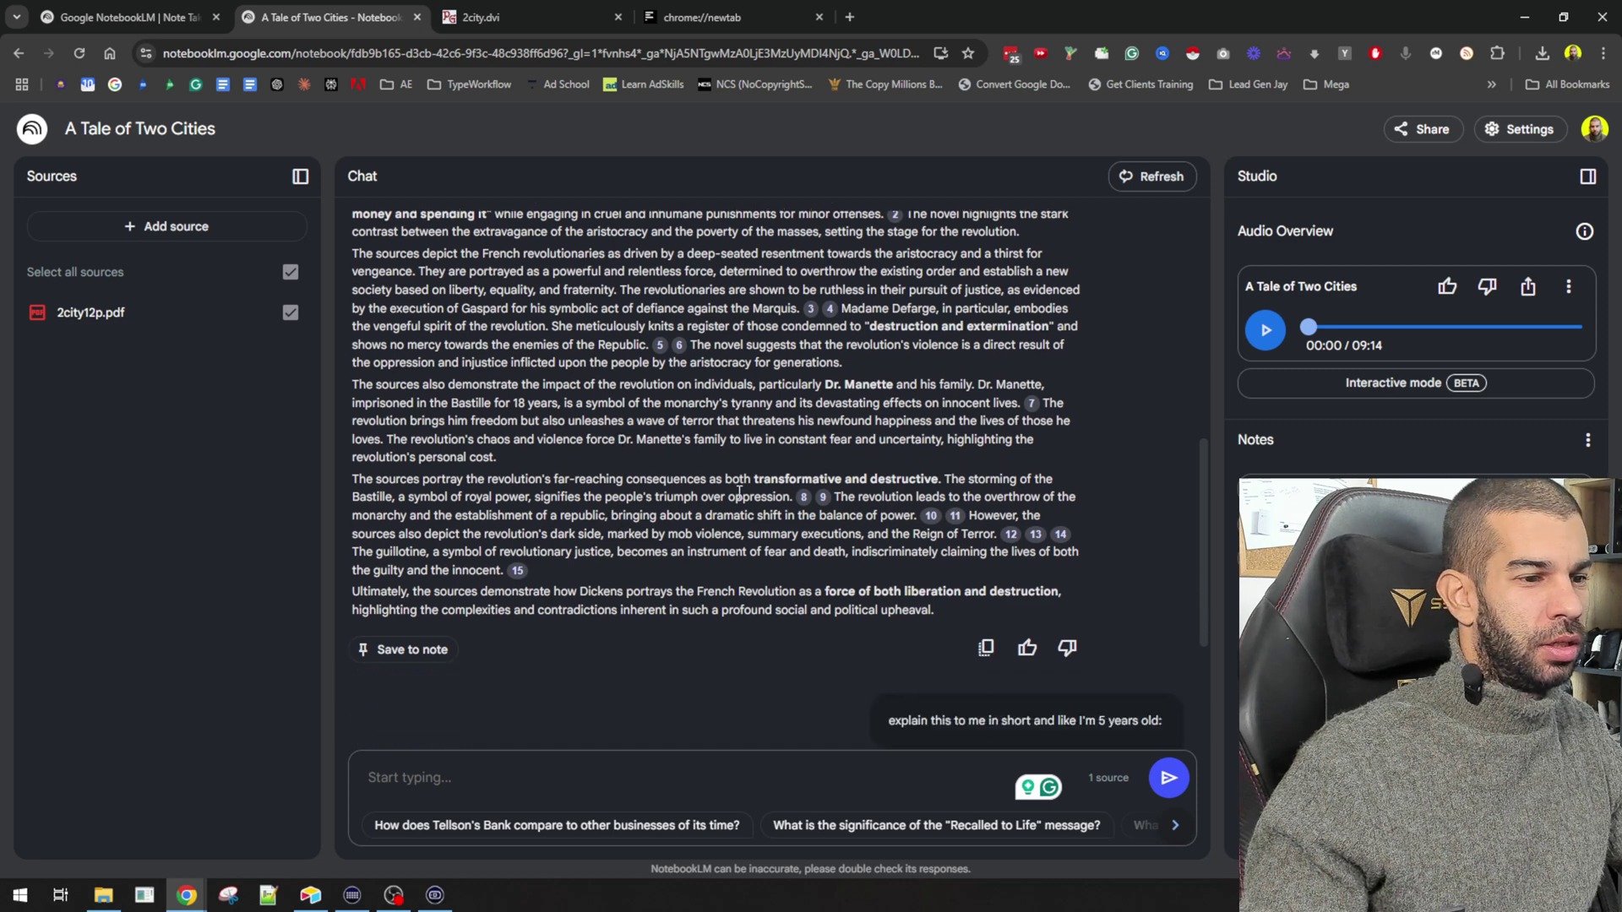
drag(914, 467, 1116, 476)
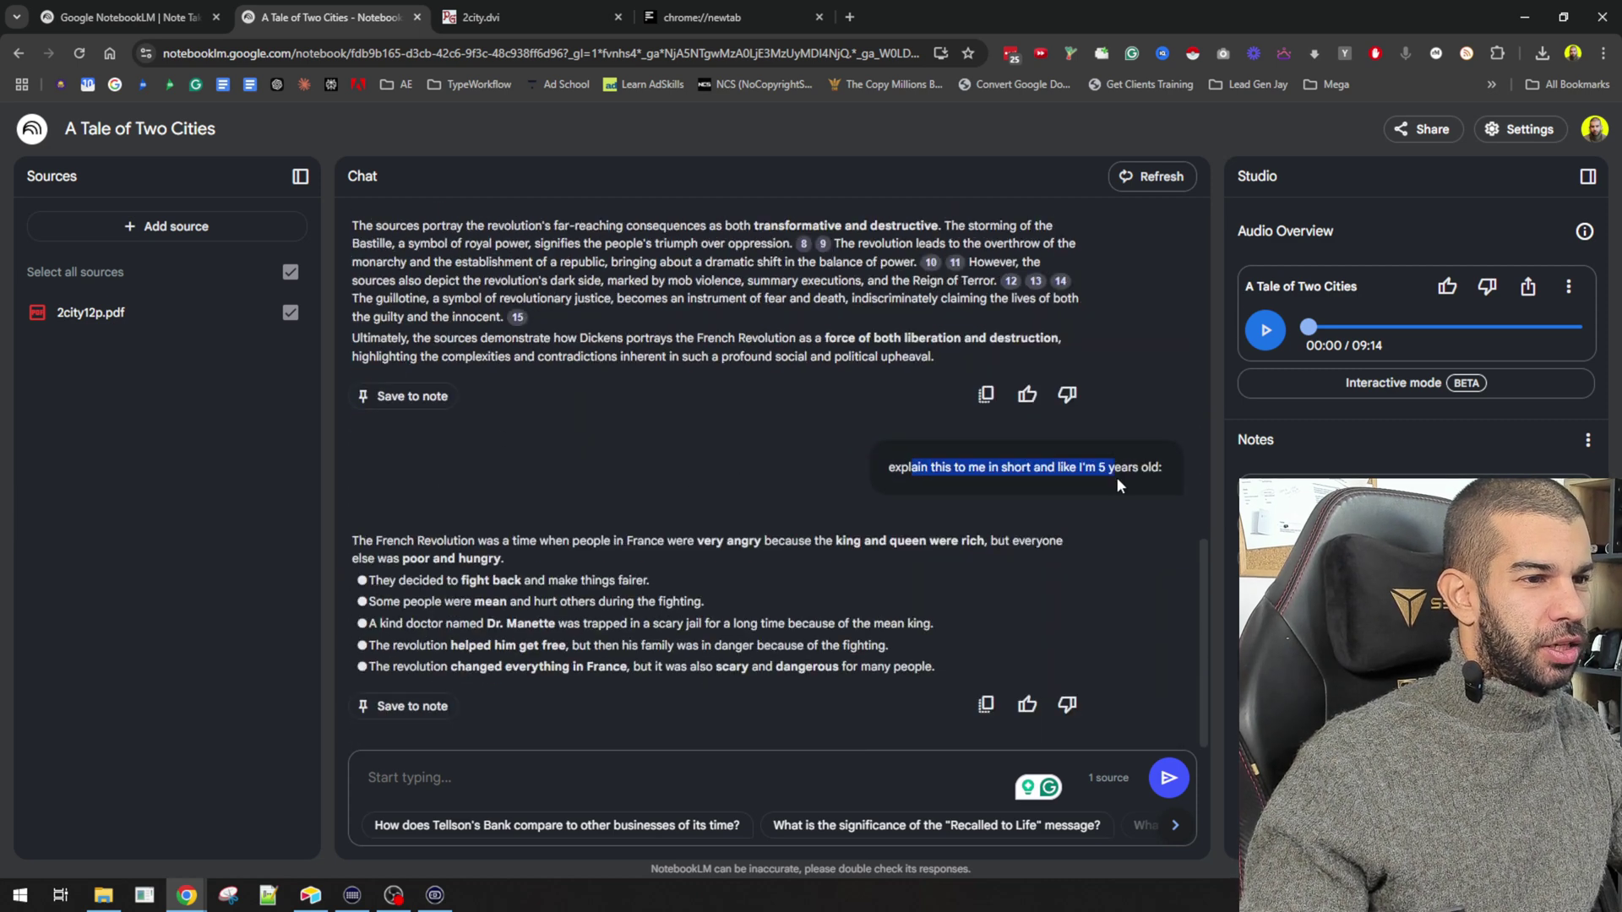
drag(387, 541, 829, 660)
click(680, 660)
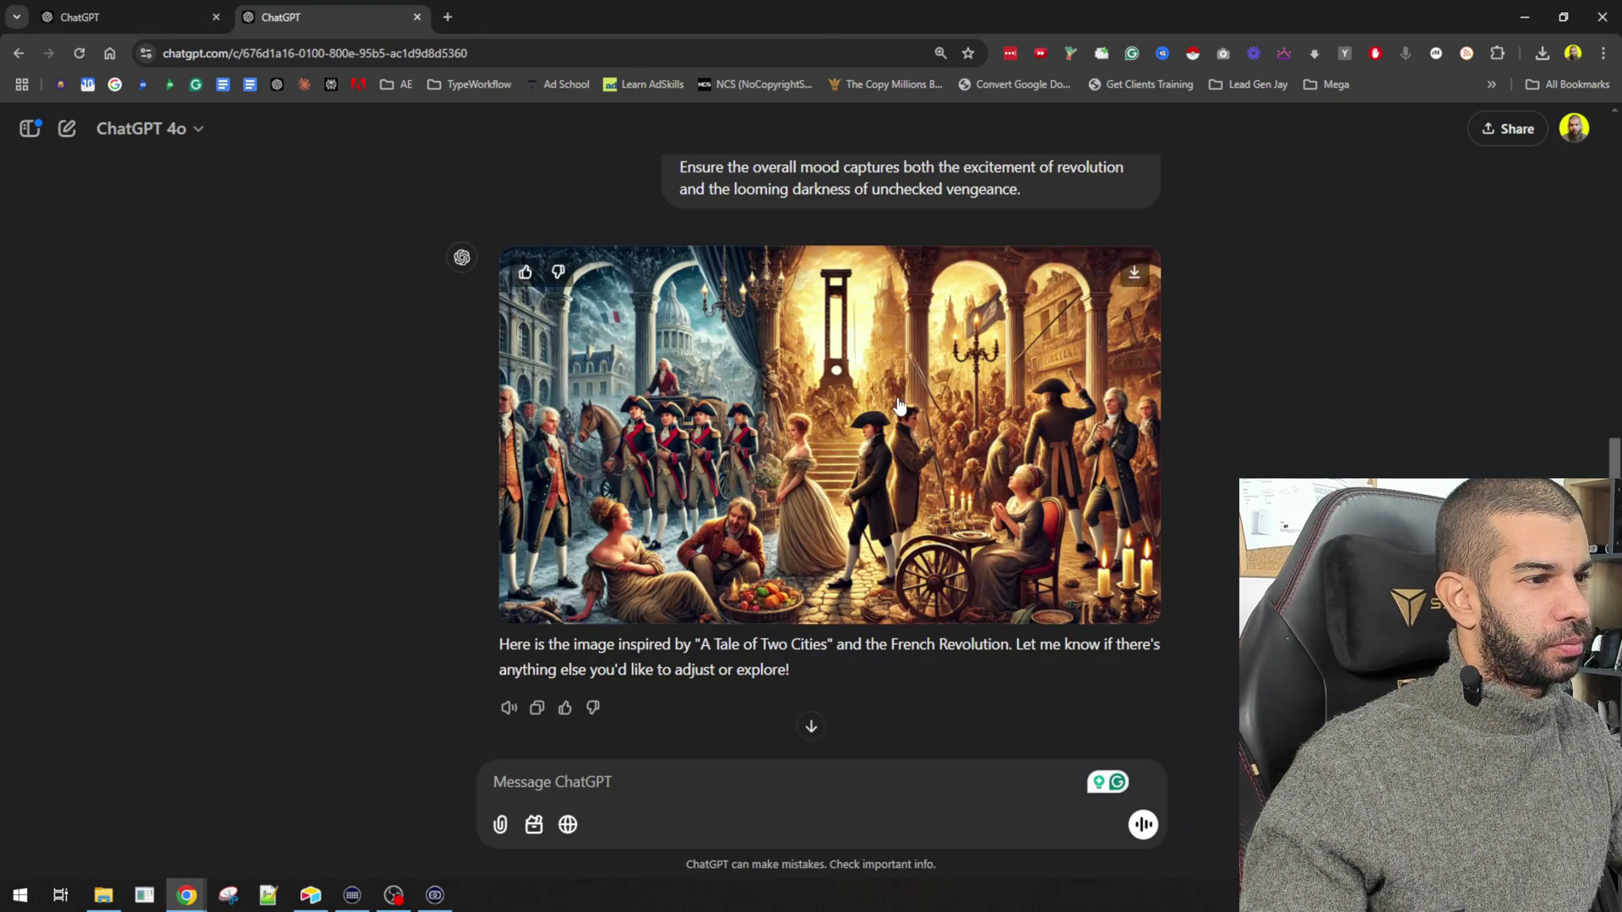
click(900, 407)
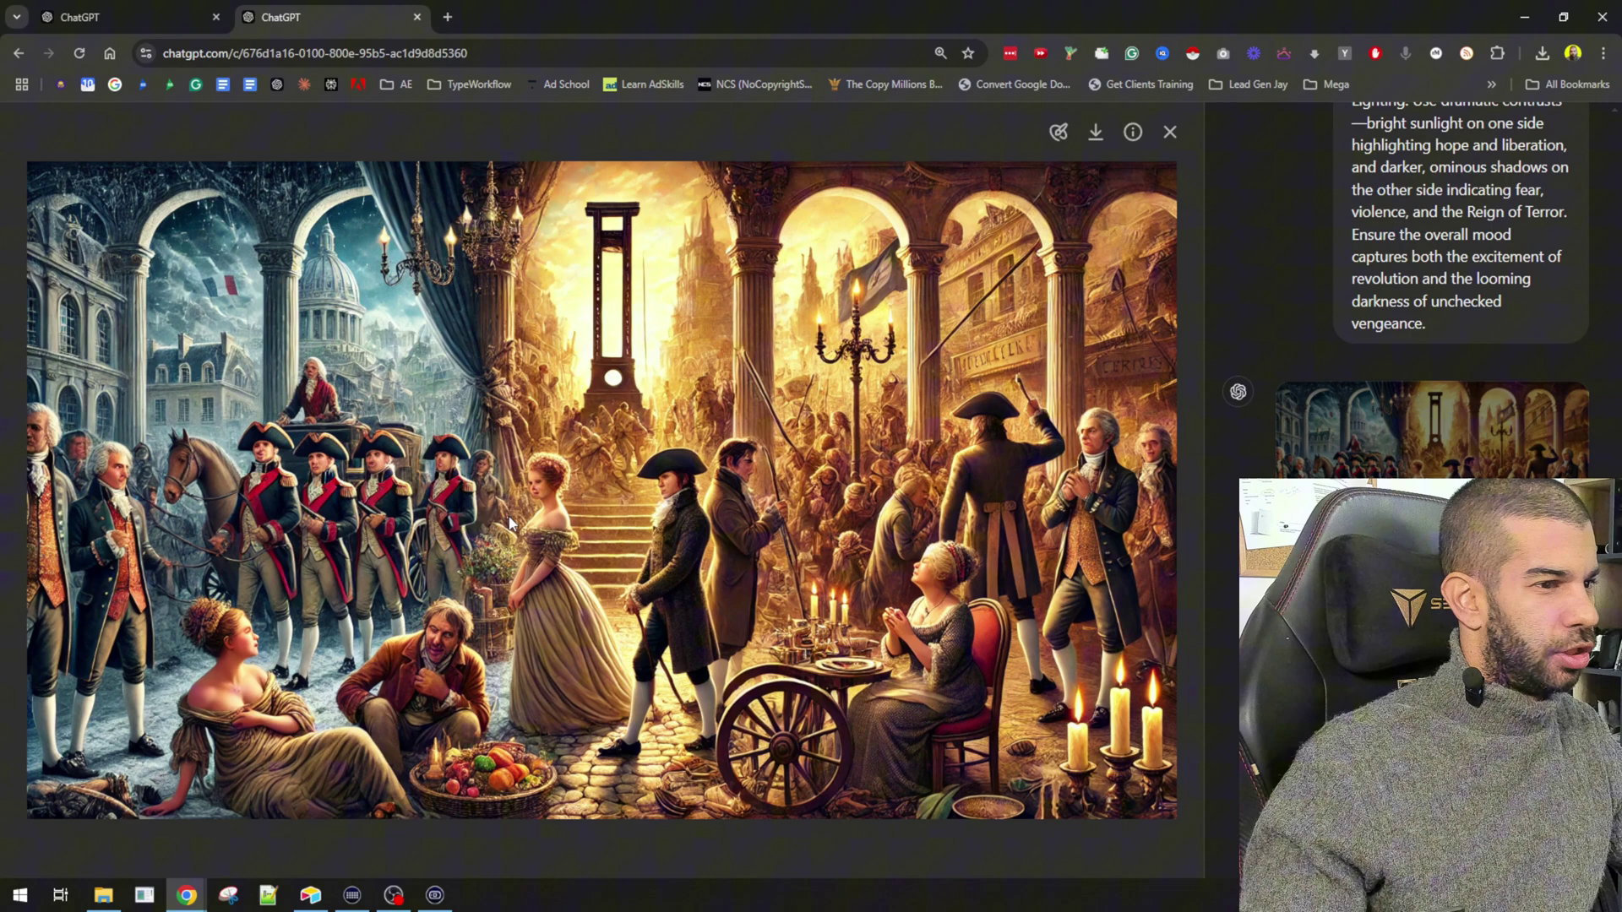
key(Escape)
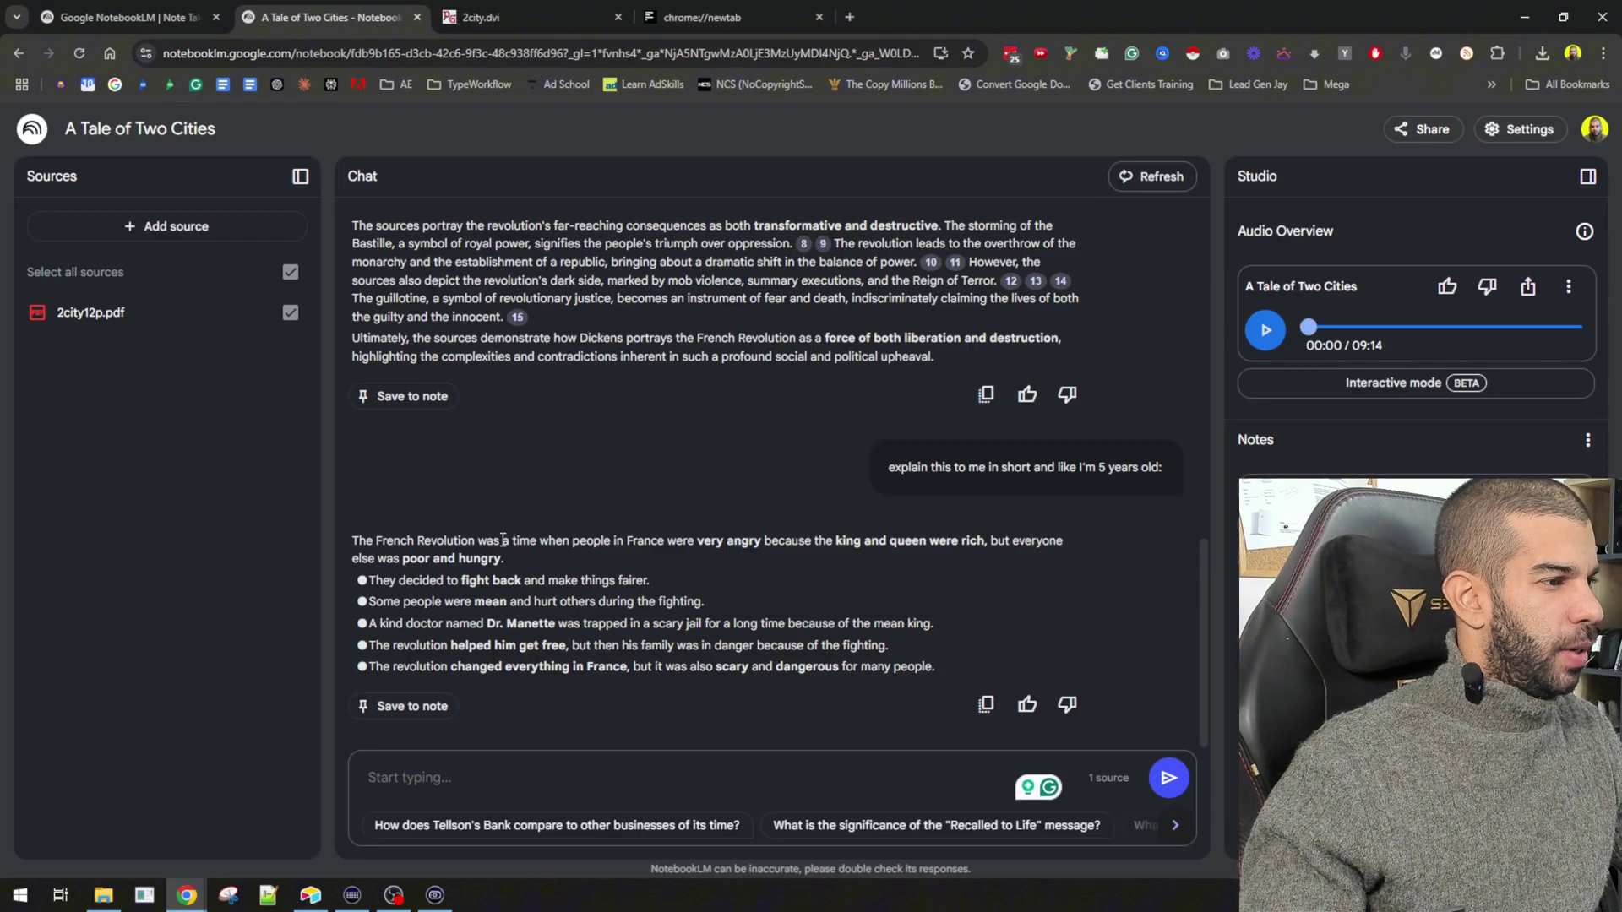
- Ask the follow-up 'what about They decided to fight back' and read the reply
scroll(782, 559, up, 10)
scroll(785, 610, down, 10)
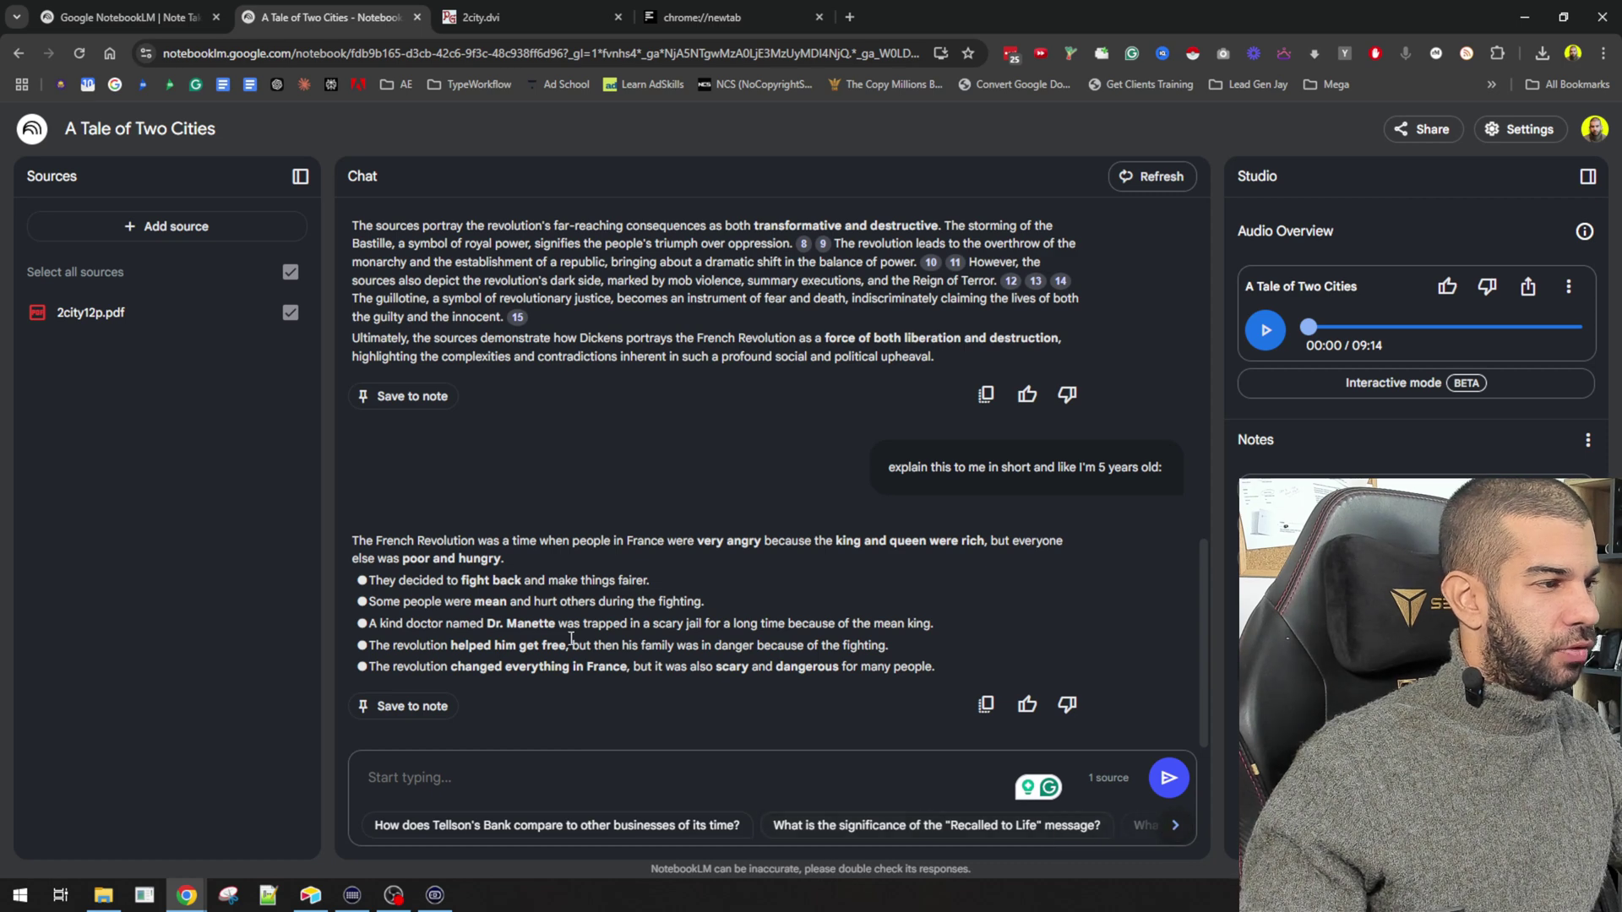
triple_click(441, 582)
key(ctrl+c)
click(483, 766)
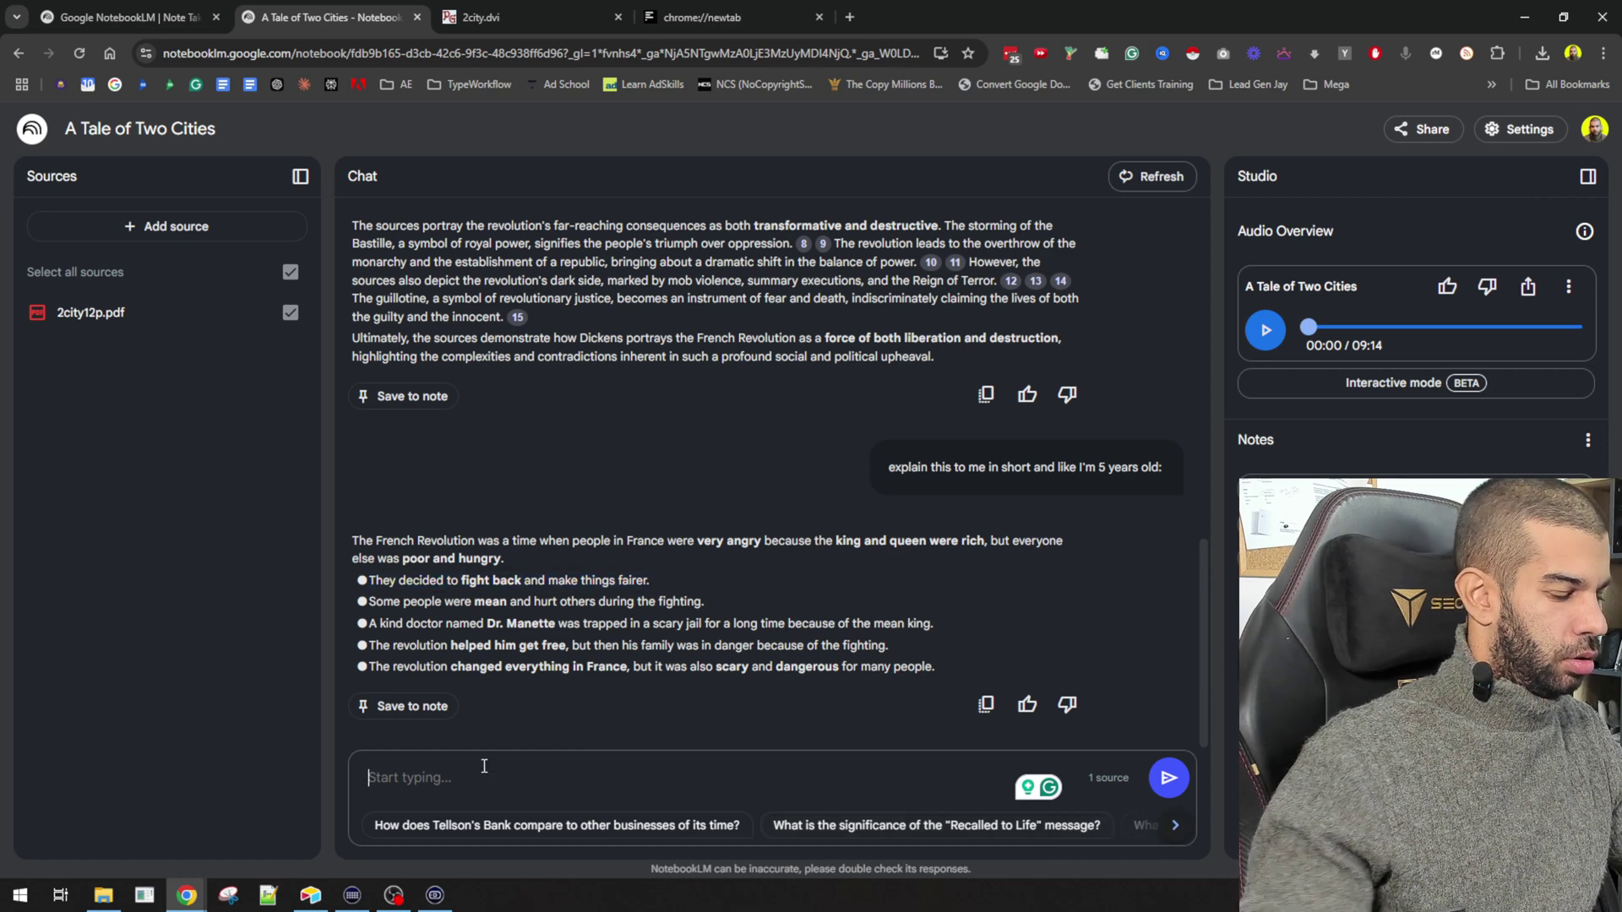
text(what about)
key(ctrl+v)
key(Return)
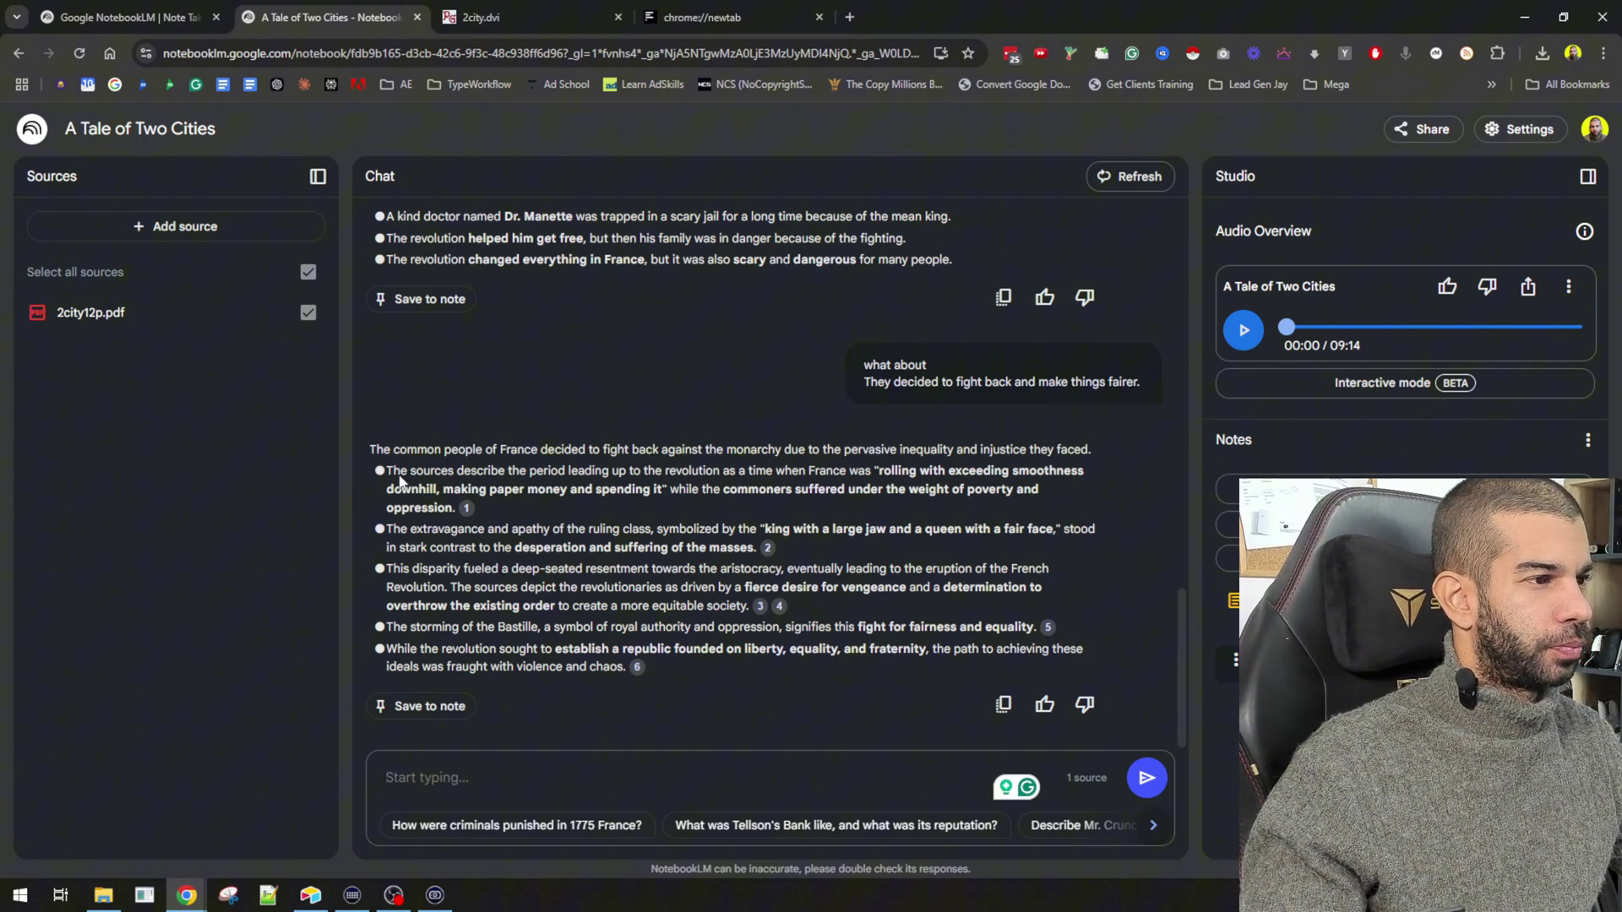
drag(413, 446, 1027, 454)
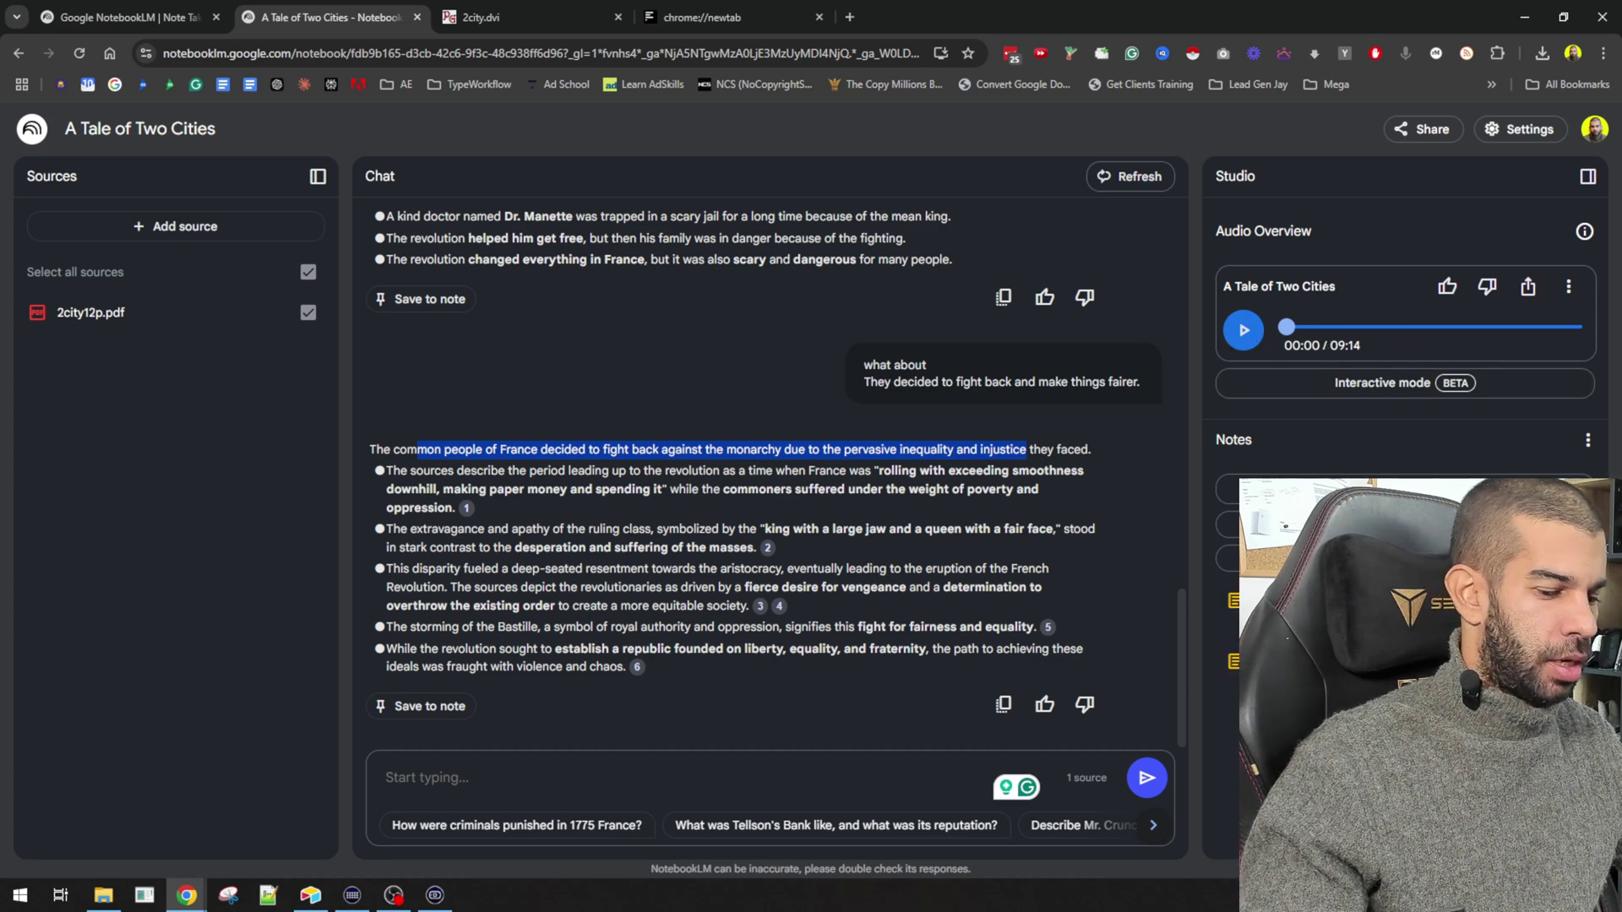
key(alt+Tab)
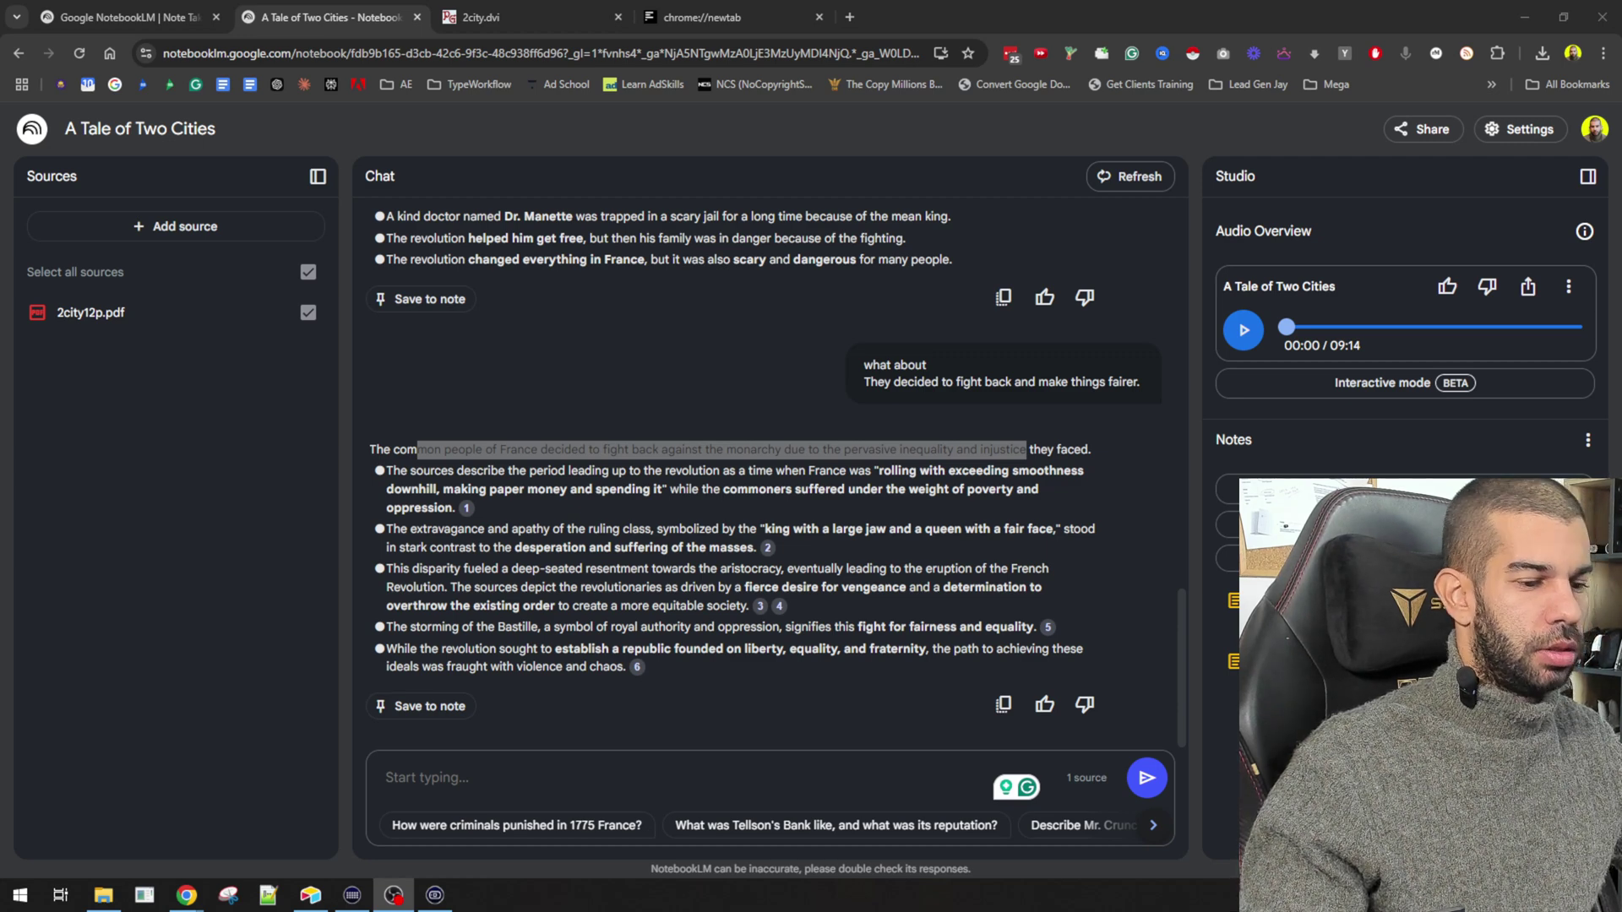
- Play the 09:14 Audio Overview, skip ahead, and pause it at 01:42
click(1235, 333)
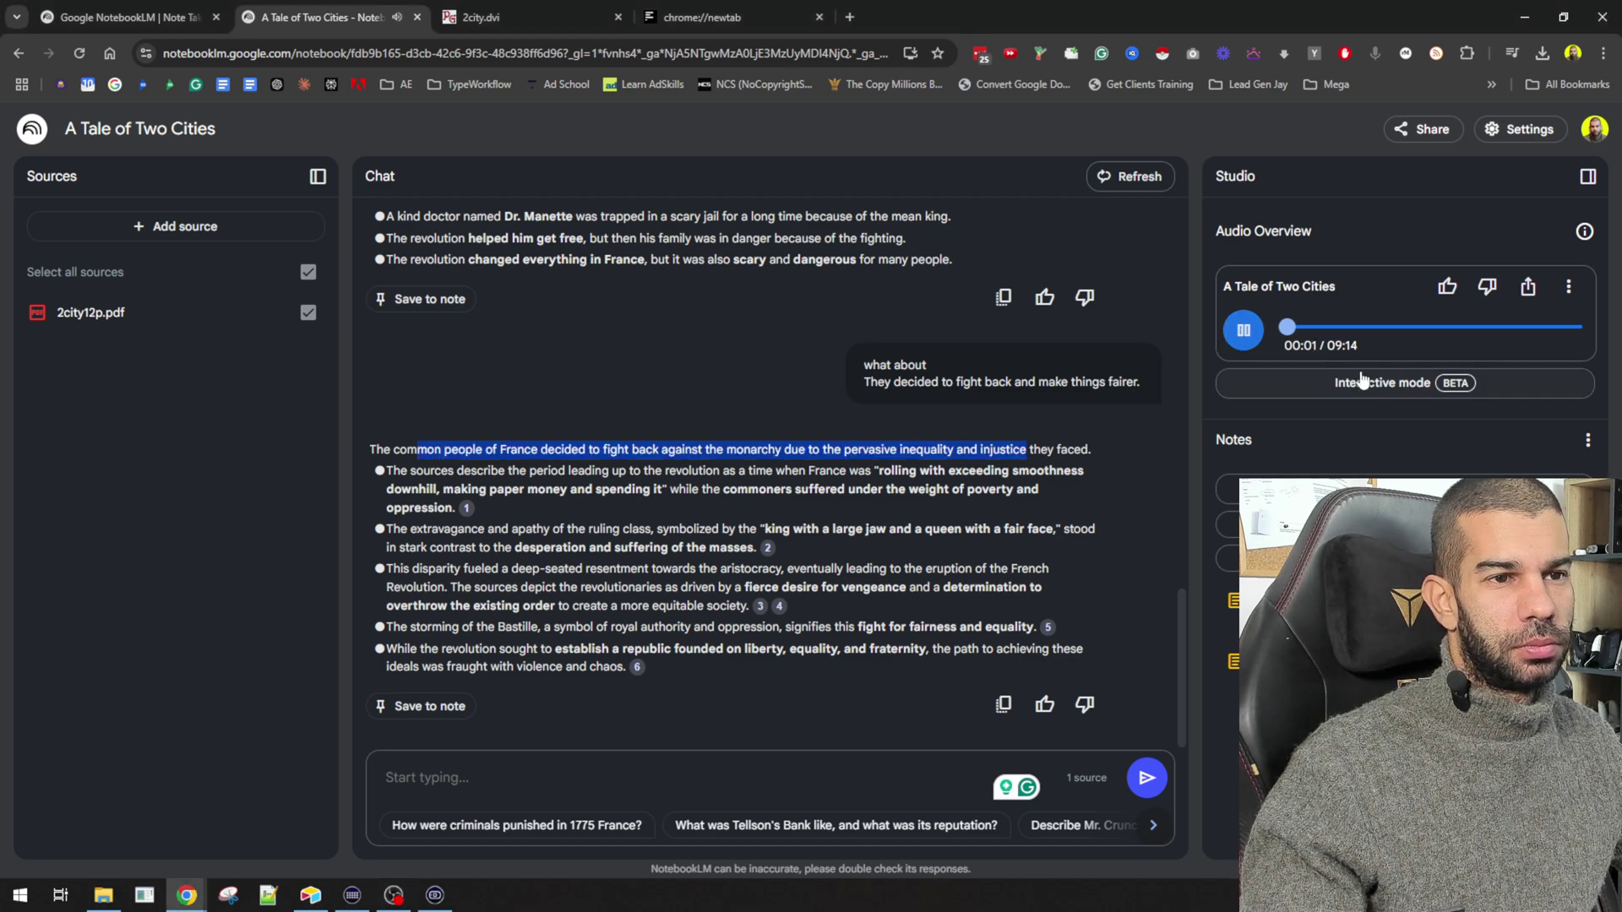
click(1568, 288)
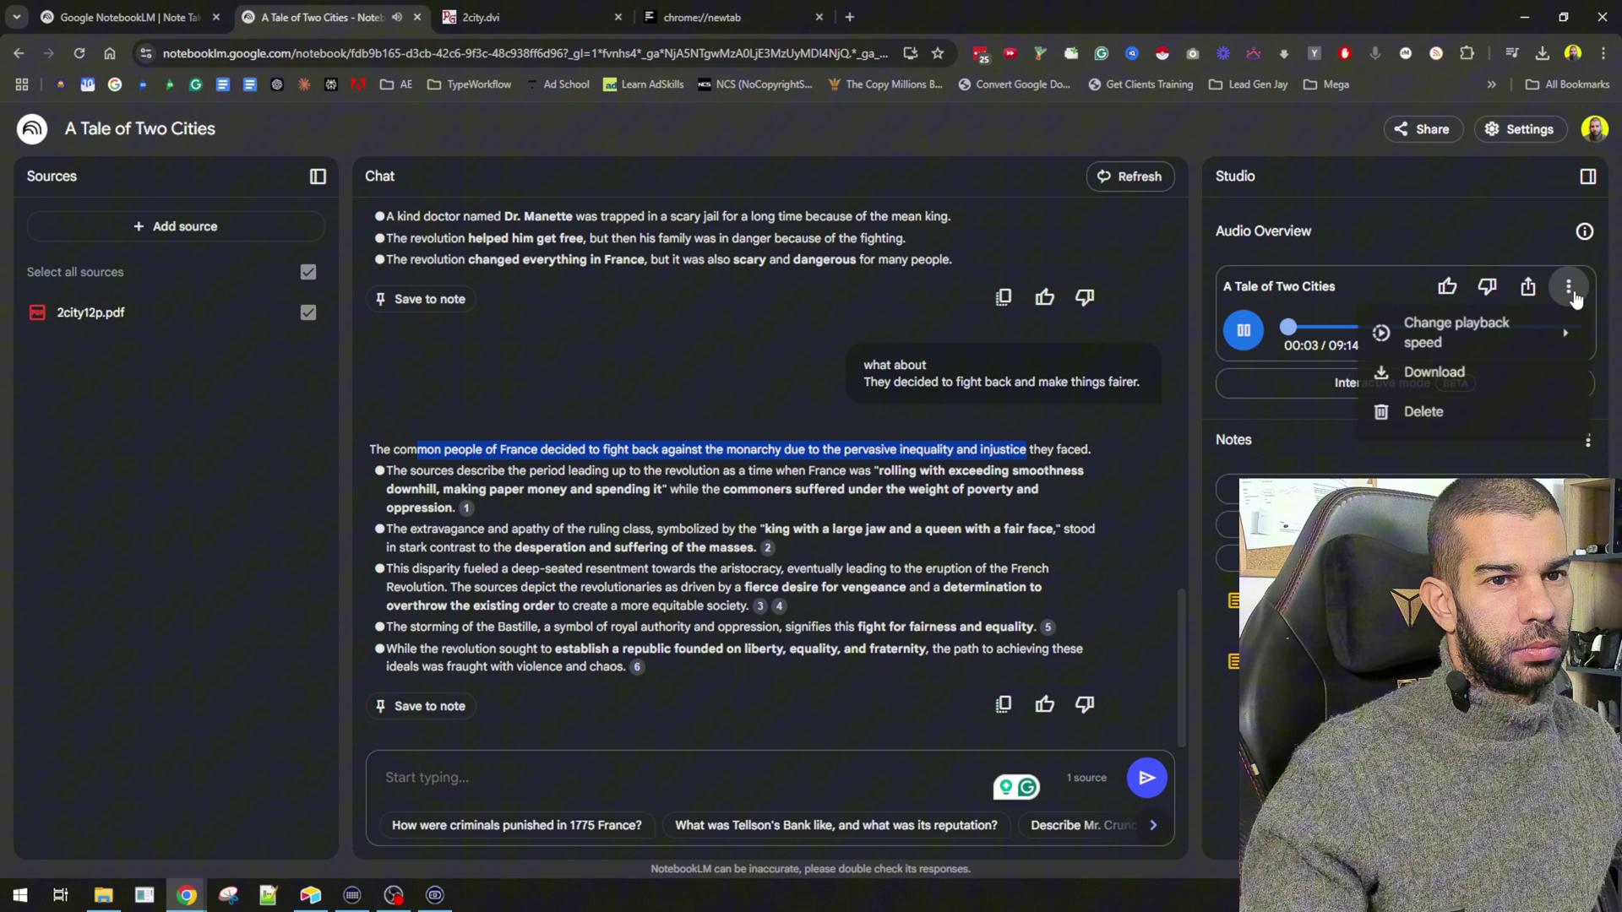
click(1571, 291)
drag(1292, 329, 1334, 332)
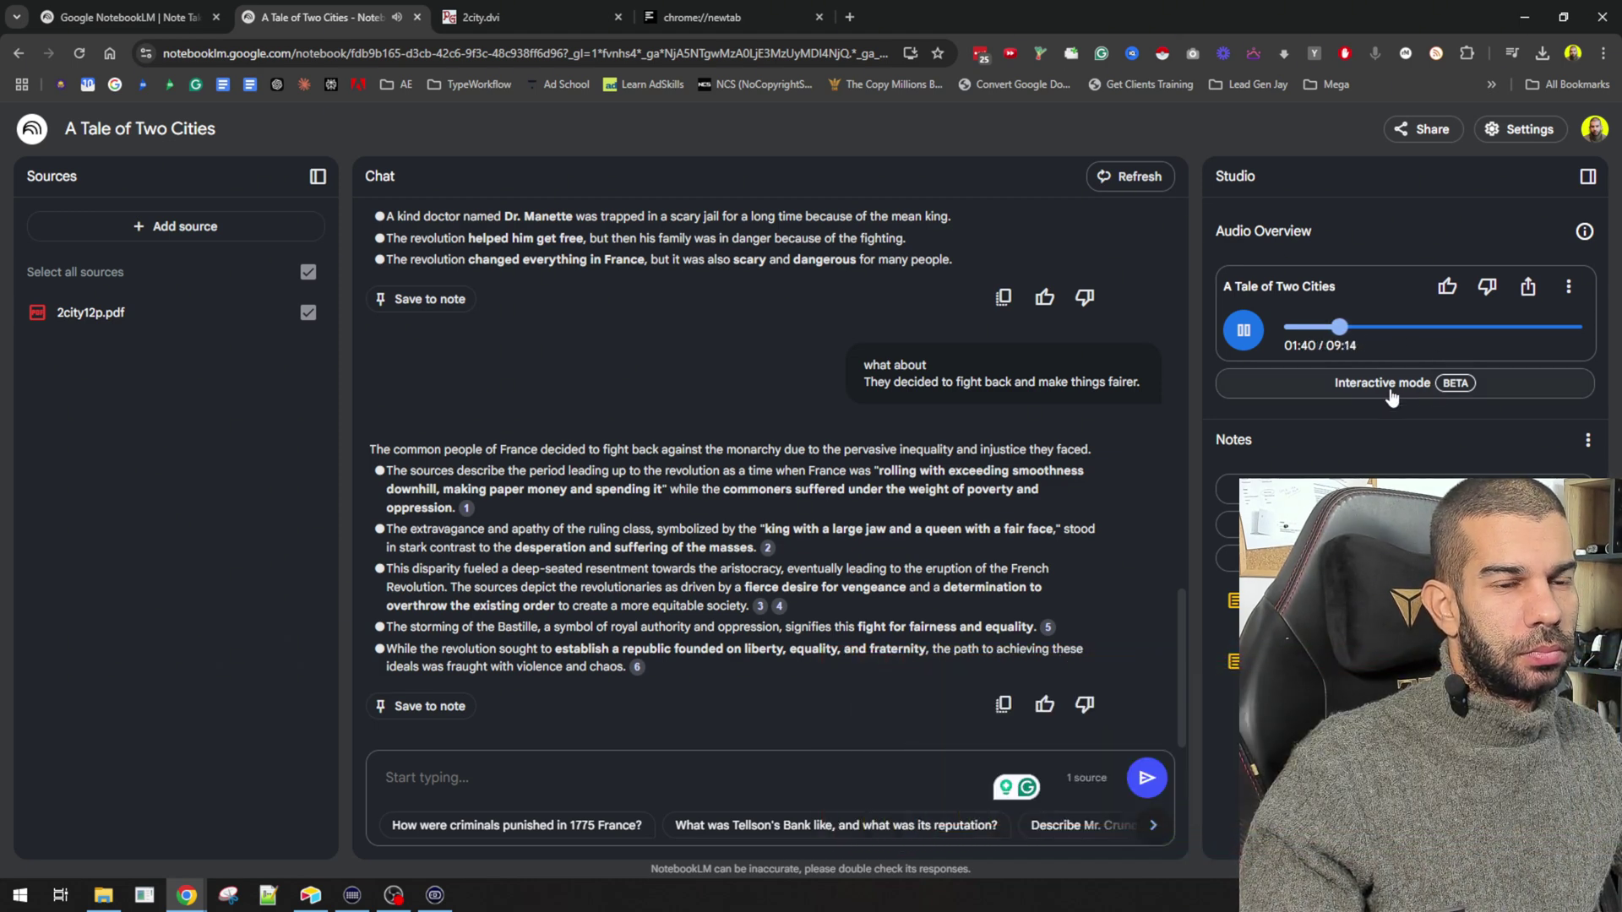
click(1242, 333)
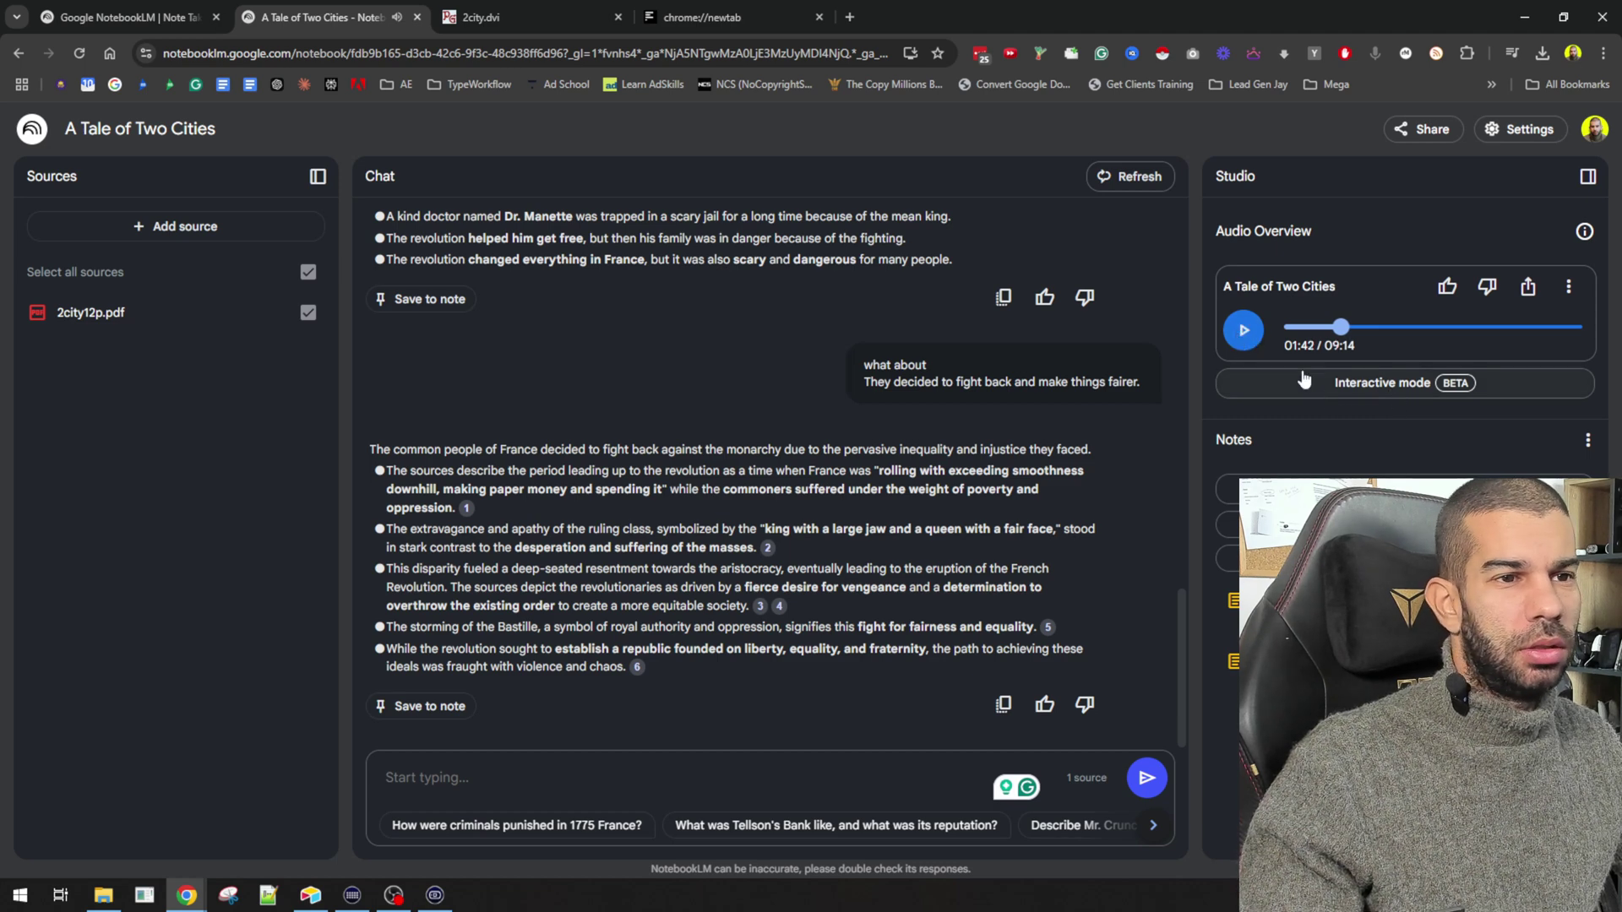
- Switch the Audio Overview to Interactive mode, allowing the microphone this time only
click(1361, 383)
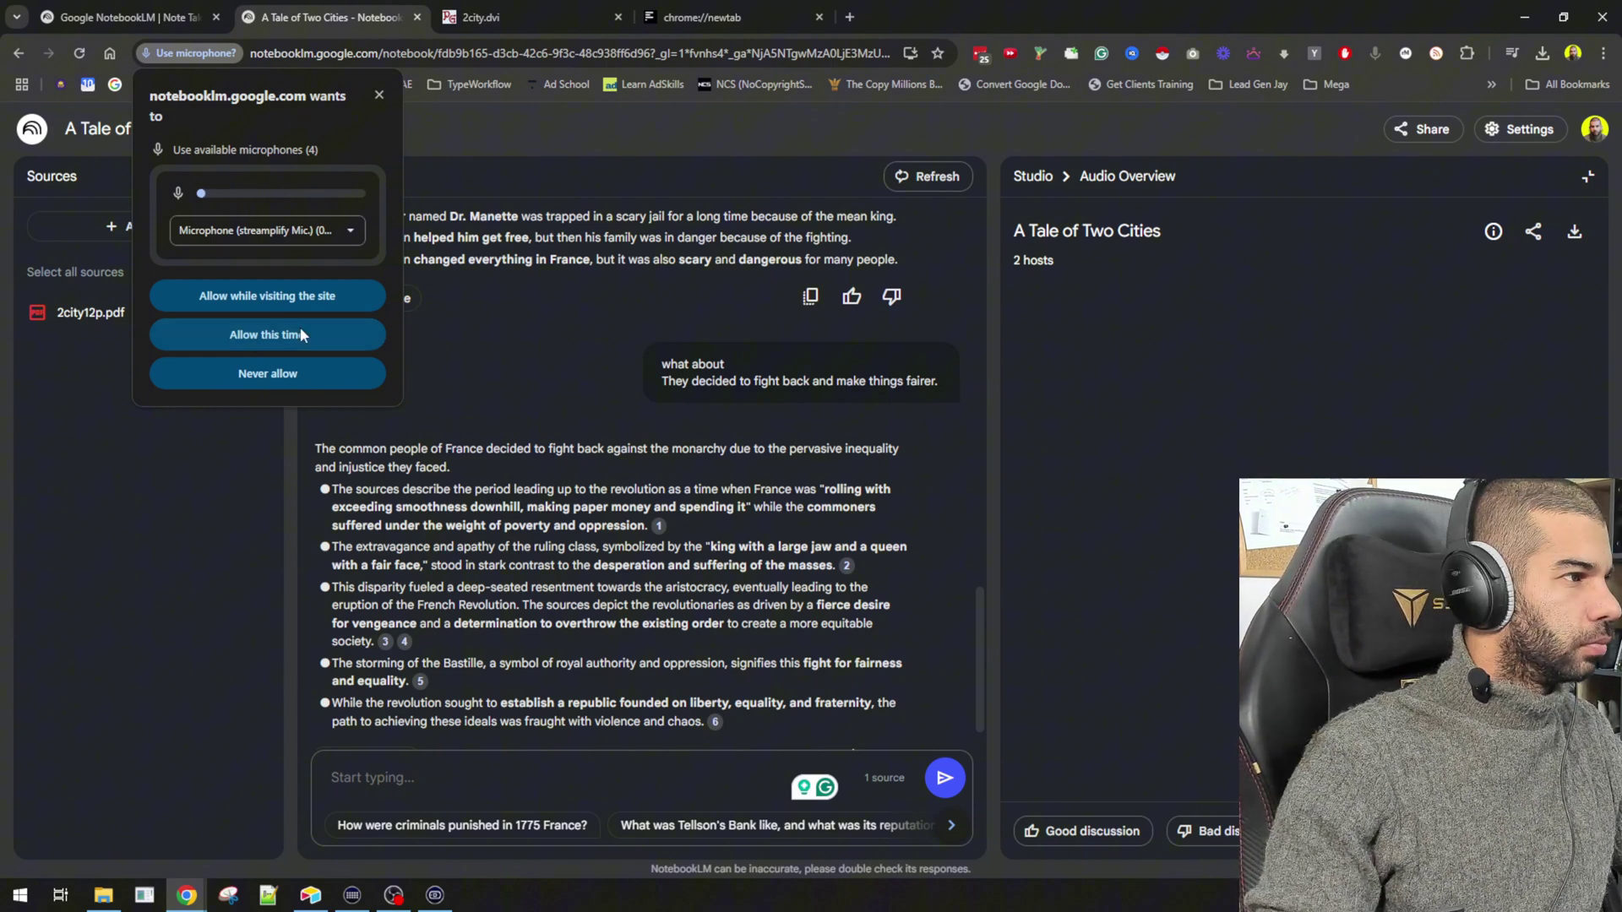
click(269, 341)
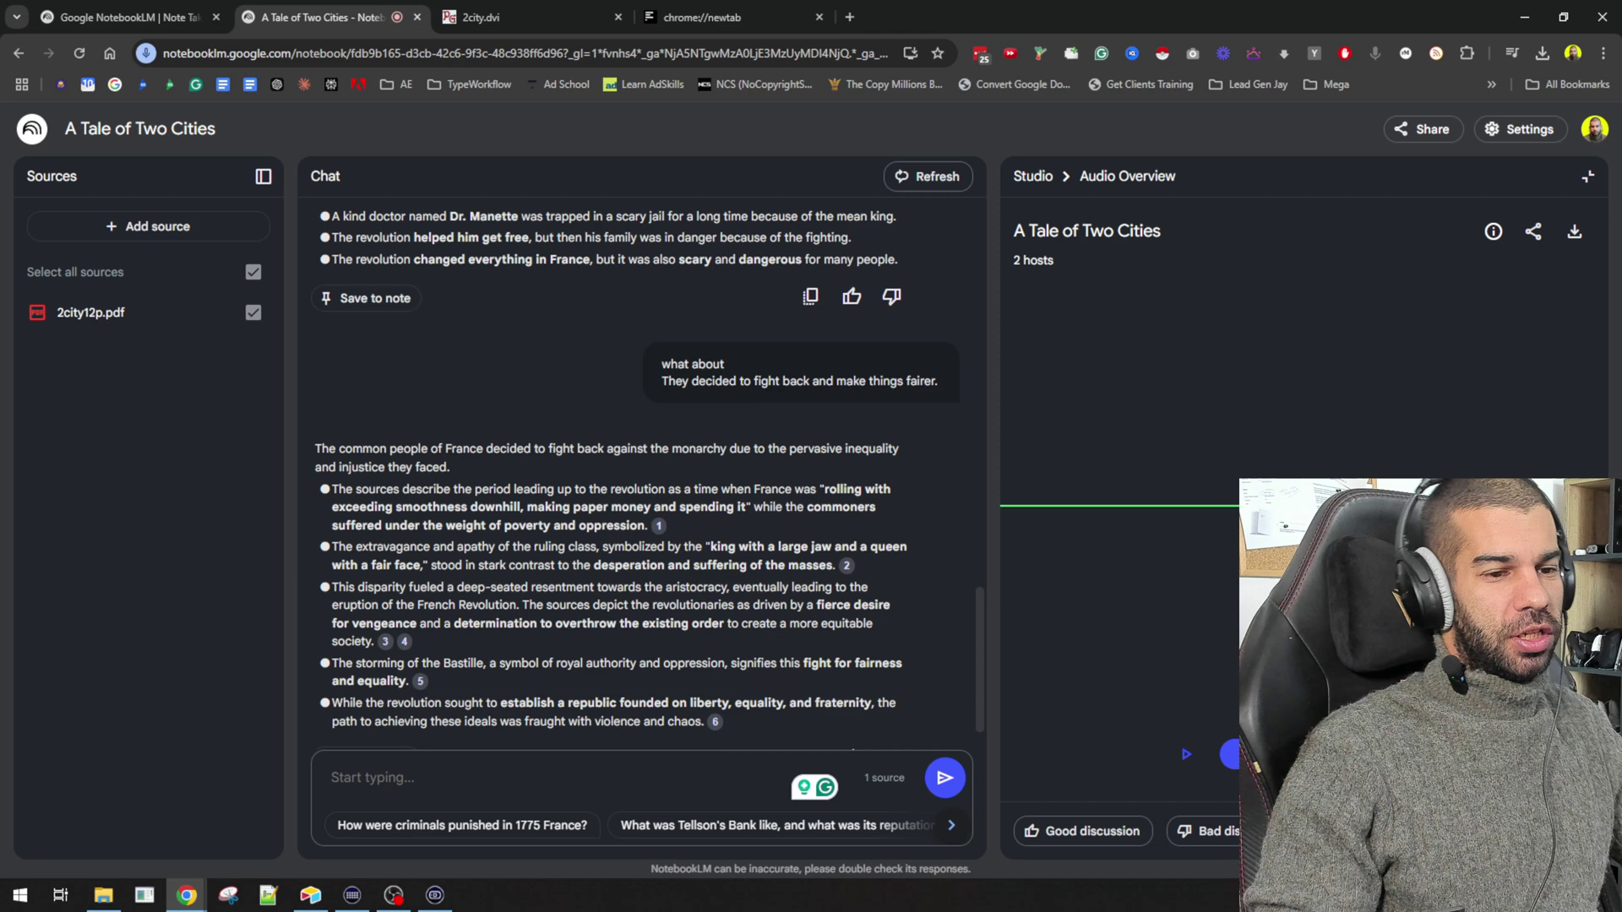
- Play the interactive two-host Audio Overview for a while, then pause it
click(1186, 754)
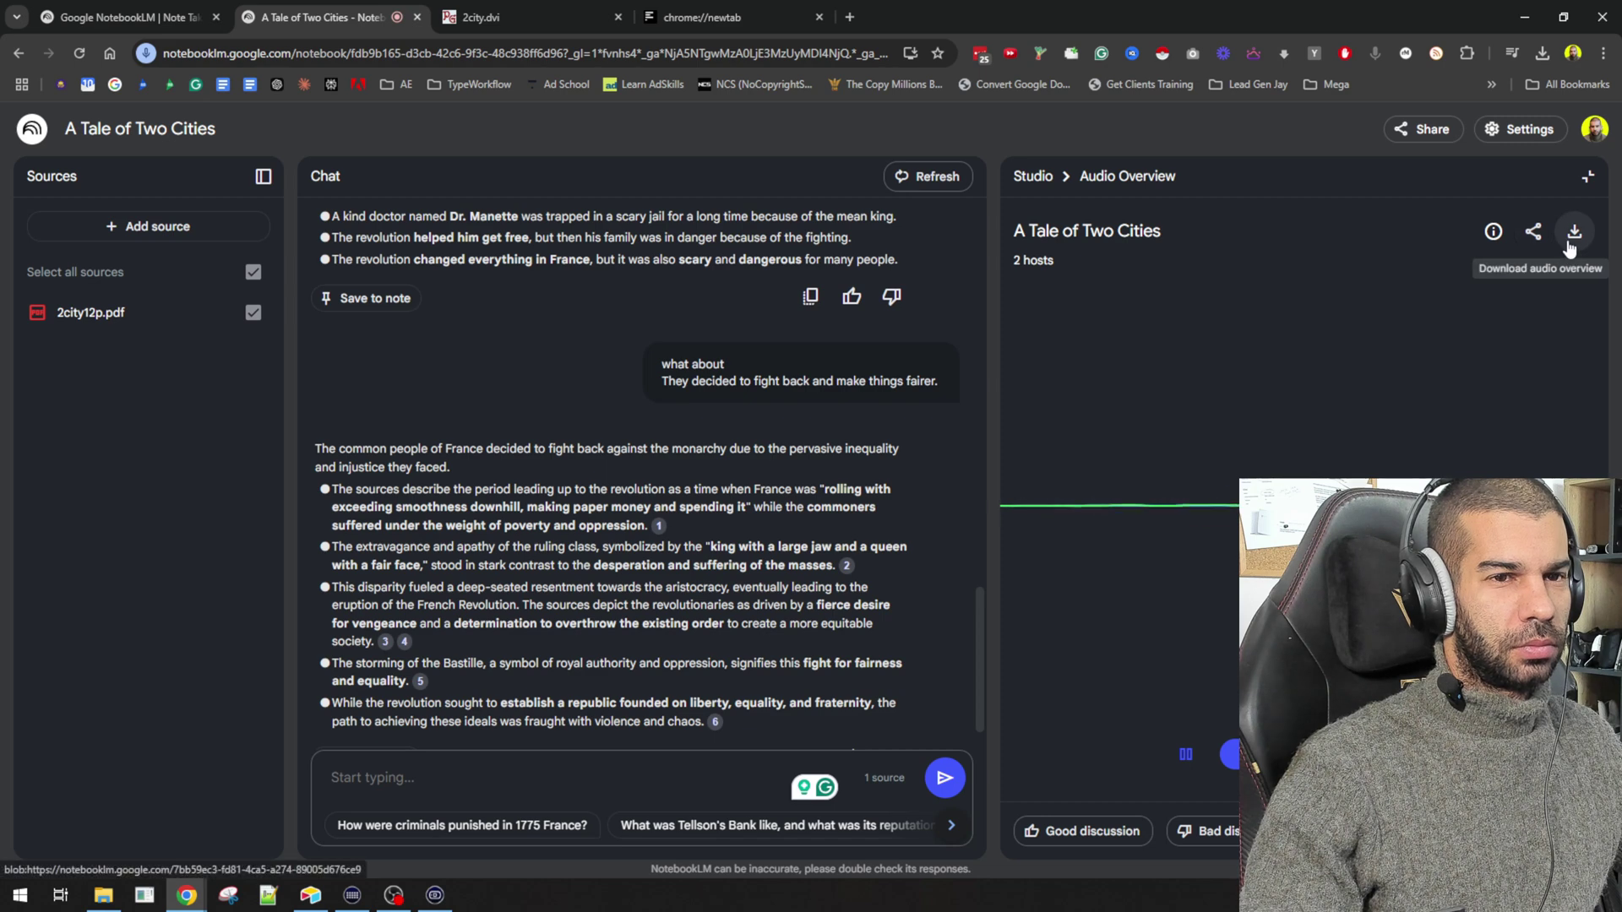
click(1185, 754)
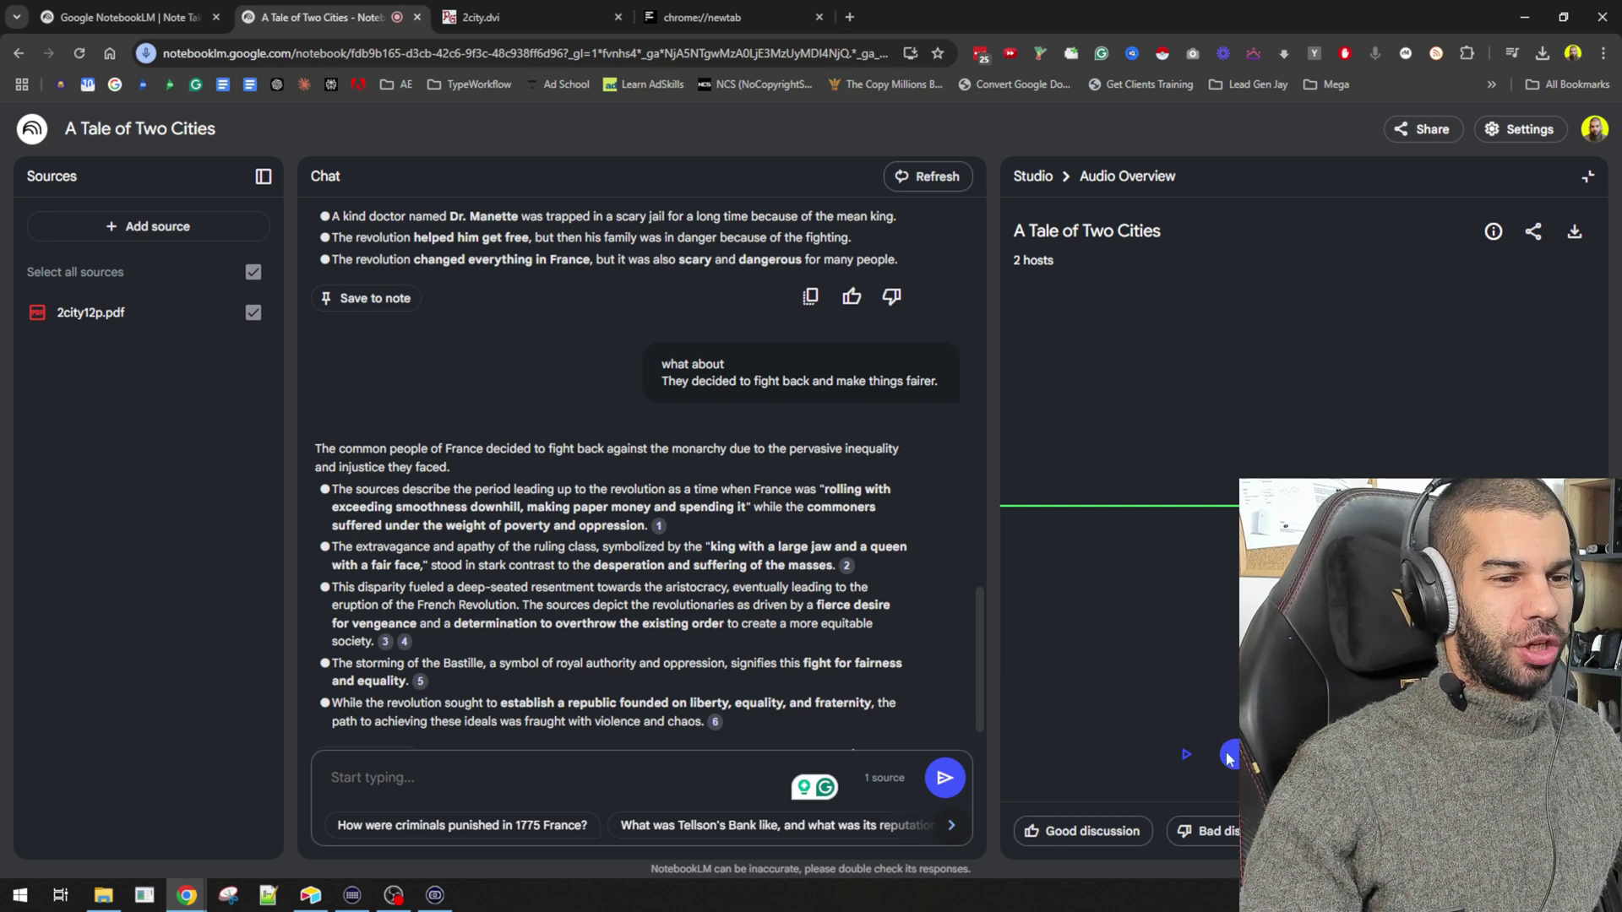
scroll(545, 449, down, 1)
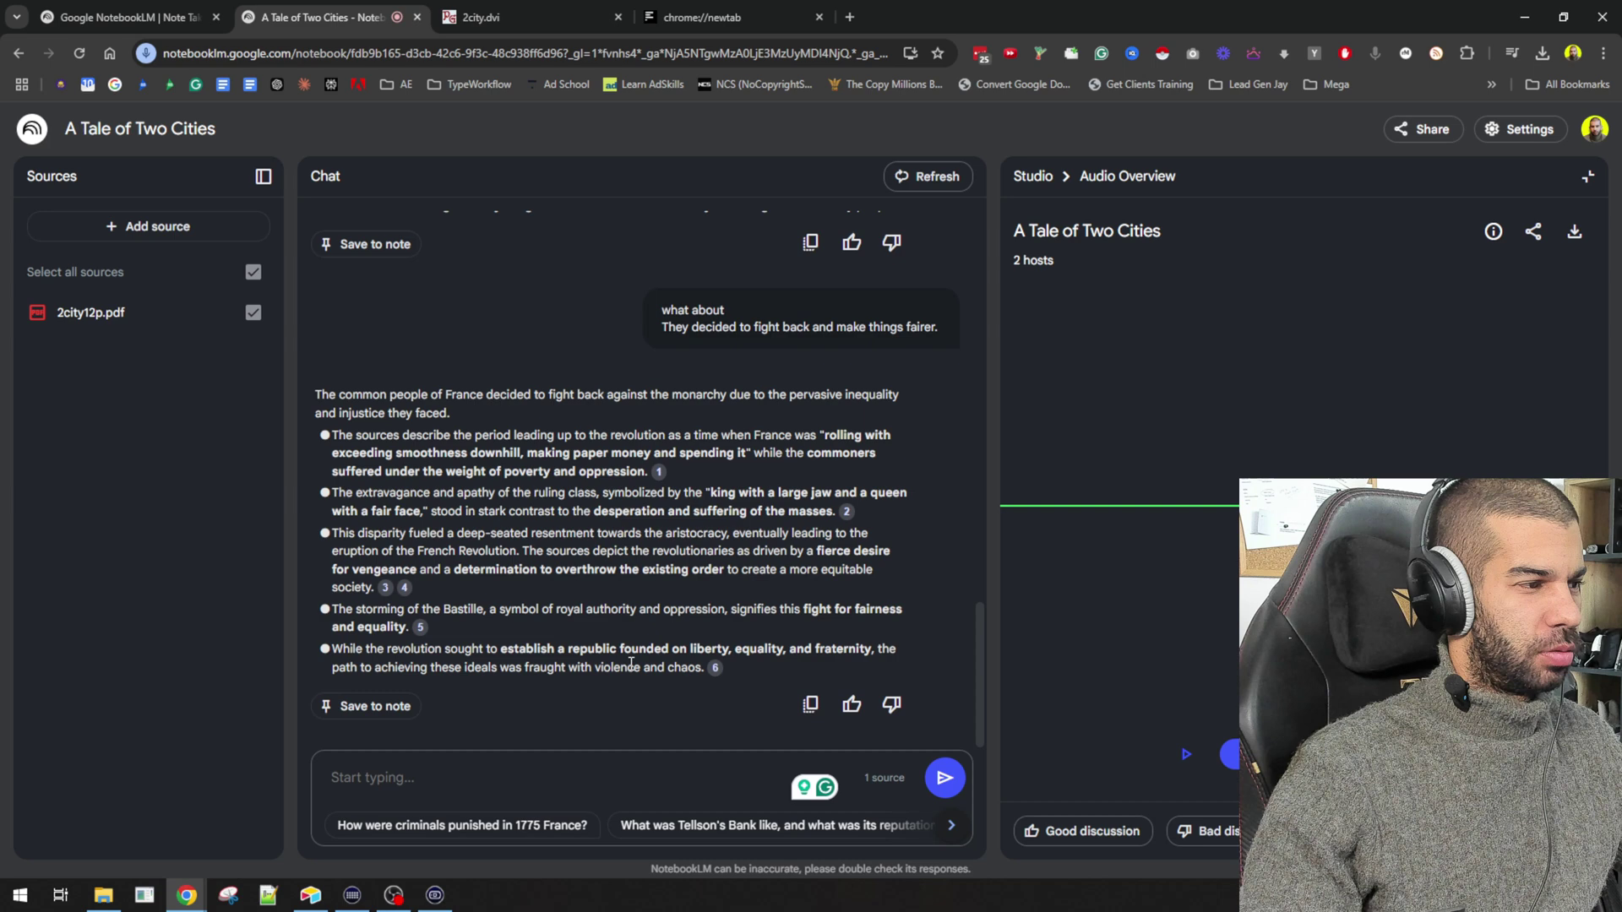
scroll(621, 623, up, 7)
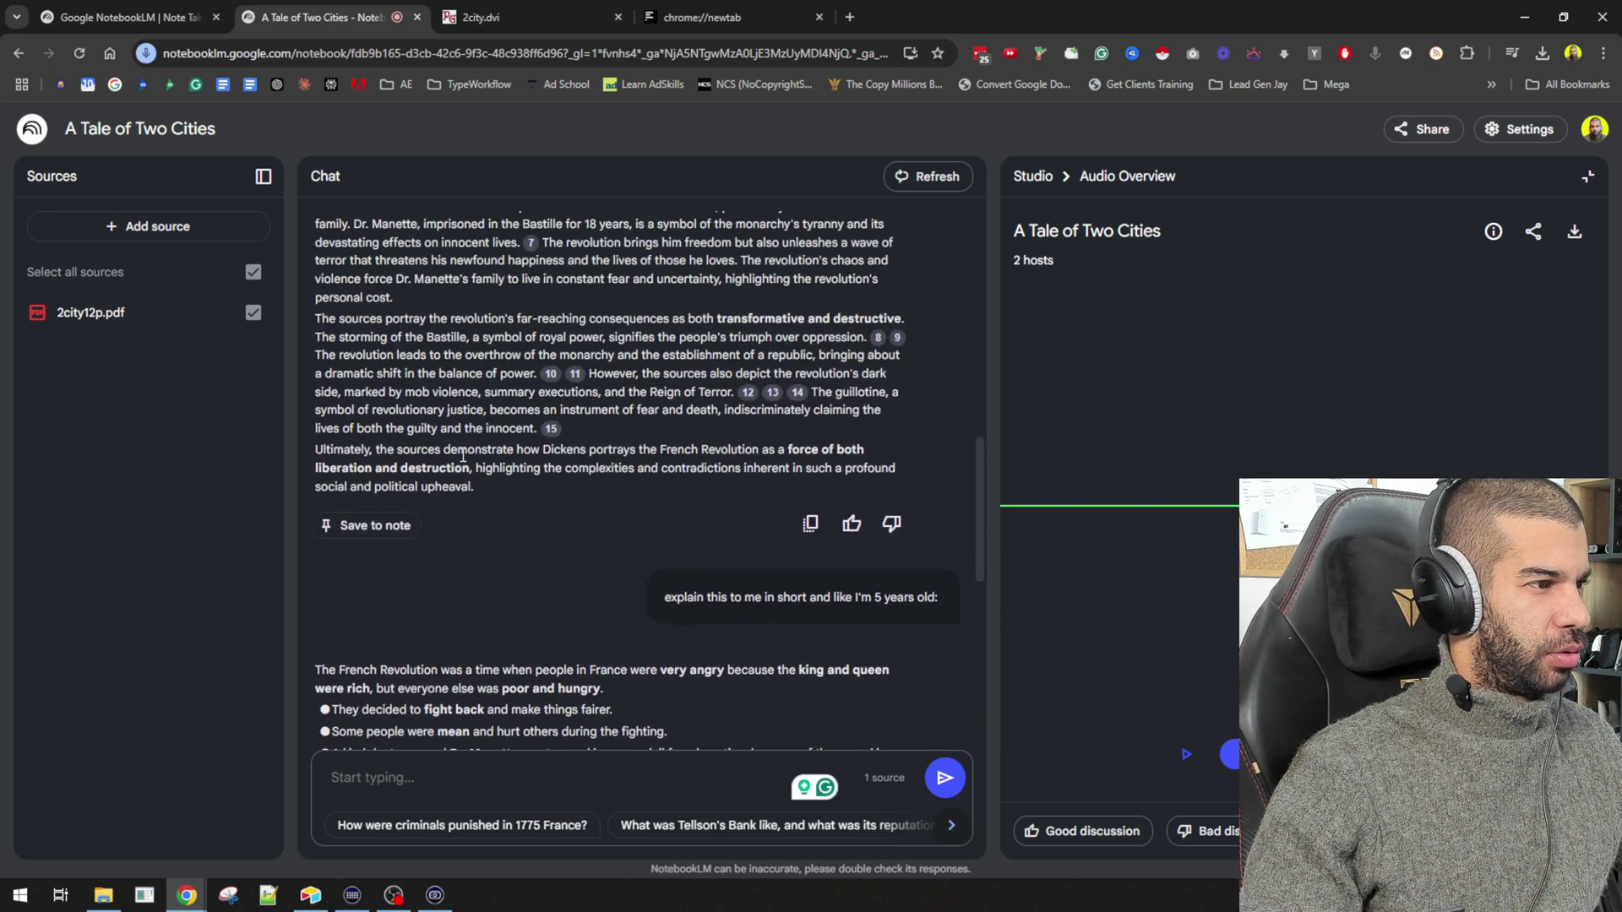
scroll(463, 454, down, 3)
scroll(463, 455, down, 4)
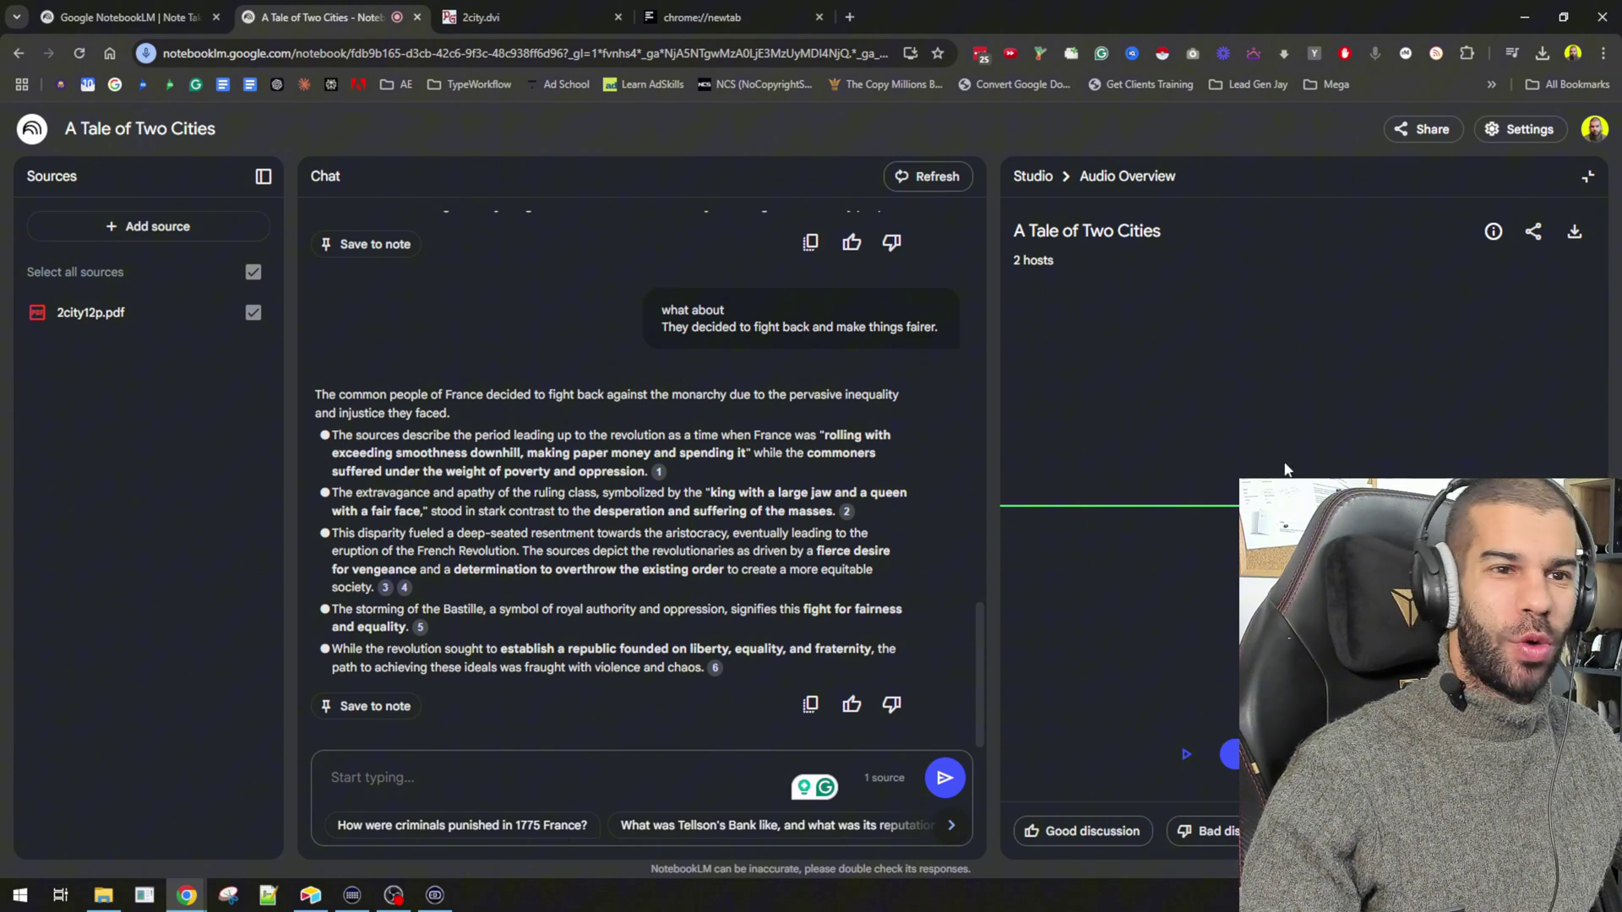
scroll(650, 451, up, 5)
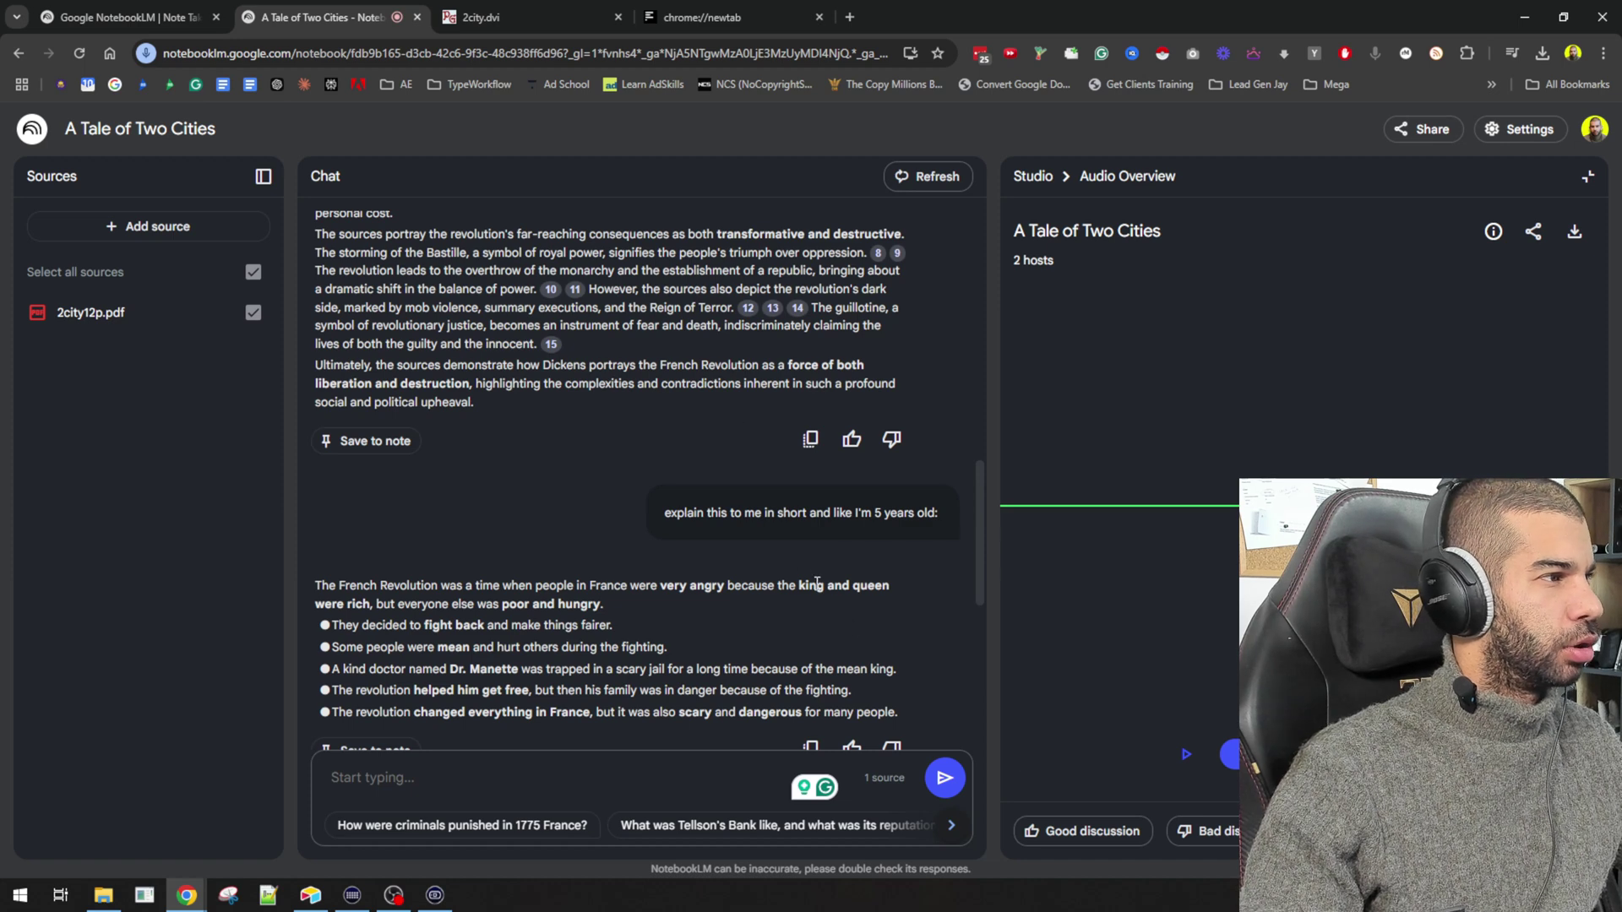
- Search the web for 'i hate a tale of 2 cities' and copy the Reddit thread's address
click(142, 237)
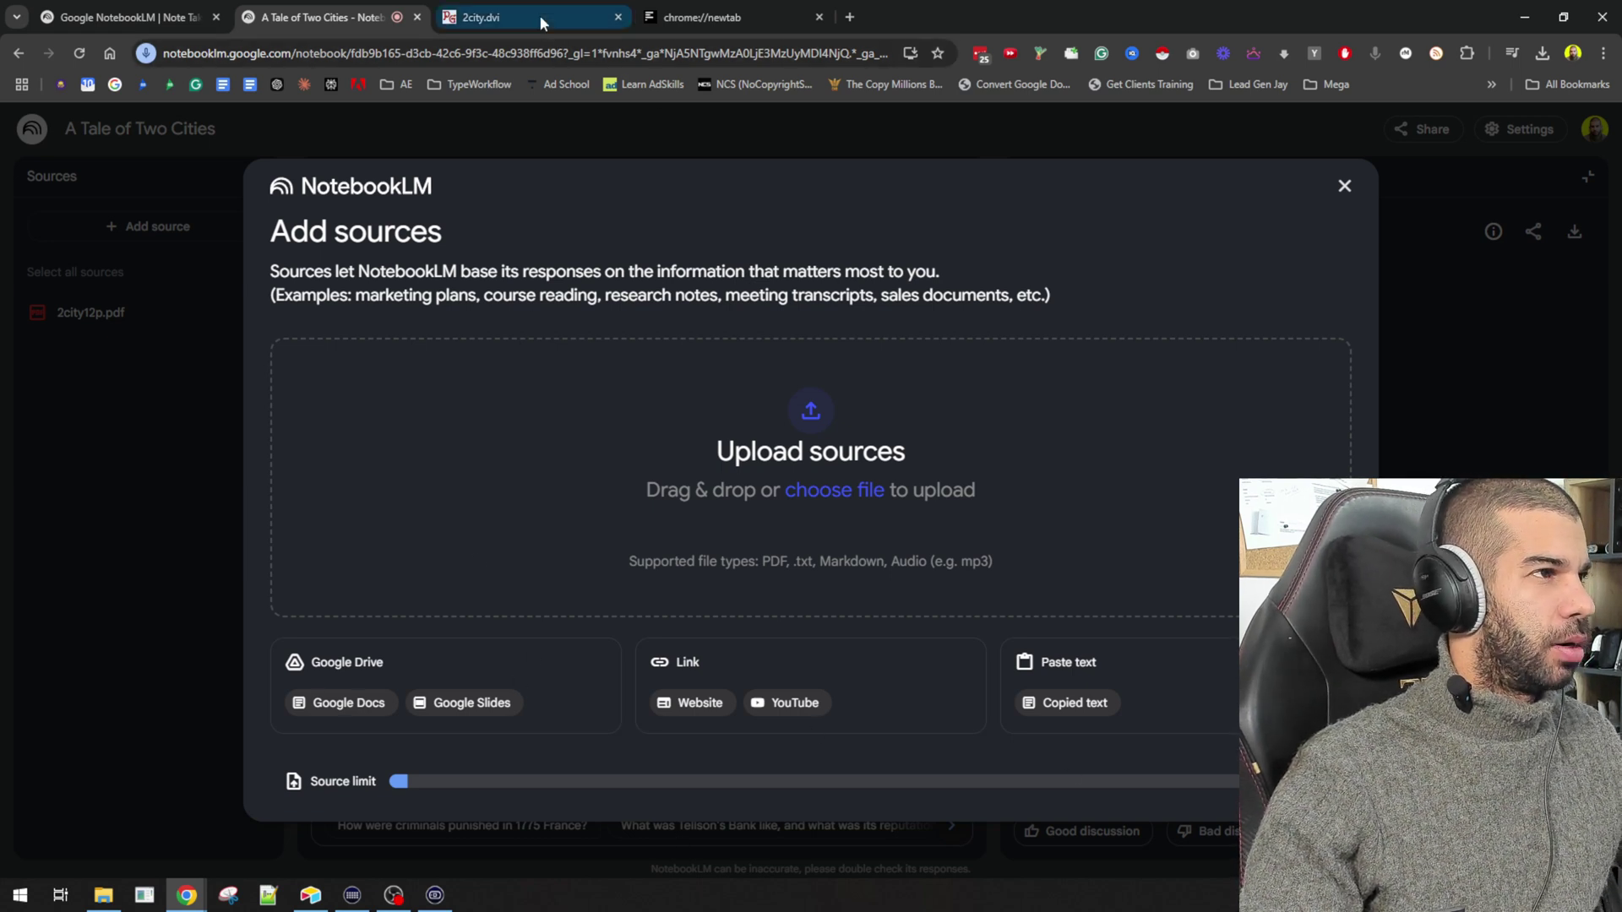
click(850, 17)
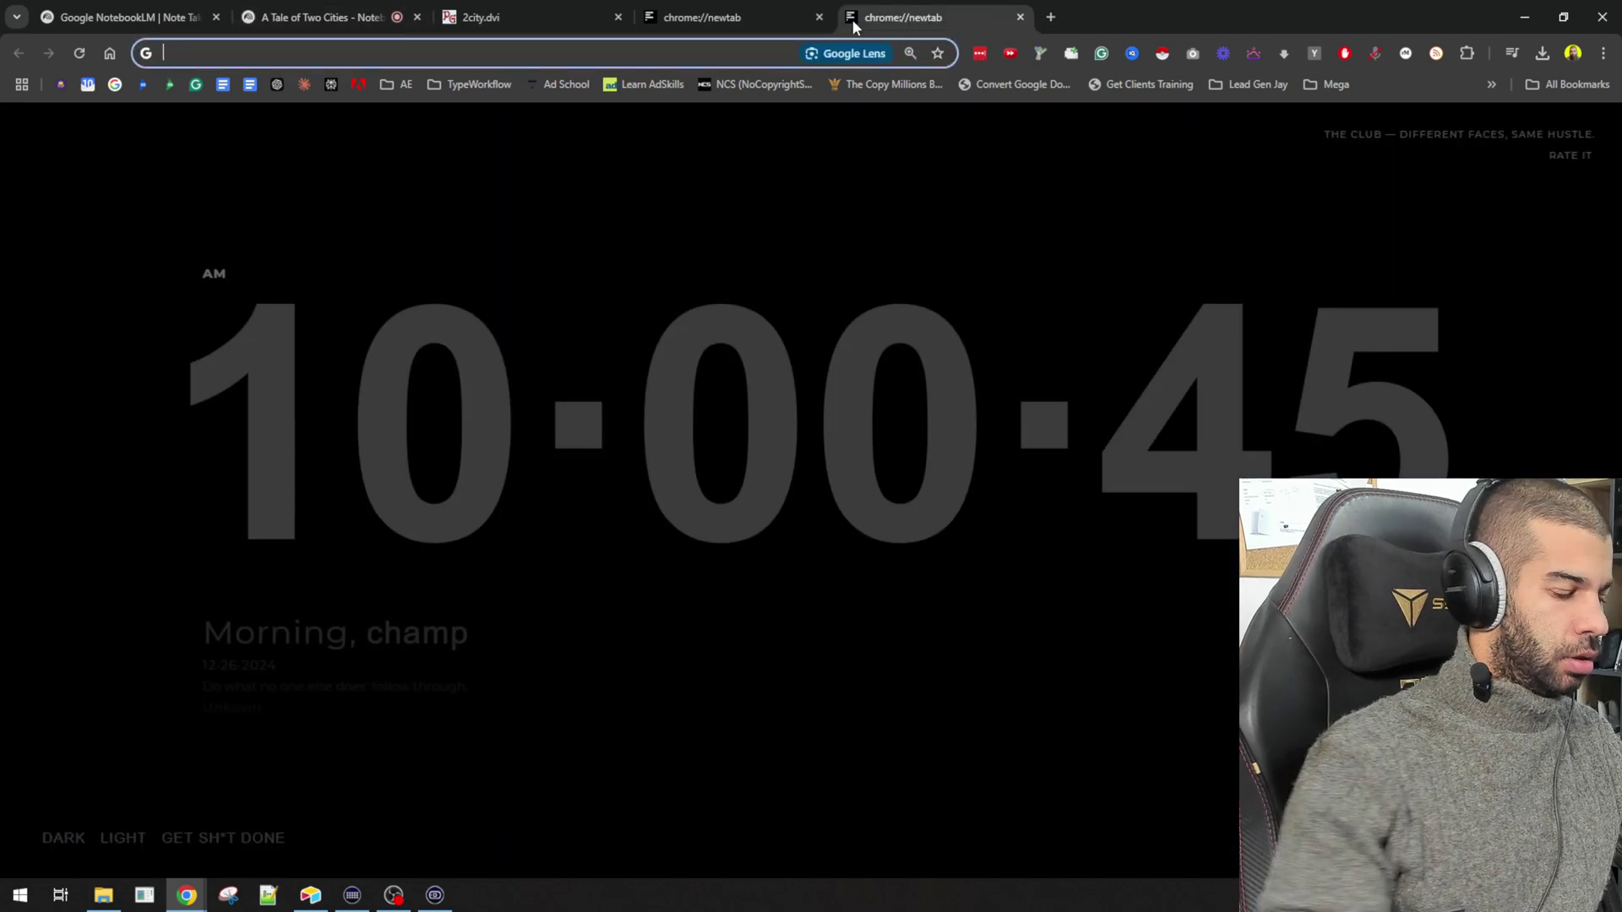
text(i hate)
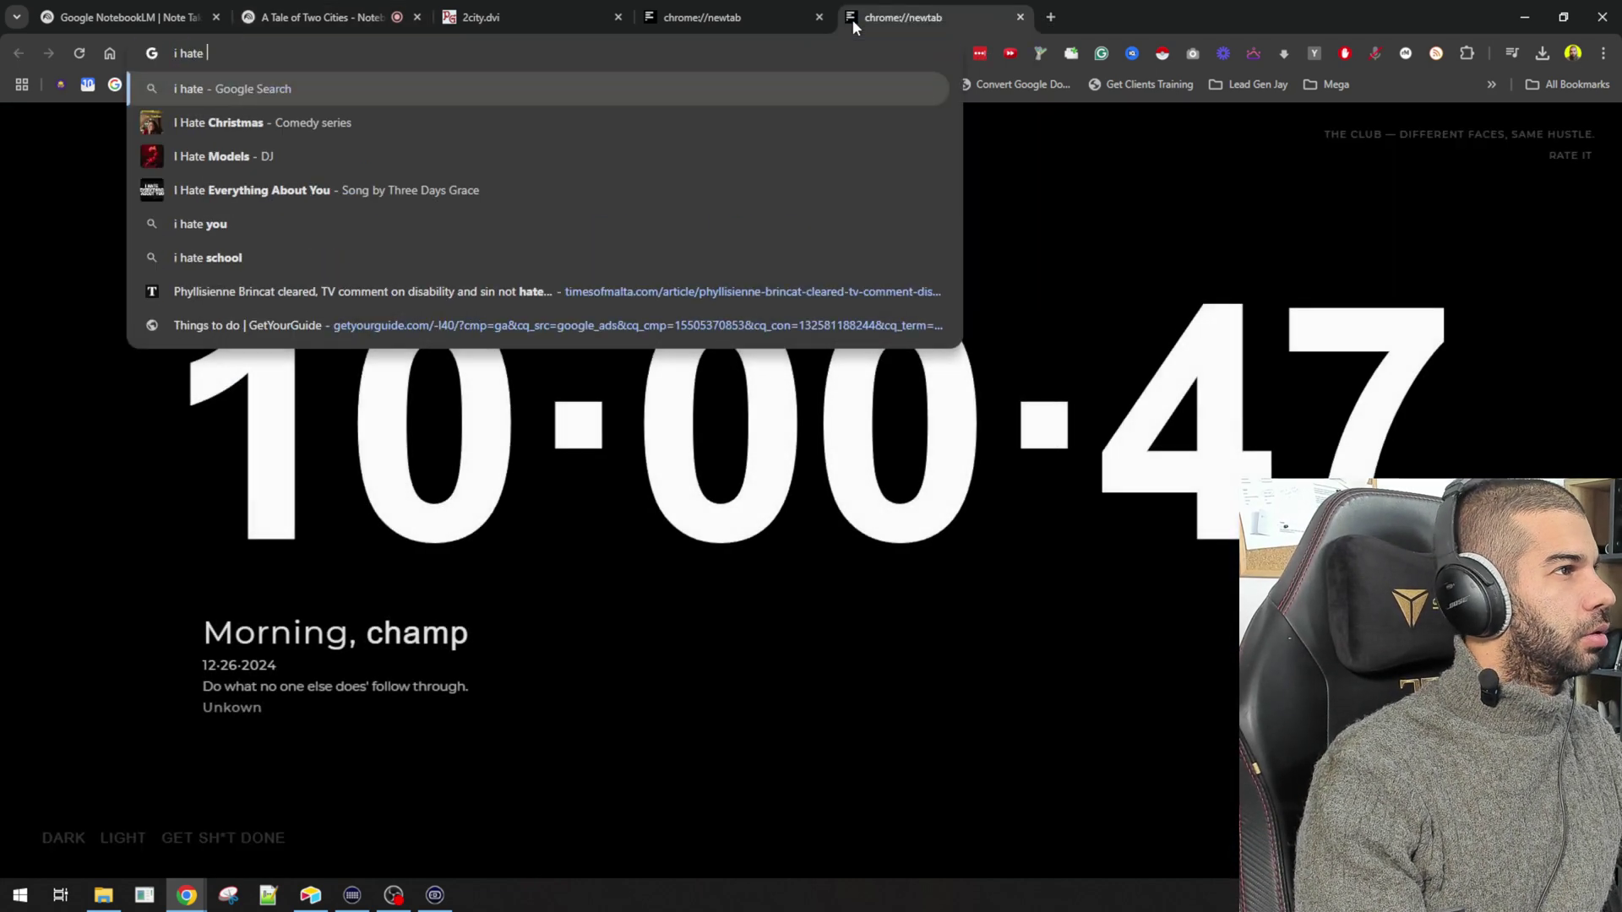
text( a tale of 2 cities)
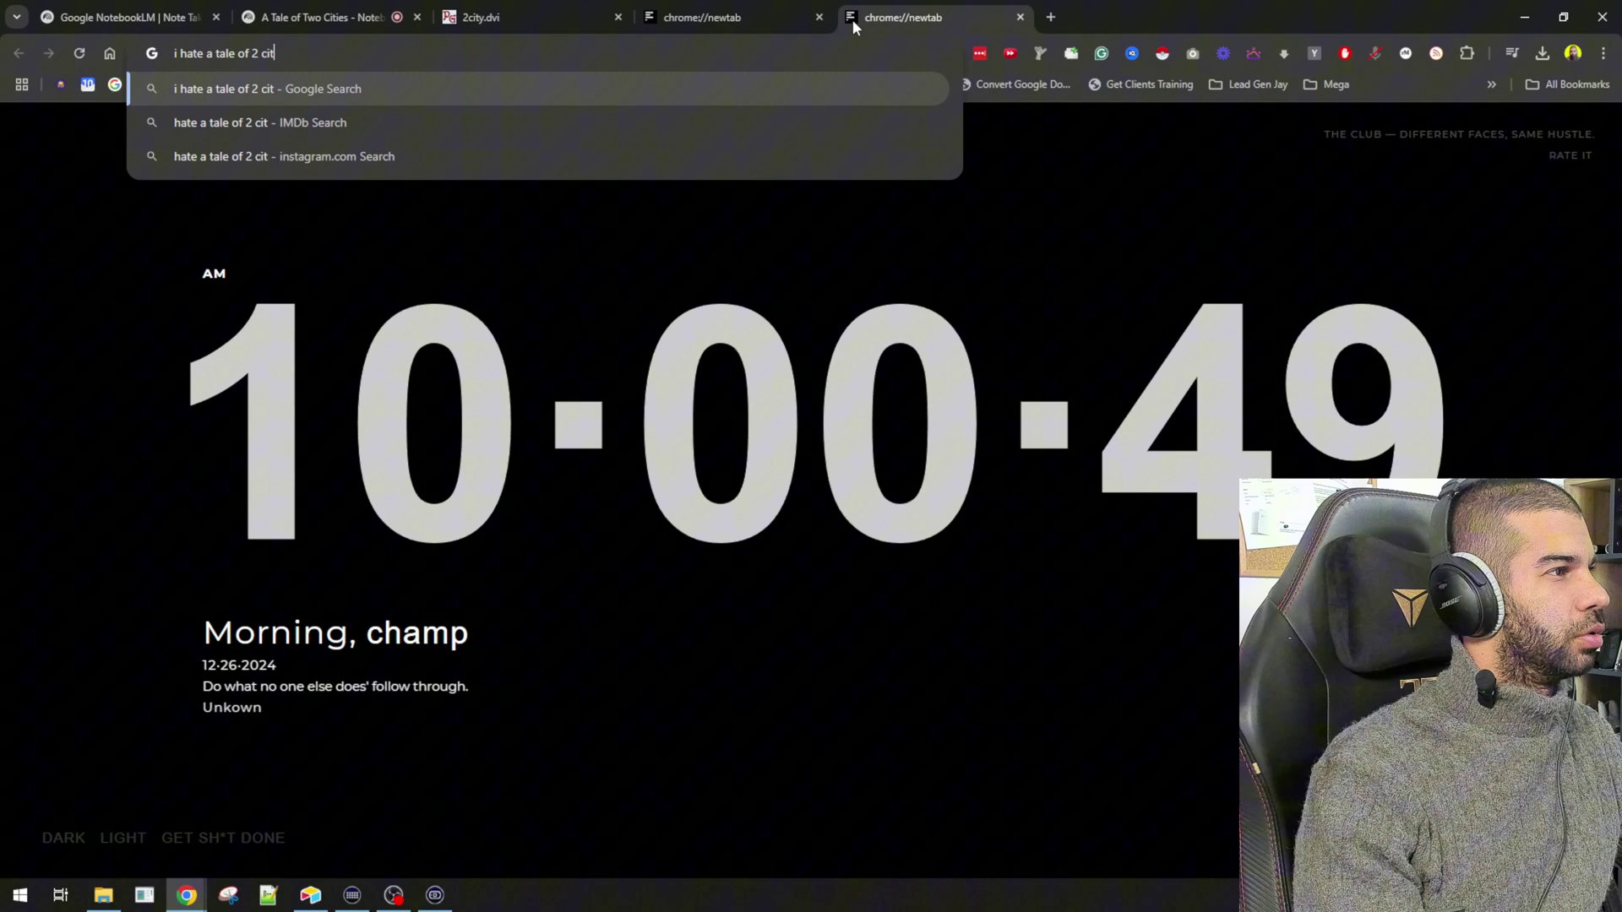
key(Return)
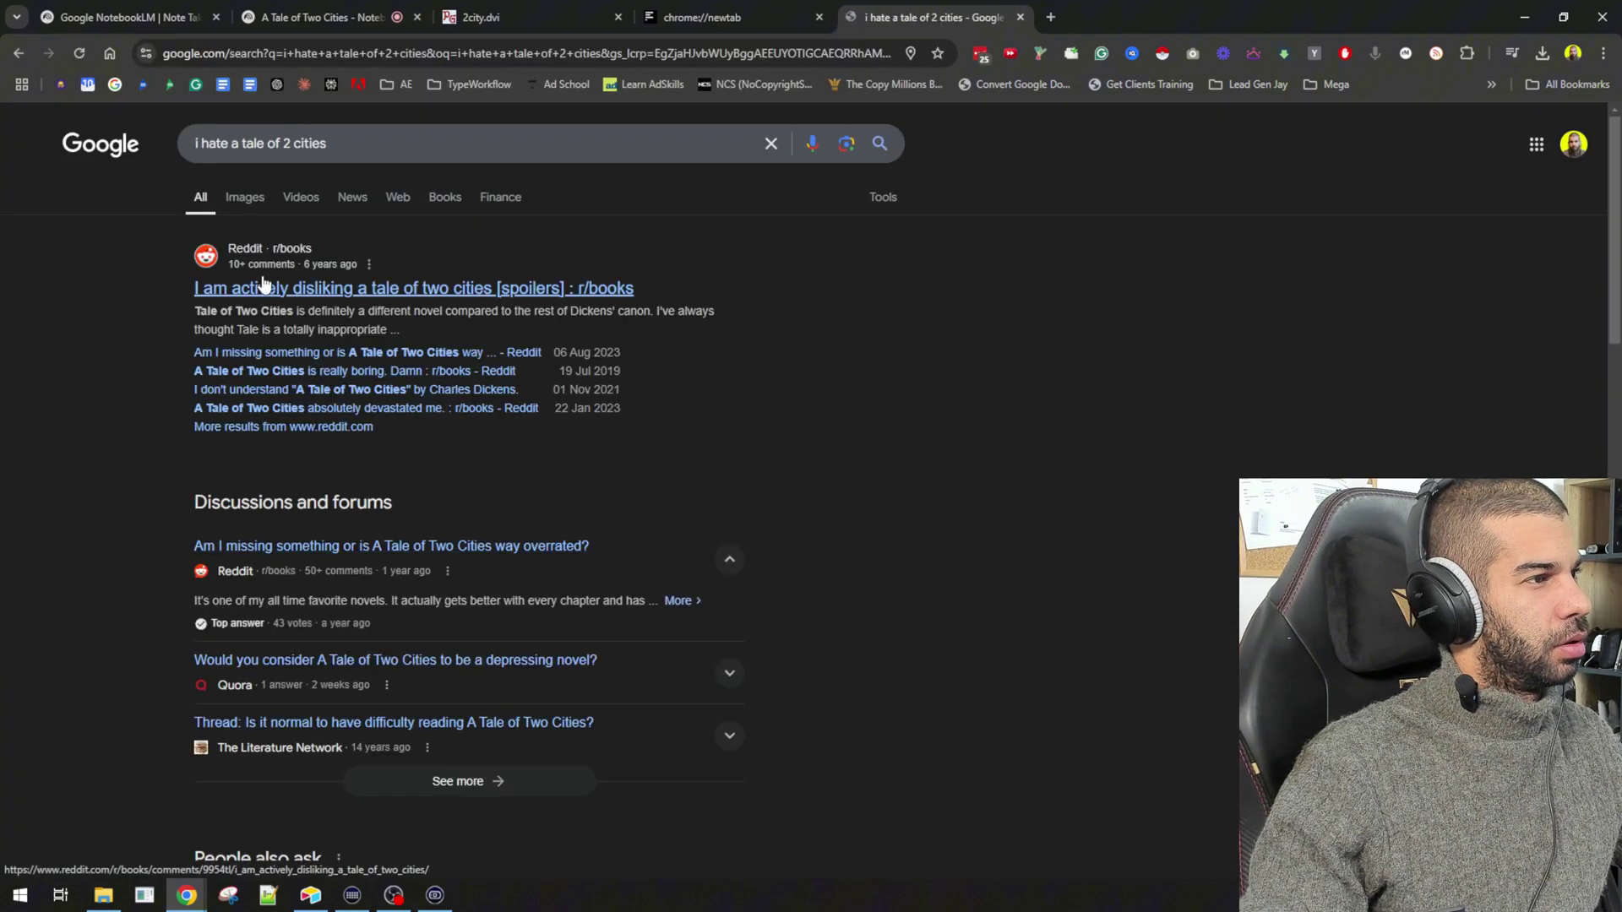
click(263, 288)
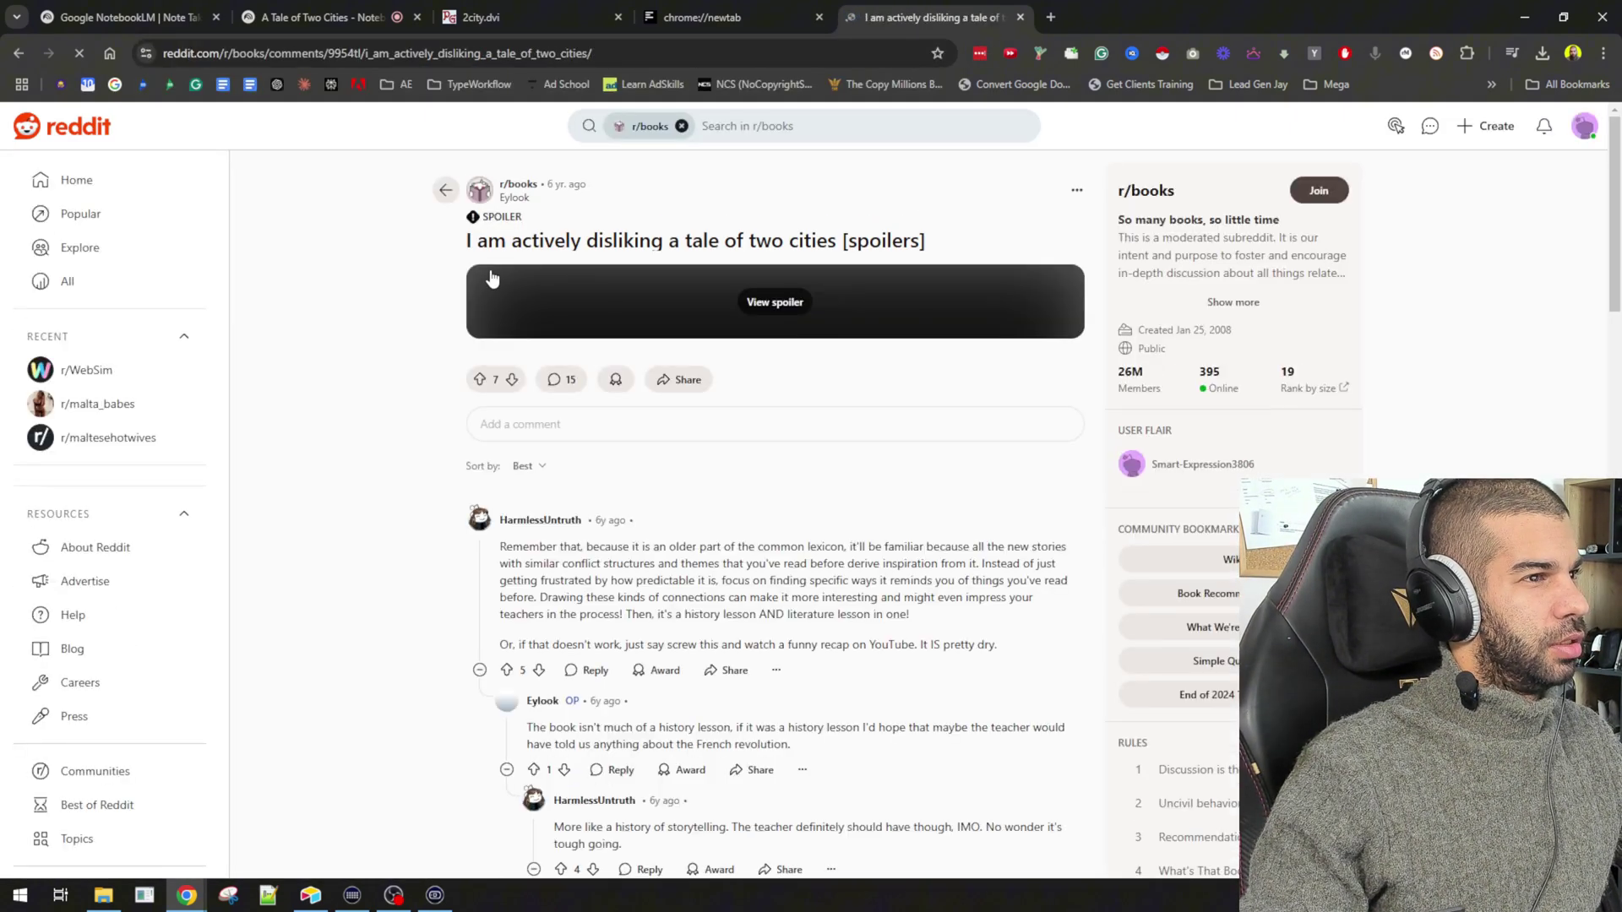
drag(436, 243, 516, 496)
click(431, 56)
key(ctrl+c)
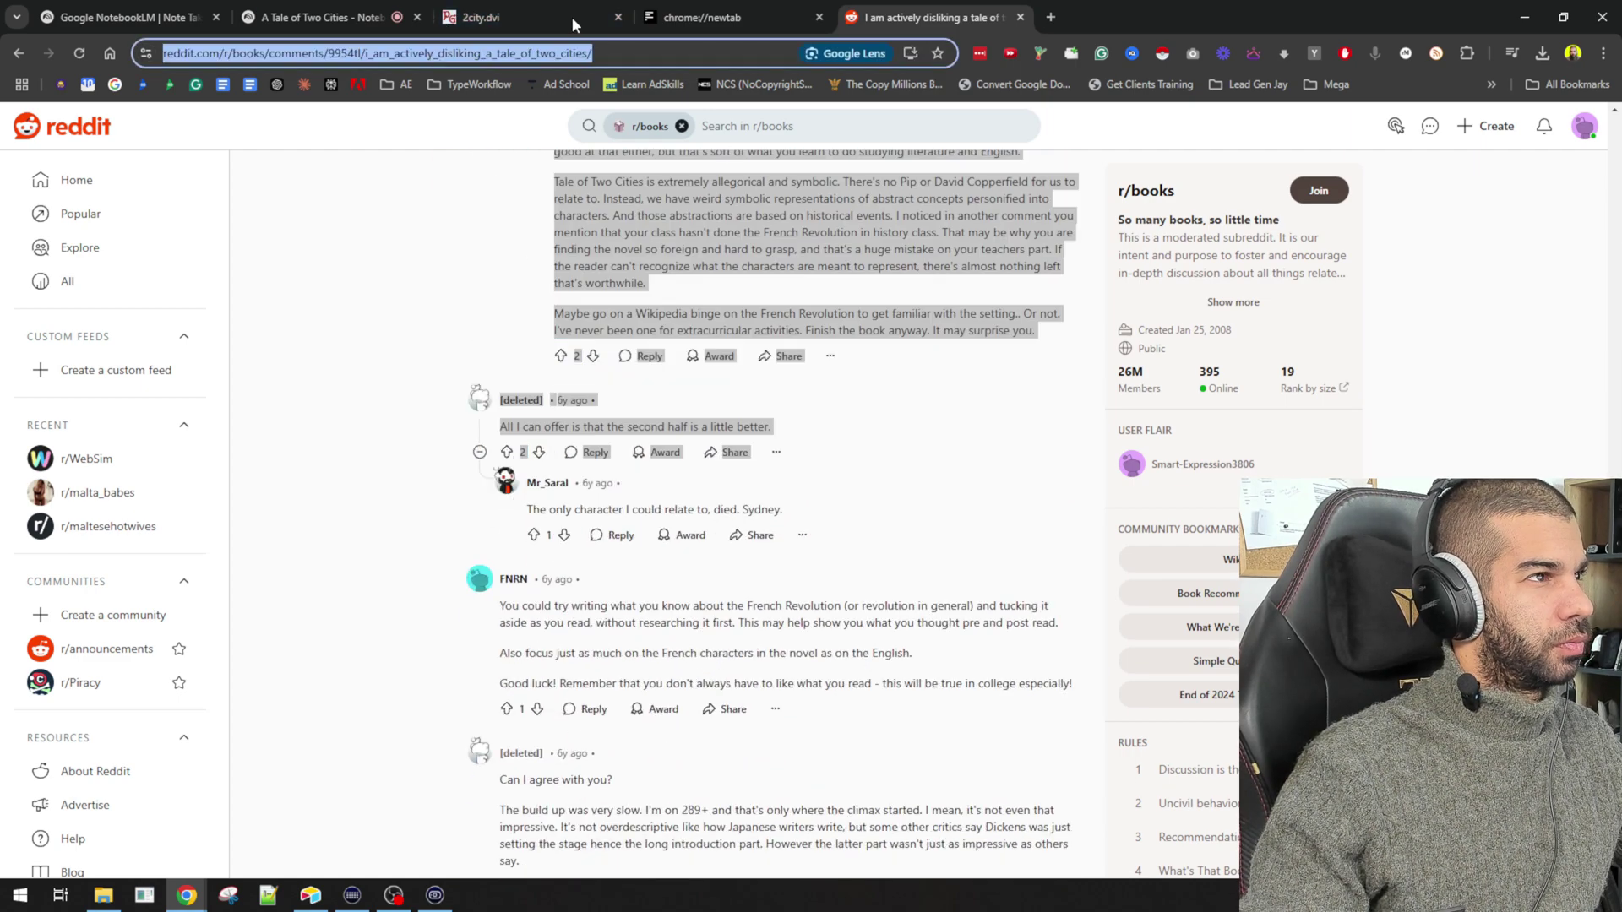
- Add the copied Reddit URL to the A Tale of Two Cities notebook as a Website source
click(155, 12)
click(498, 15)
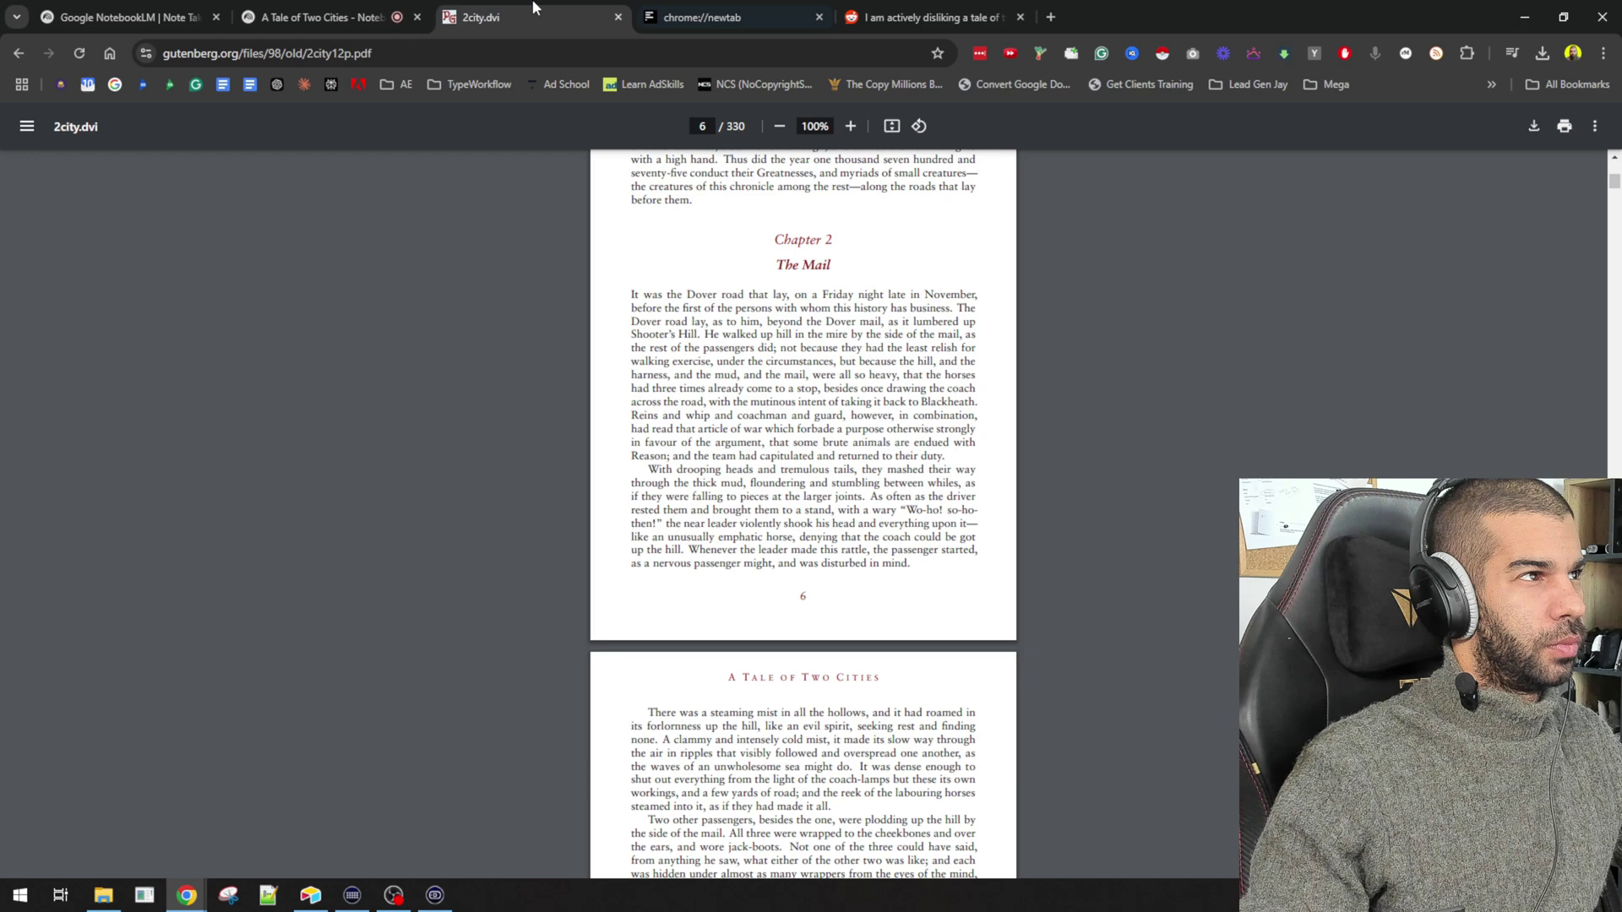
click(342, 15)
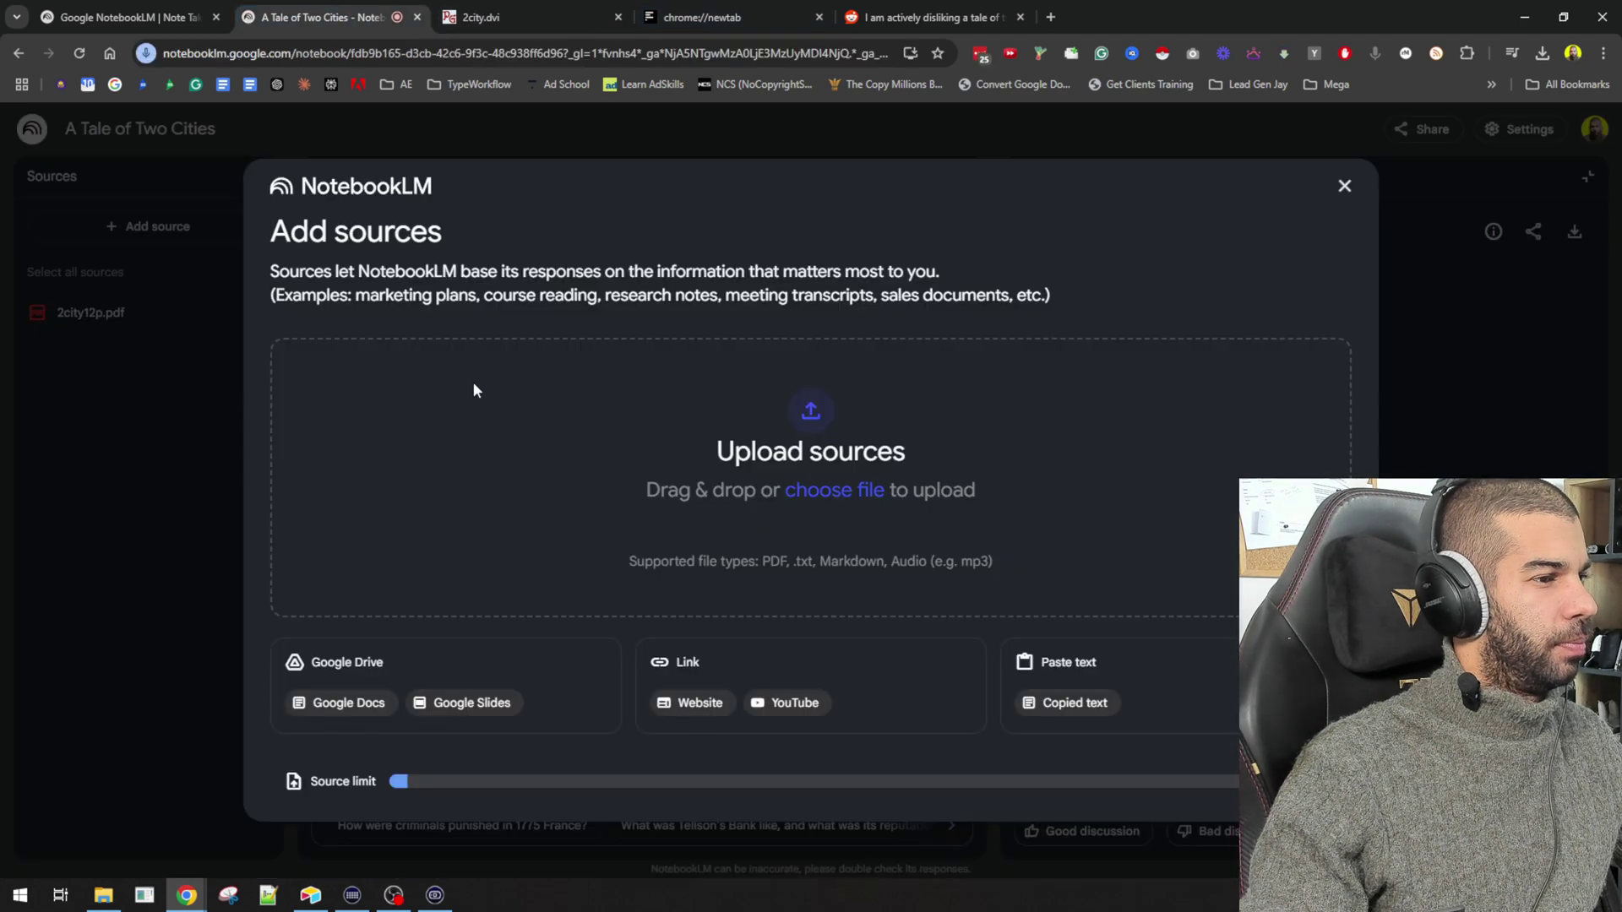
click(689, 702)
click(561, 402)
key(ctrl+v)
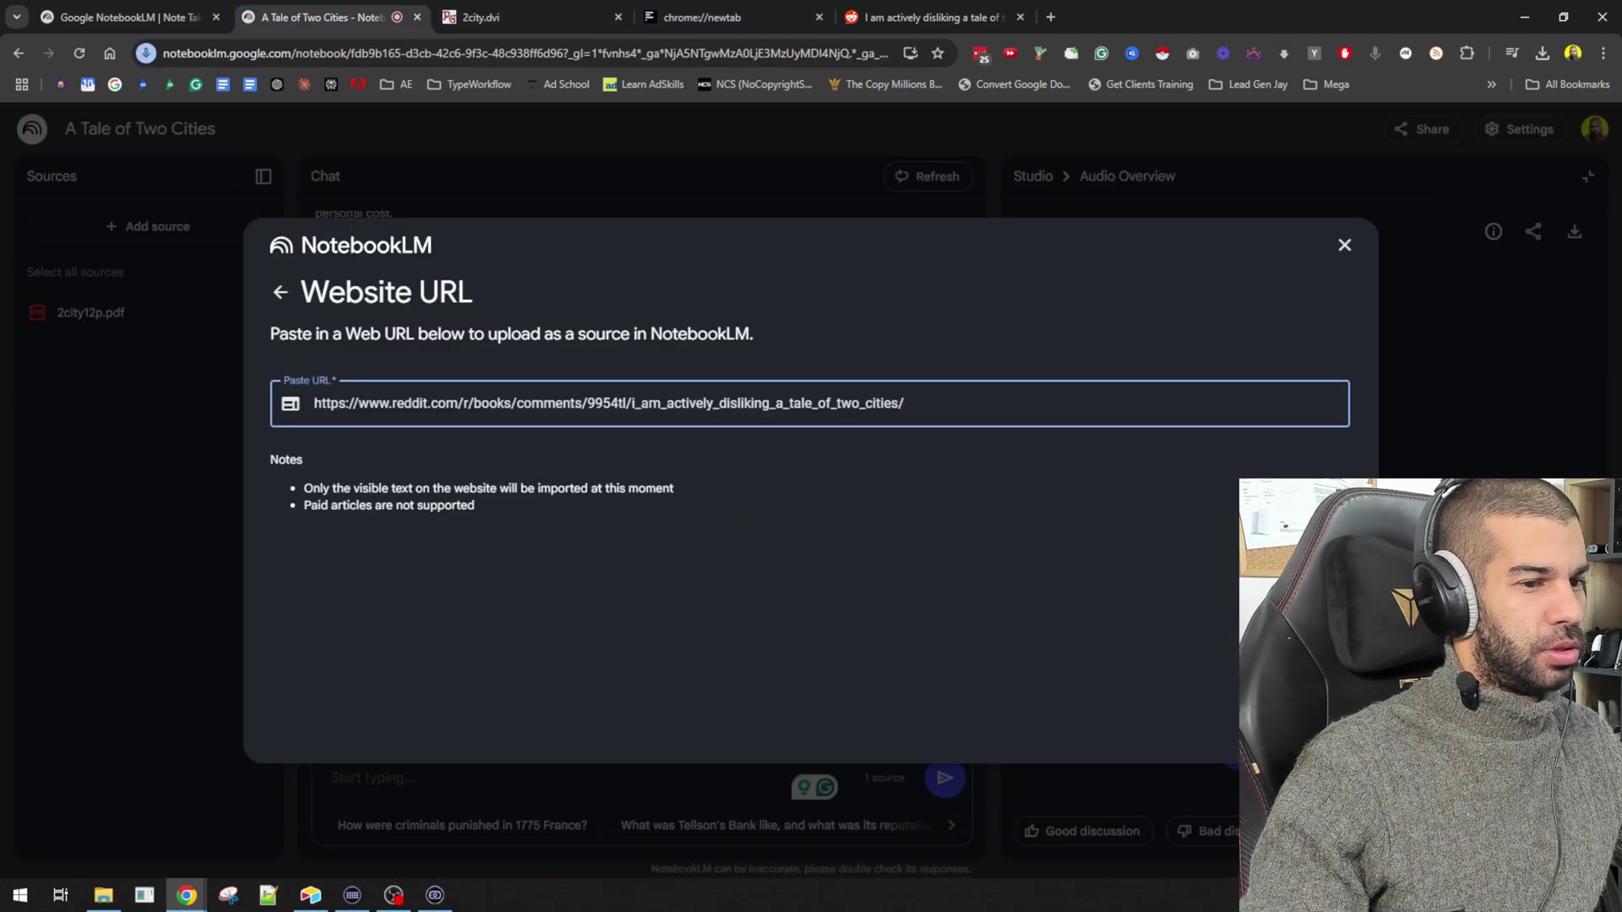
key(Return)
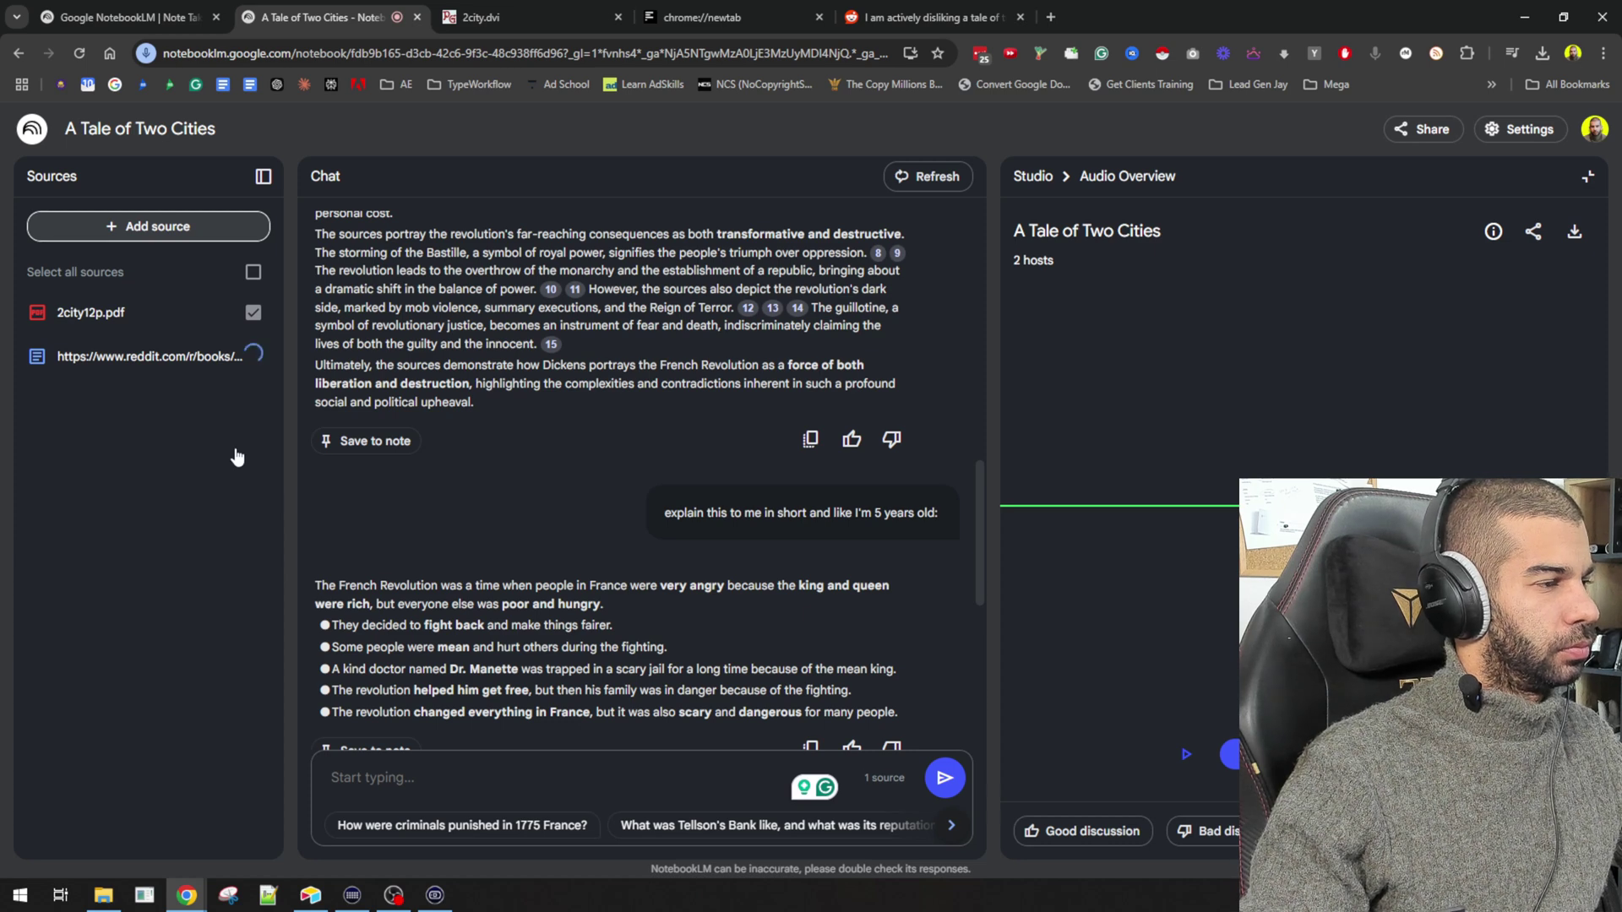
- Keep the chat history and ask 'does everyone like a tale of 2 cities?'
scroll(767, 588, down, 5)
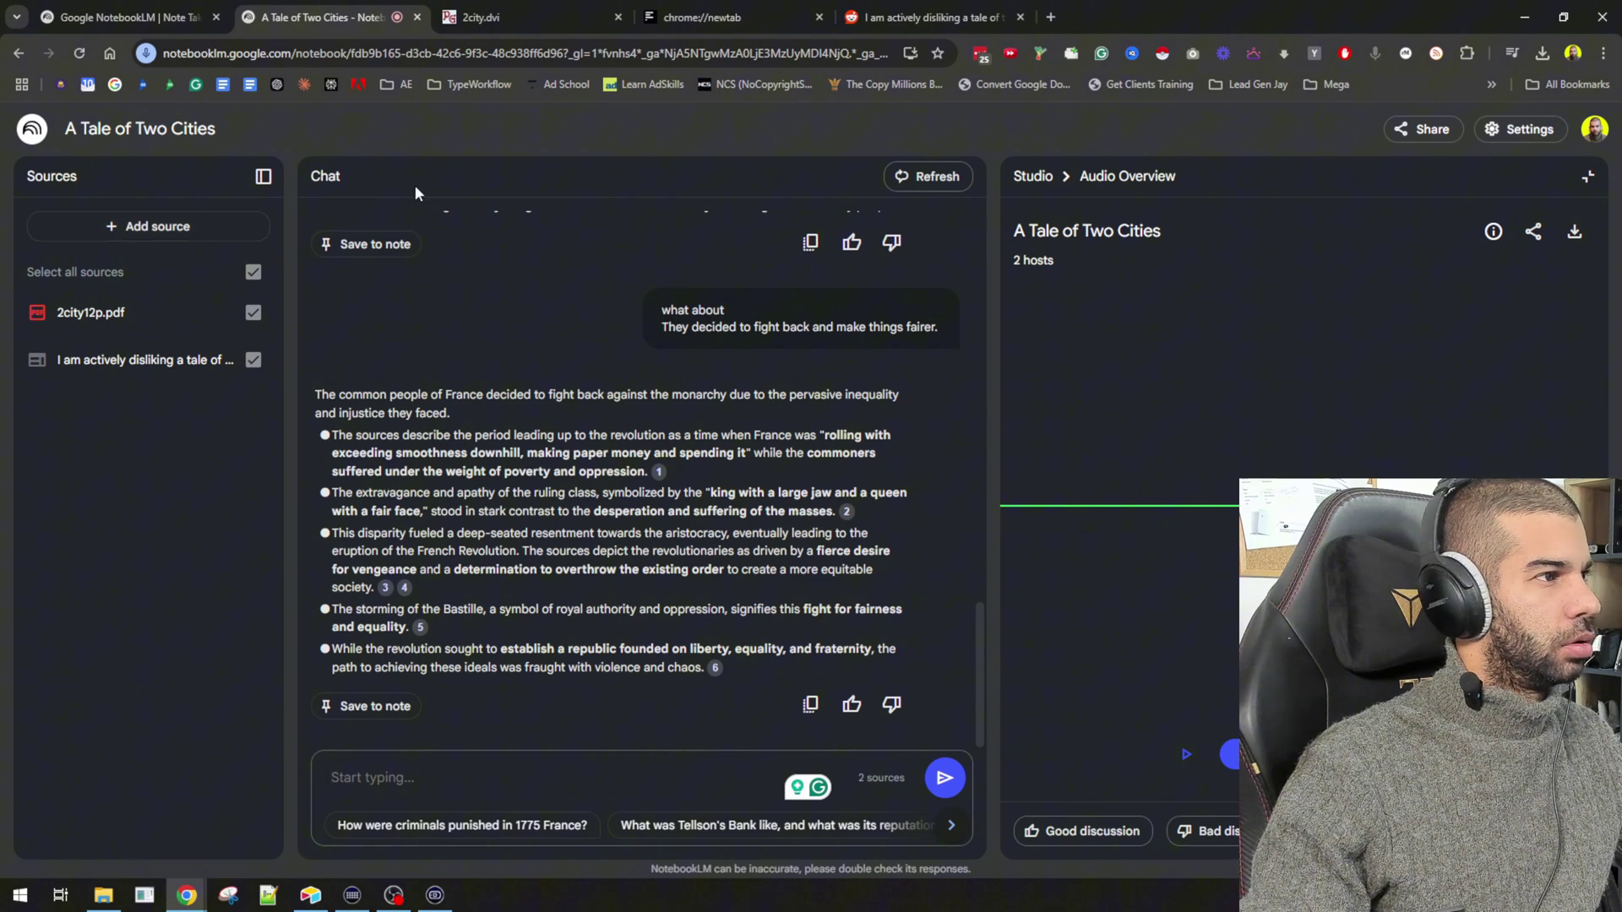
click(919, 175)
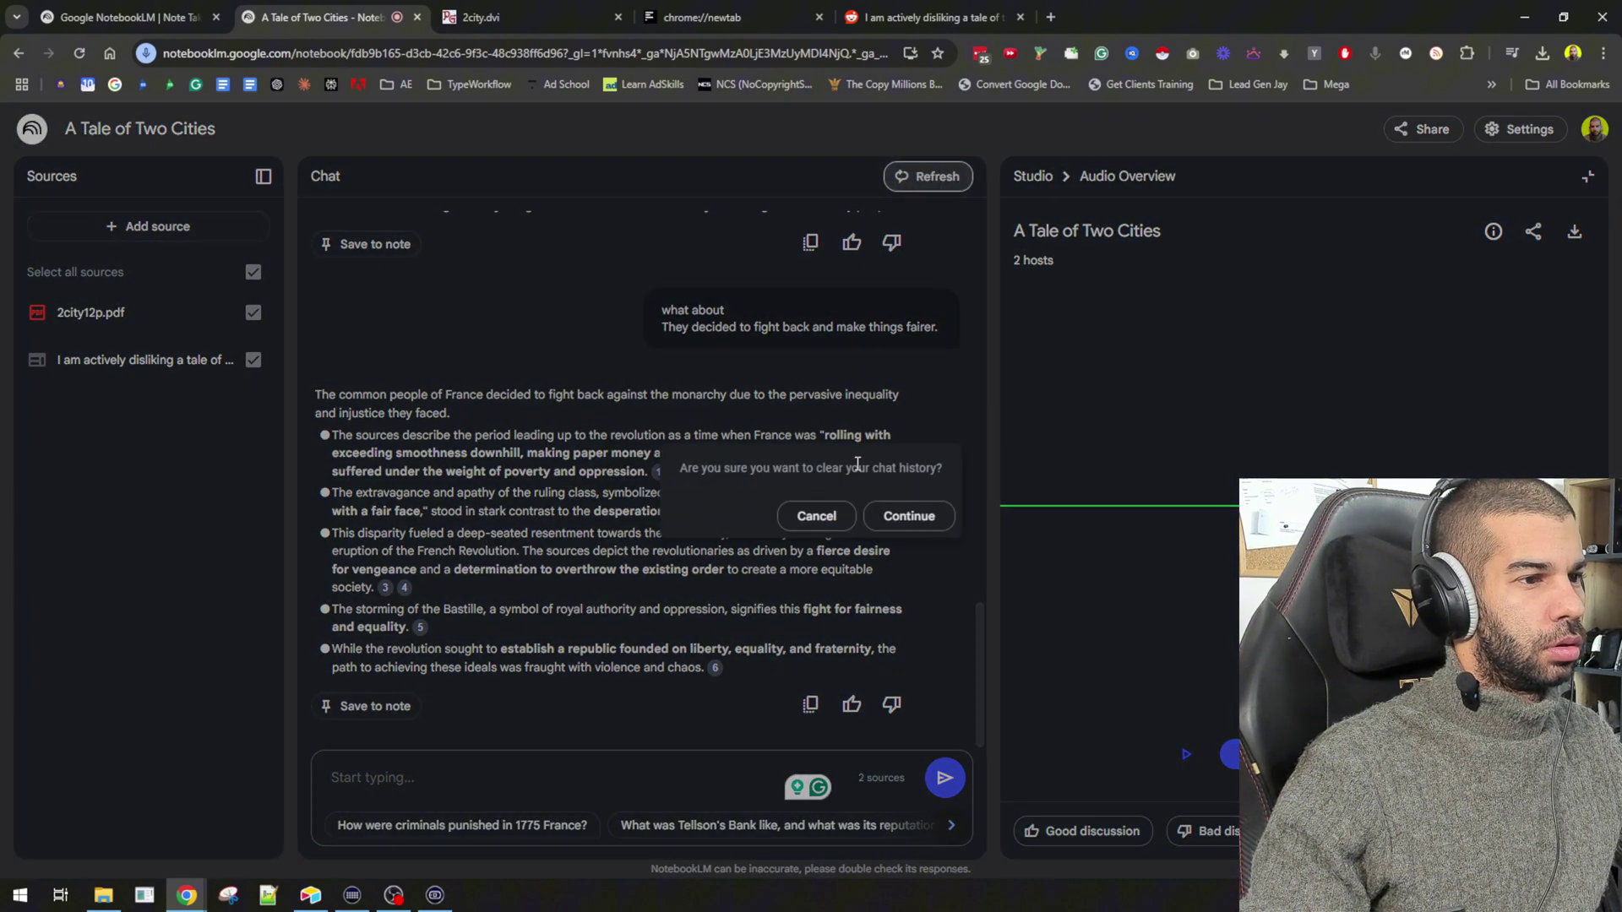
click(816, 516)
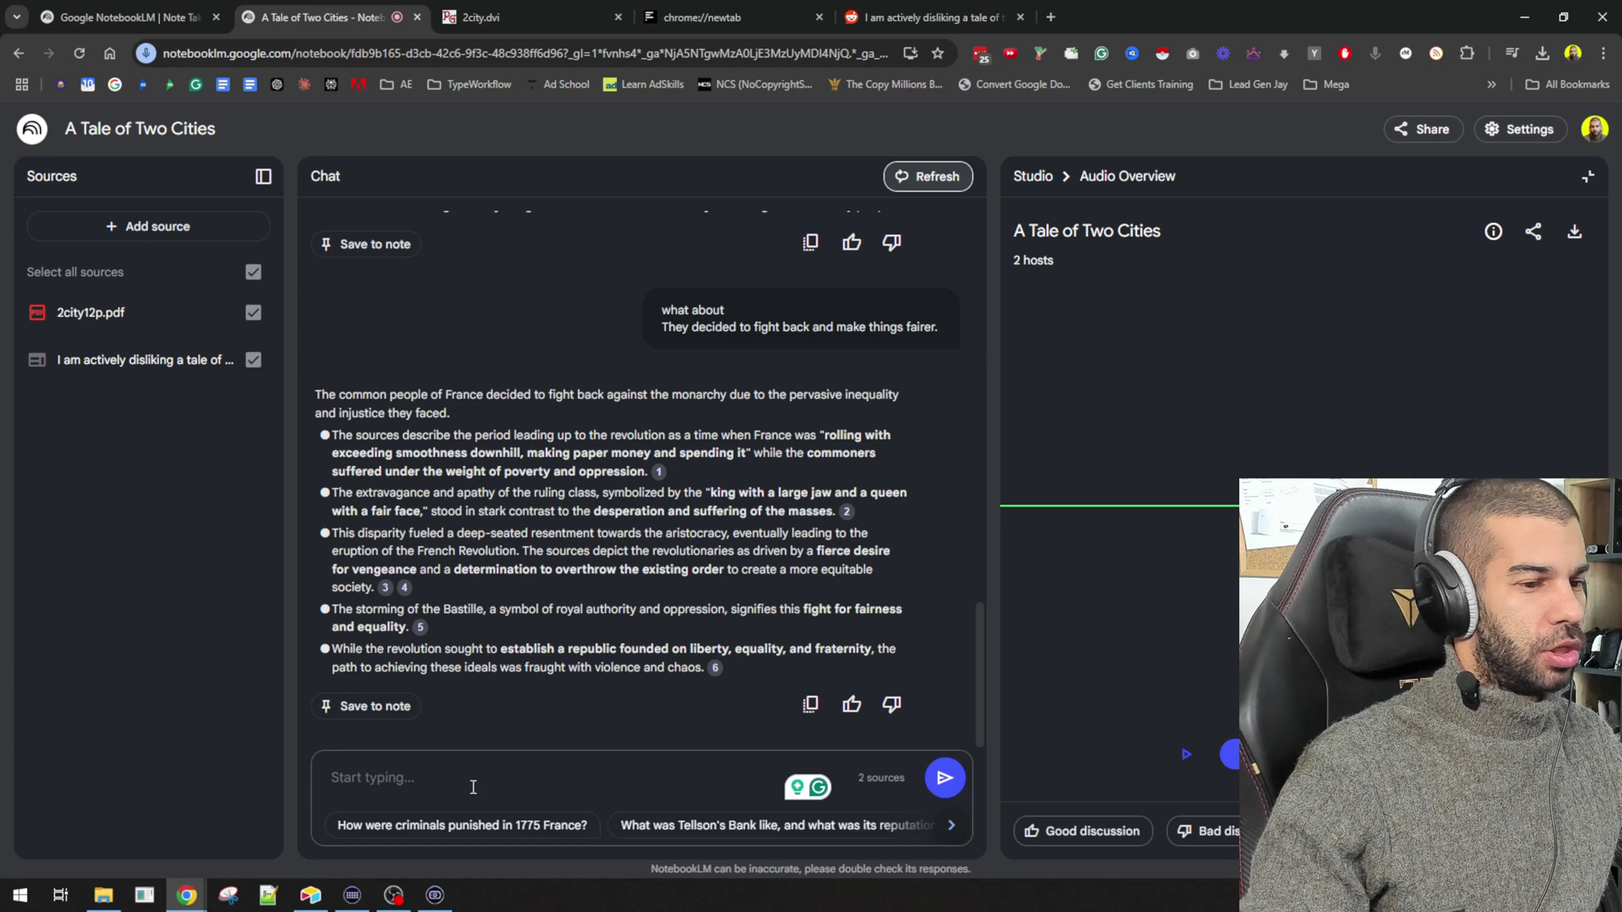
text(do)
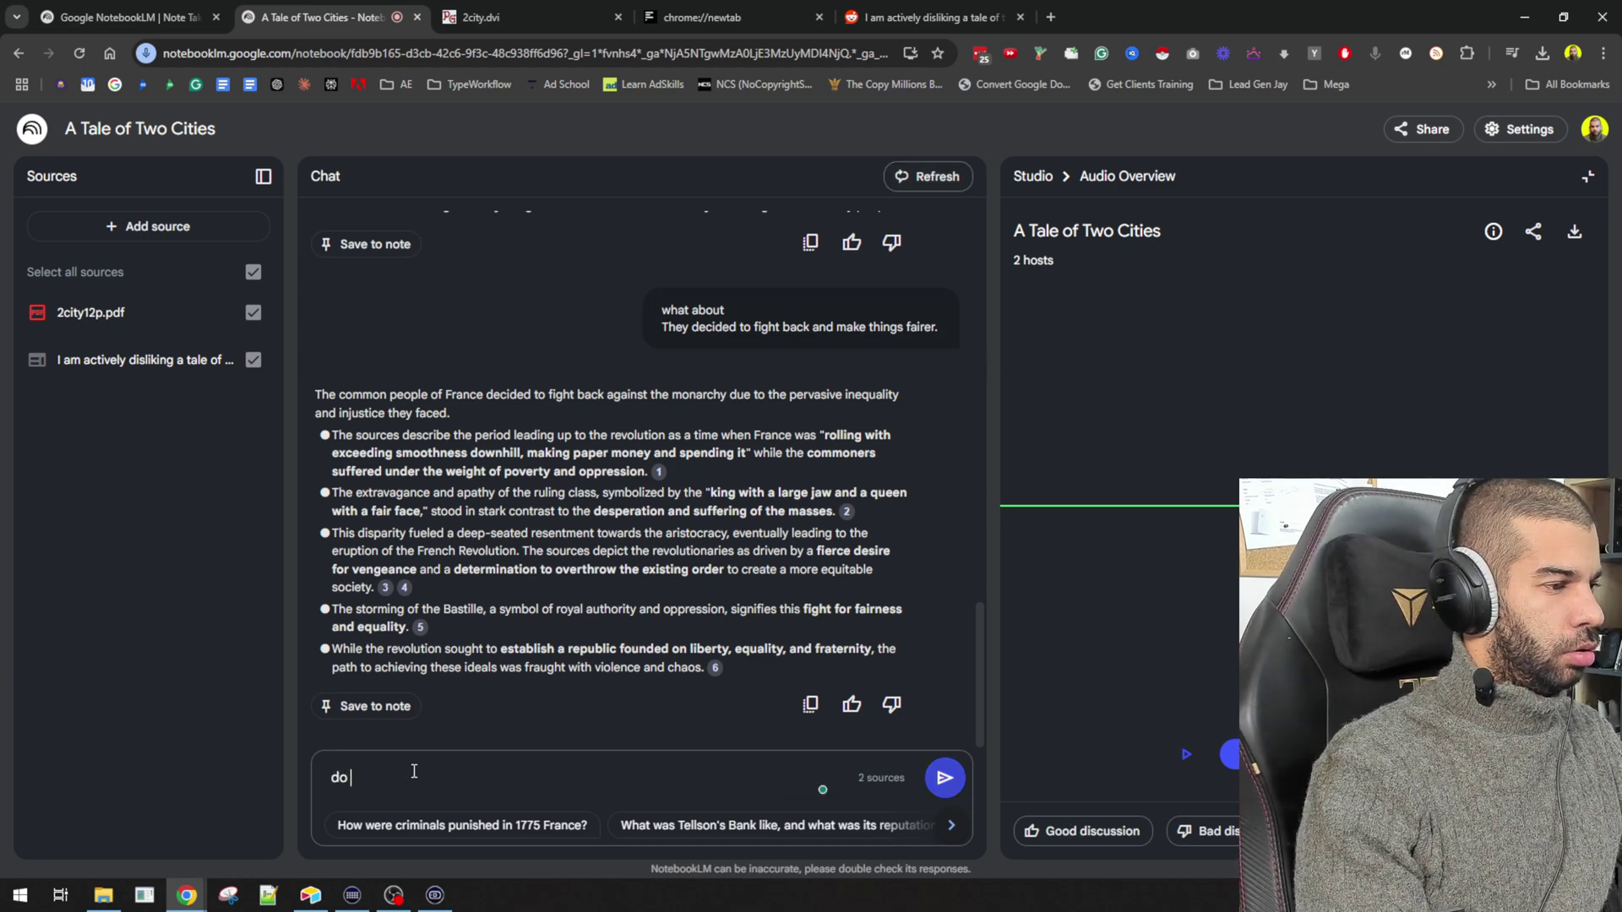
text(es everyone li)
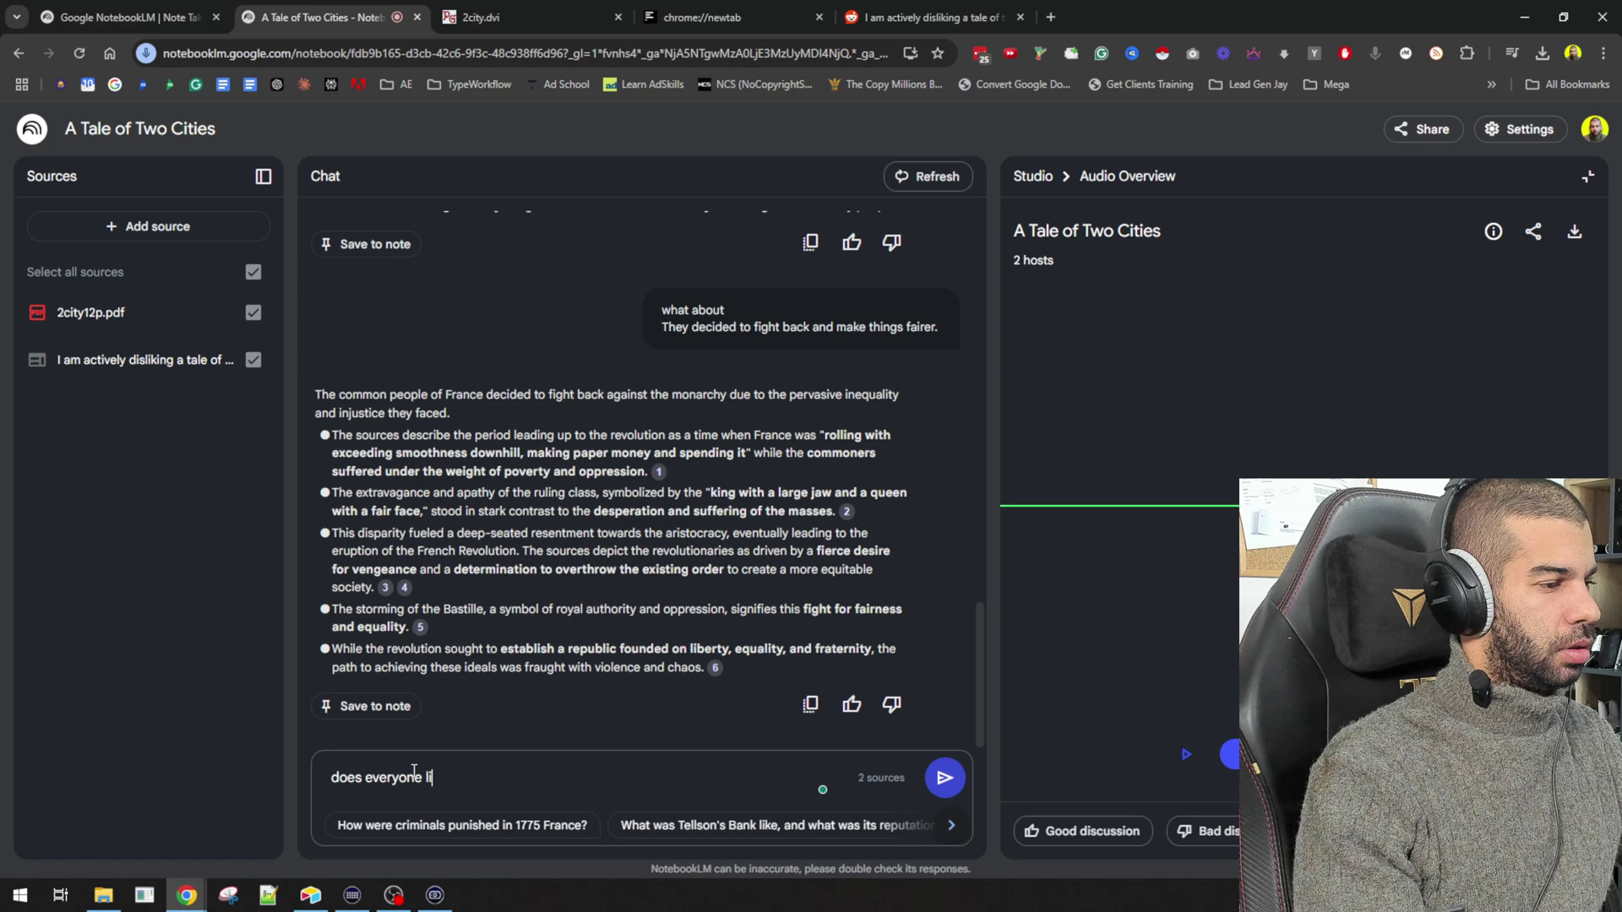
text(ke a tale of 2 cities?)
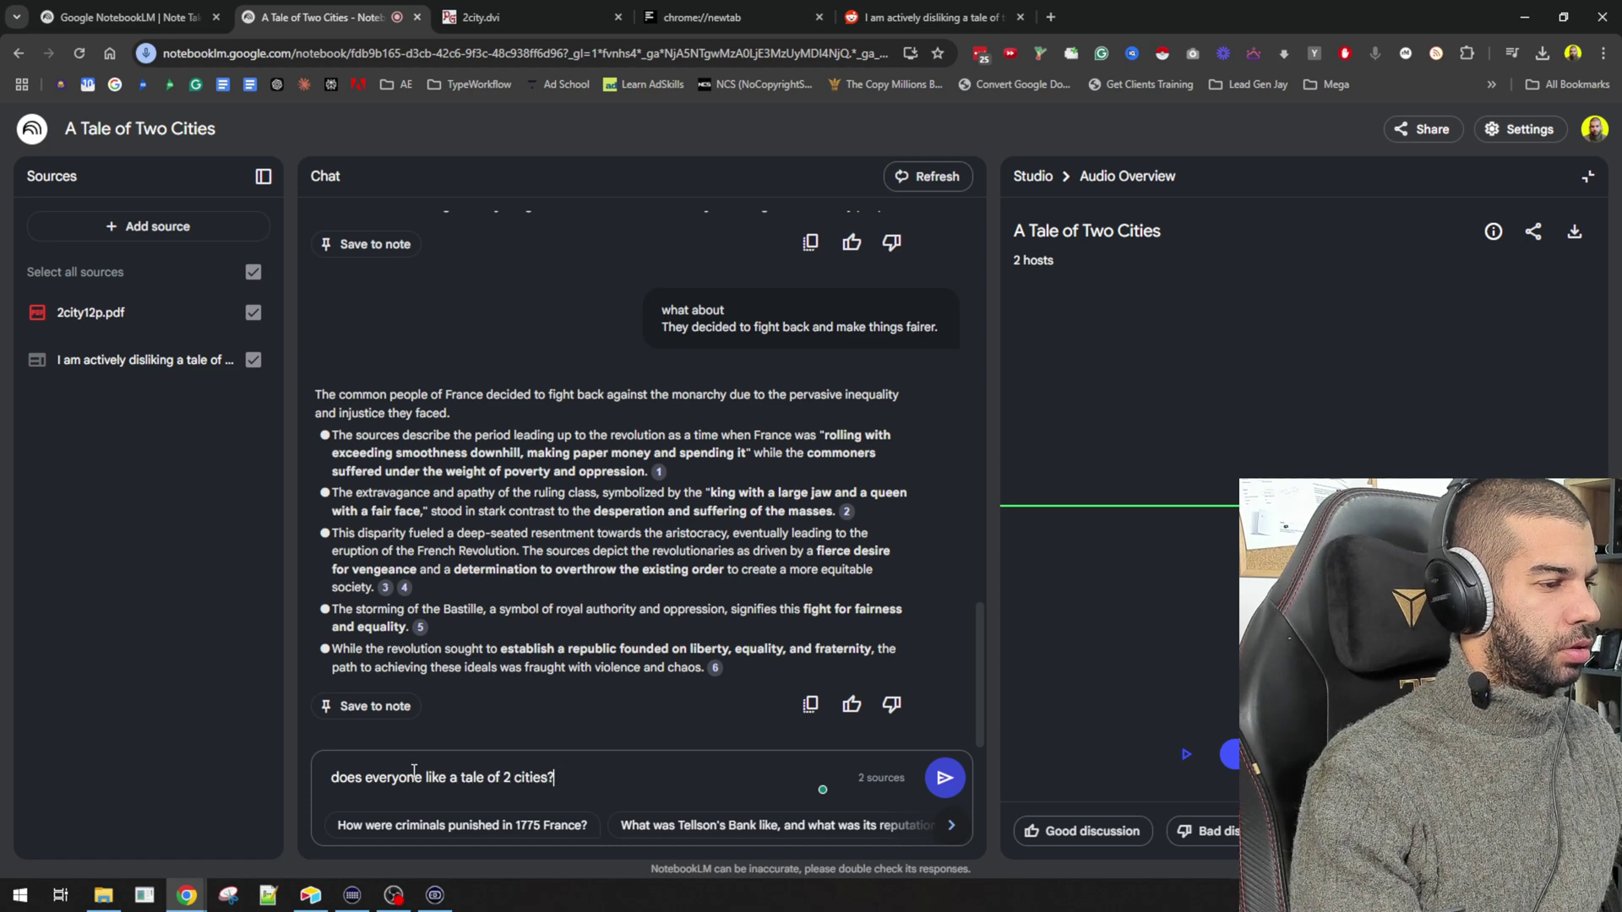
key(Return)
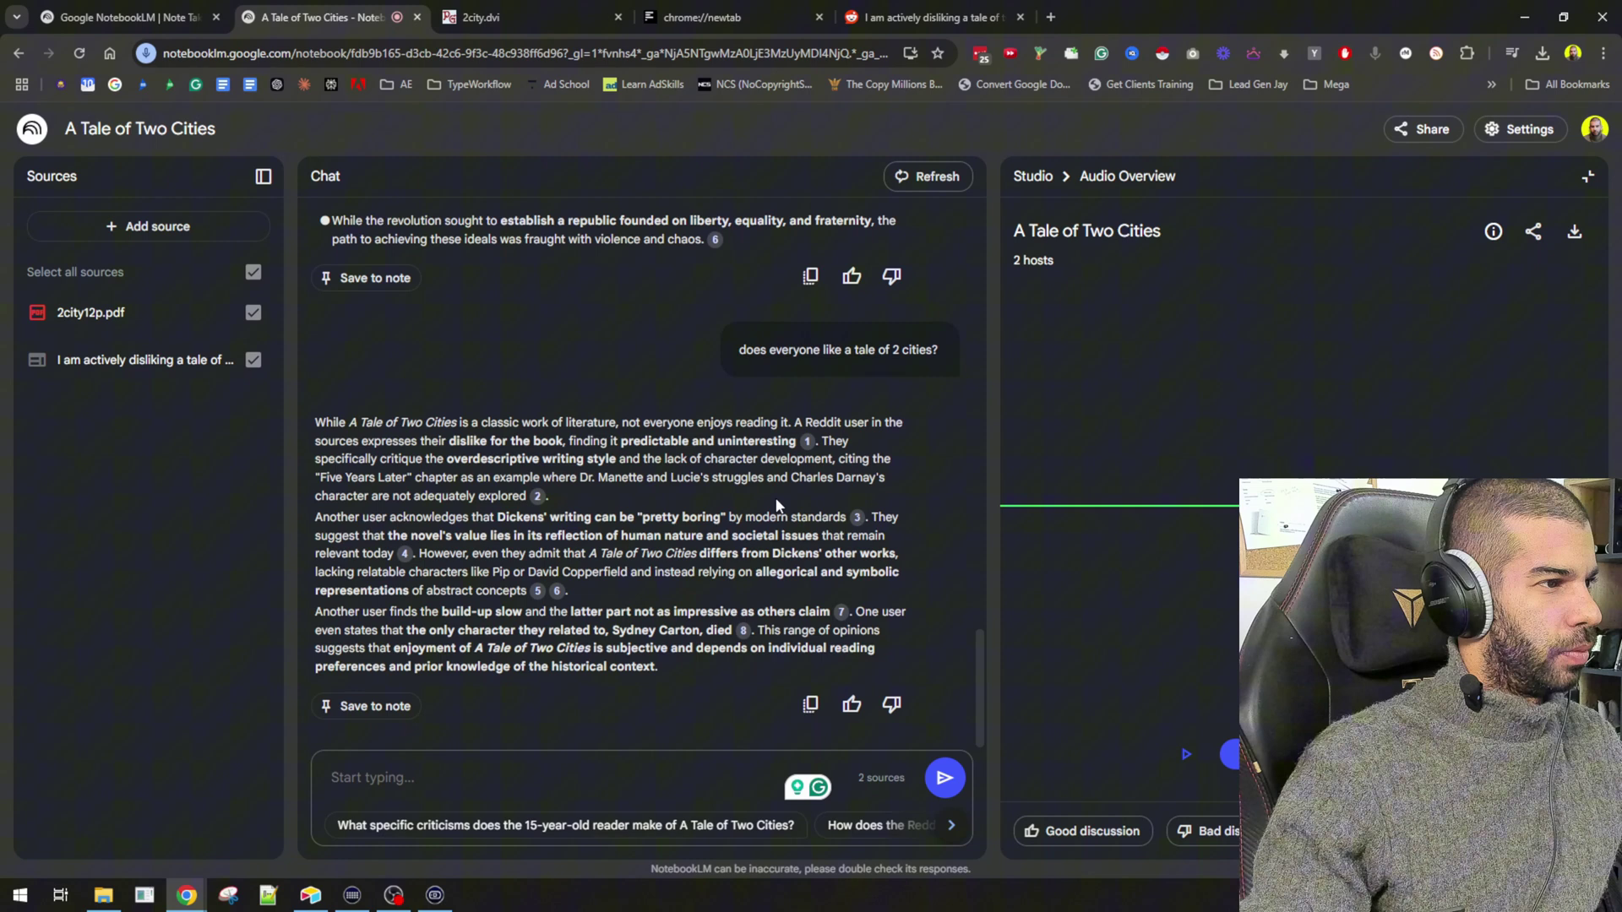
- Ask the suggested question about the 15-year-old reader's specific criticisms of the book
drag(639, 423, 794, 424)
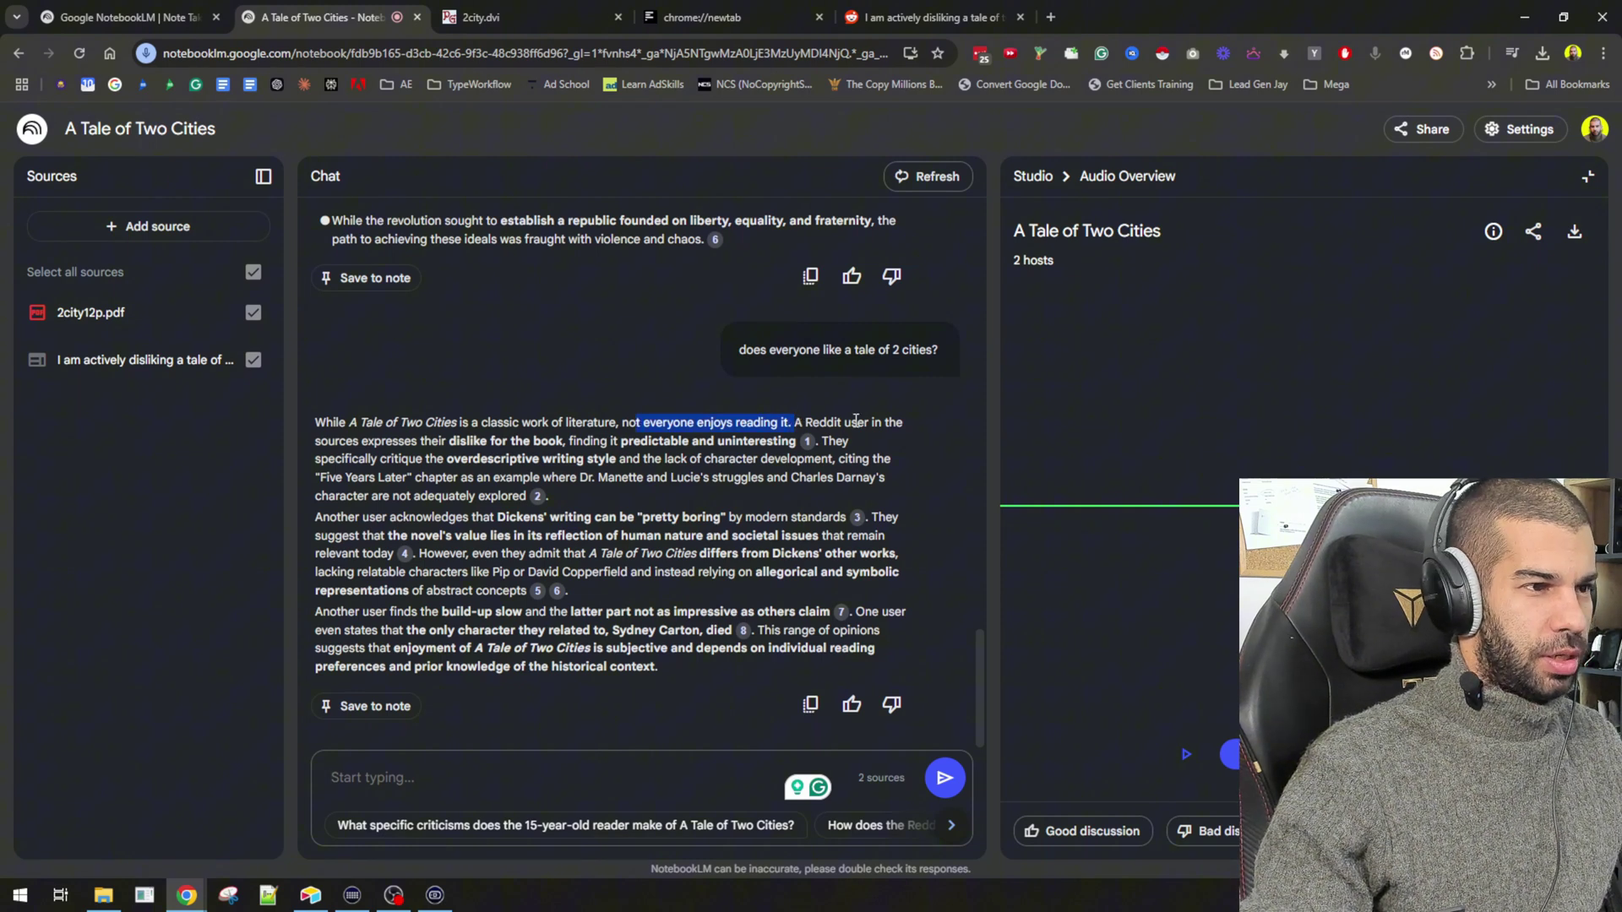
drag(330, 437, 708, 457)
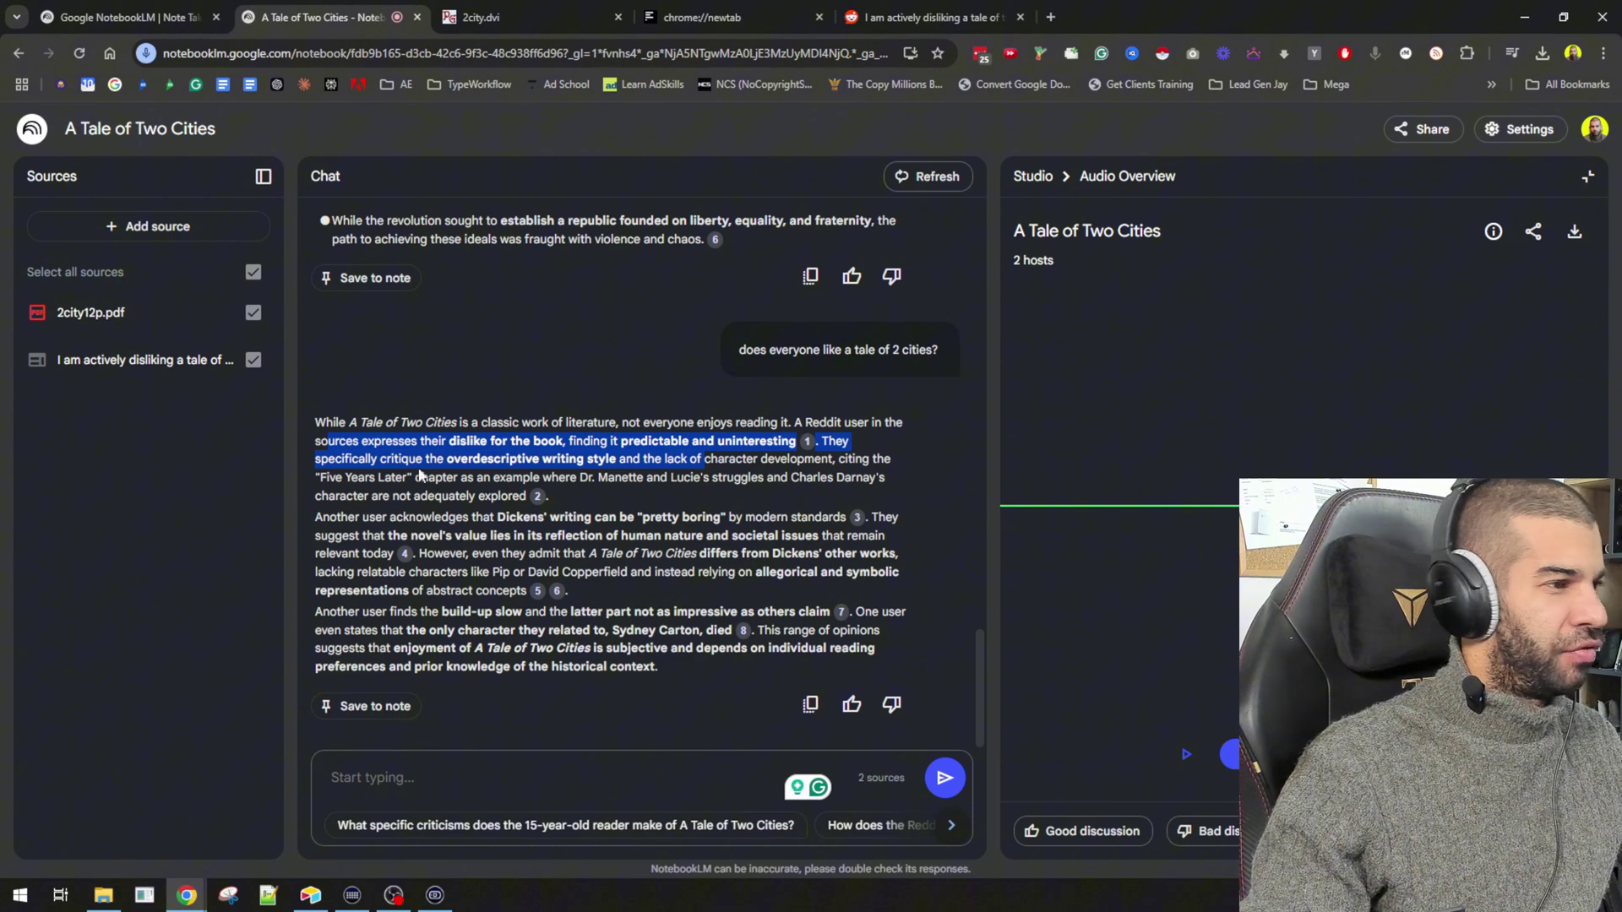
click(454, 823)
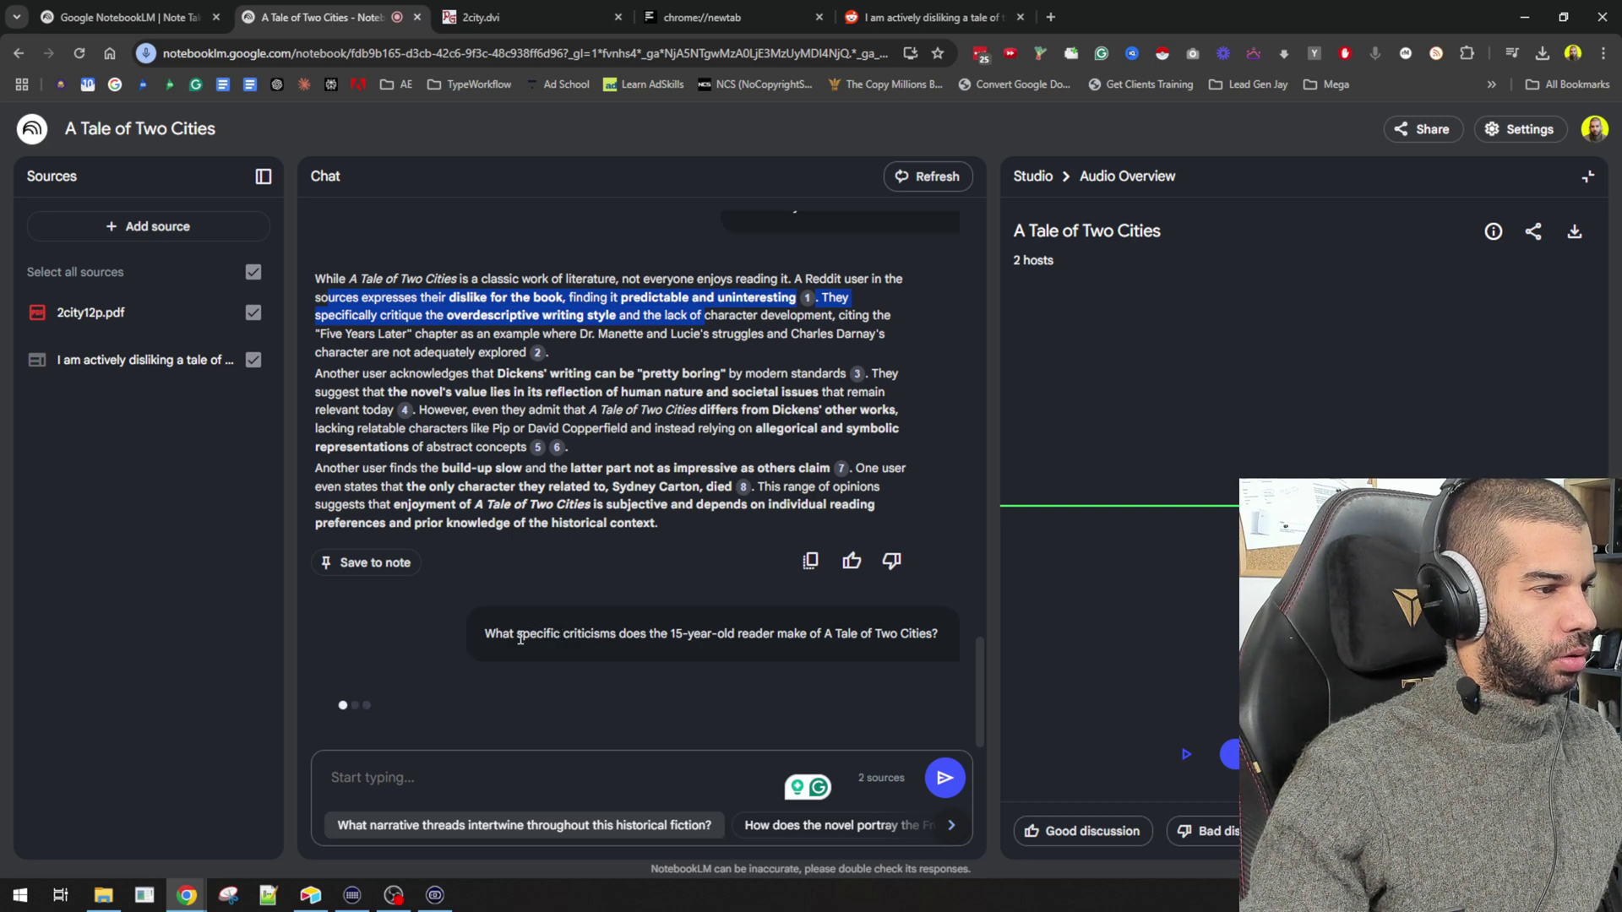
drag(509, 636, 807, 635)
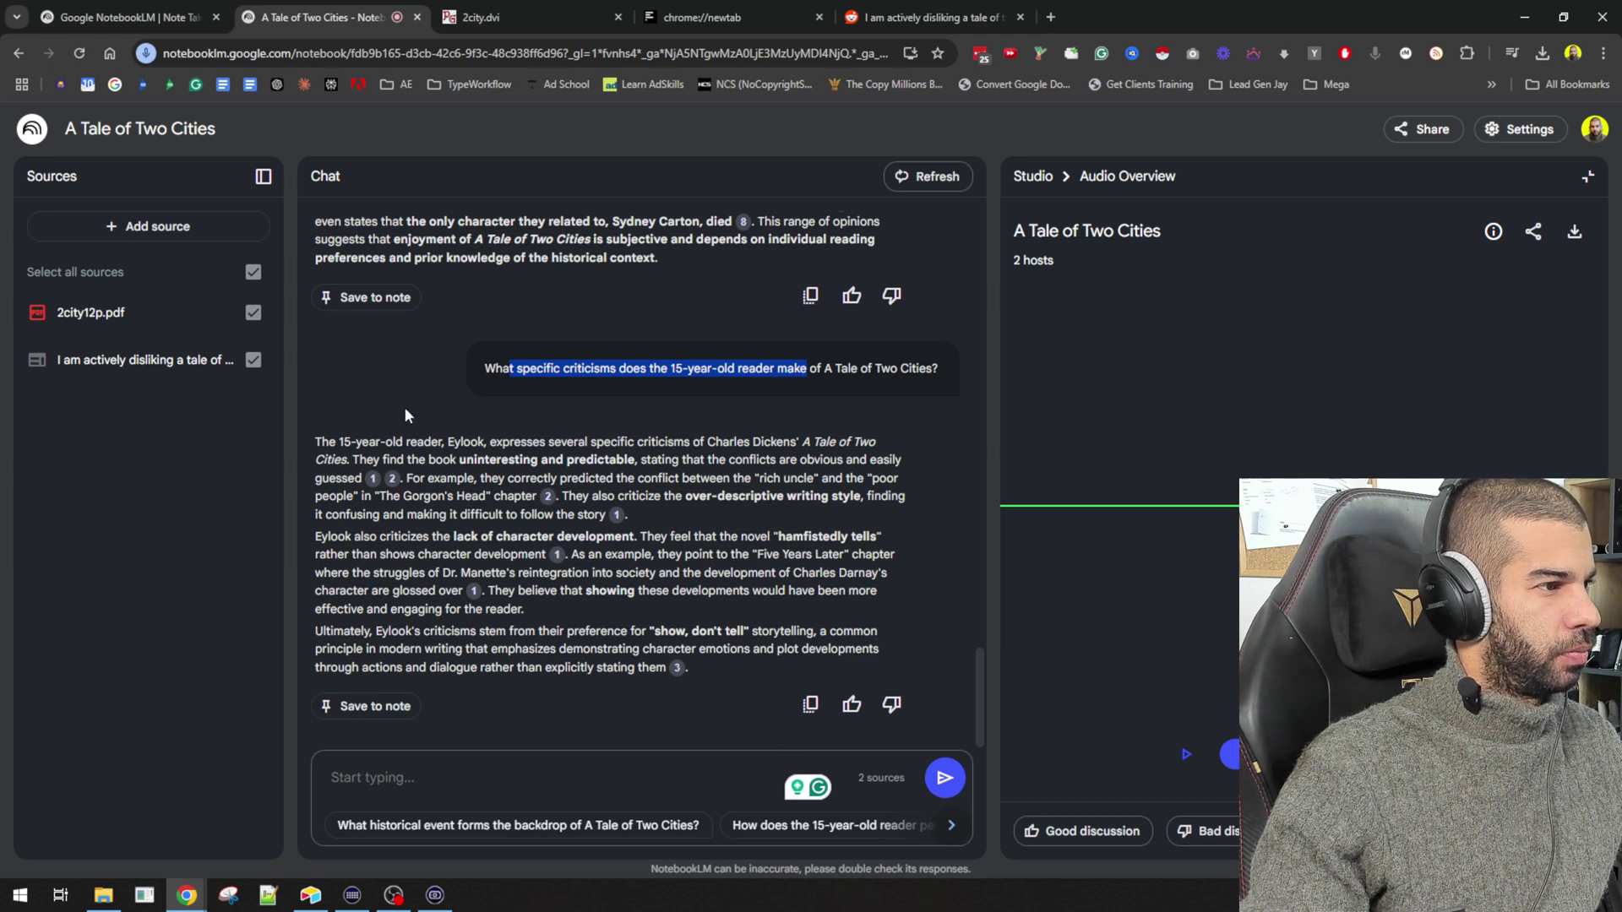
double_click(465, 442)
key(ctrl+c)
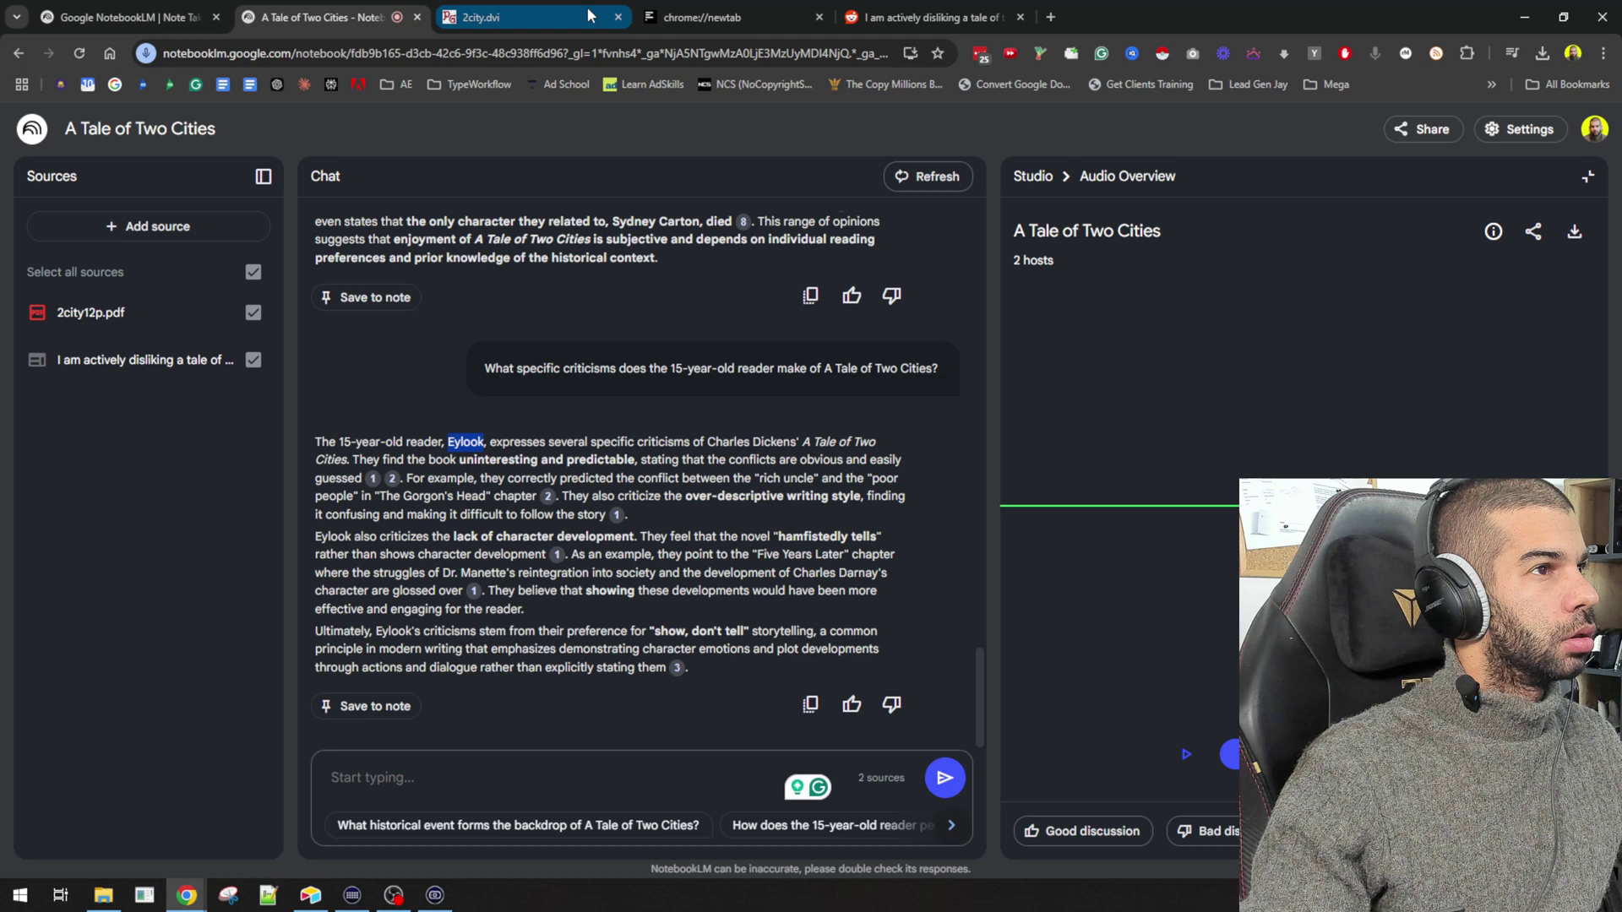
- Search the Reddit thread for the reader's username to find the original poster's replies
click(874, 7)
key(ctrl+f)
key(ctrl+v)
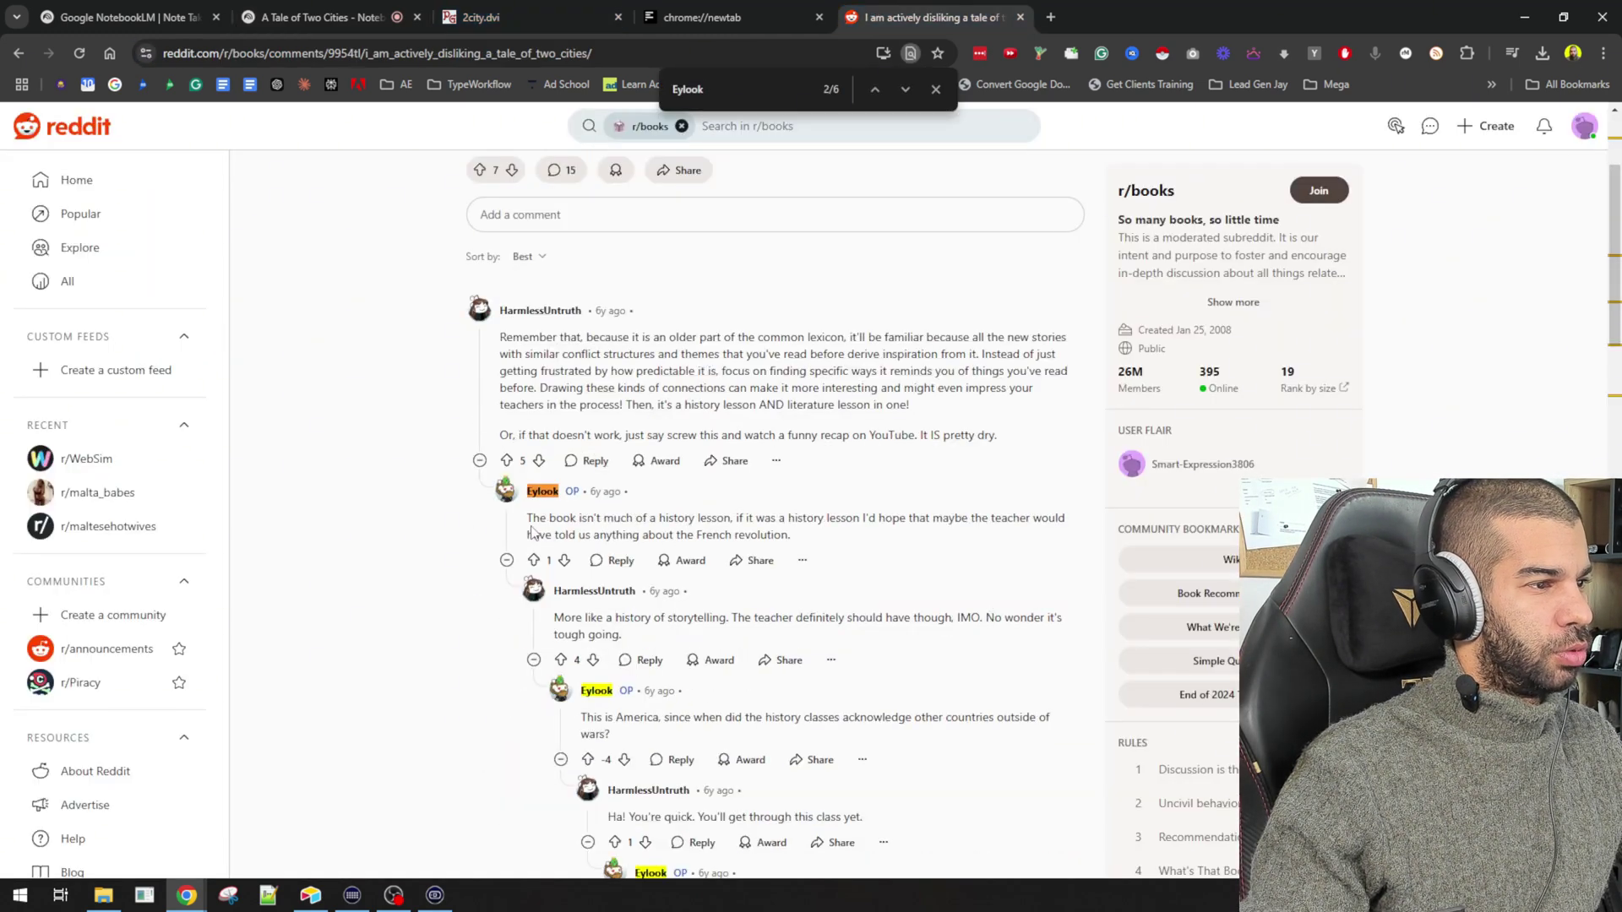
drag(638, 530, 707, 531)
click(581, 530)
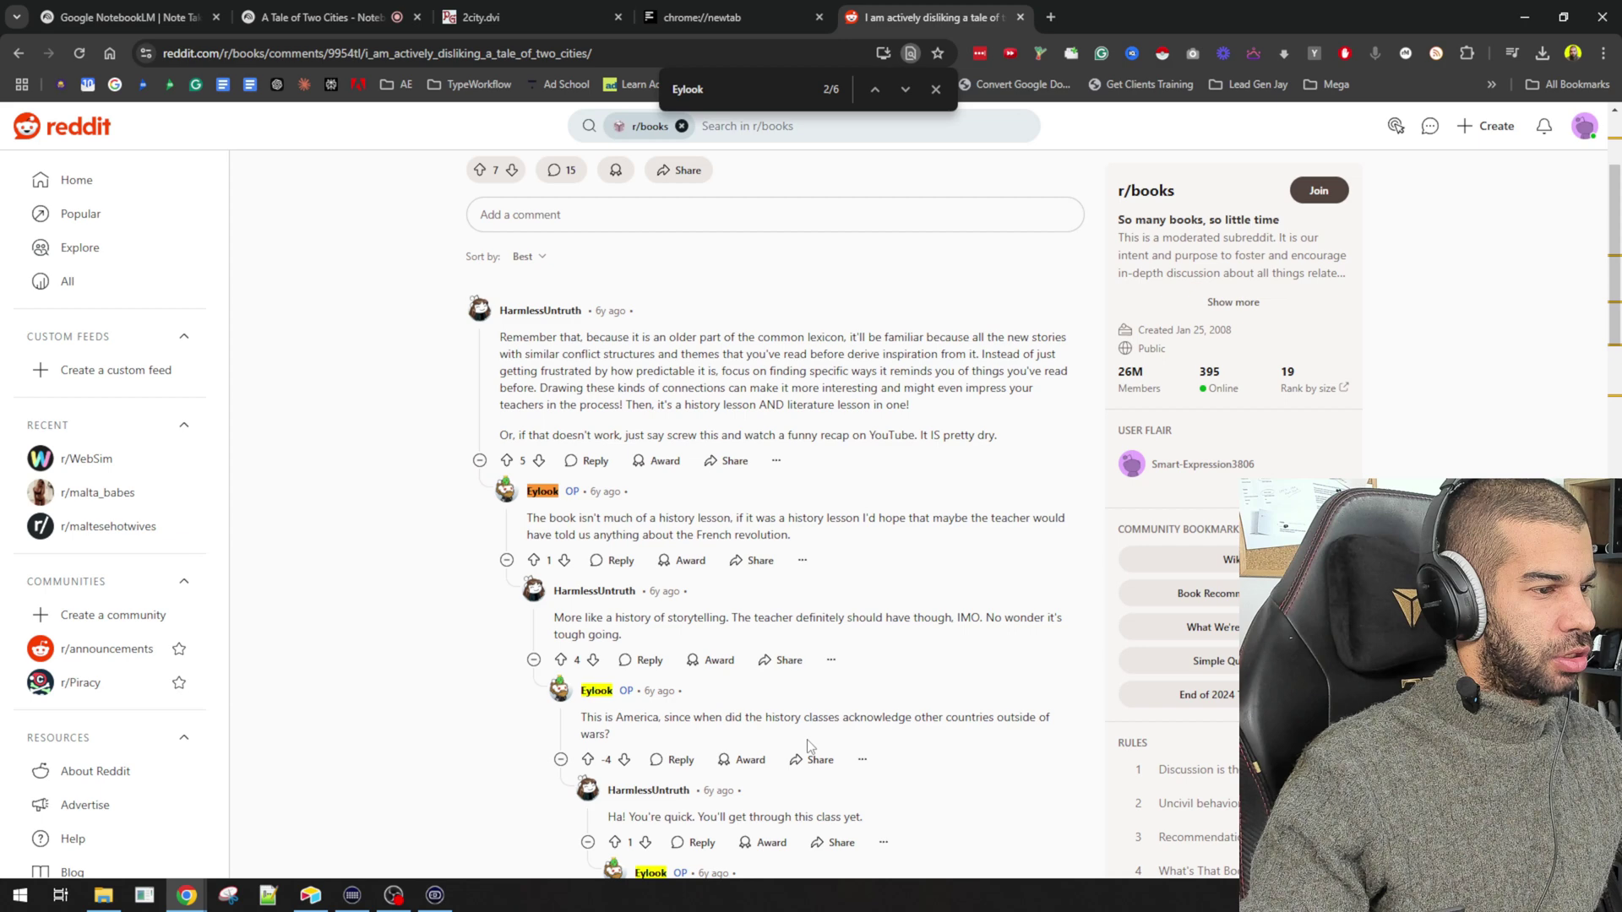
- Search the thread for '15' to find the comment about reading Dickens at 15
key(ctrl+f)
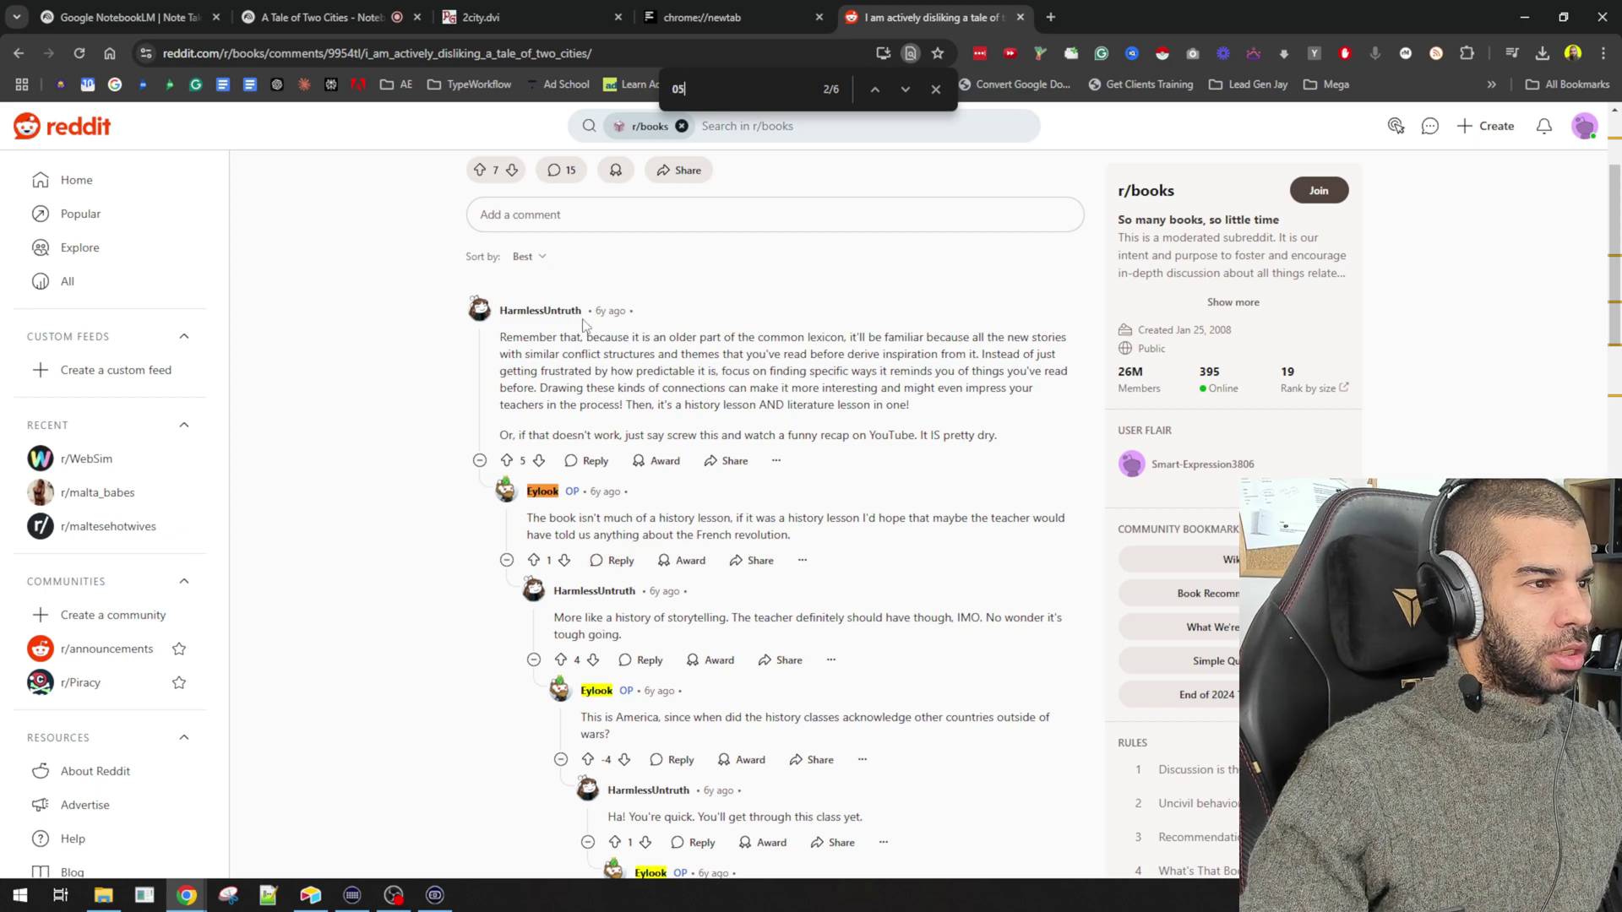
text(05)
key(BackSpace)
text(15)
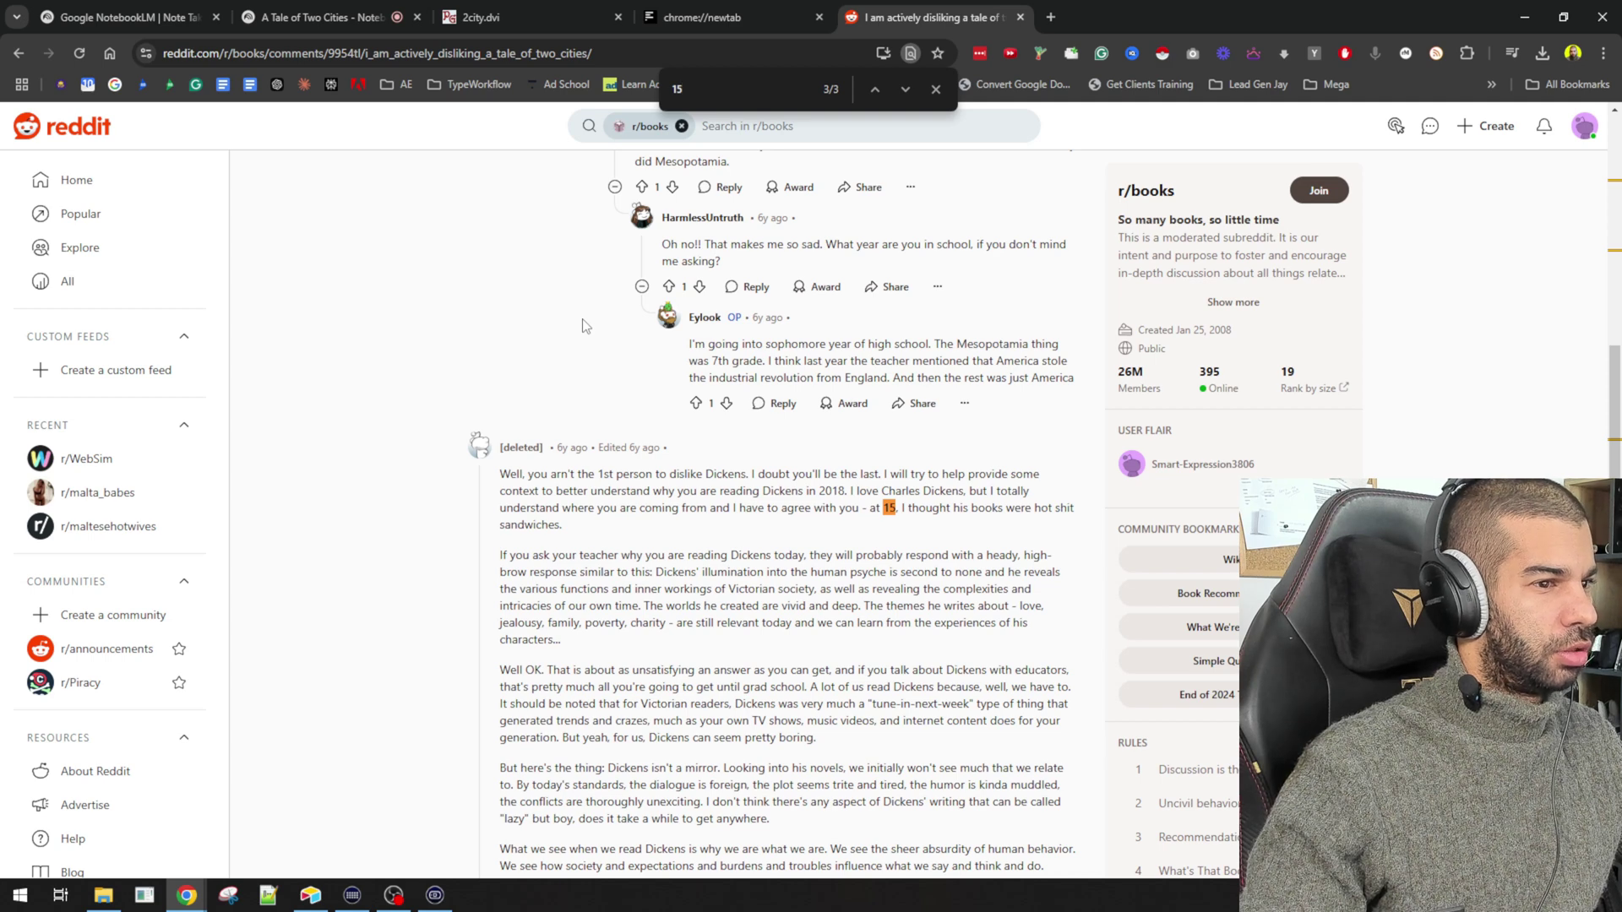
key(Return)
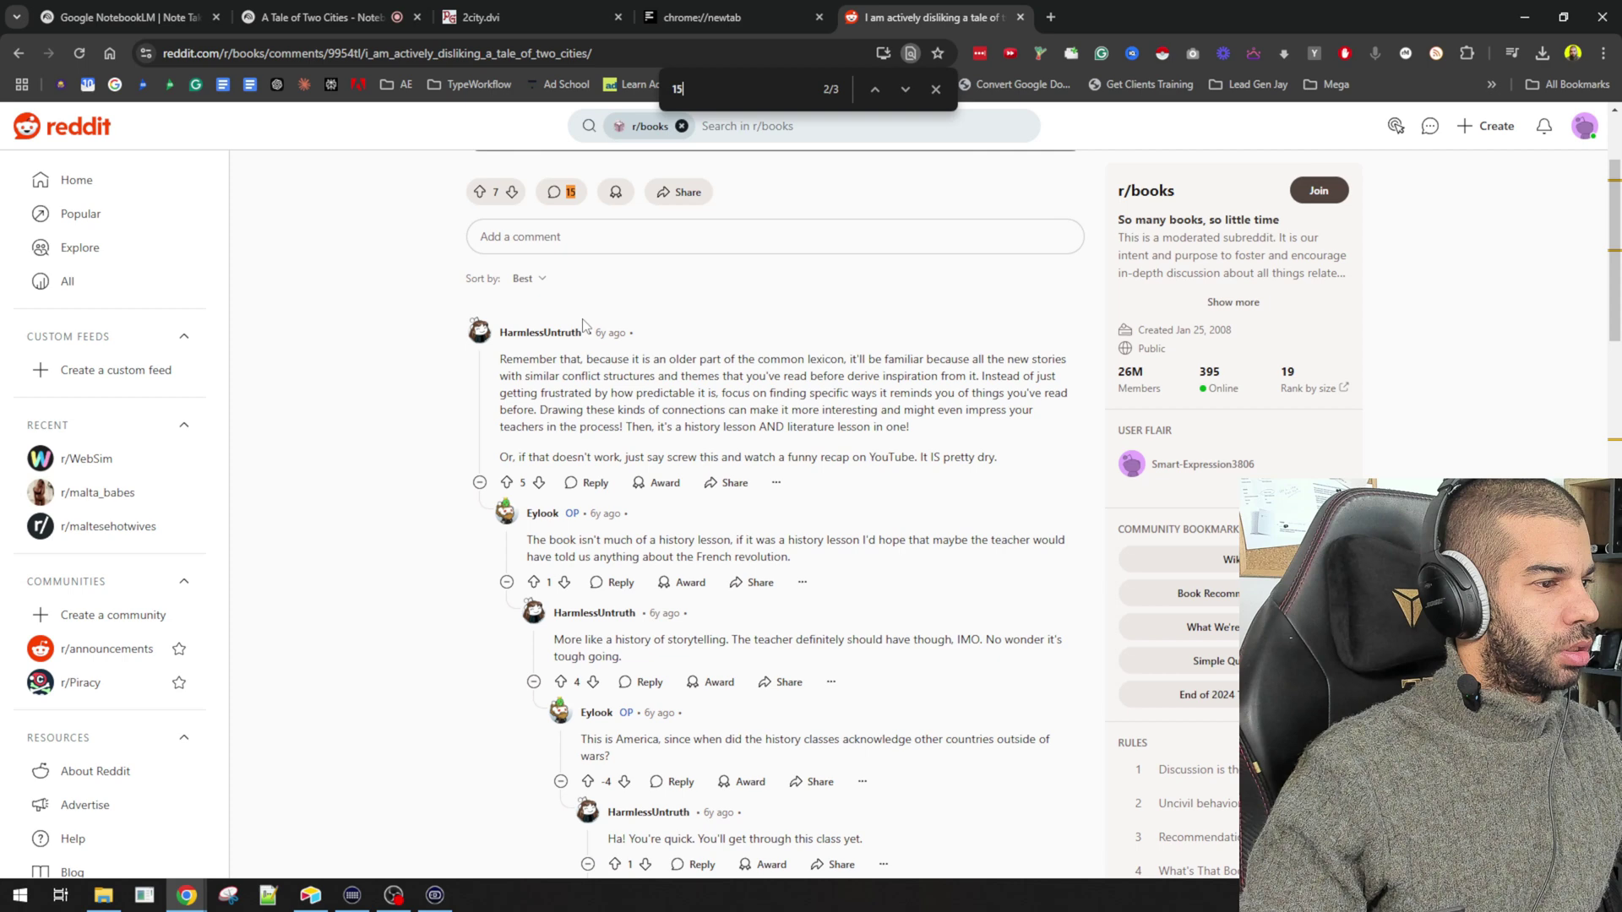
key(Return)
drag(986, 498, 705, 511)
click(692, 490)
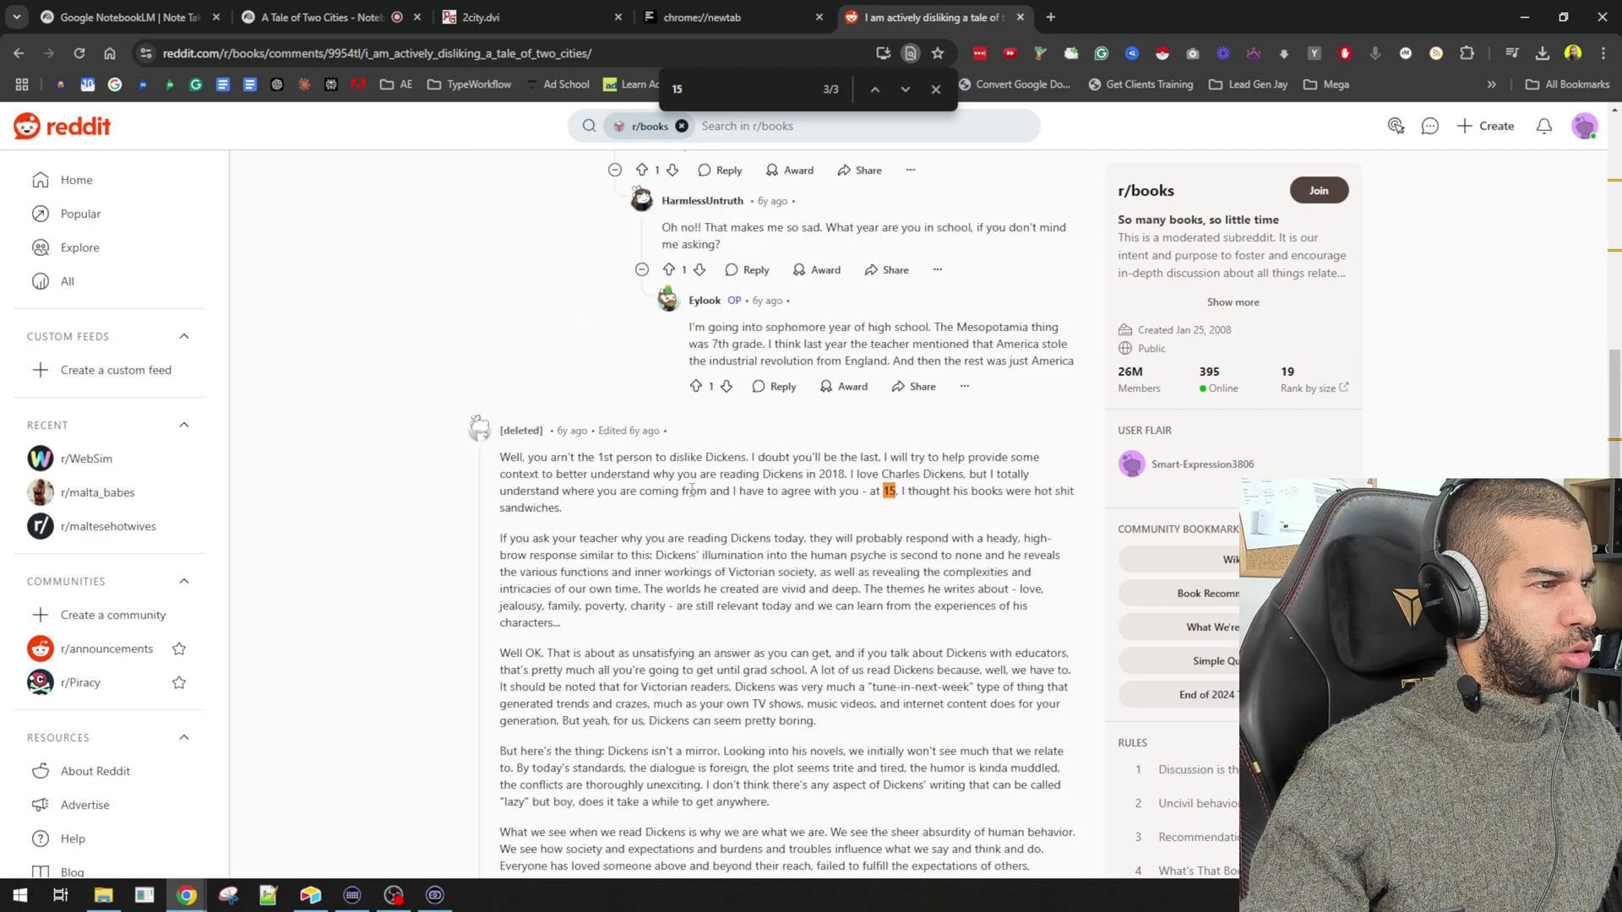
- Return to the notebook and scroll back through the earlier French Revolution chat answers
click(321, 17)
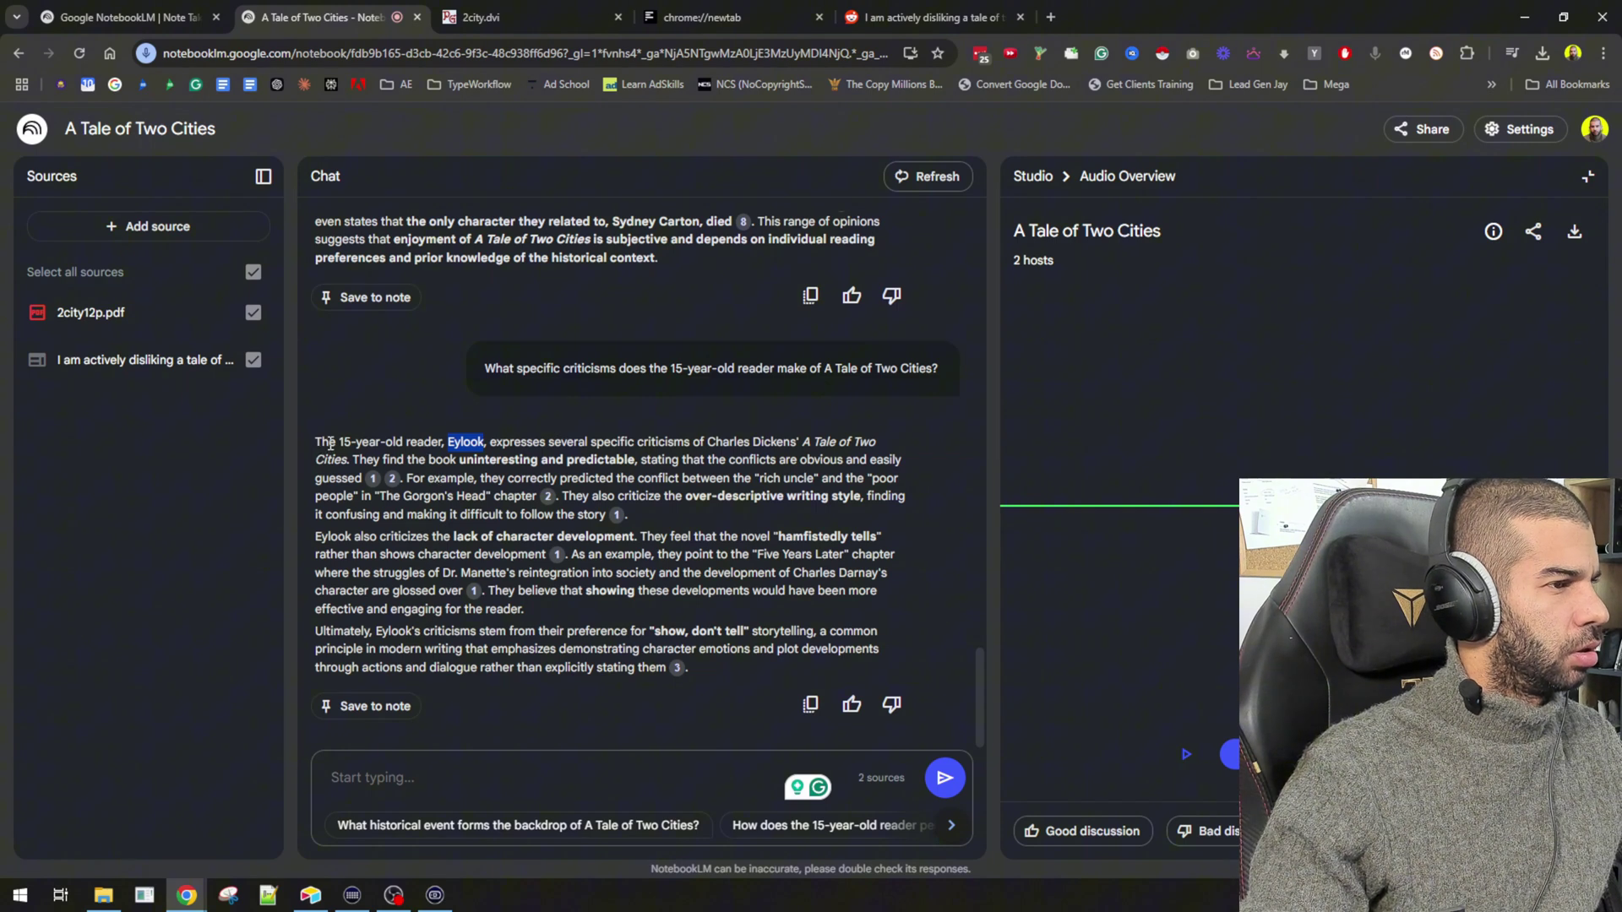
click(428, 456)
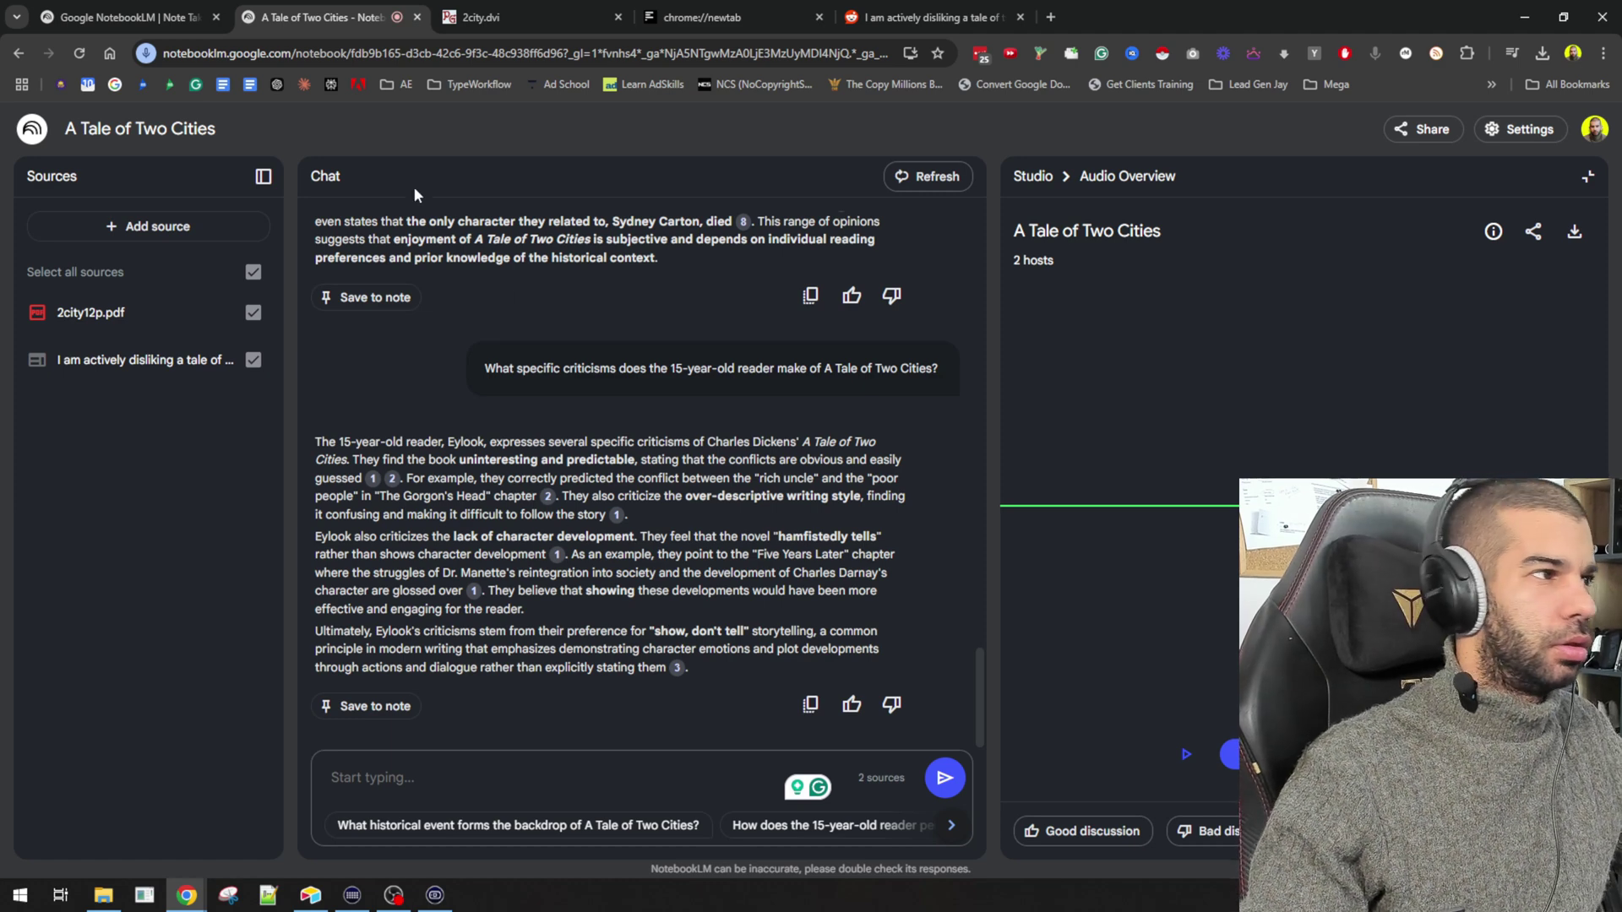
scroll(732, 508, up, 10)
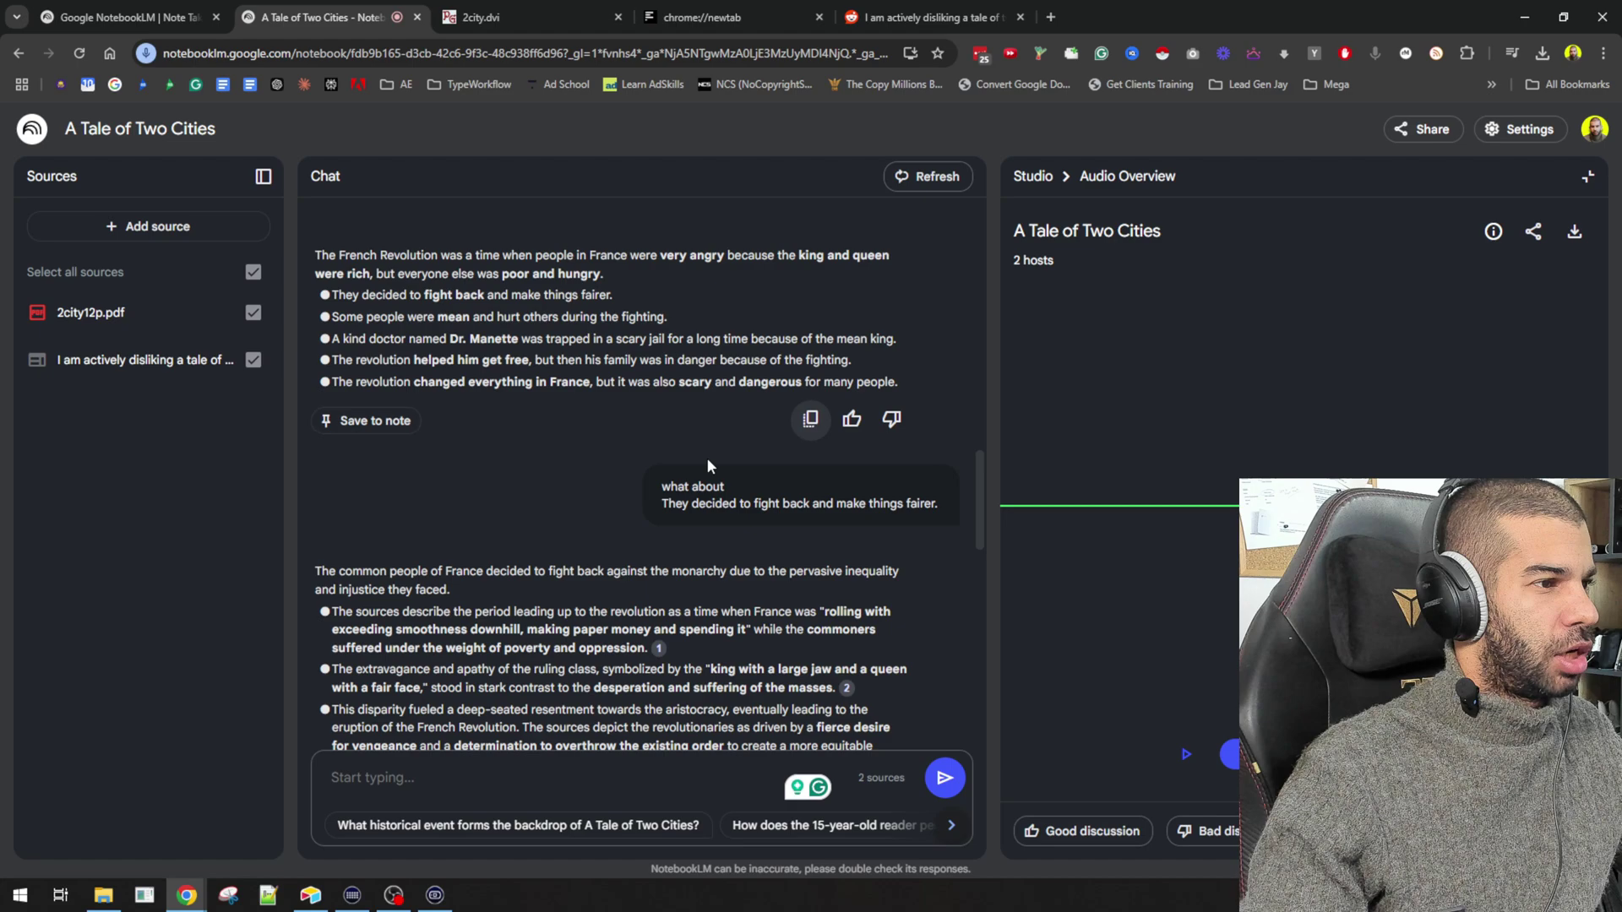
scroll(707, 458, up, 10)
scroll(614, 553, down, 2)
scroll(614, 553, down, 15)
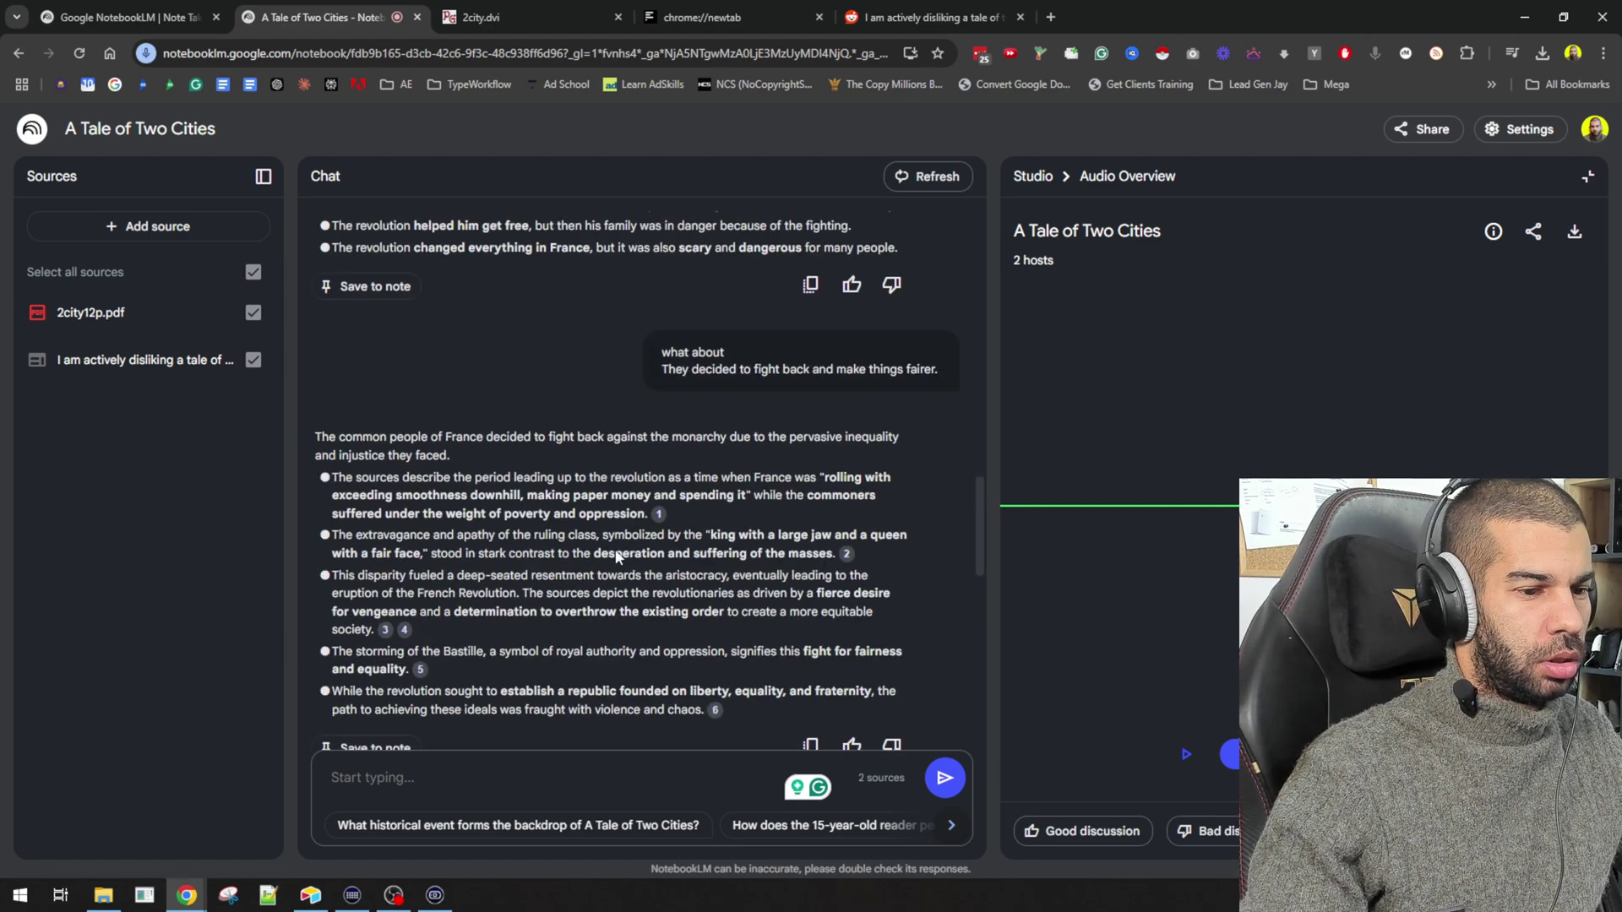
click(127, 228)
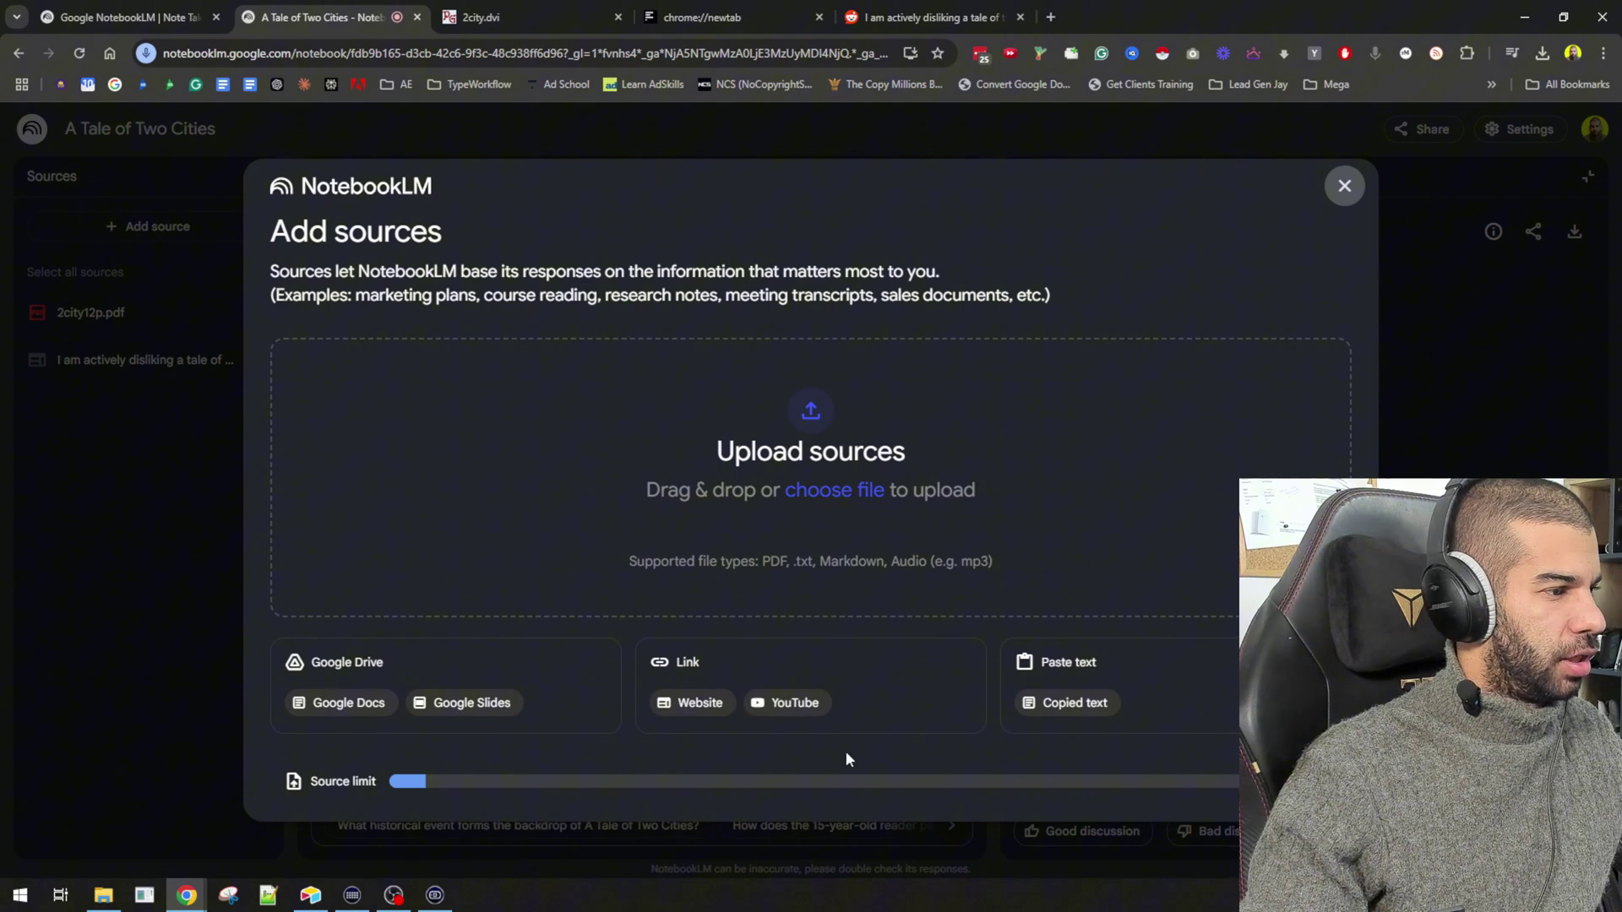
click(85, 502)
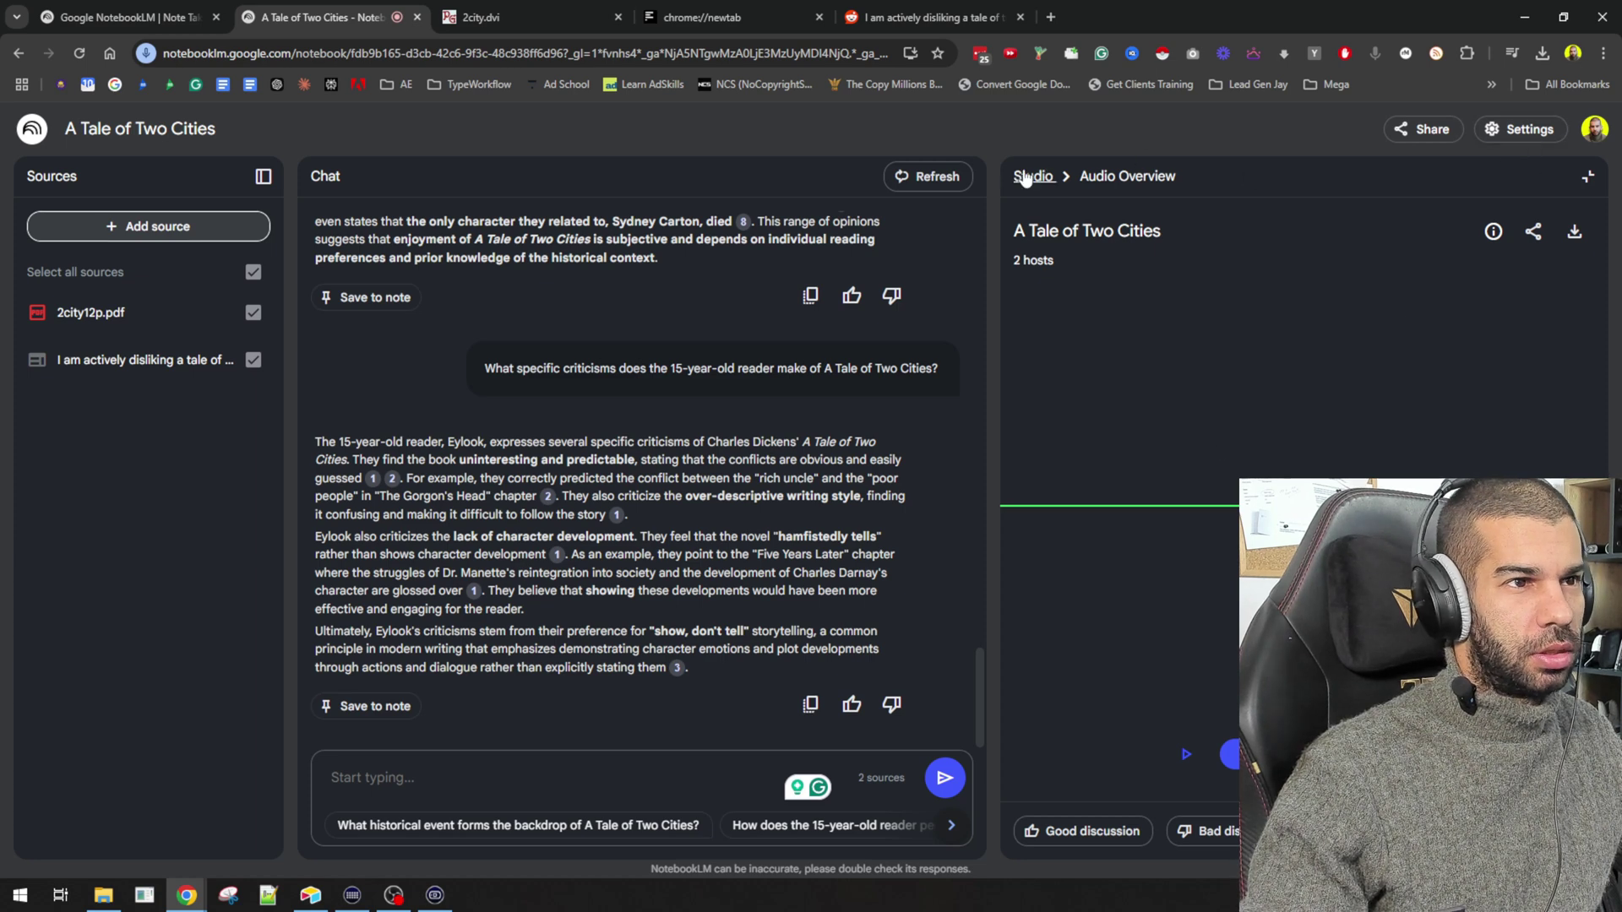
- Close the audio overview, read through the saved Themes and Analysis note, then close it
click(1589, 180)
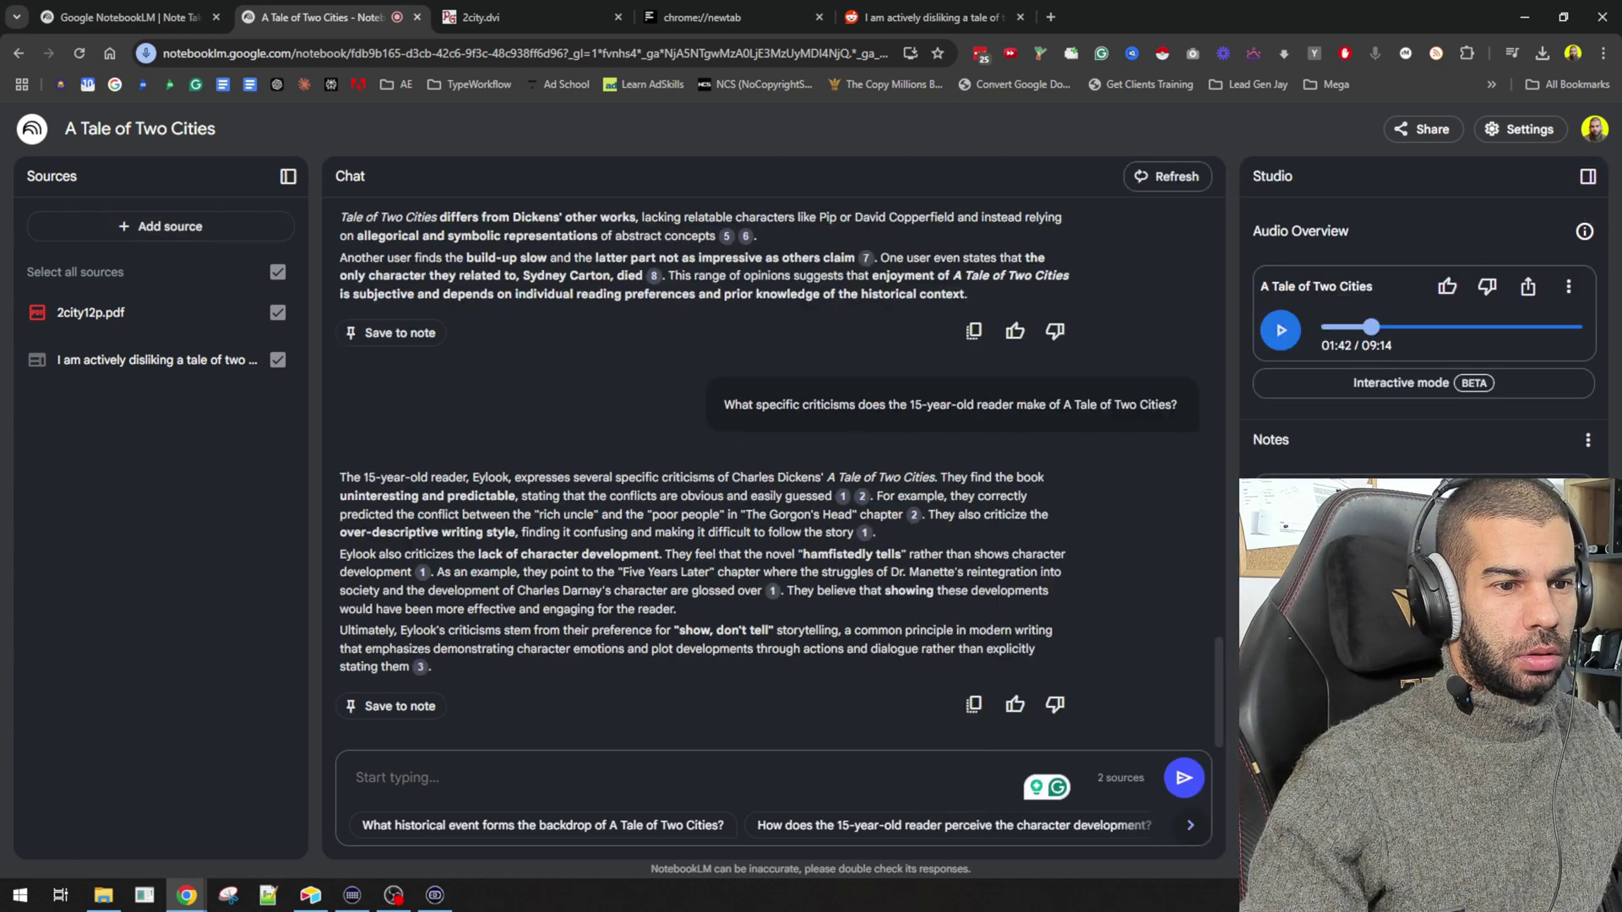
click(1352, 498)
scroll(1116, 364, down, 5)
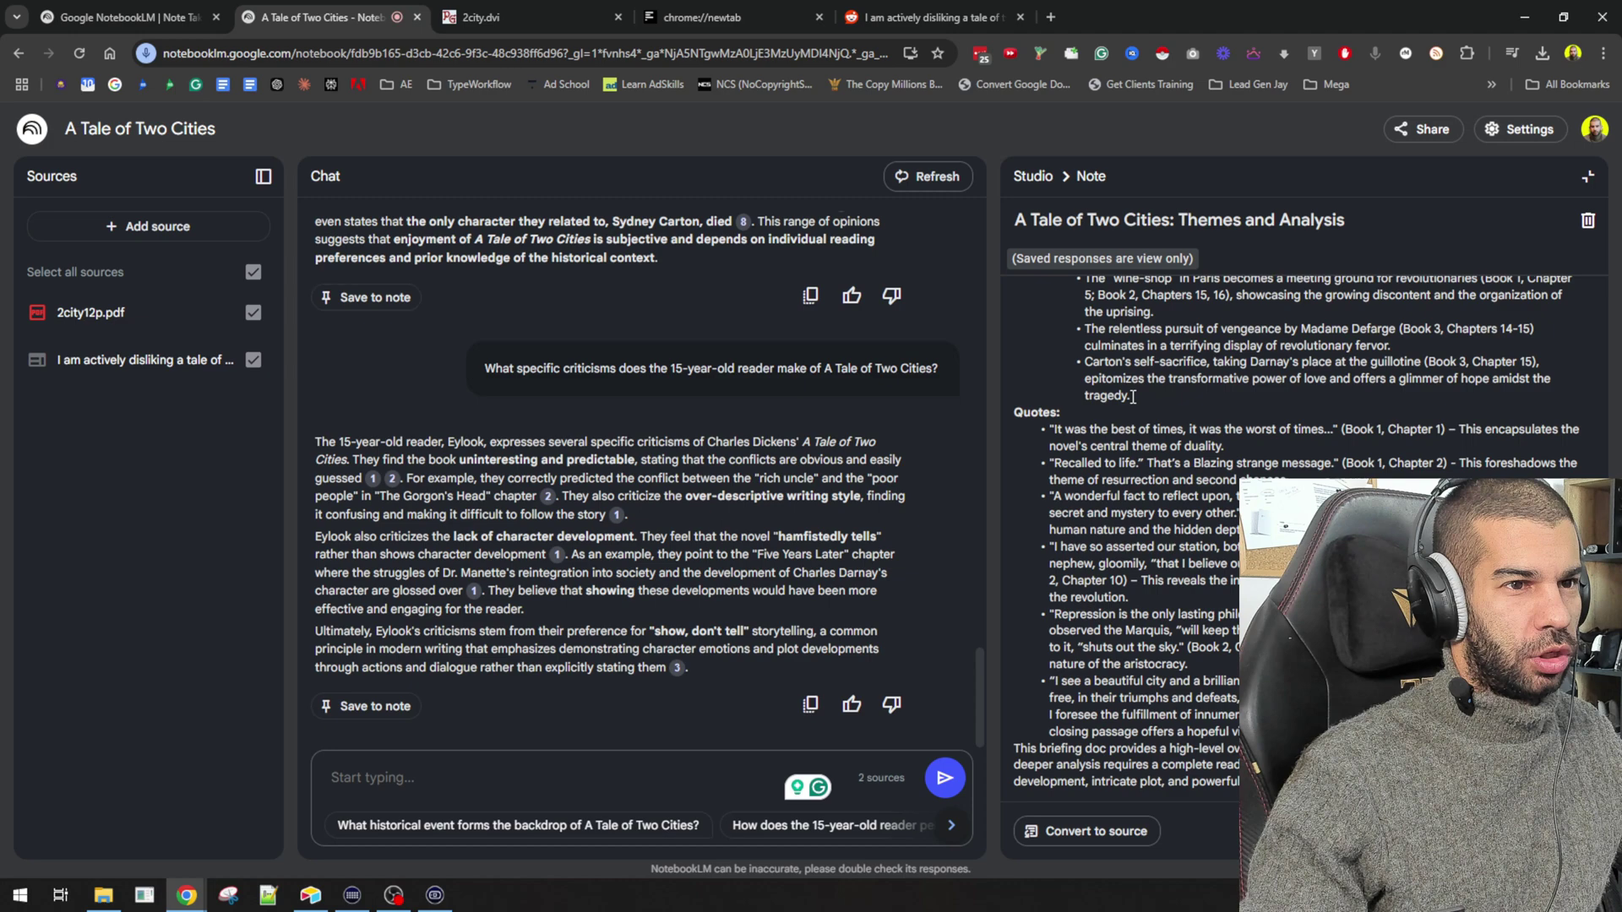
scroll(1102, 321, up, 5)
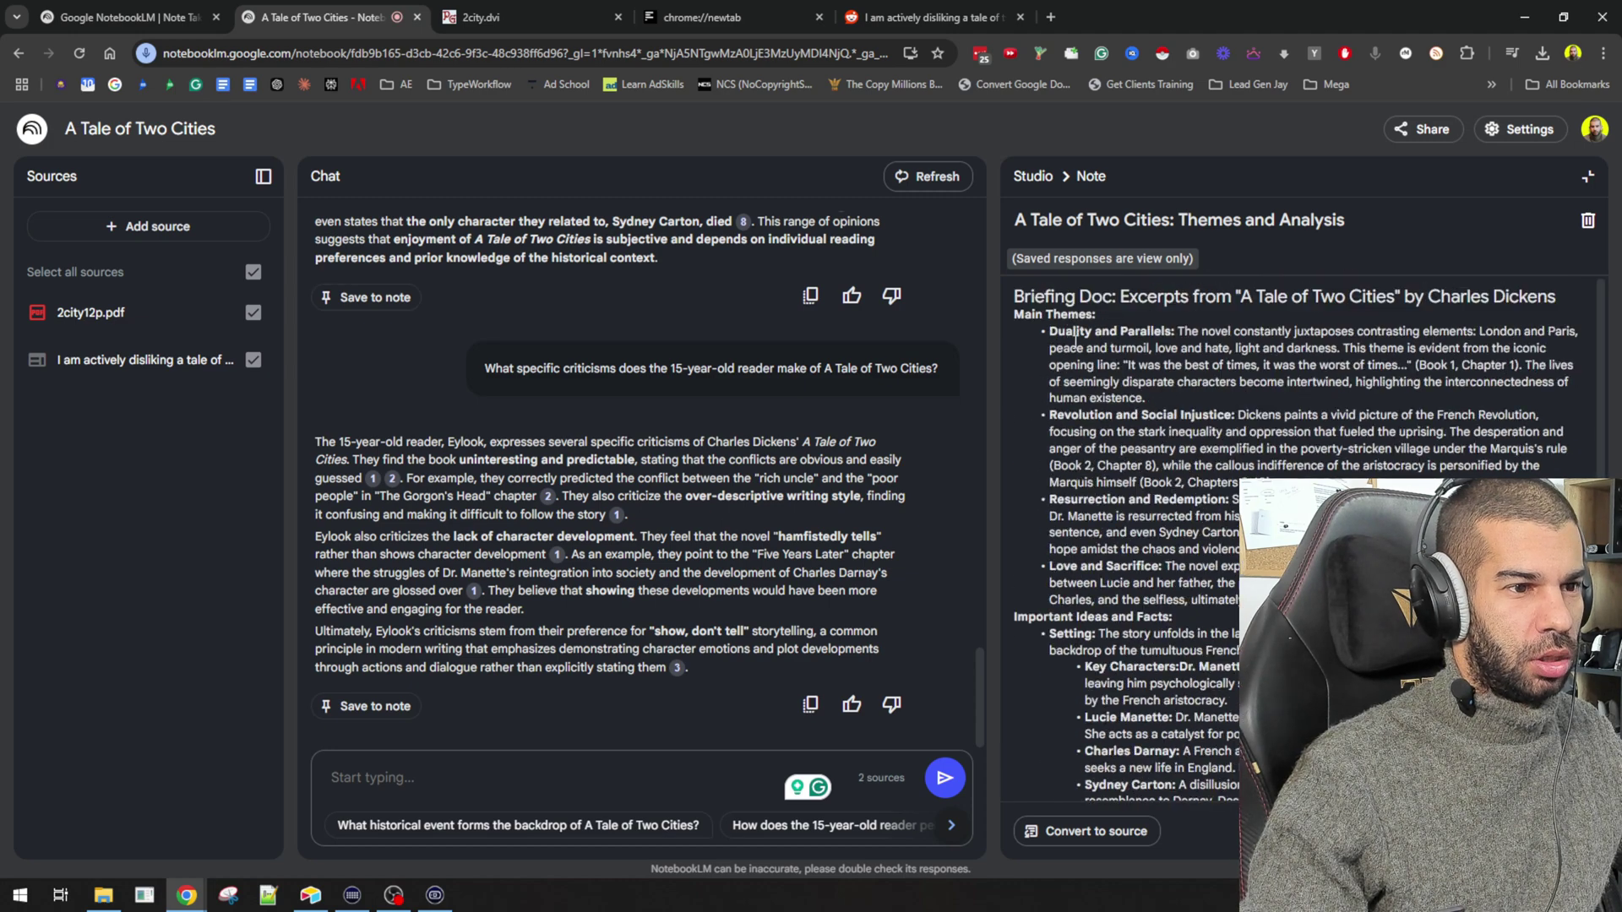
drag(1075, 337, 1231, 630)
click(1231, 629)
scroll(1231, 629, down, 10)
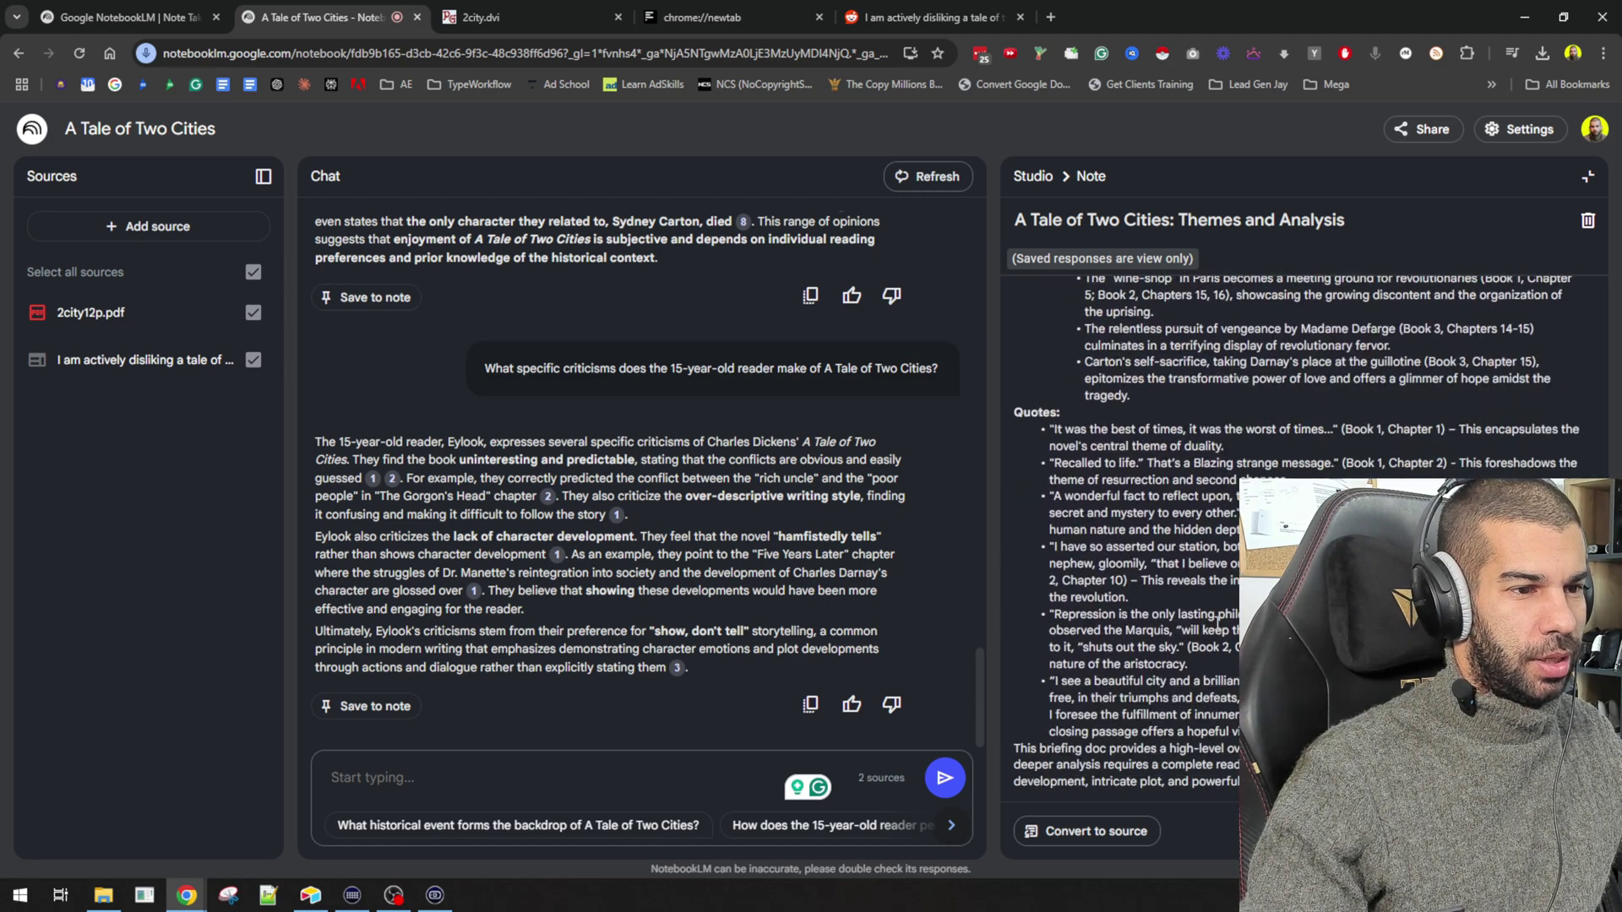
scroll(1216, 621, up, 8)
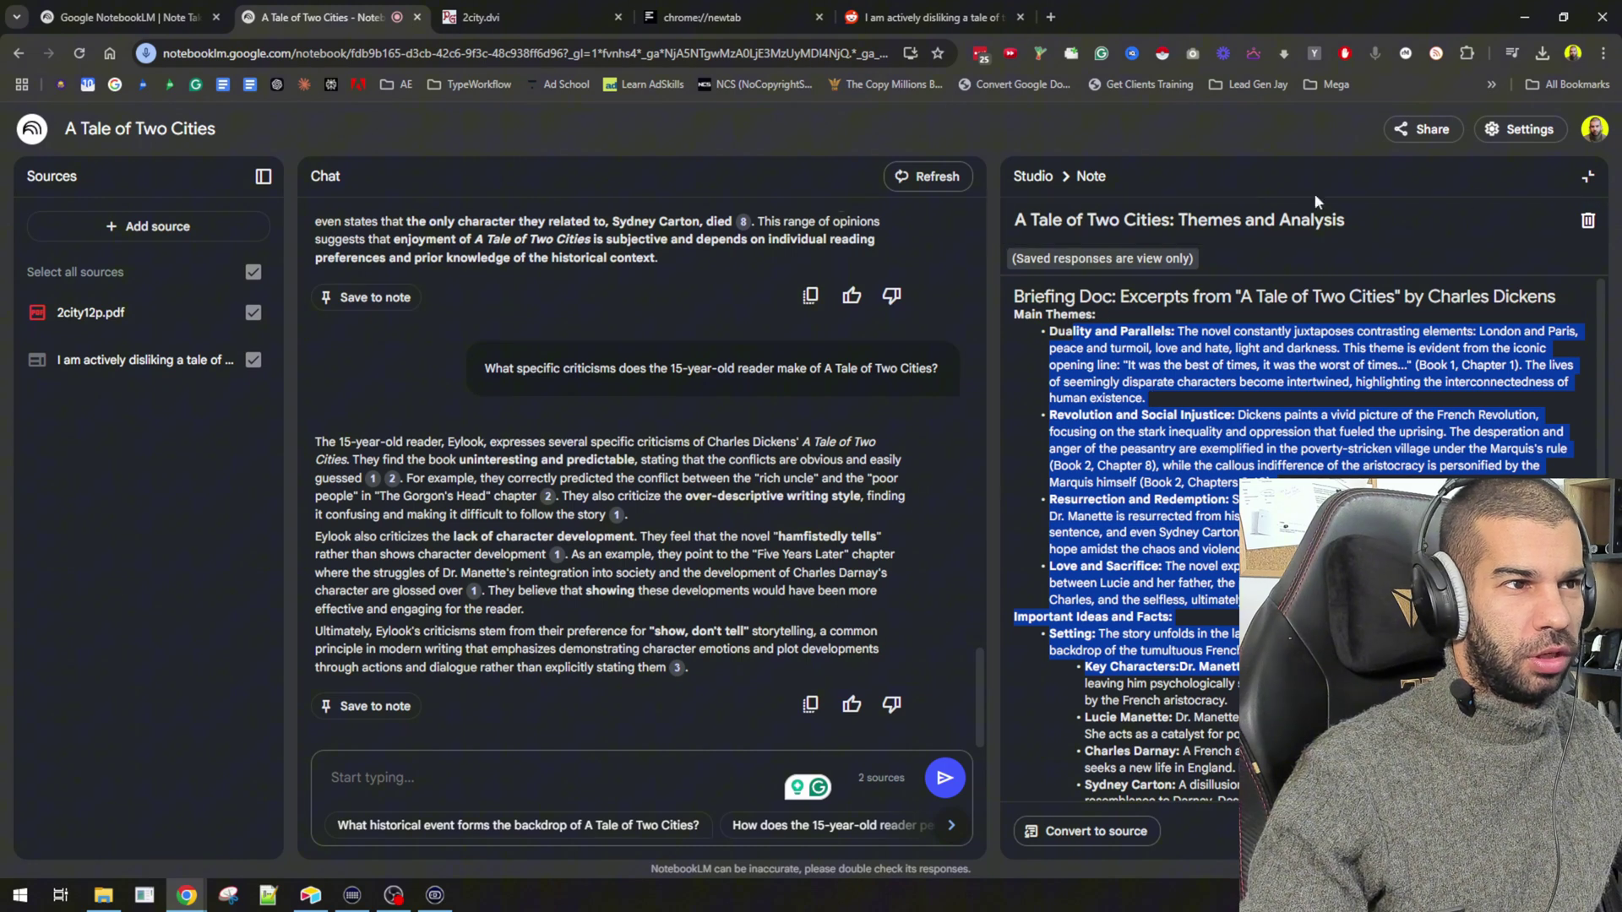
click(1587, 177)
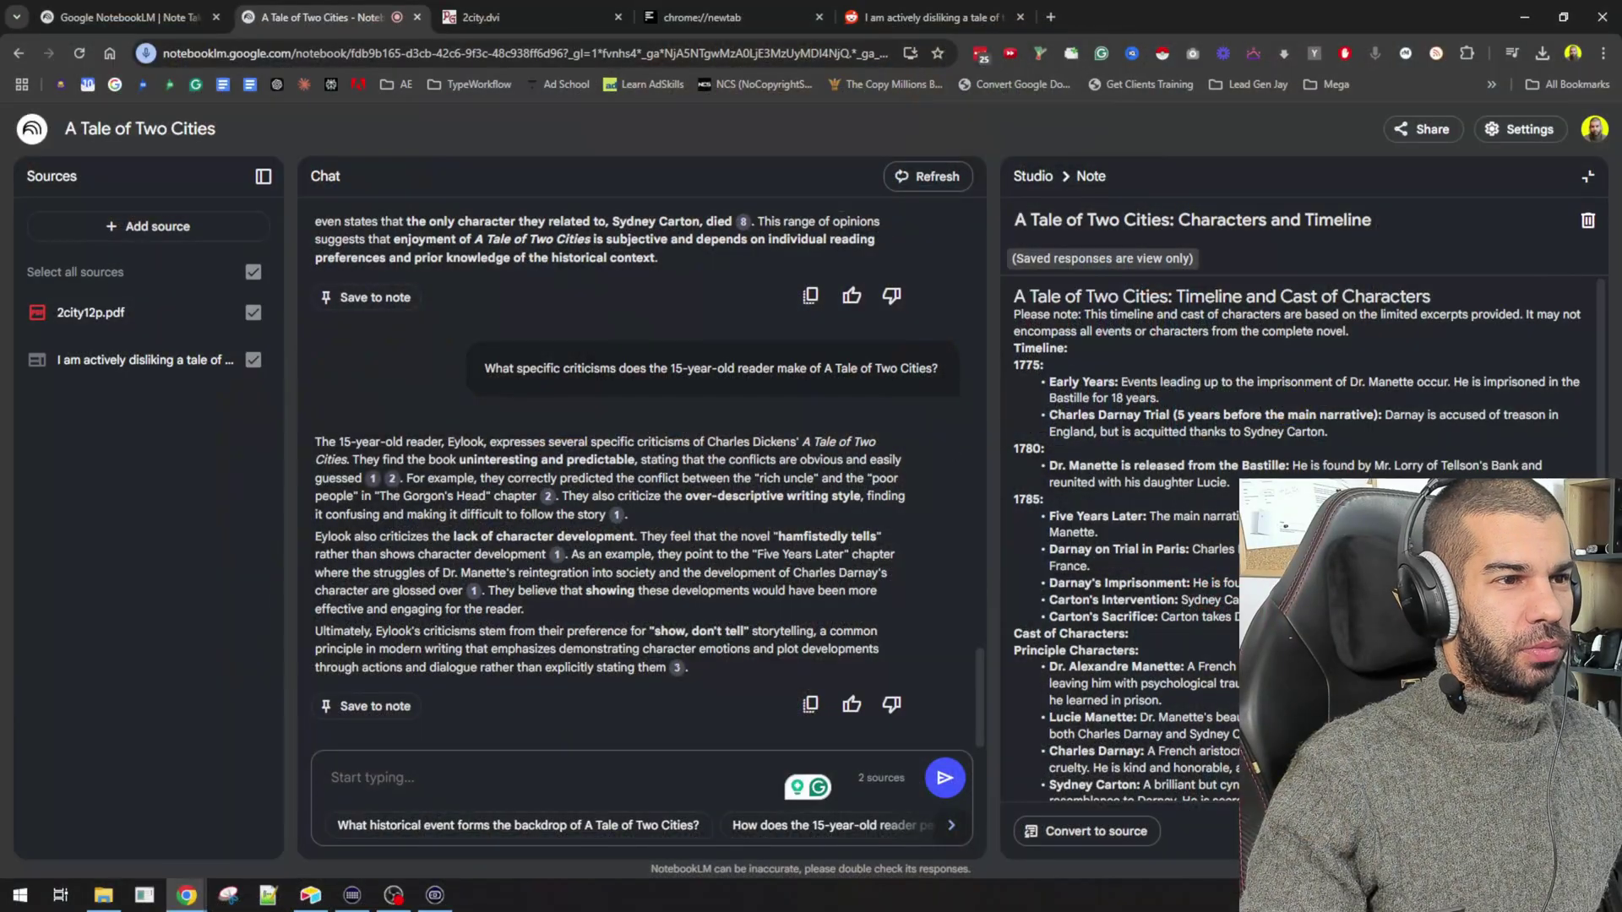
drag(1110, 314, 1477, 317)
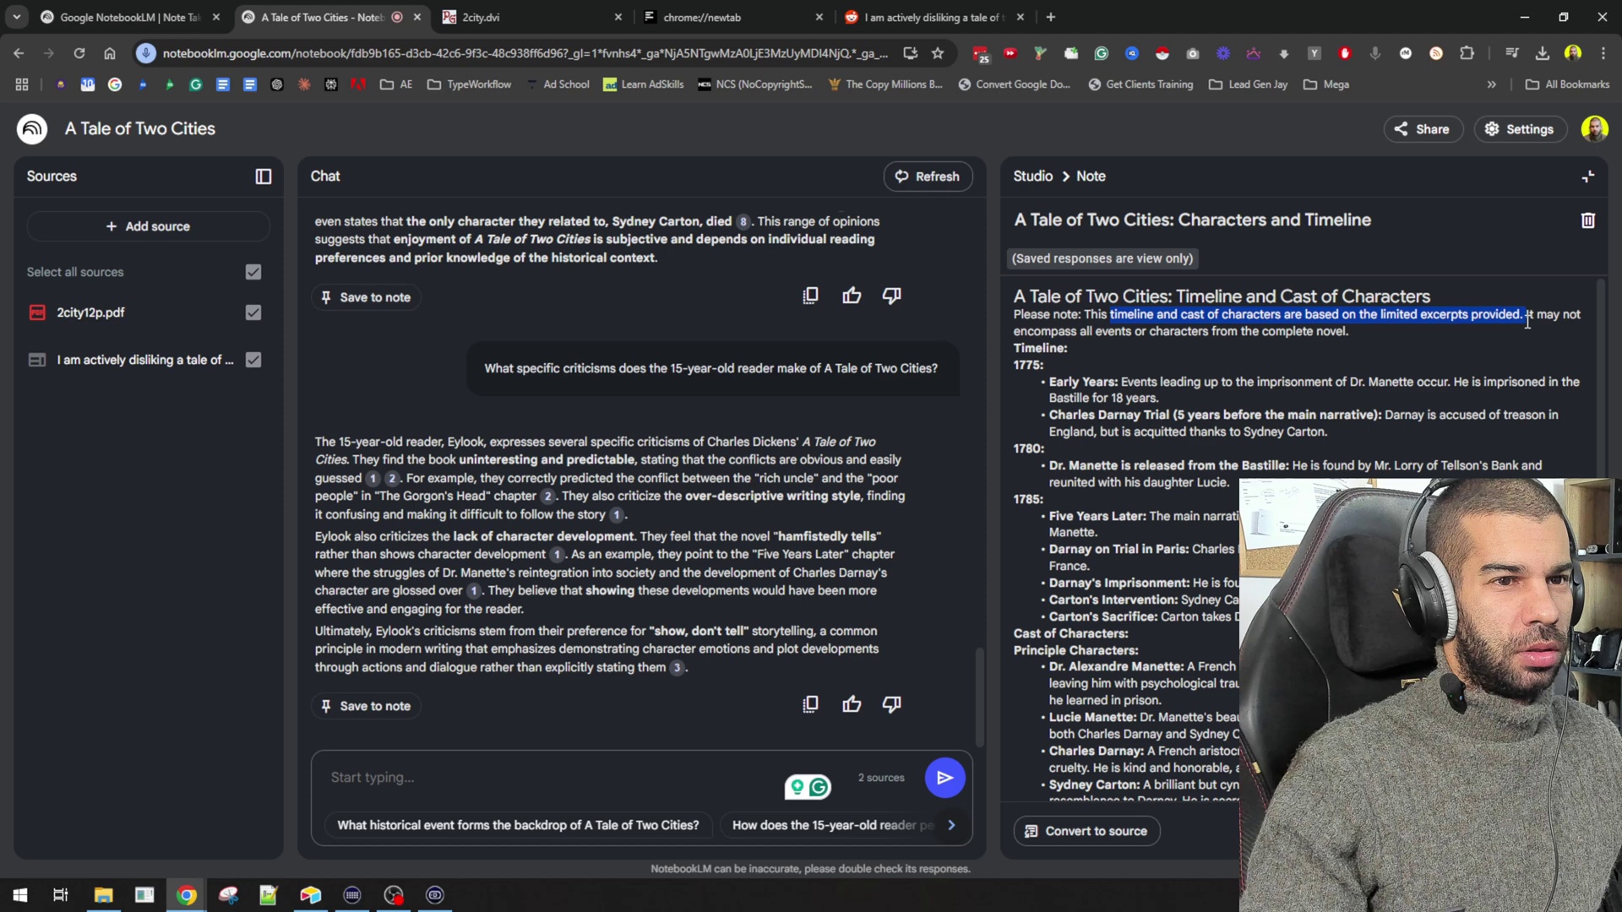
click(1210, 343)
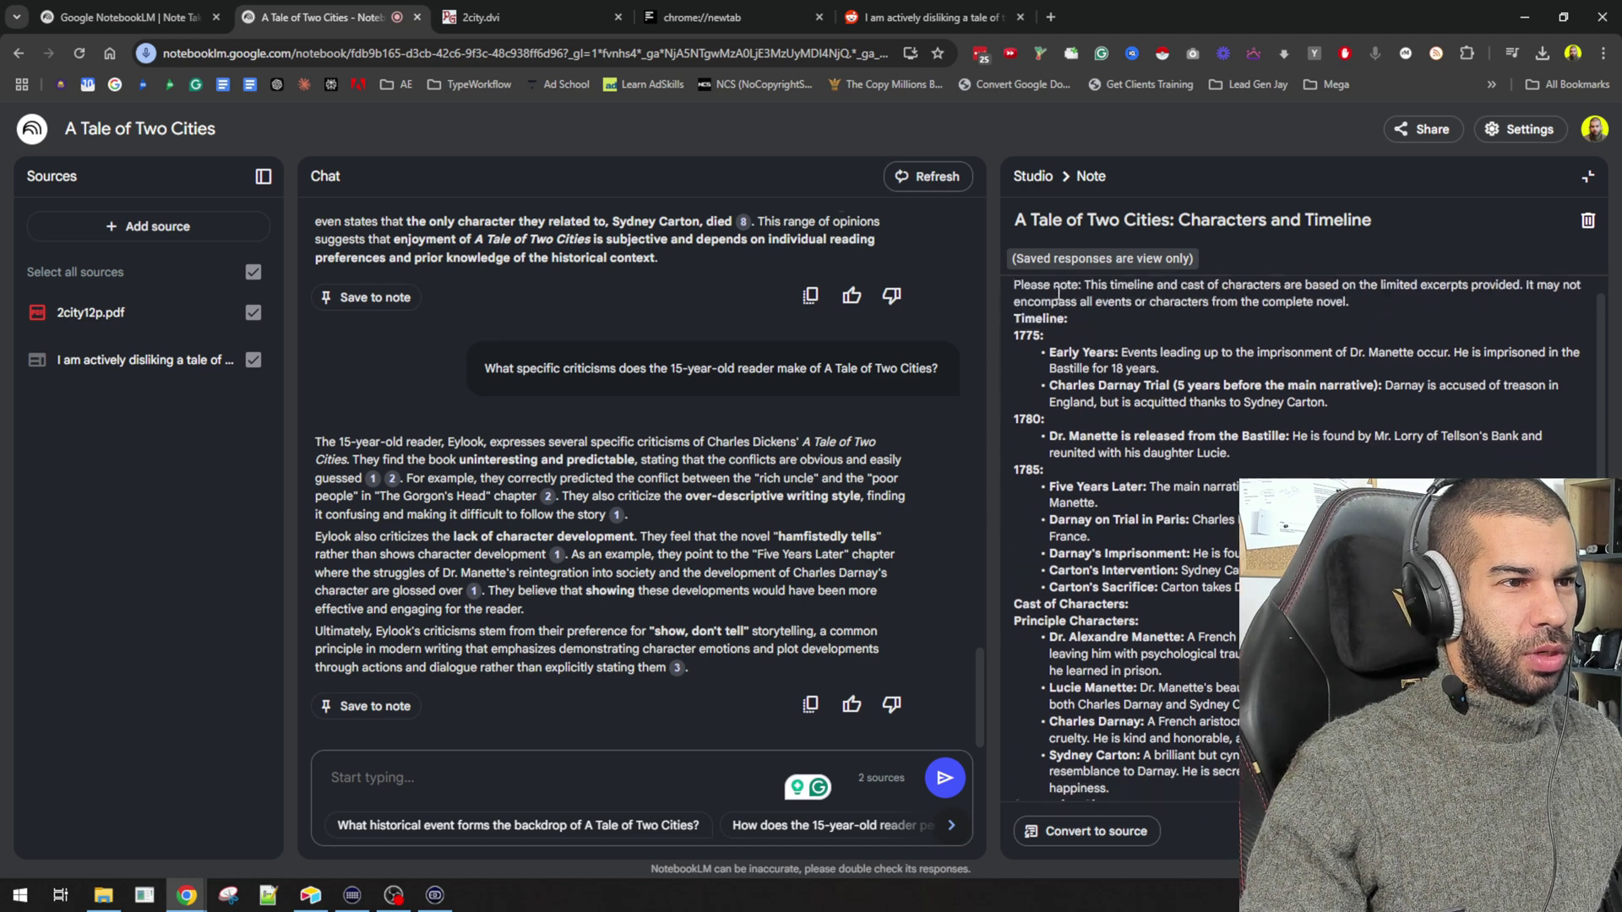
drag(1020, 365, 1043, 450)
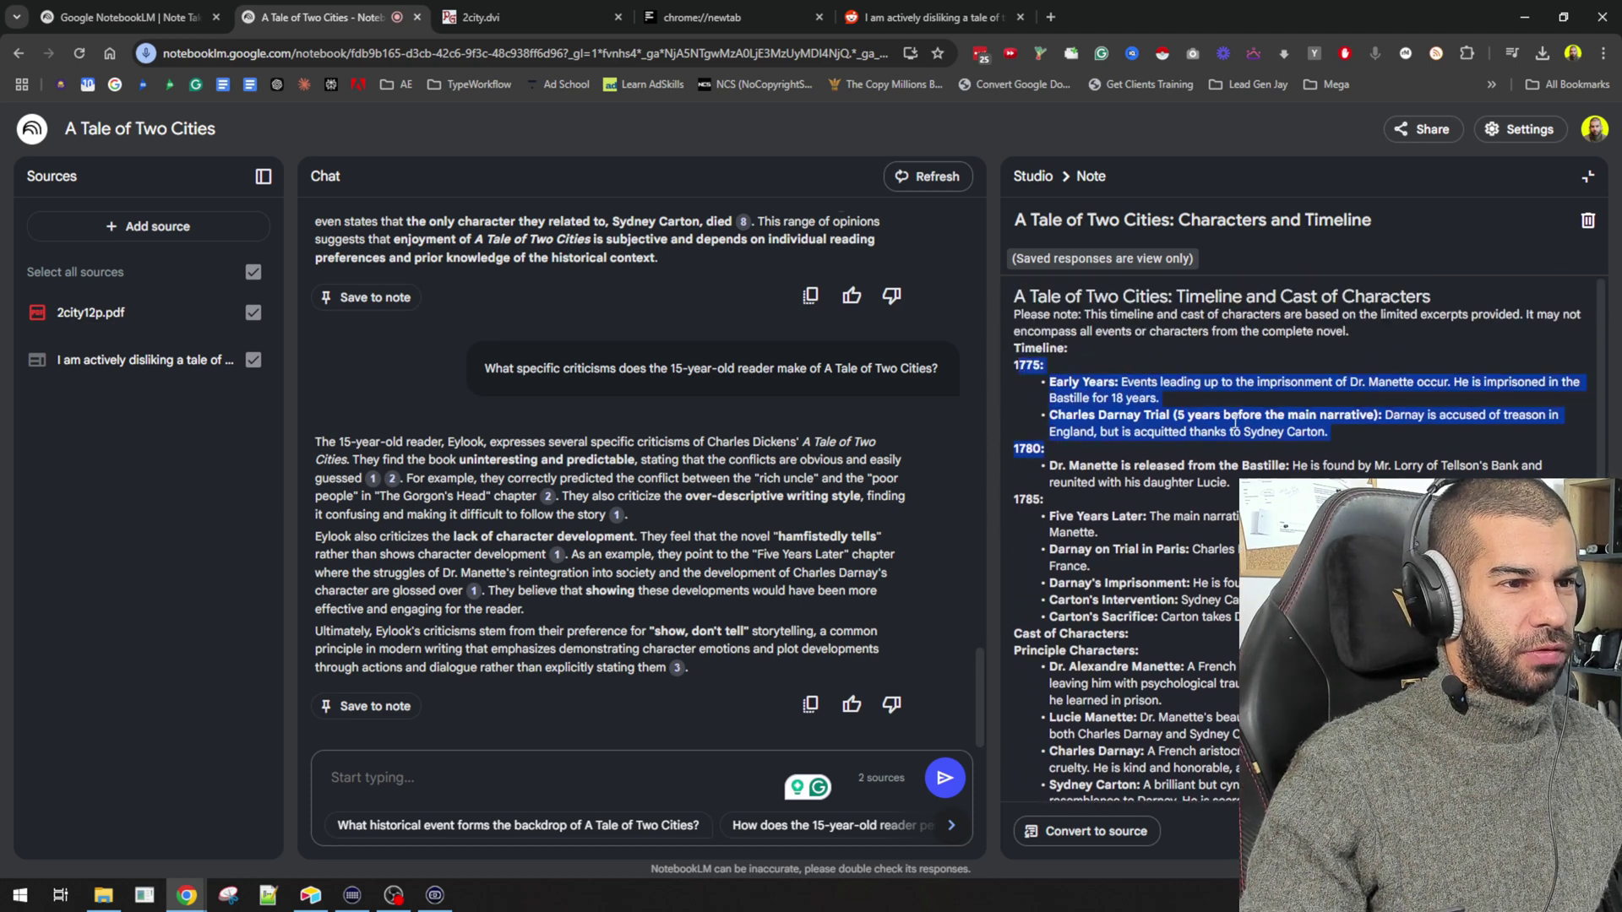
click(1129, 375)
drag(1083, 378, 1338, 393)
click(1016, 456)
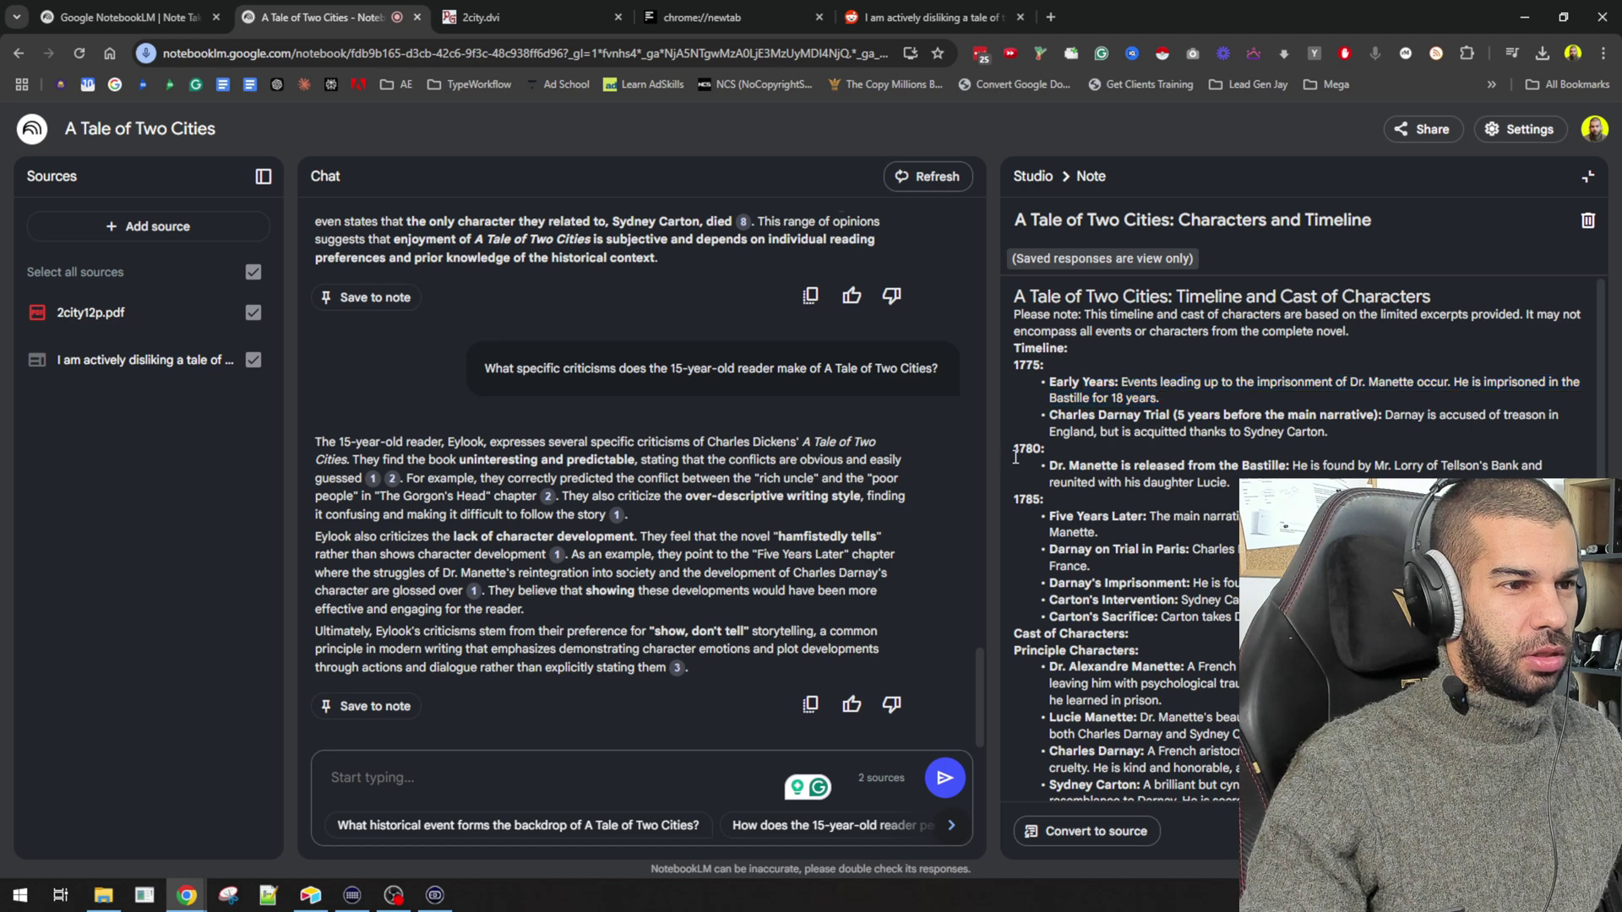
scroll(1020, 503, down, 3)
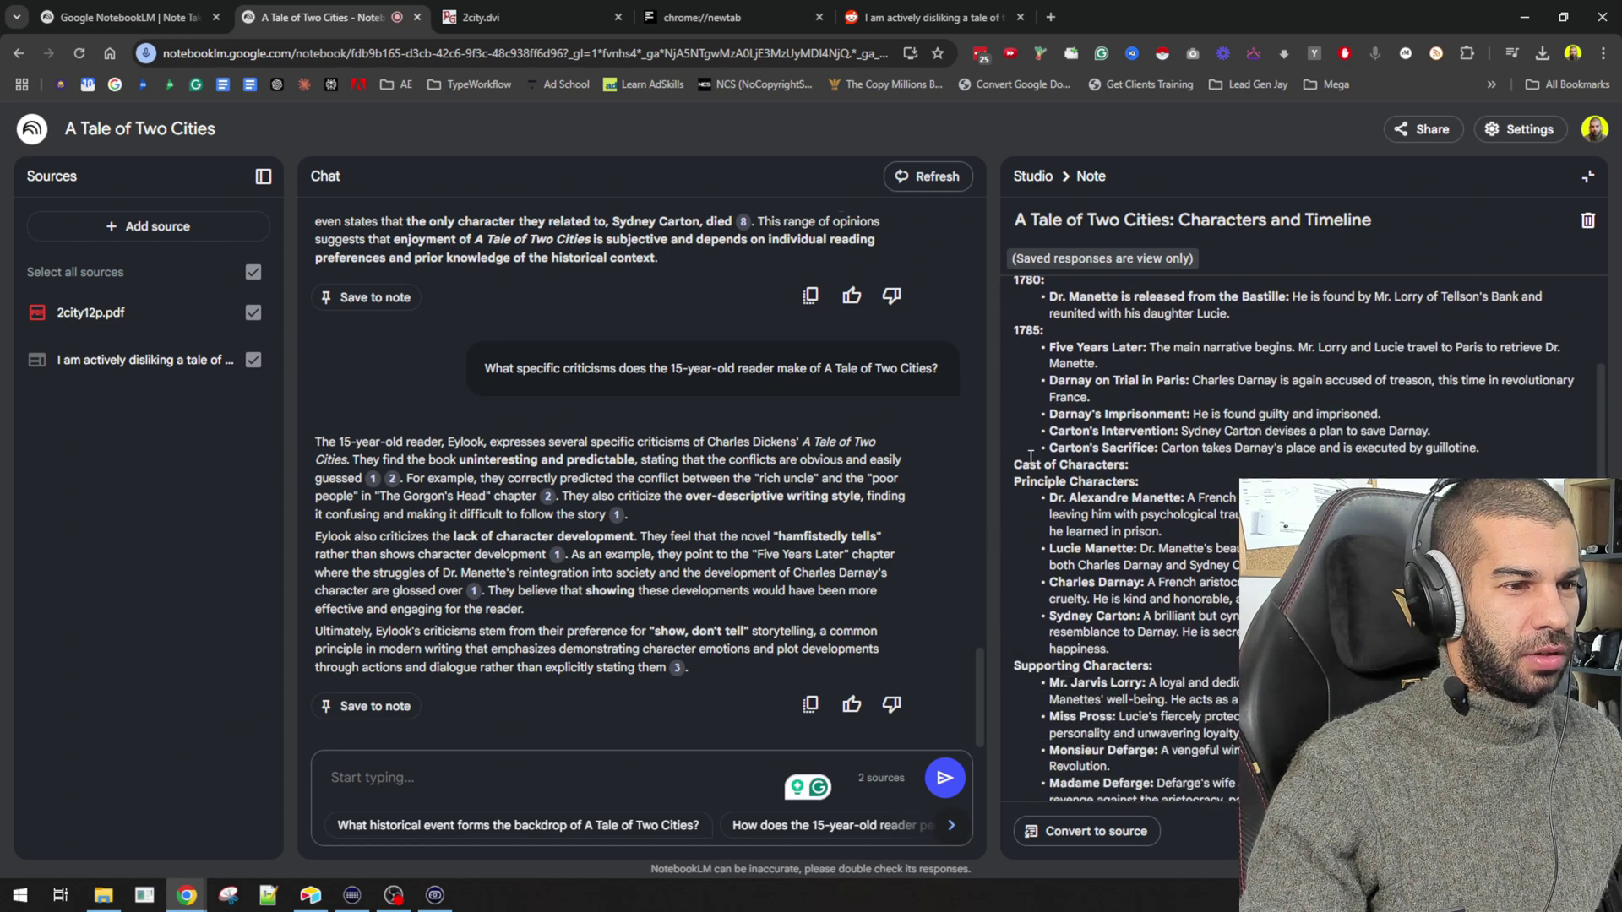
drag(1031, 458, 1132, 498)
scroll(1132, 499, down, 2)
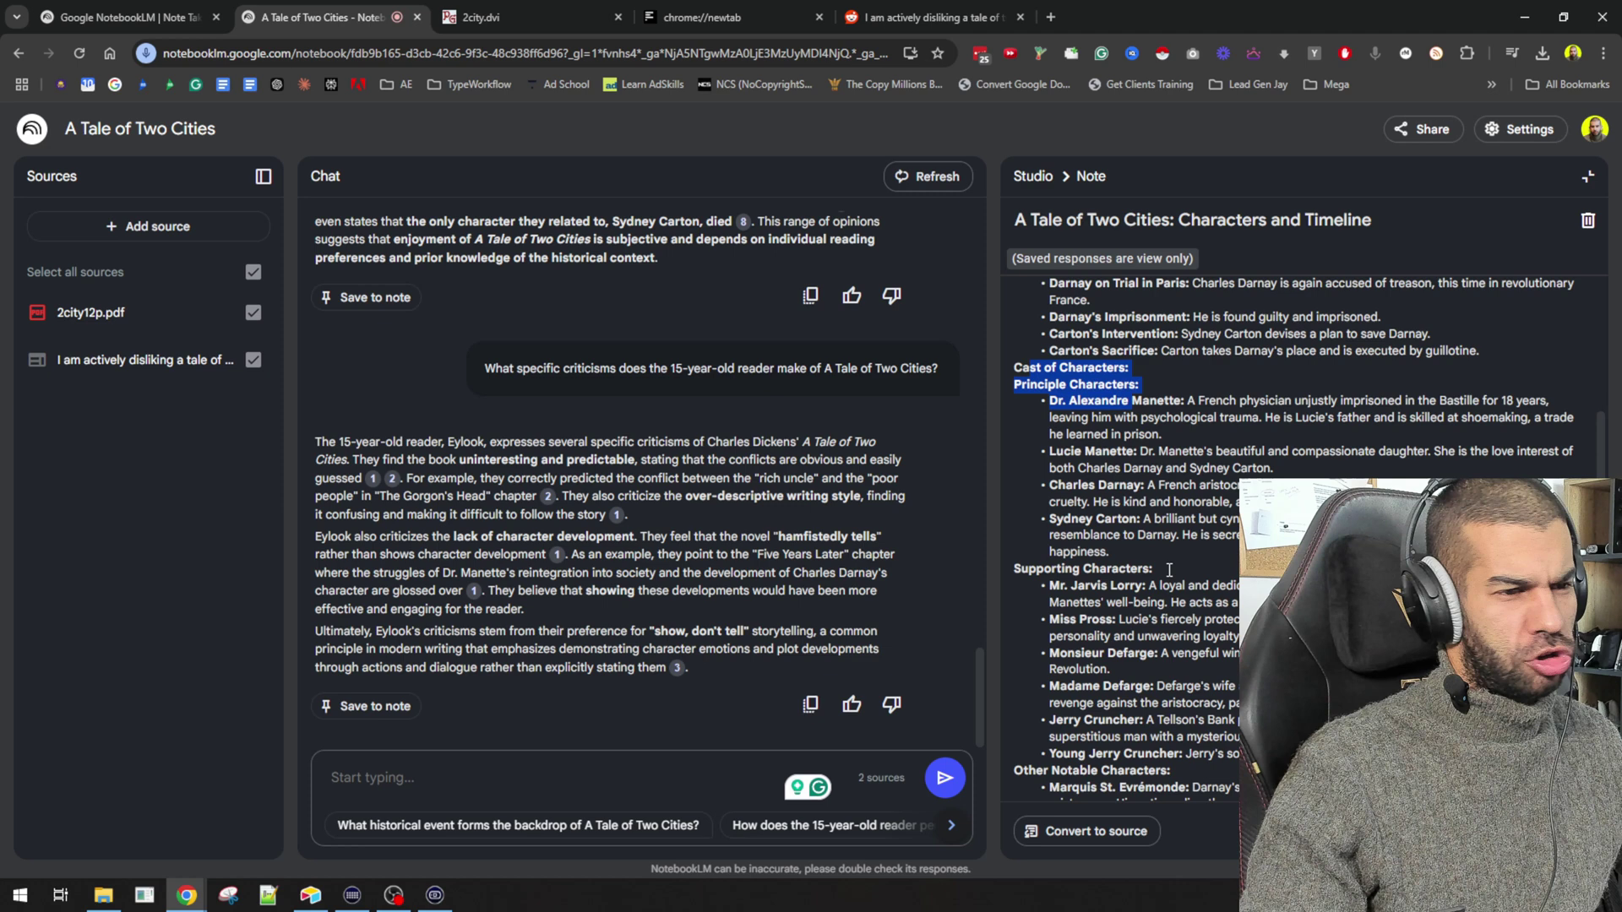
scroll(1169, 570, up, 5)
drag(1018, 355, 1090, 507)
scroll(1183, 591, down, 3)
drag(1009, 473, 1111, 649)
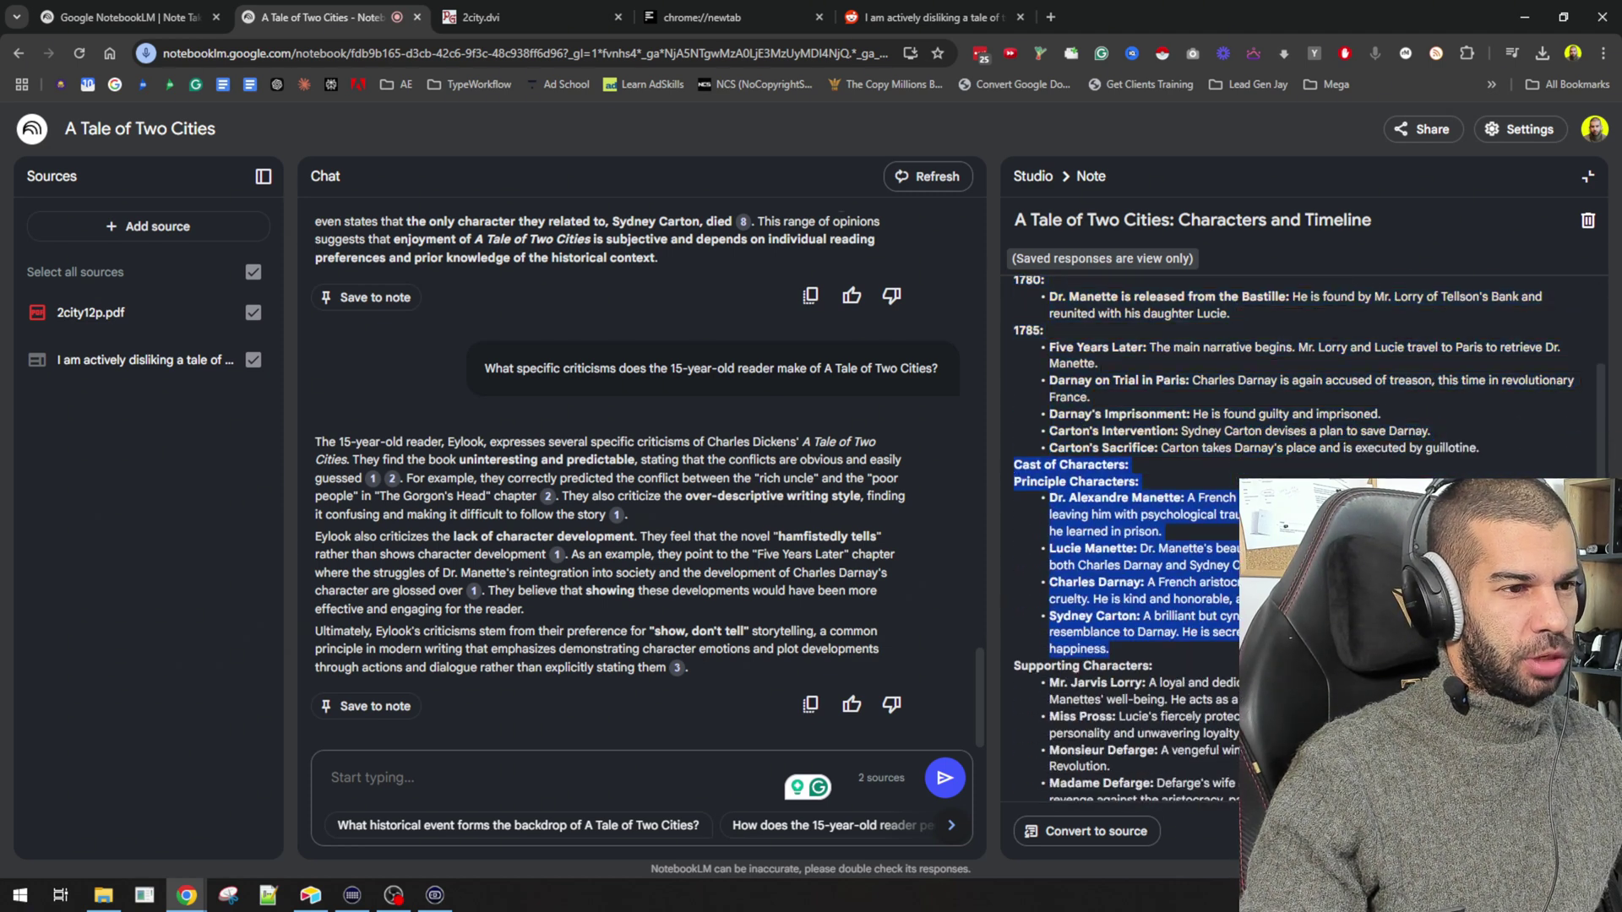
scroll(1124, 591, down, 4)
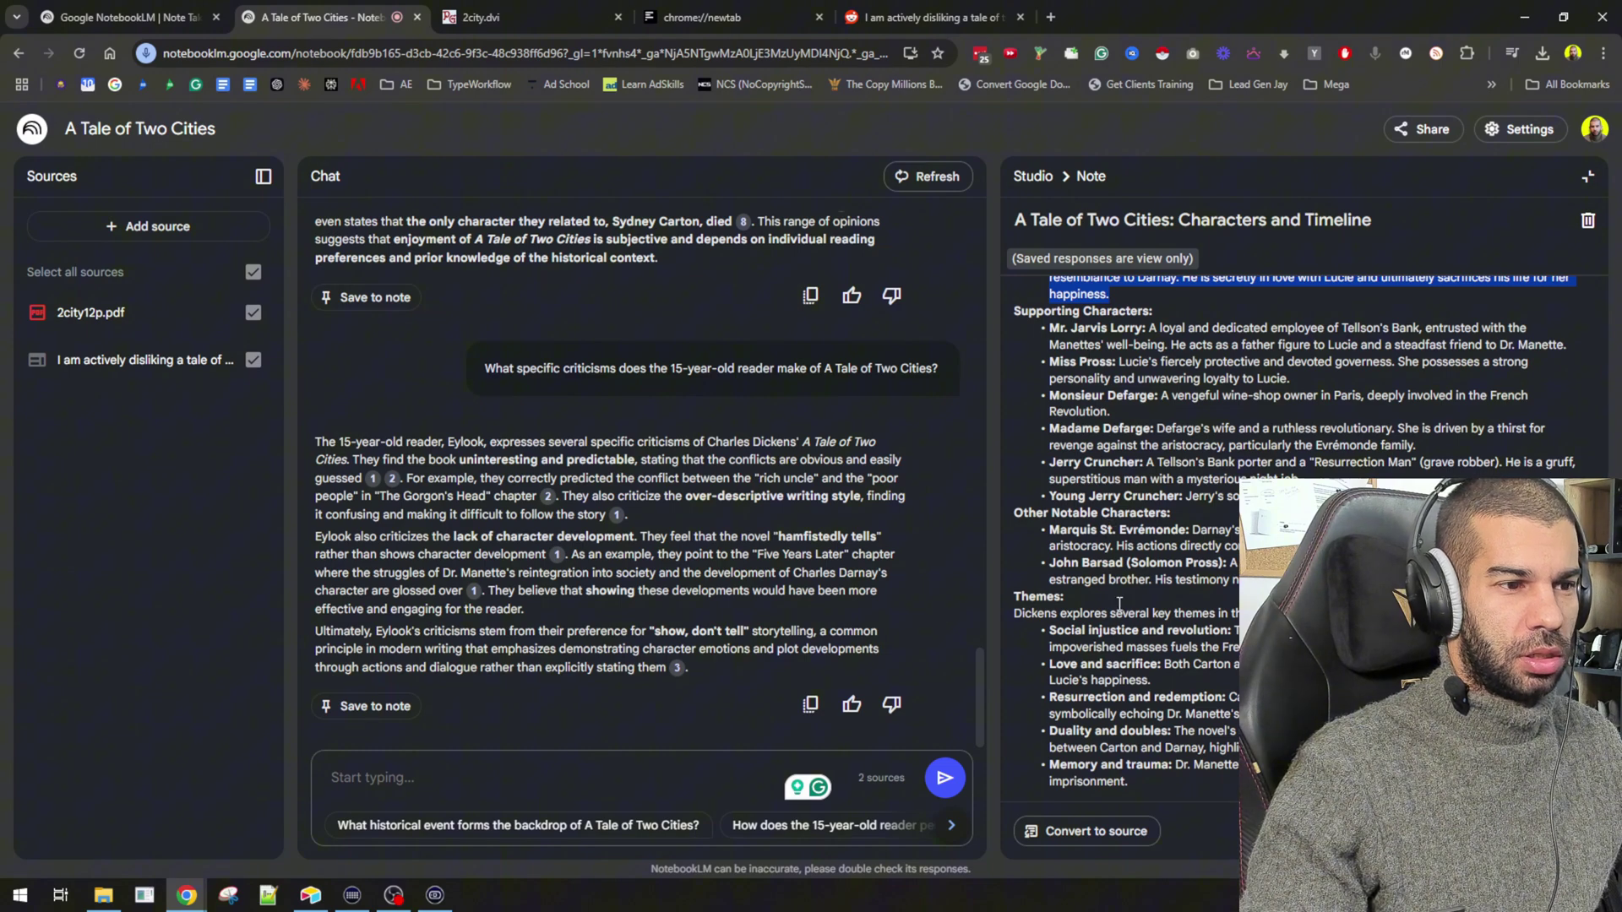
scroll(1120, 604, up, 6)
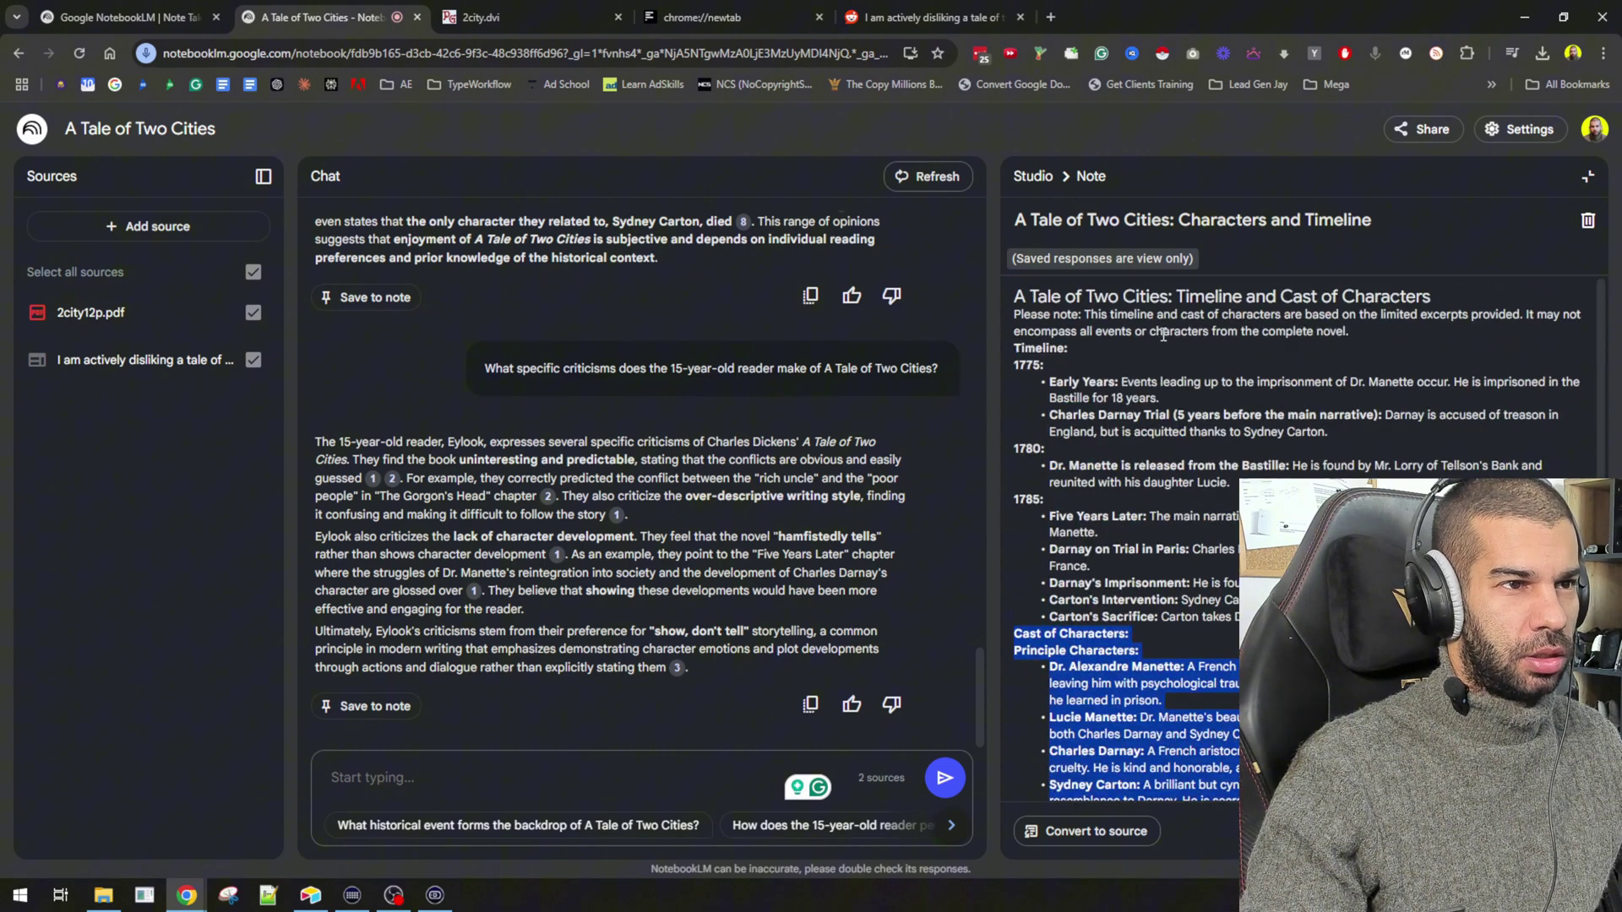
- Replace the Characters and Timeline note with the Study Guide and Glossary note and highlight its short-answer quiz and answer key
click(1587, 179)
click(1352, 499)
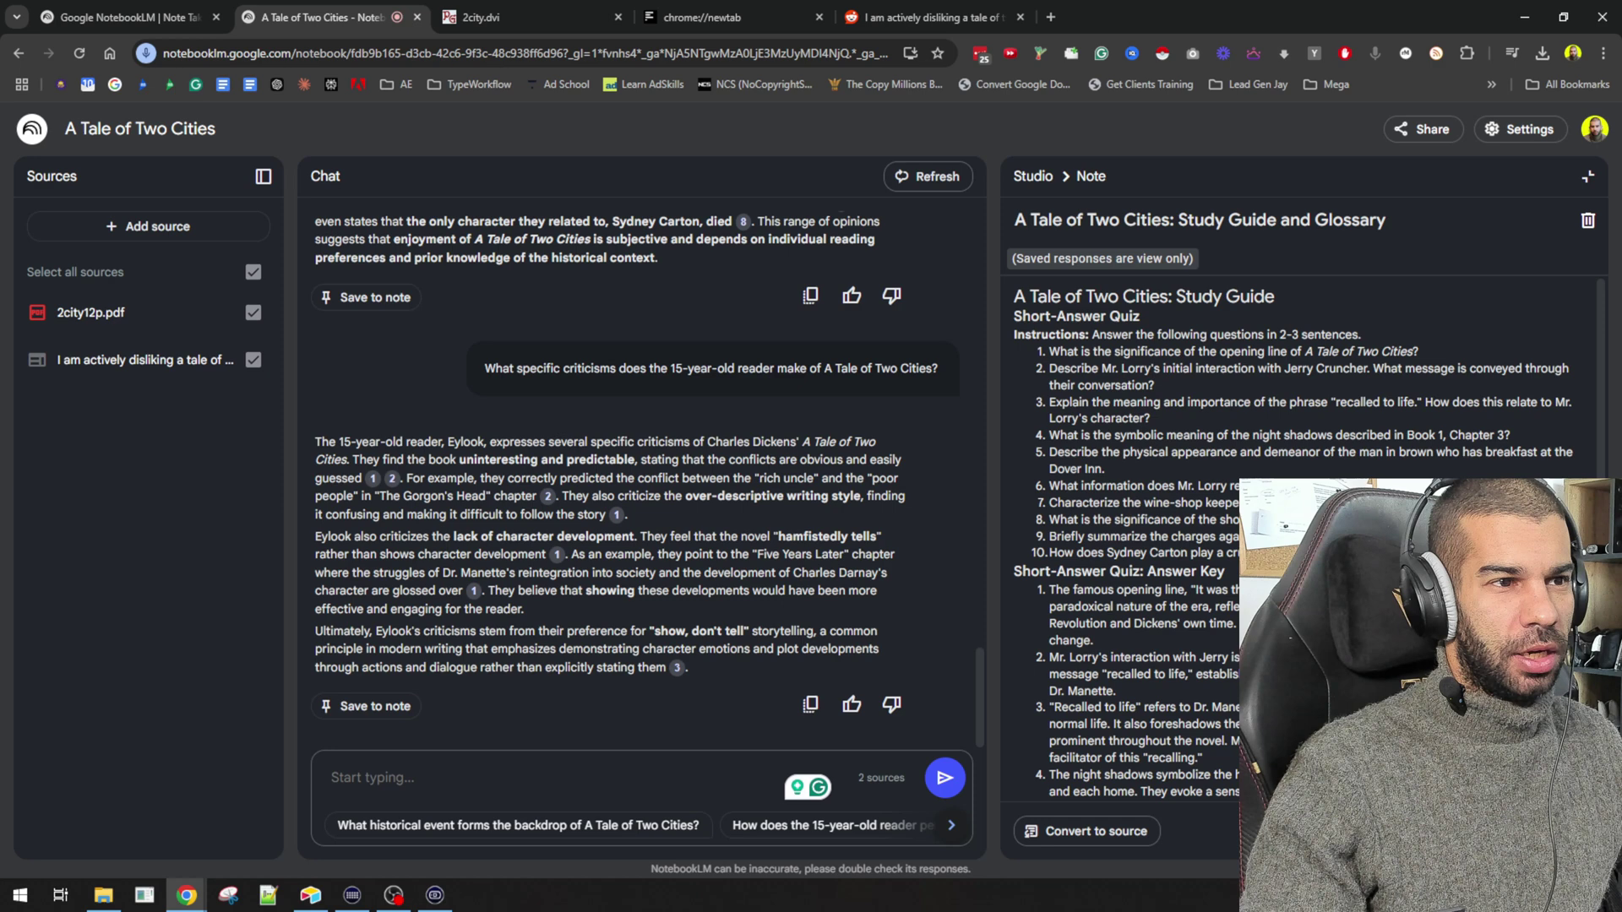
drag(1013, 317, 1147, 322)
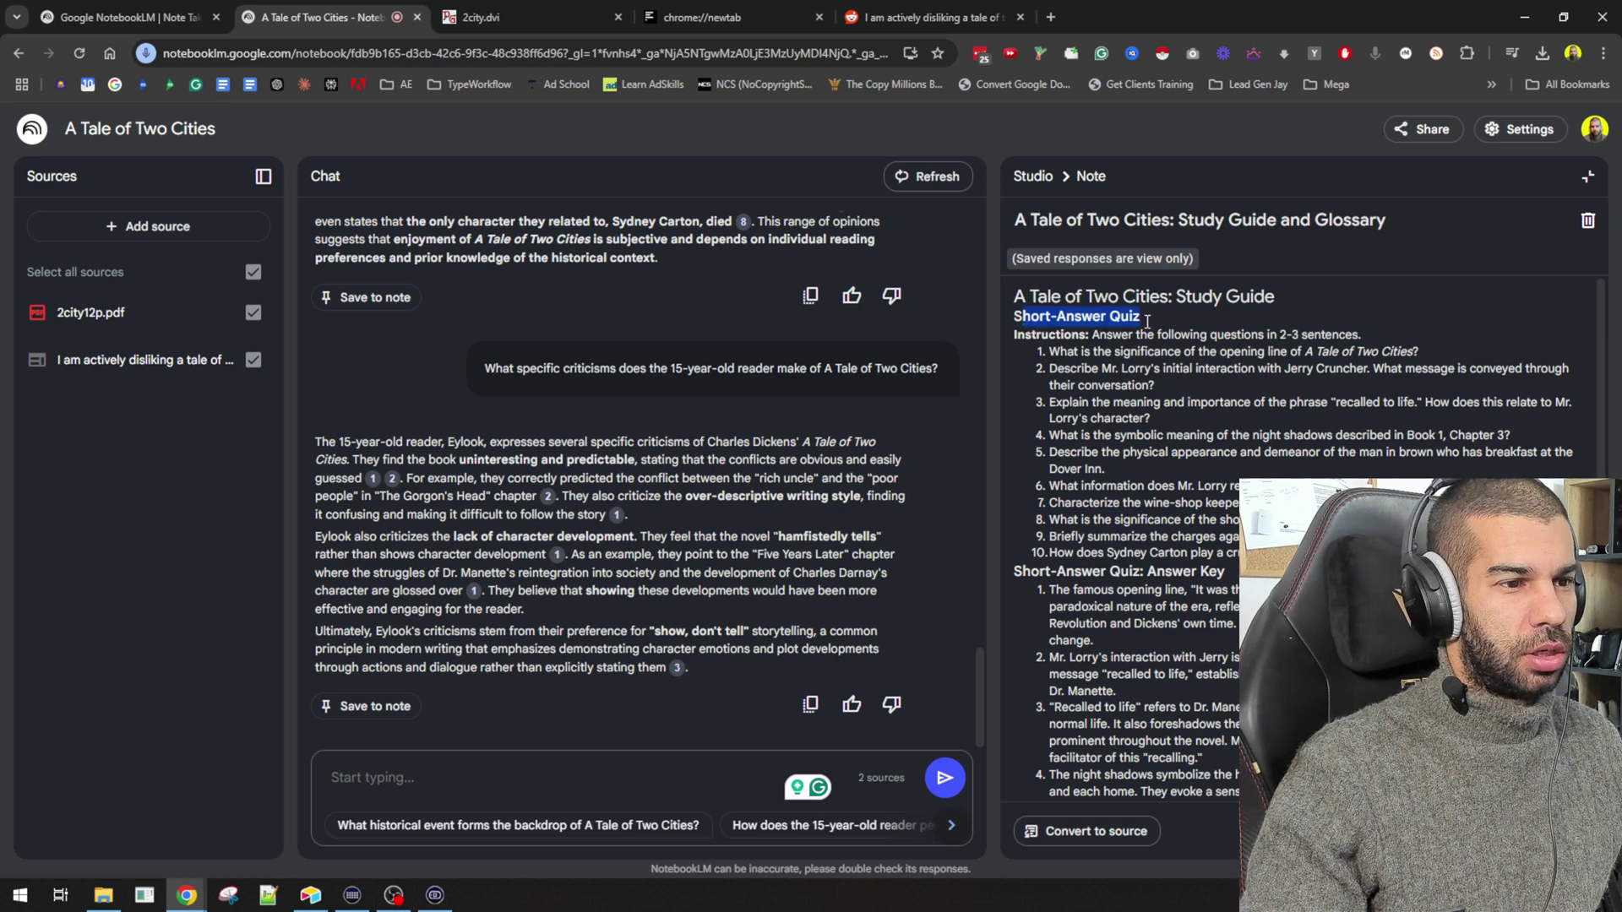
drag(1133, 589, 1179, 659)
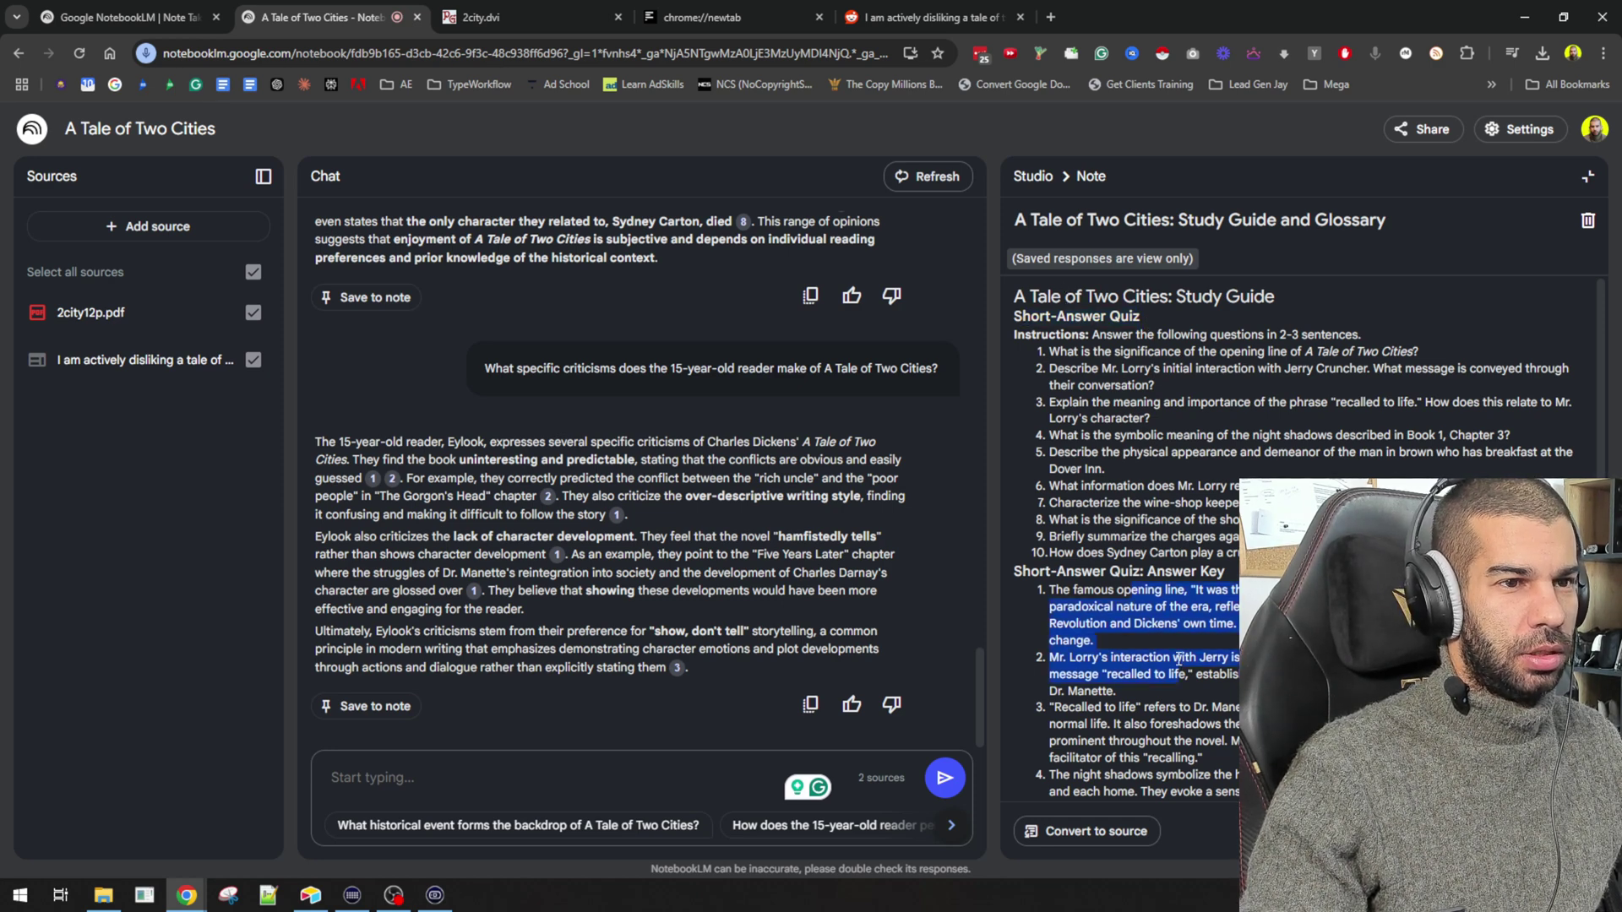
drag(1183, 351, 1358, 362)
triple_click(1079, 597)
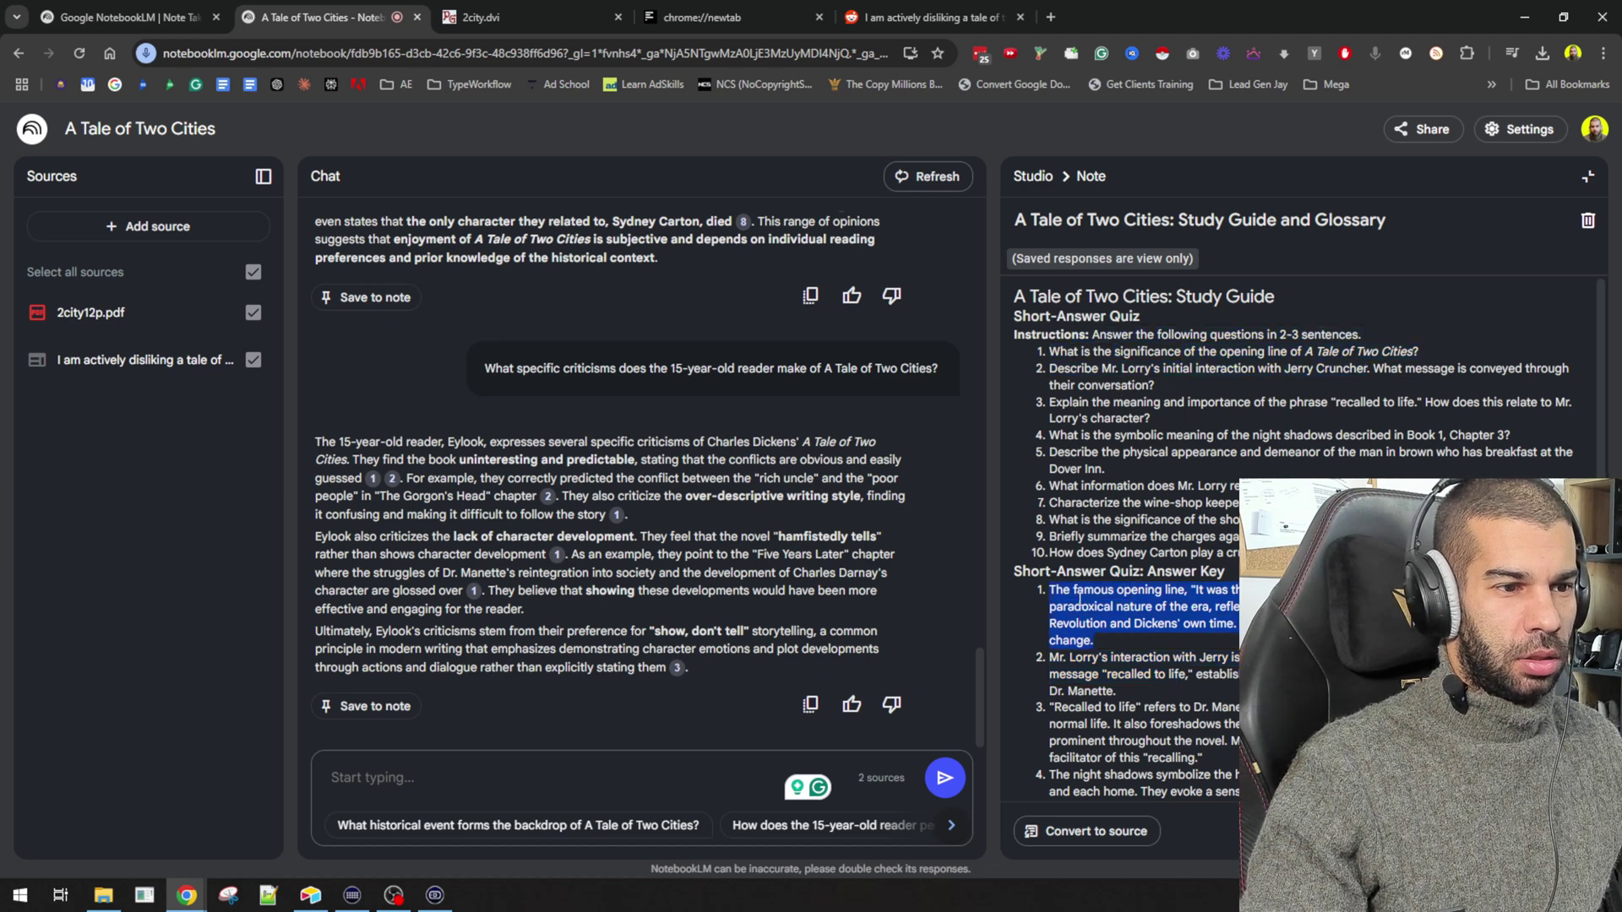
- Scroll down to the Essay Questions section and highlight the first essay question
scroll(1183, 603, down, 7)
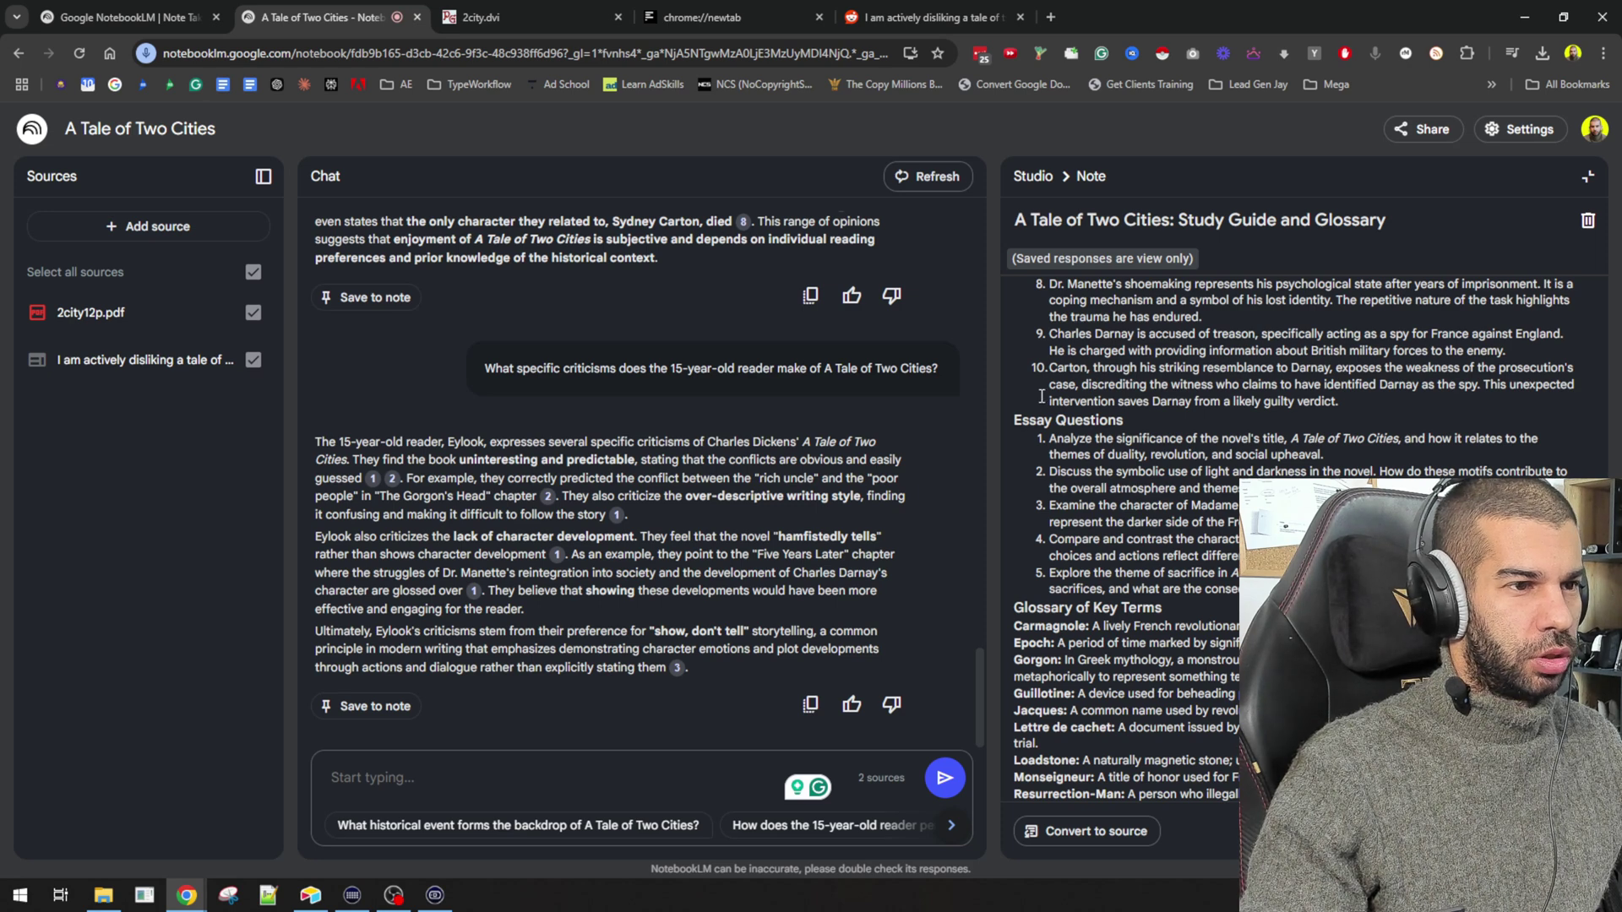
drag(1032, 425, 1371, 456)
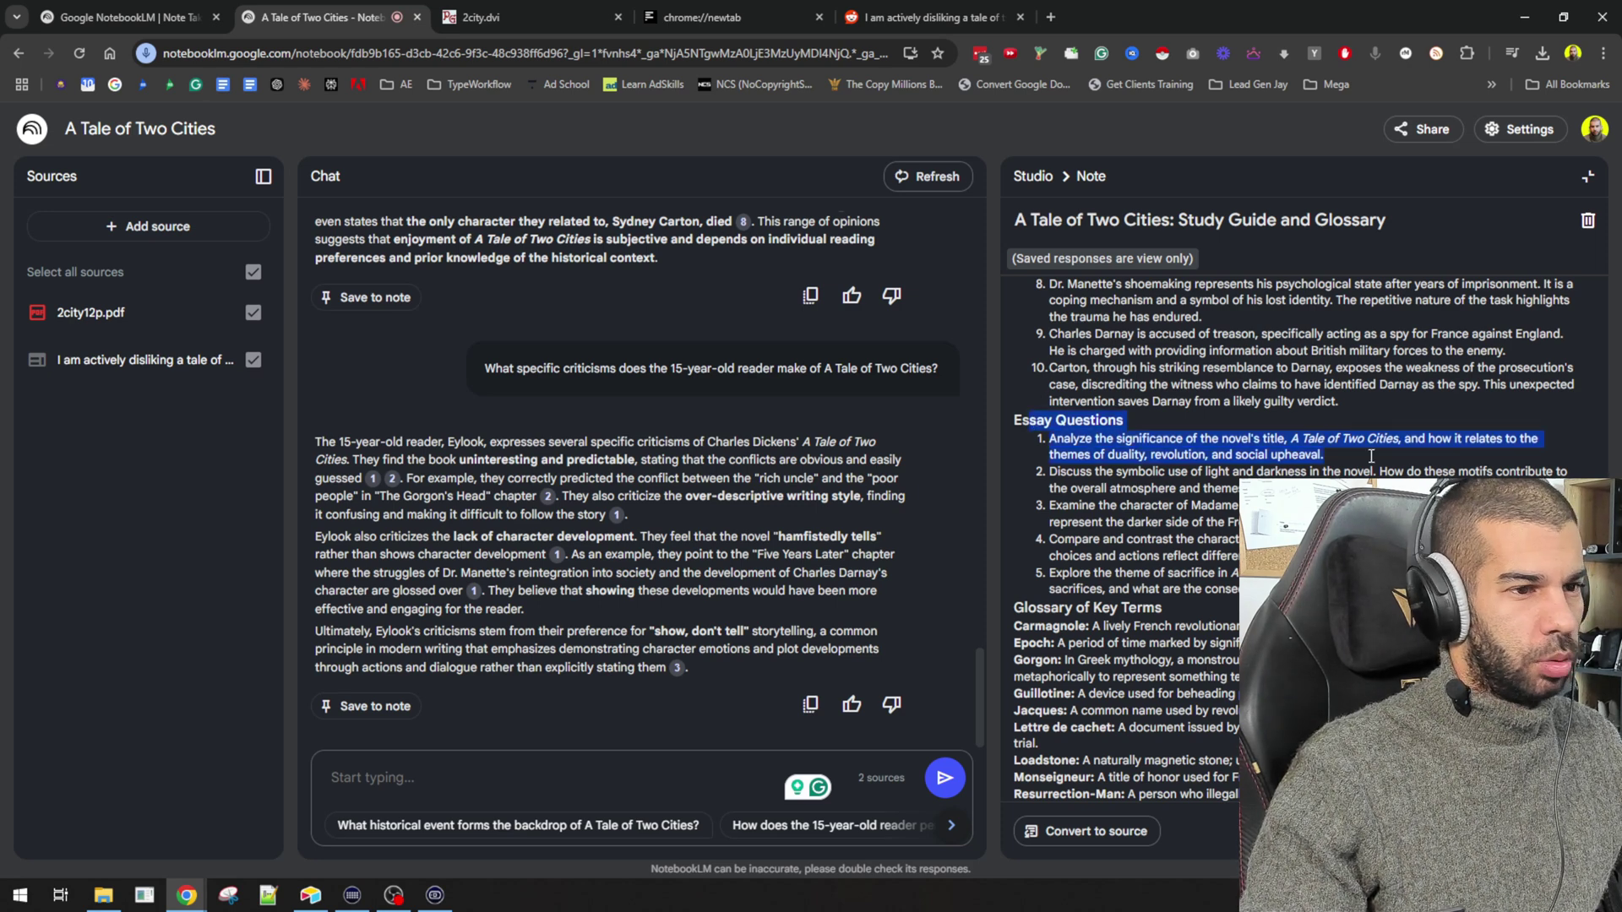
triple_click(1078, 447)
click(1098, 507)
scroll(1098, 507, down, 1)
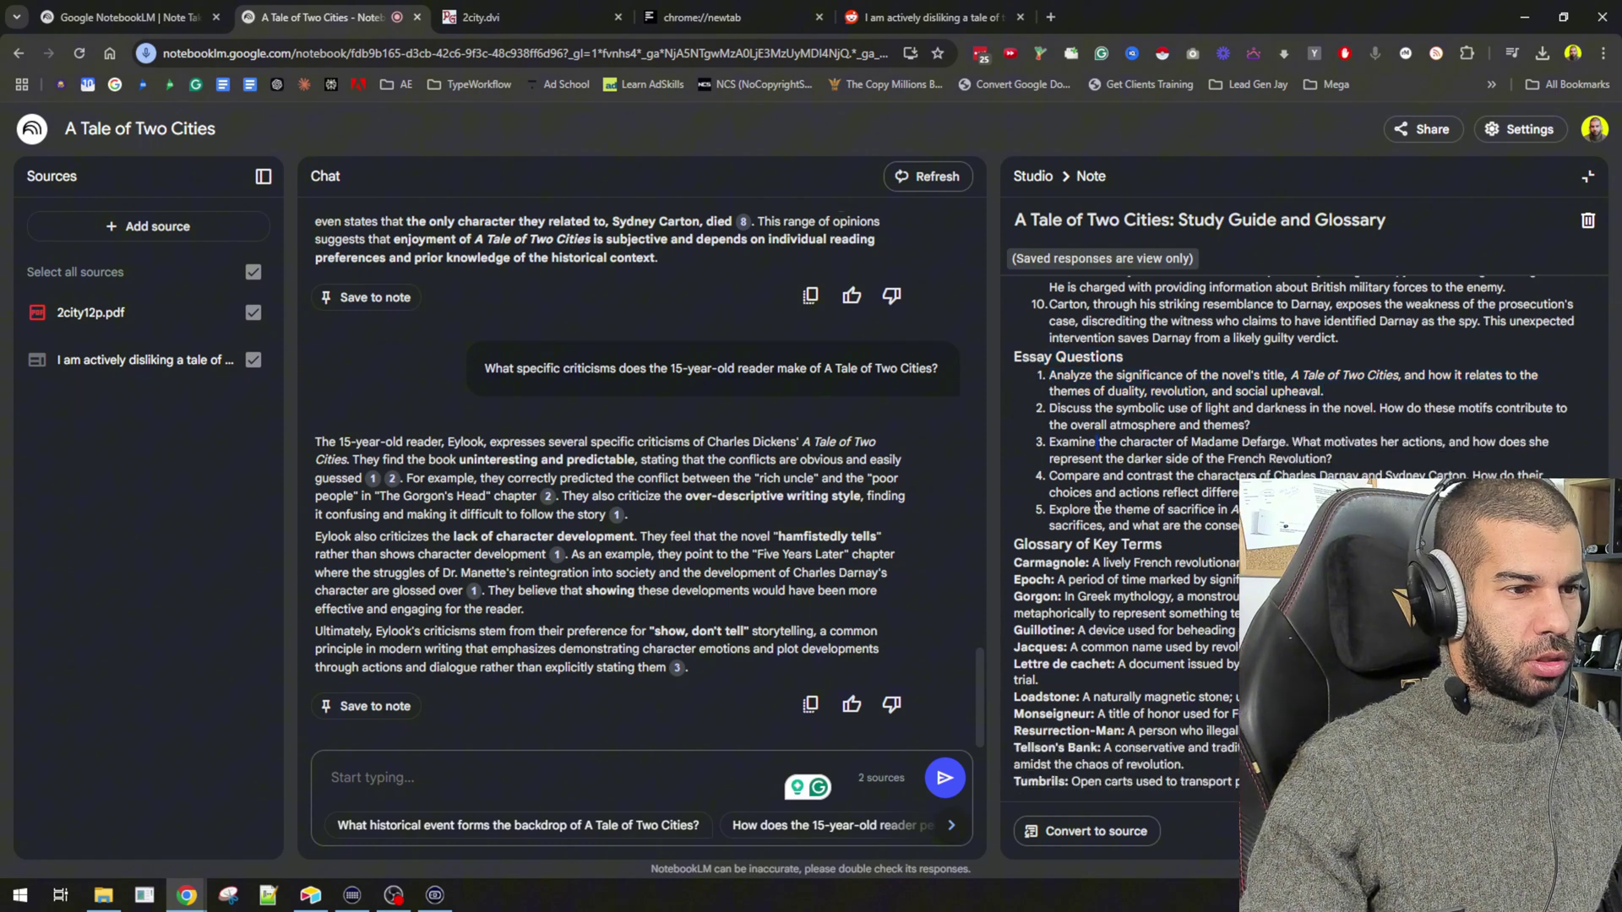
scroll(1041, 551, up, 10)
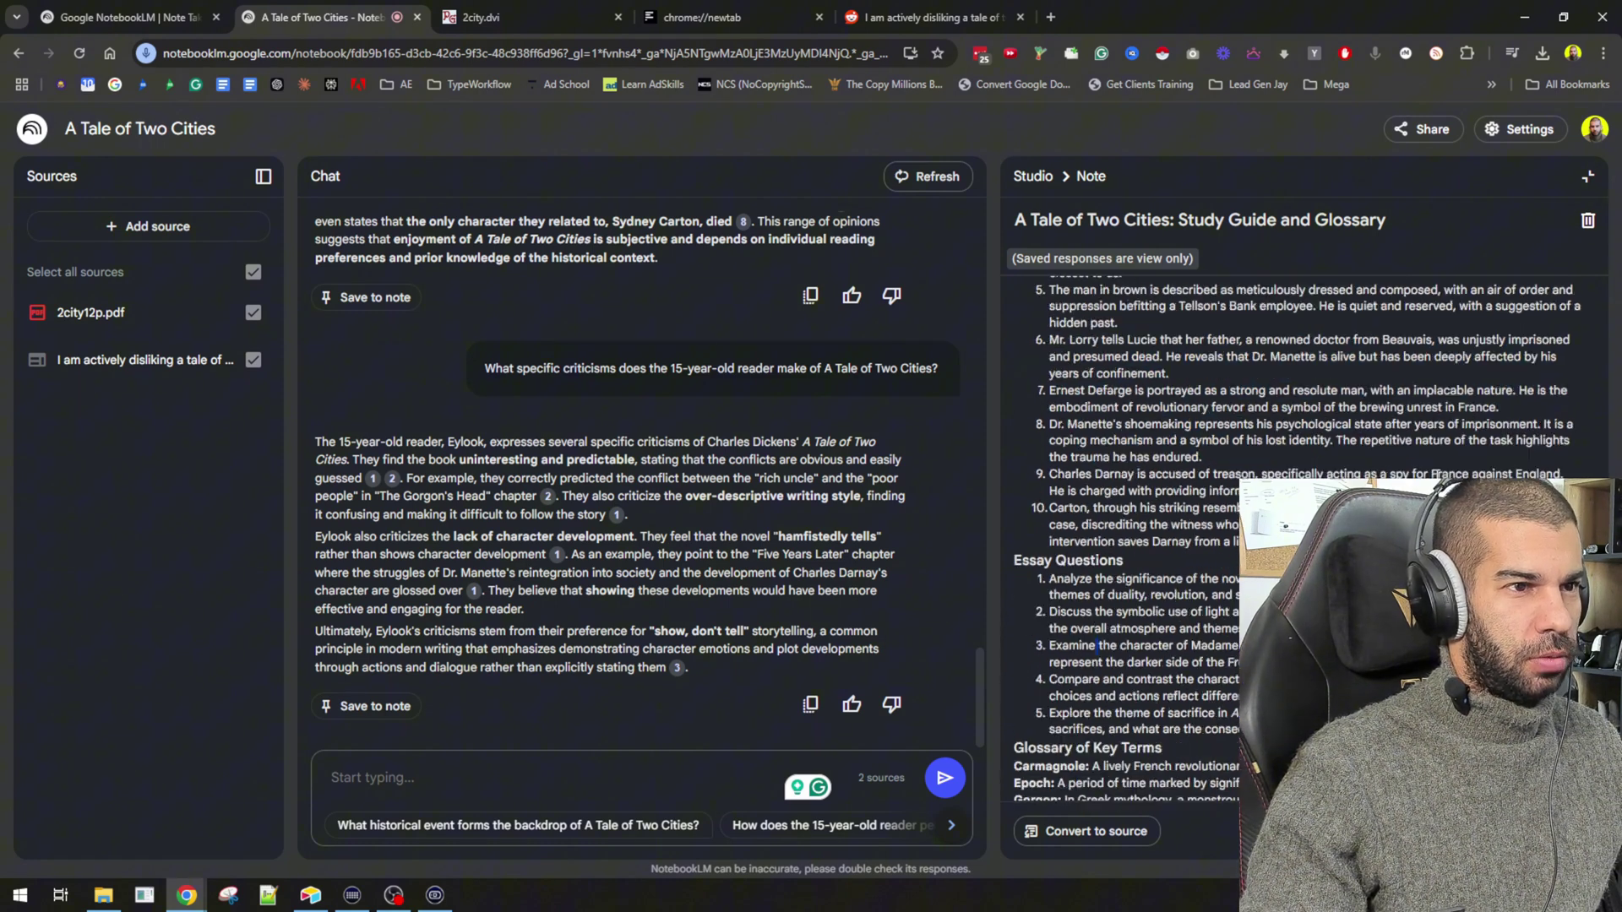
- Open the Reader's Companion FAQ note in place of the Study Guide and highlight FAQ answers 4 through 8
click(1587, 176)
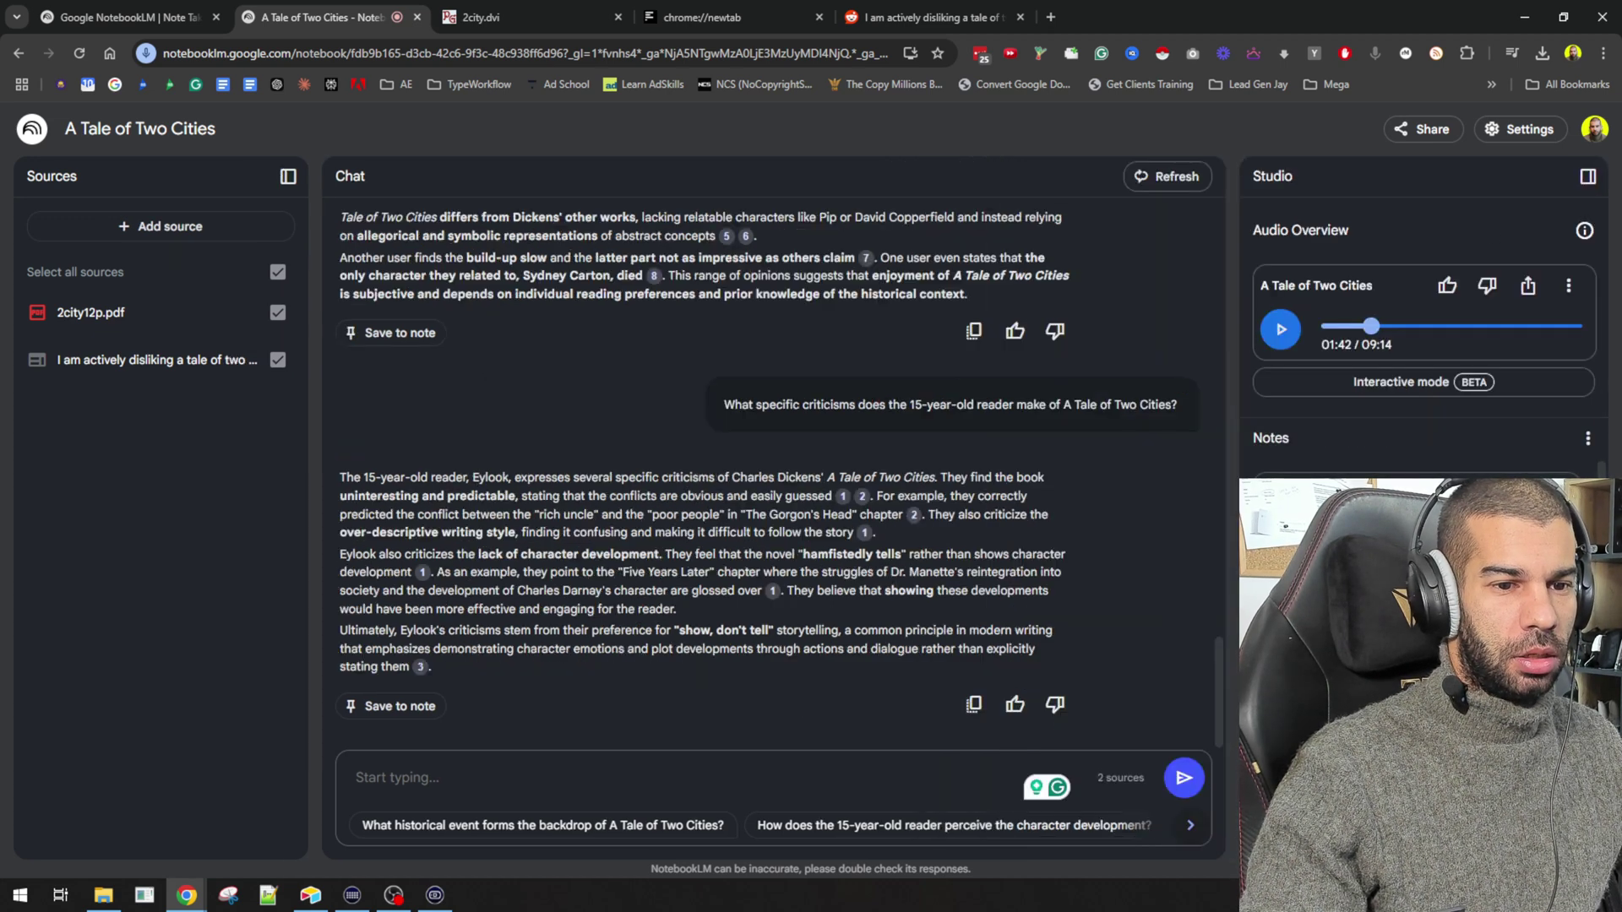
click(1352, 502)
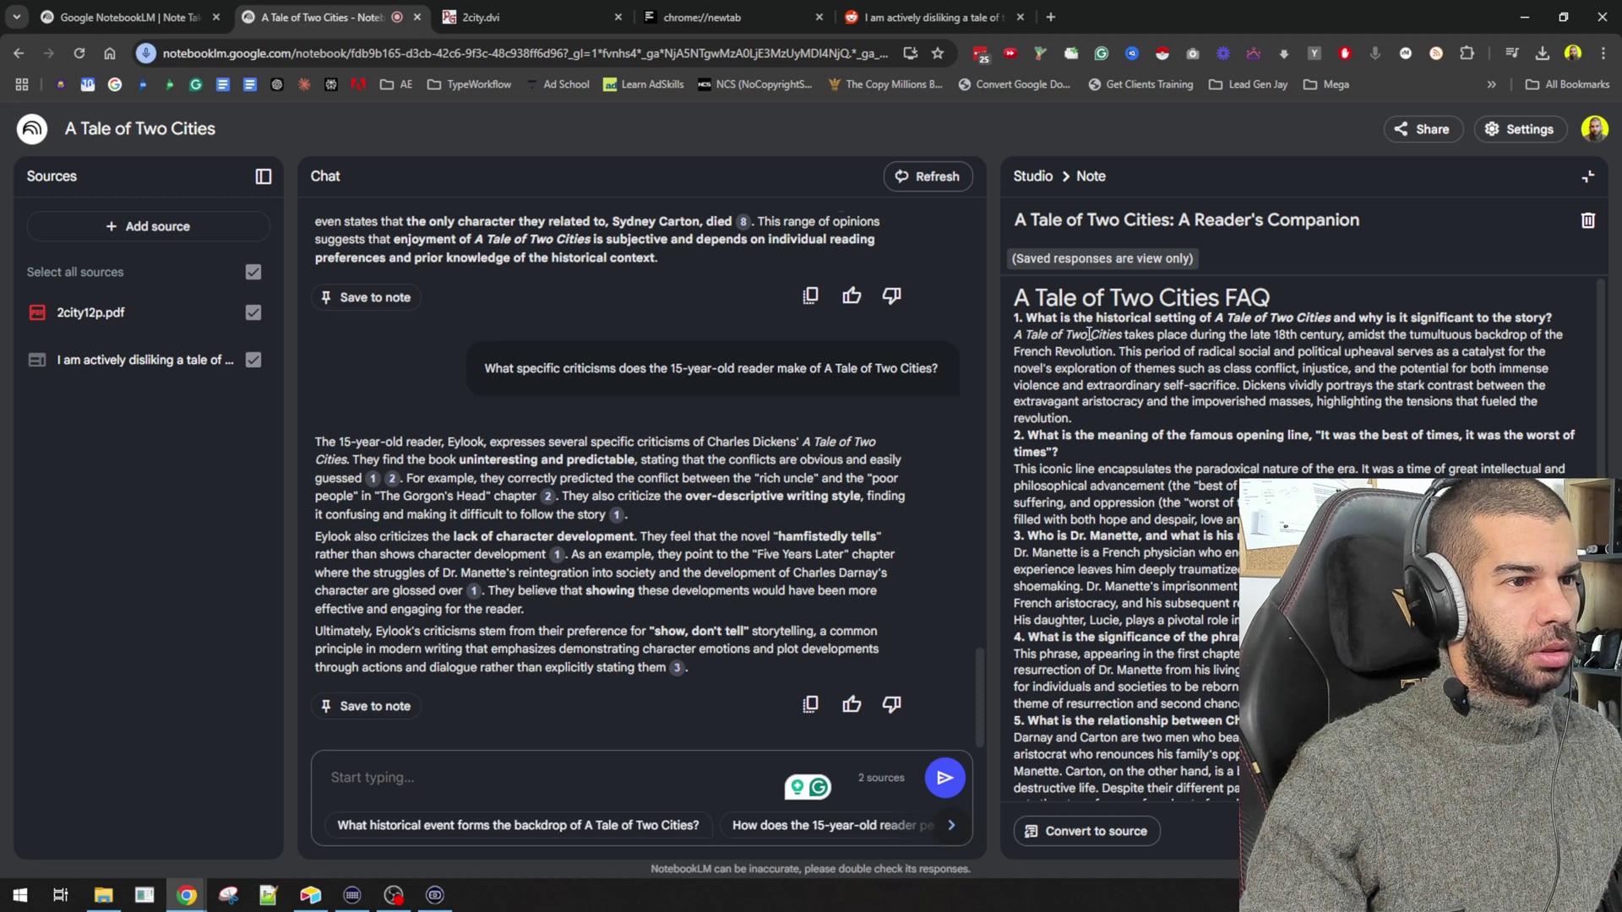
scroll(1072, 338, down, 4)
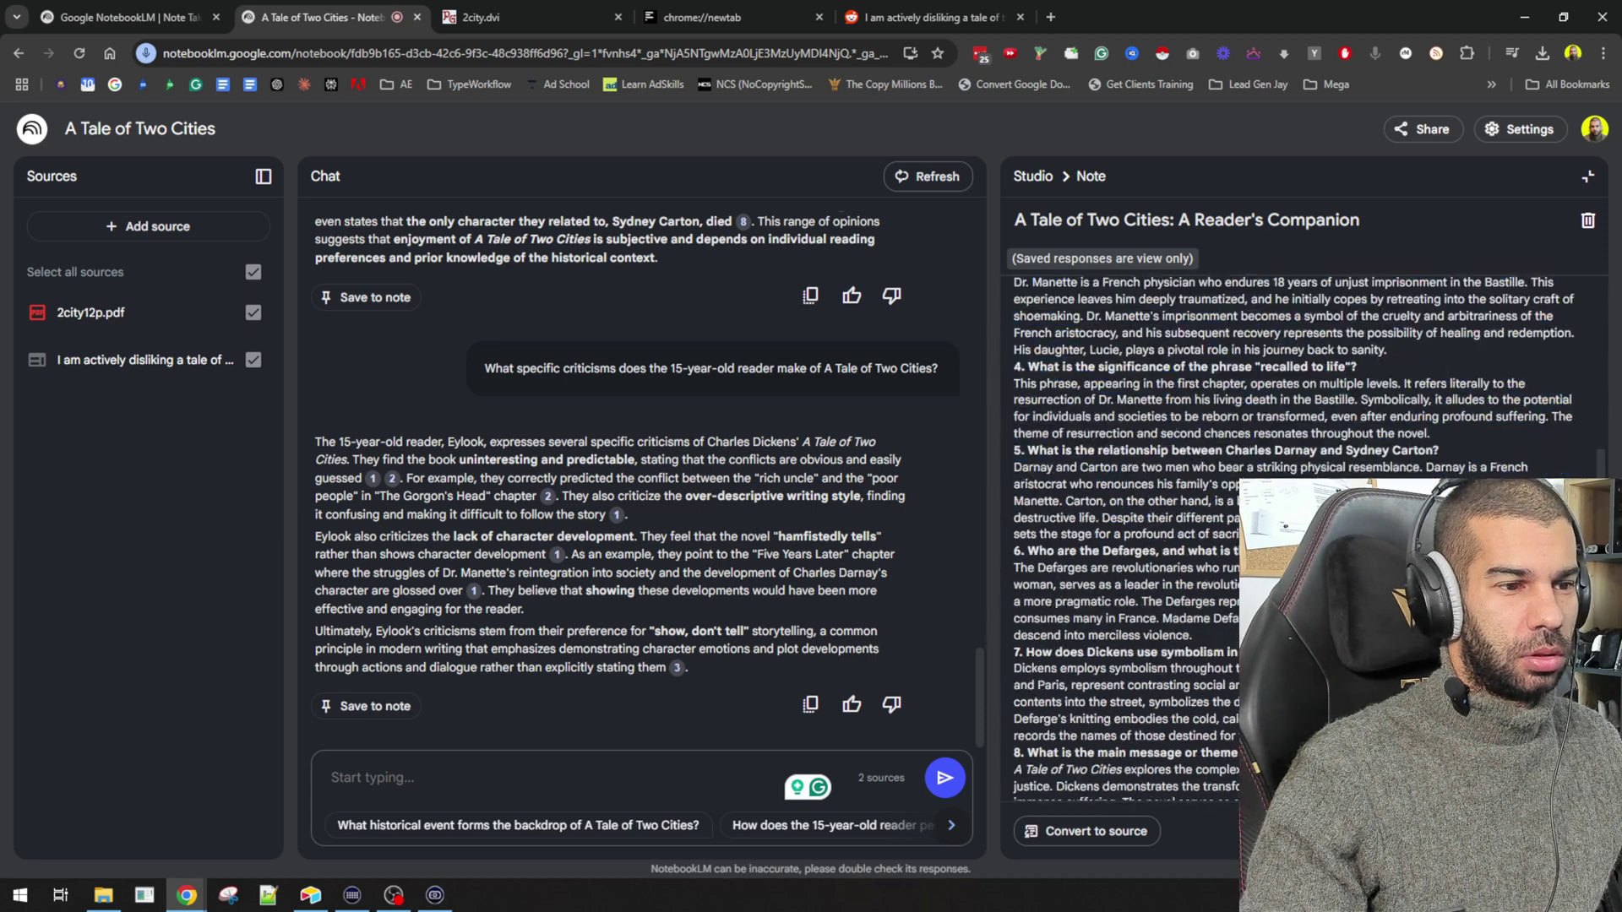
drag(1128, 767, 1165, 362)
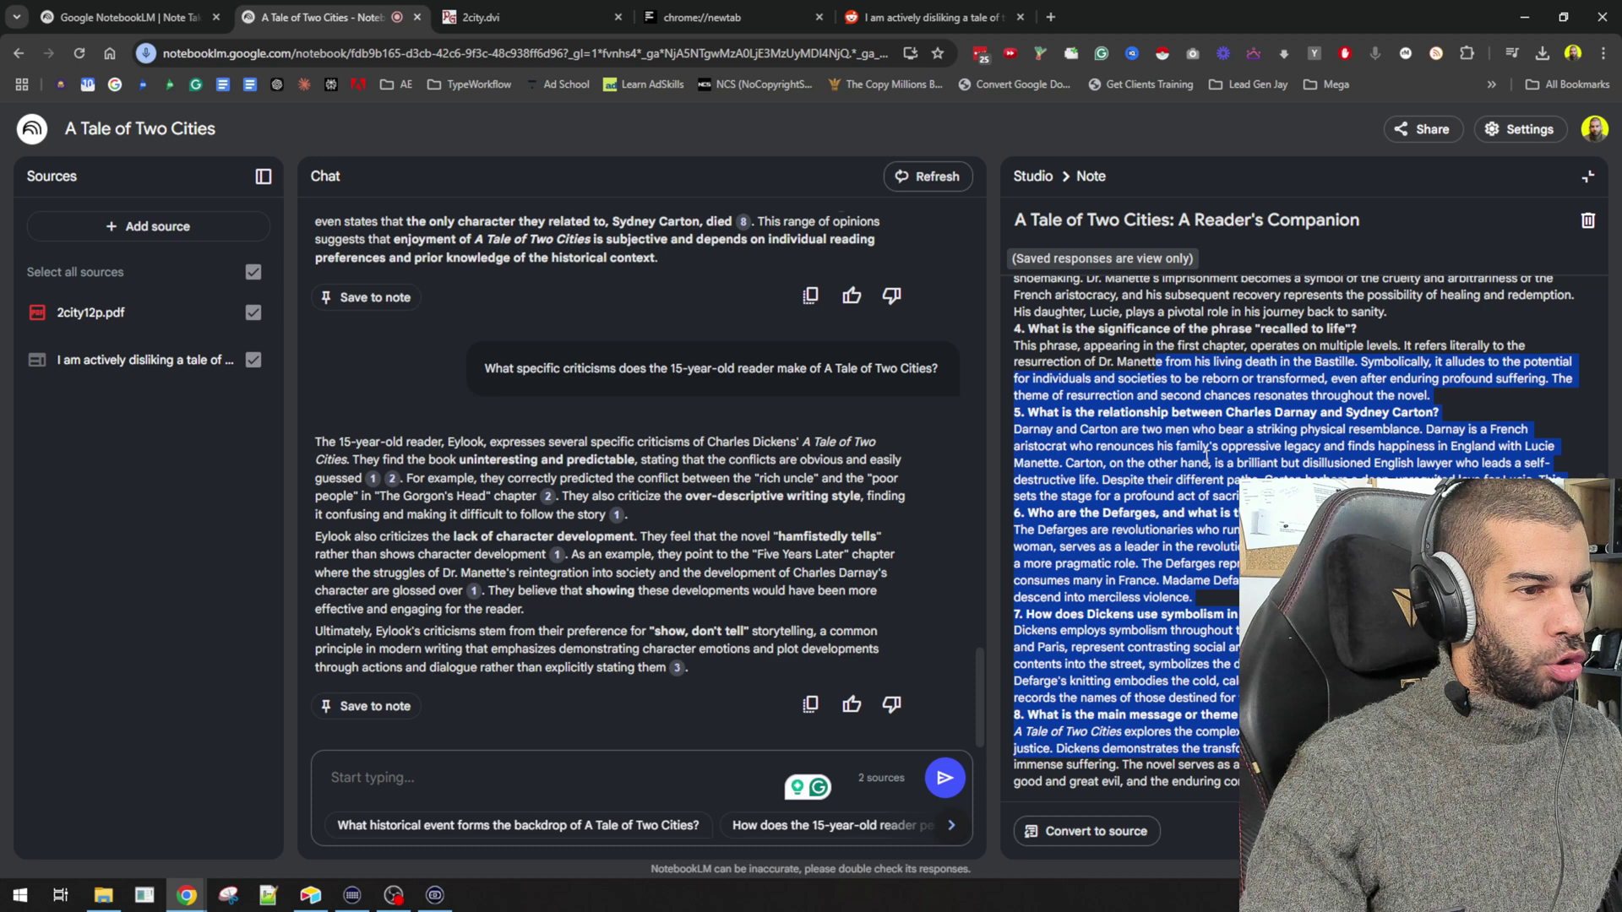
scroll(1210, 465, up, 4)
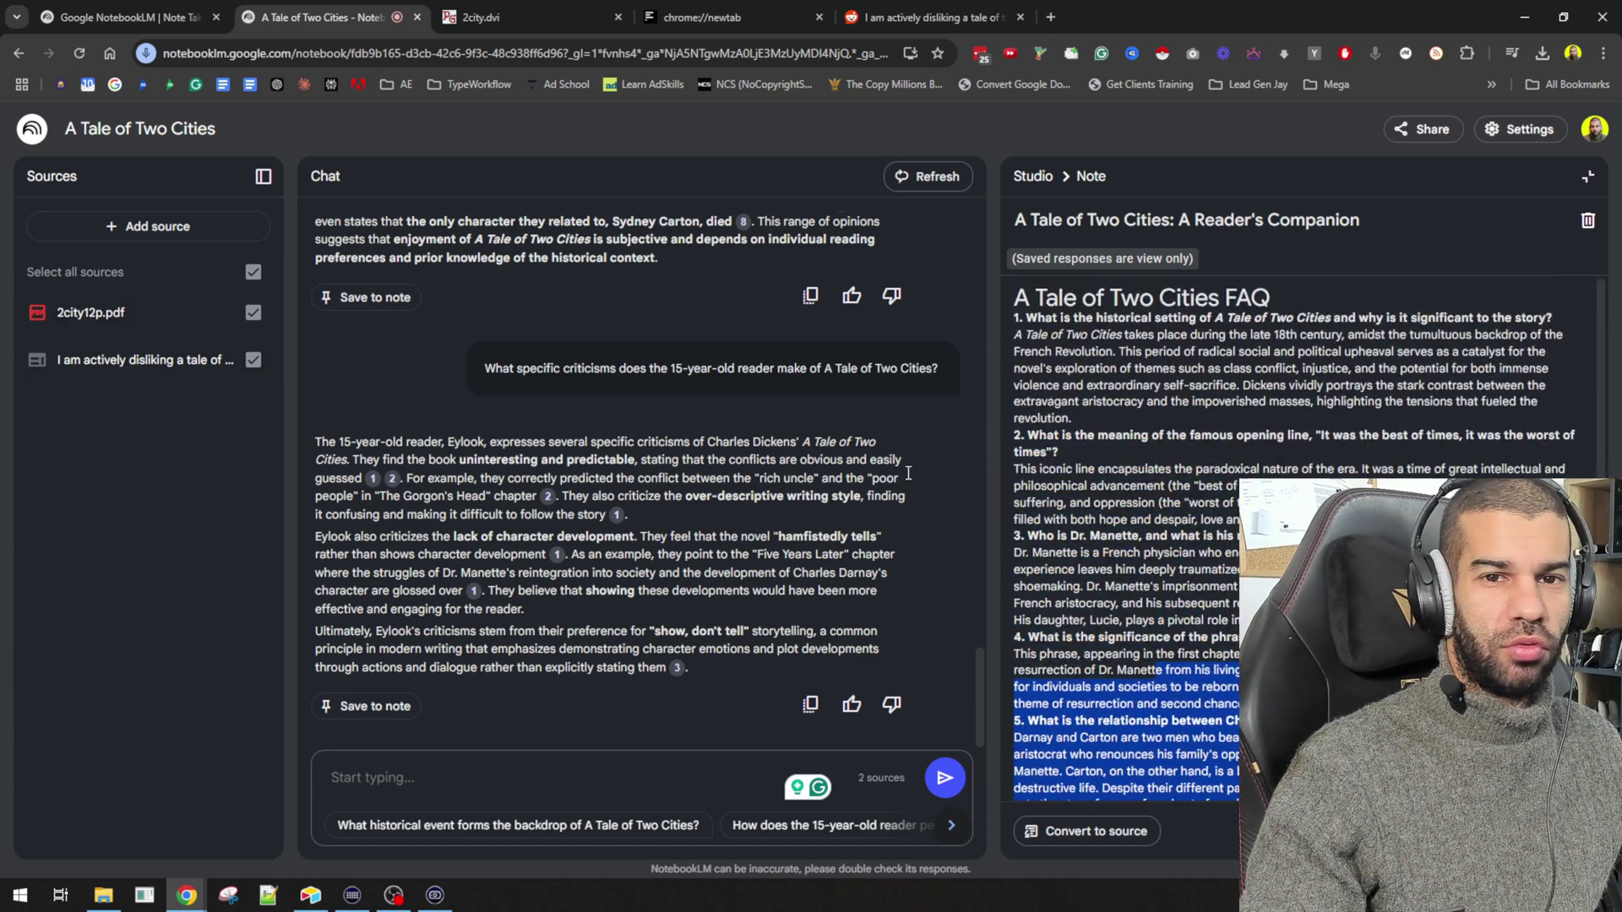
- Collapse the Reader's Companion note to restore the Studio panel's paused Audio Overview and notes list
click(1586, 173)
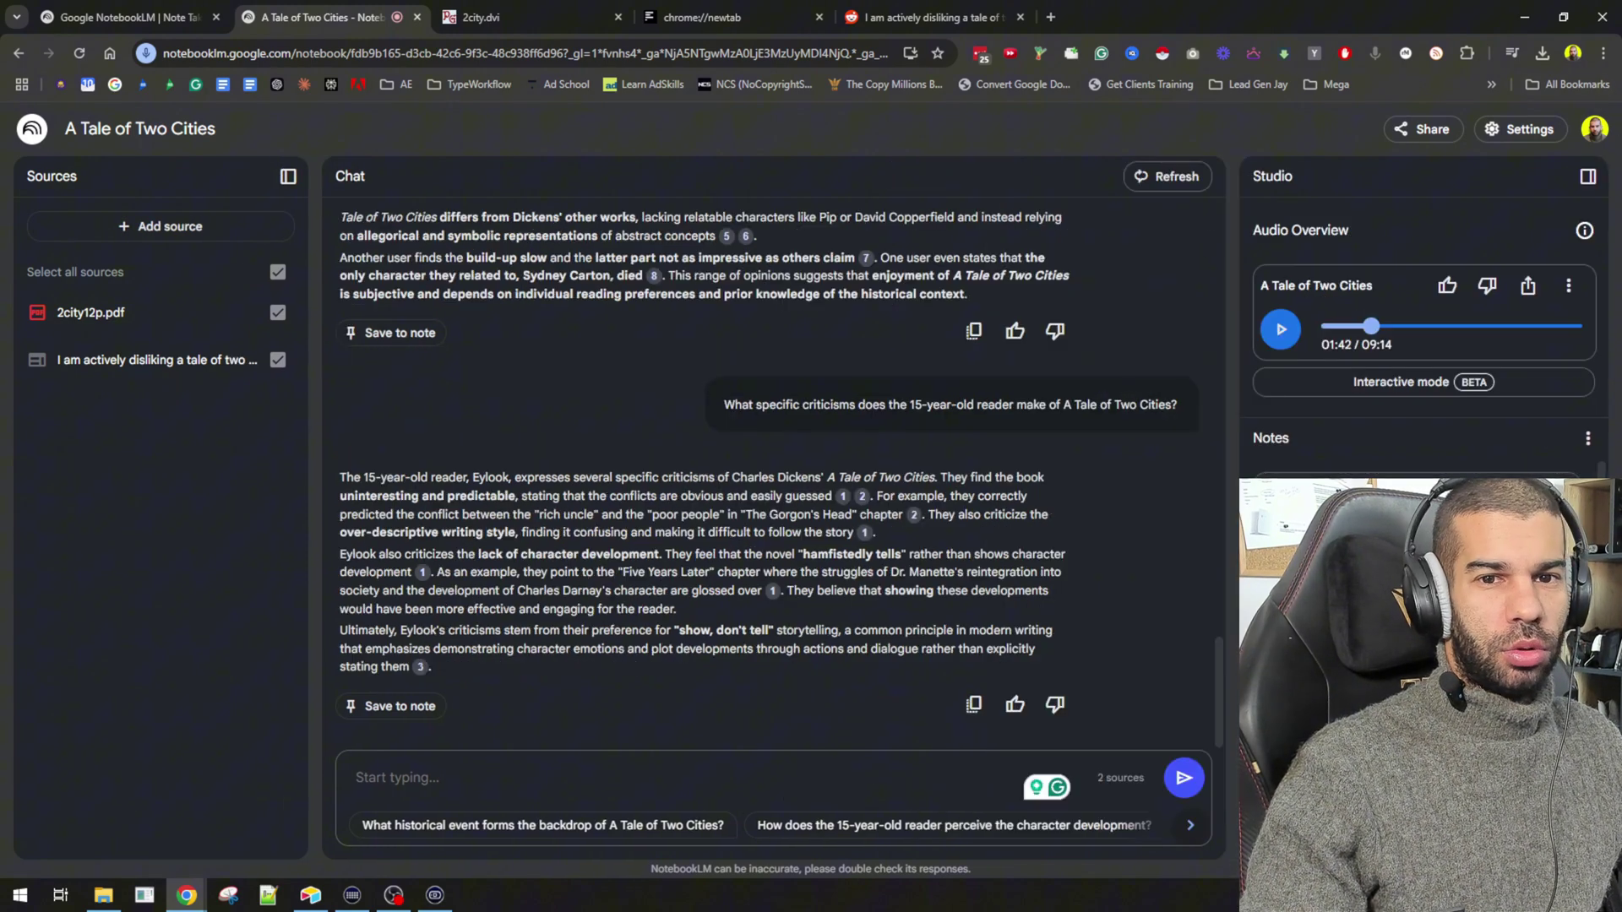
scroll(596, 507, up, 10)
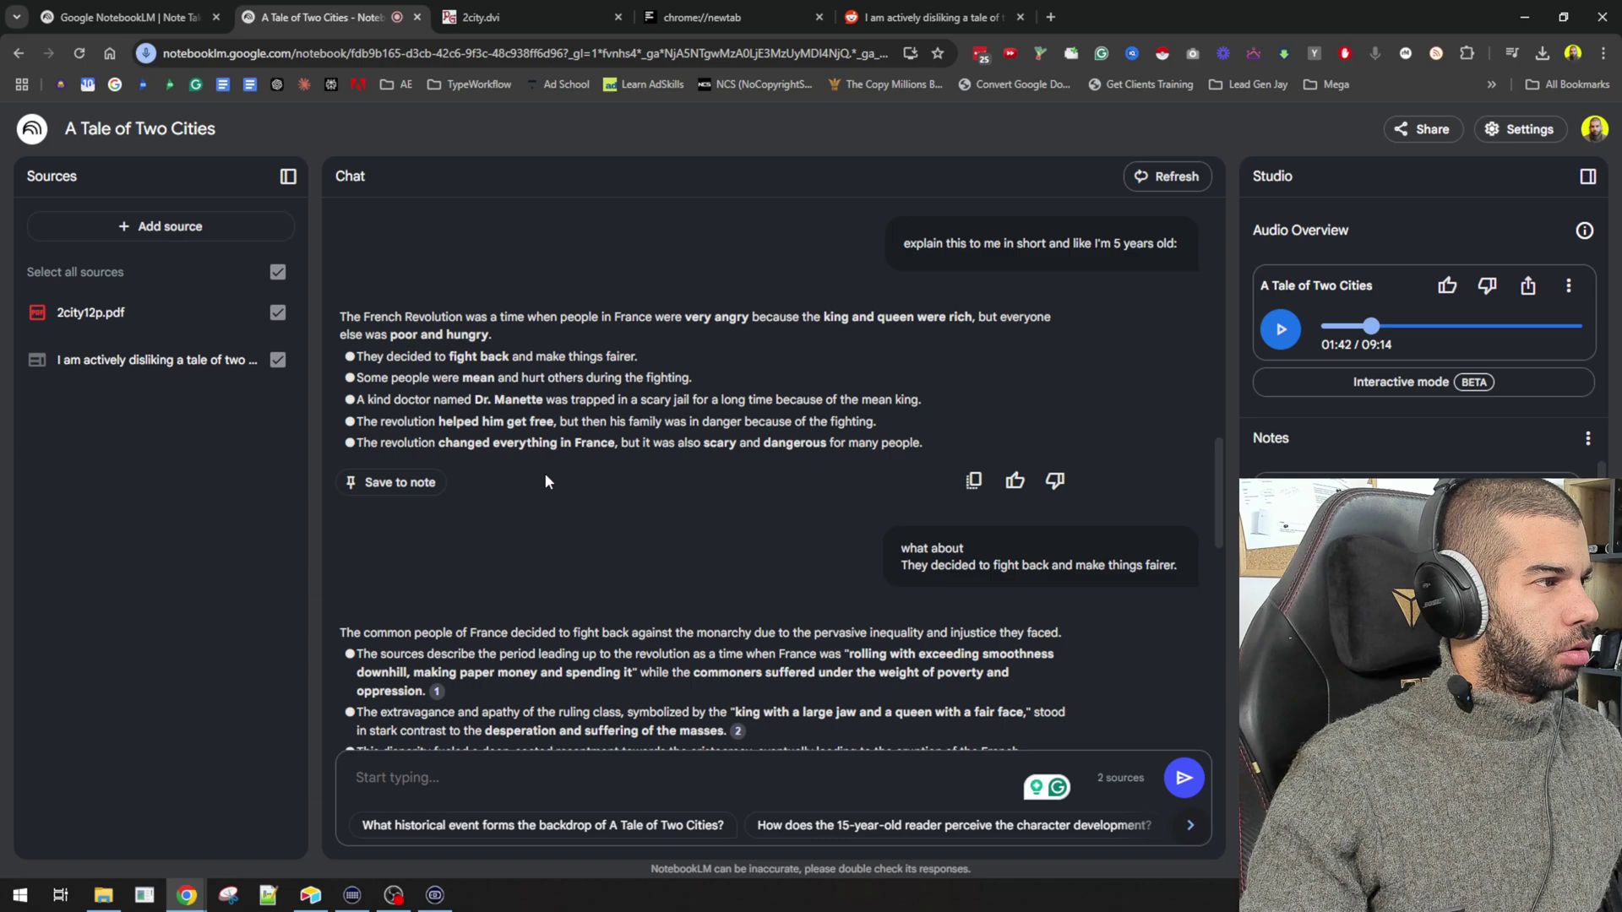